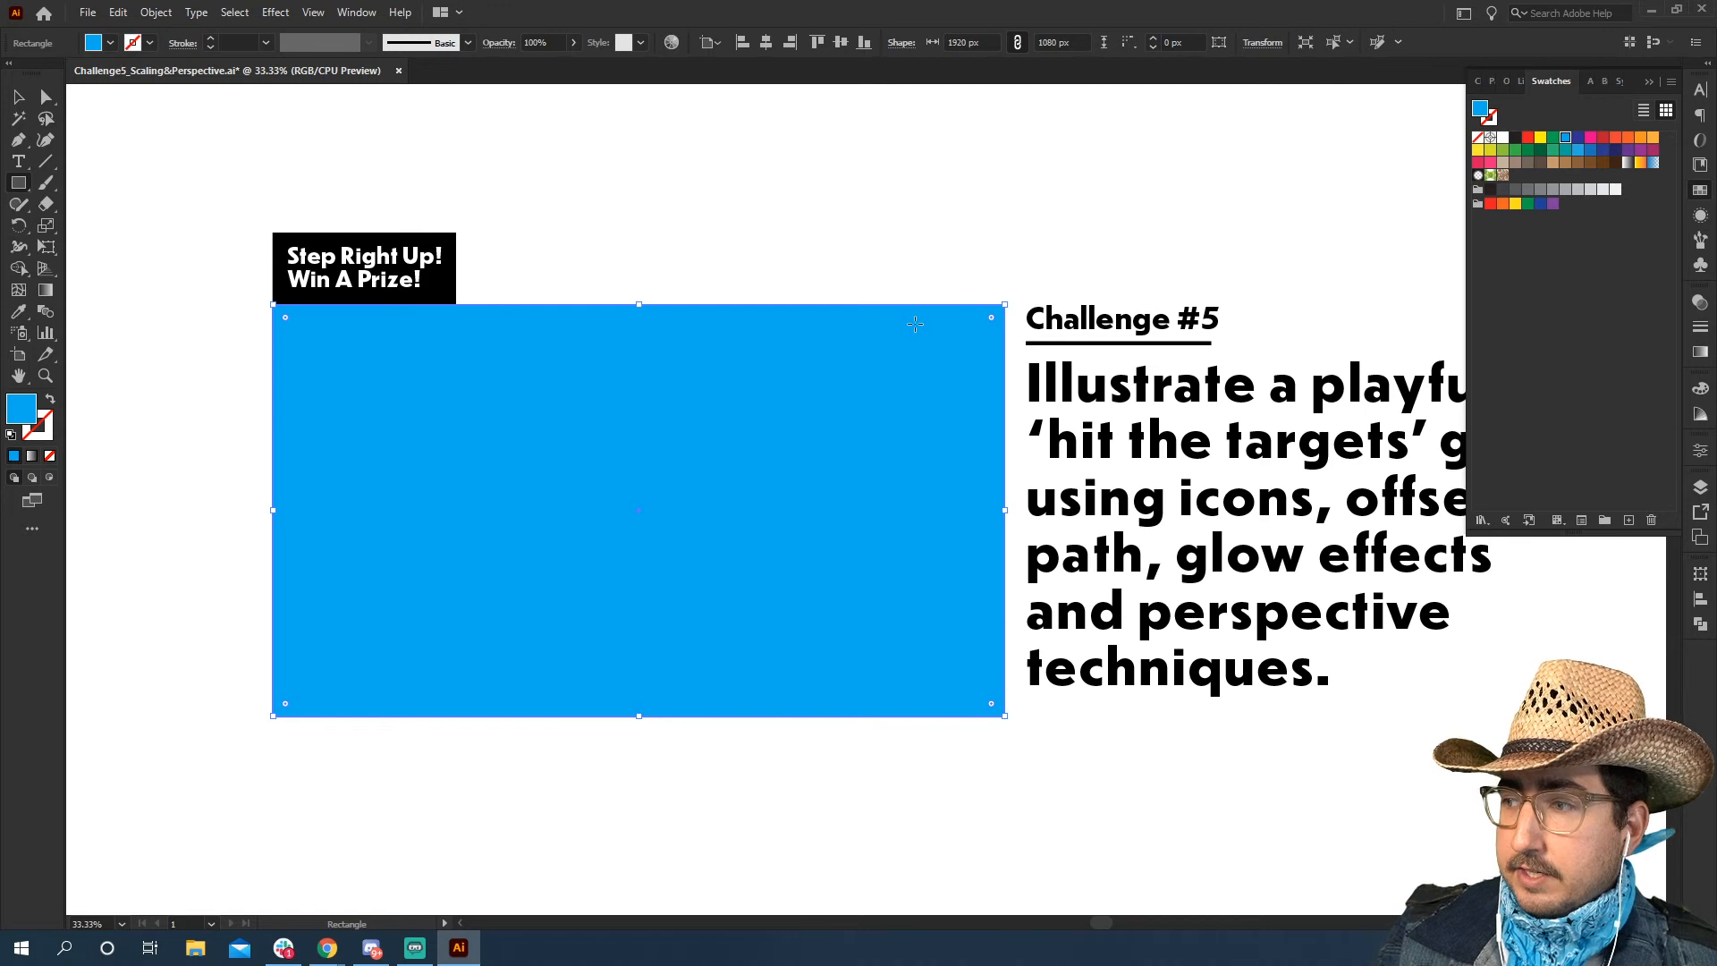
Lock the blue background rectangle so it cannot be selected
click(156, 12)
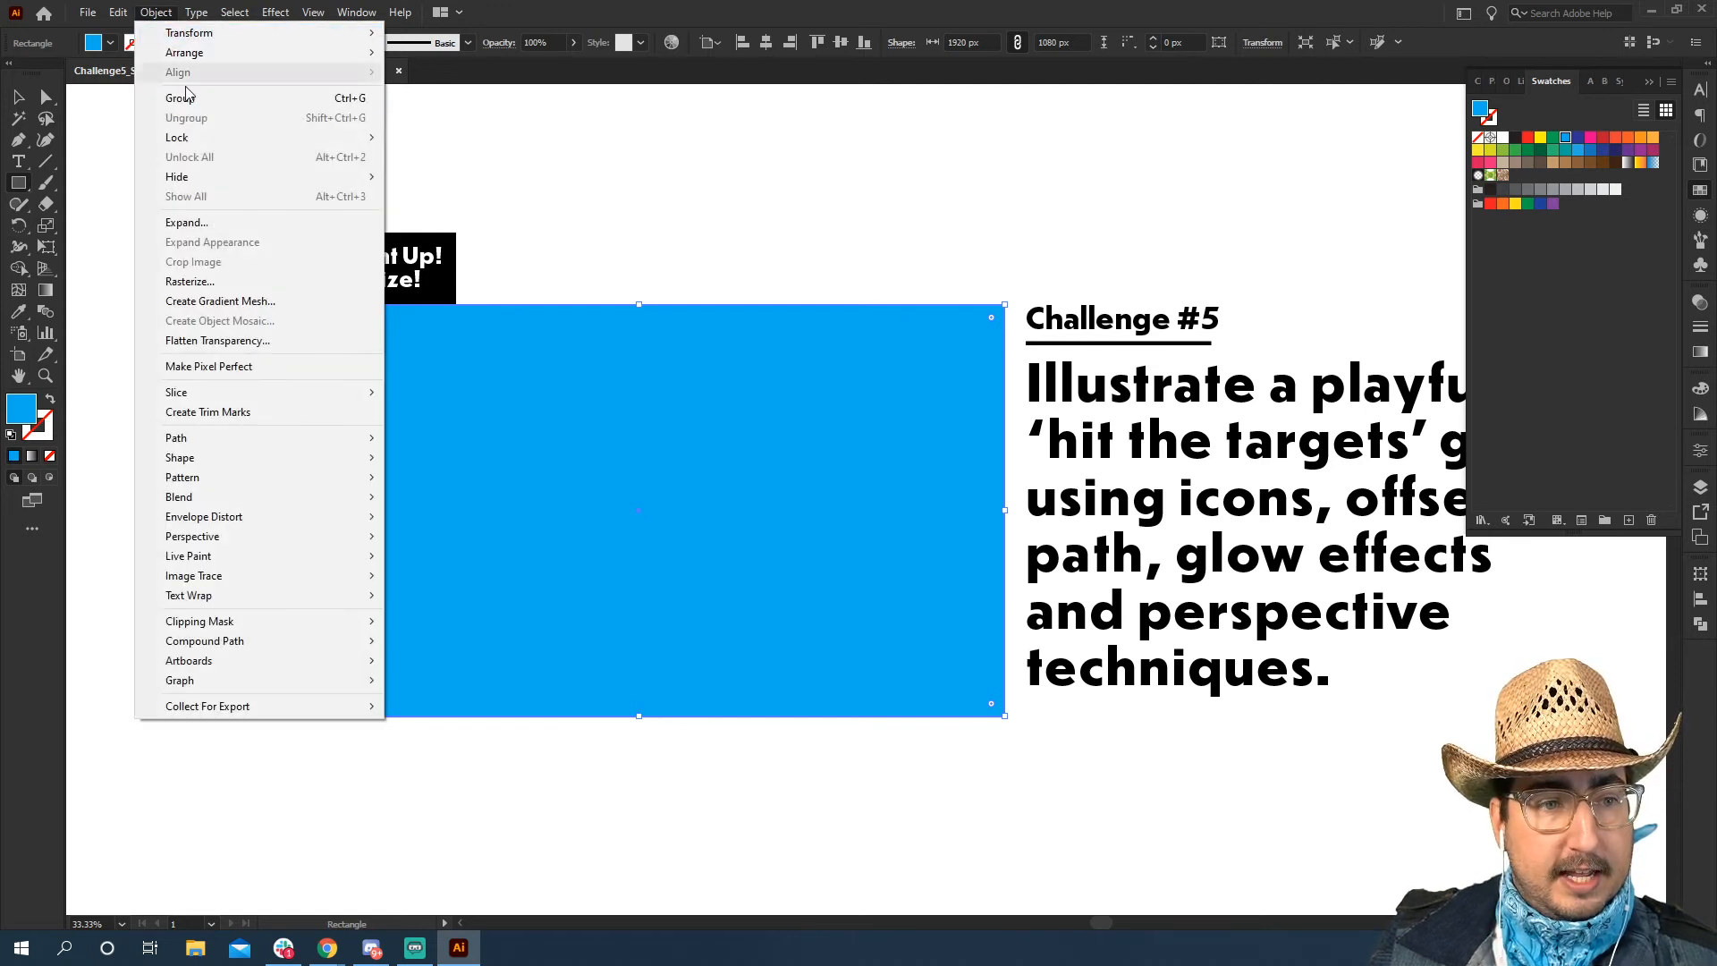
mouse_move(188, 137)
click(425, 138)
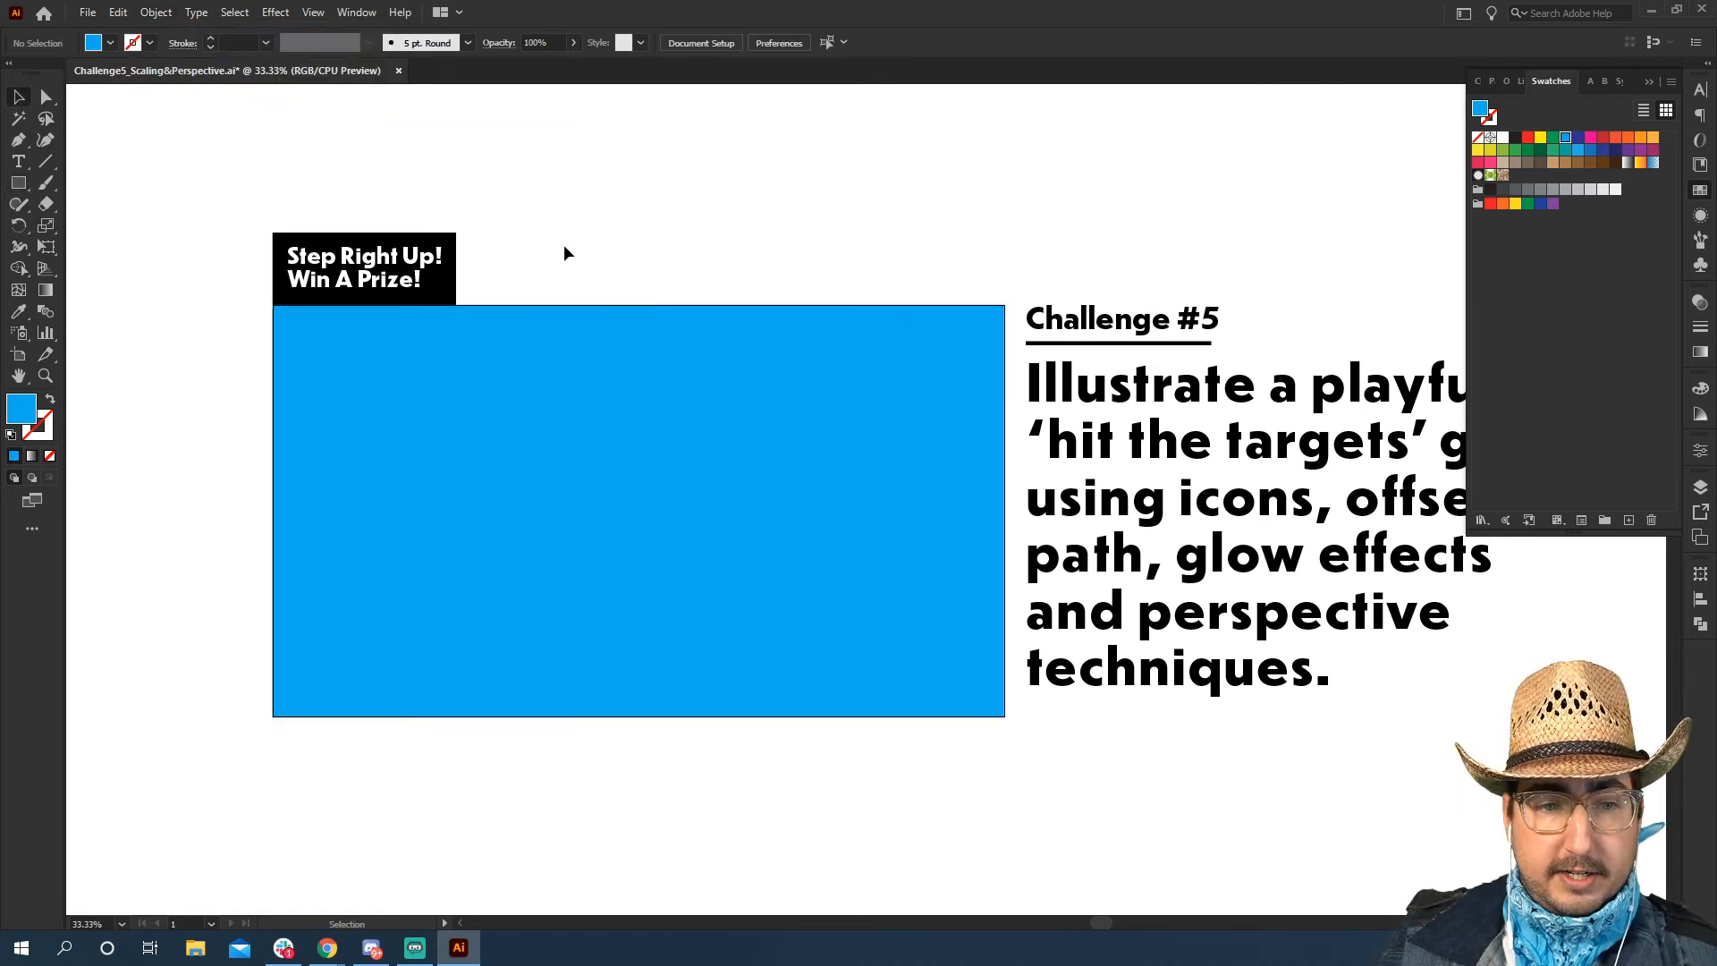
Draw a full-width rectangle 1920 px wide and about 89 px high along the blue background's bottom edge and fill it dark brown
key(z)
click(618, 424)
key(space)
drag(737, 526, 617, 390)
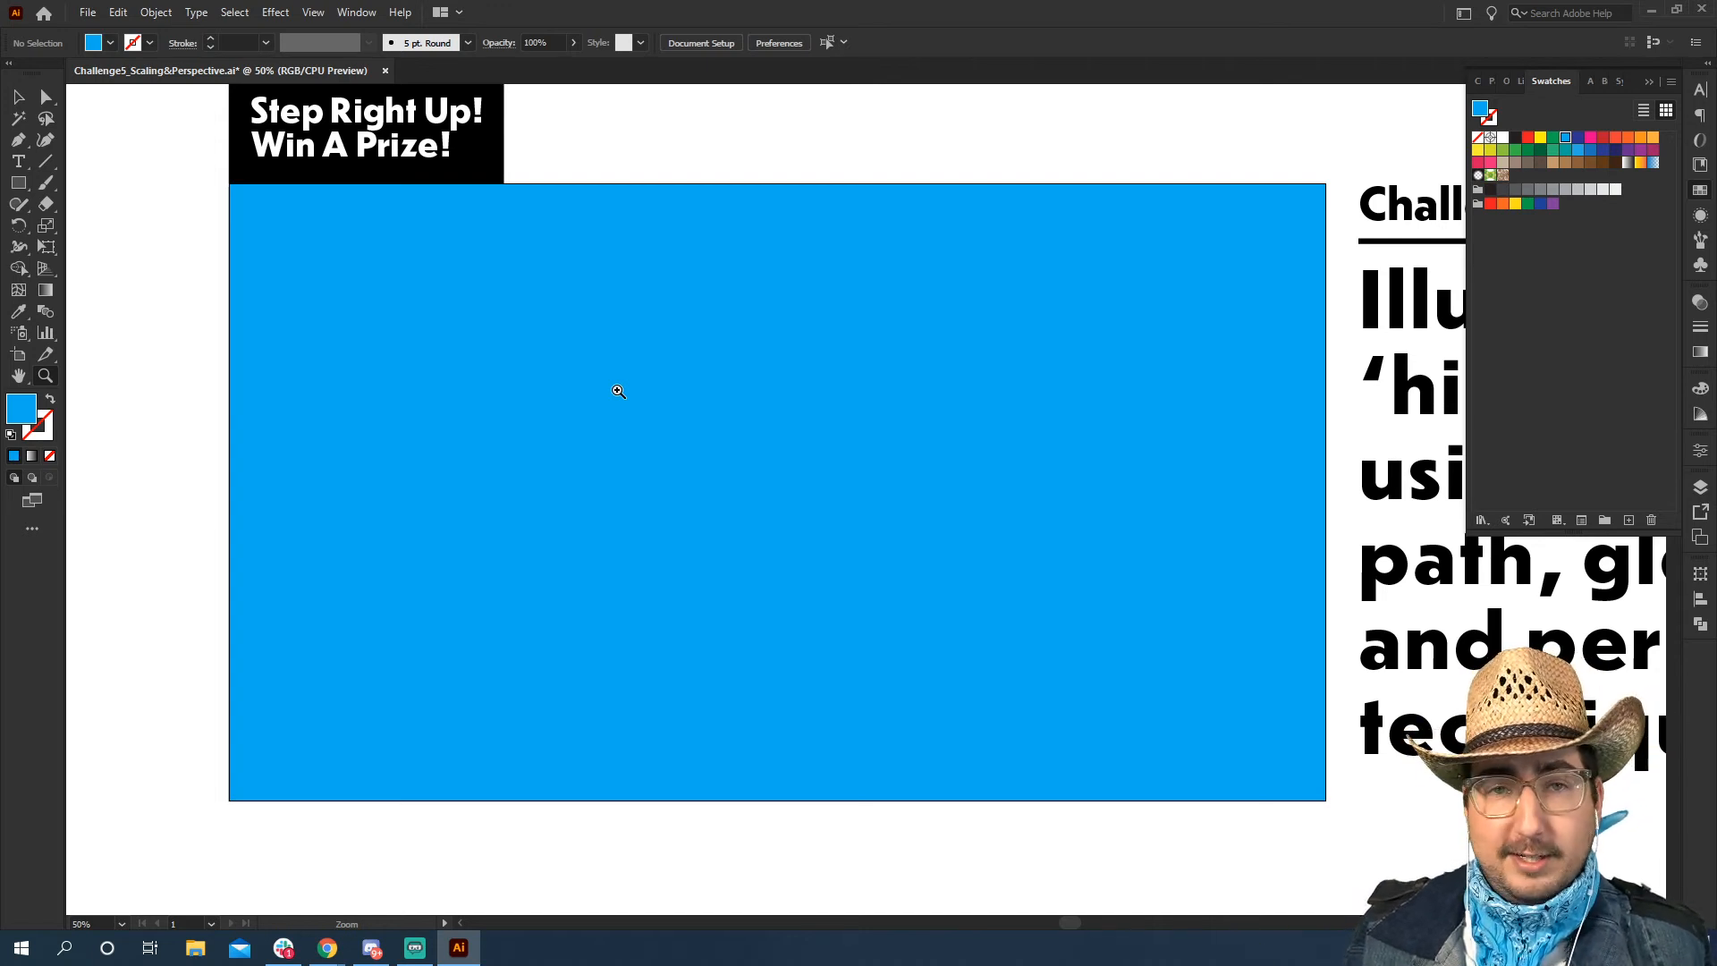
key(v)
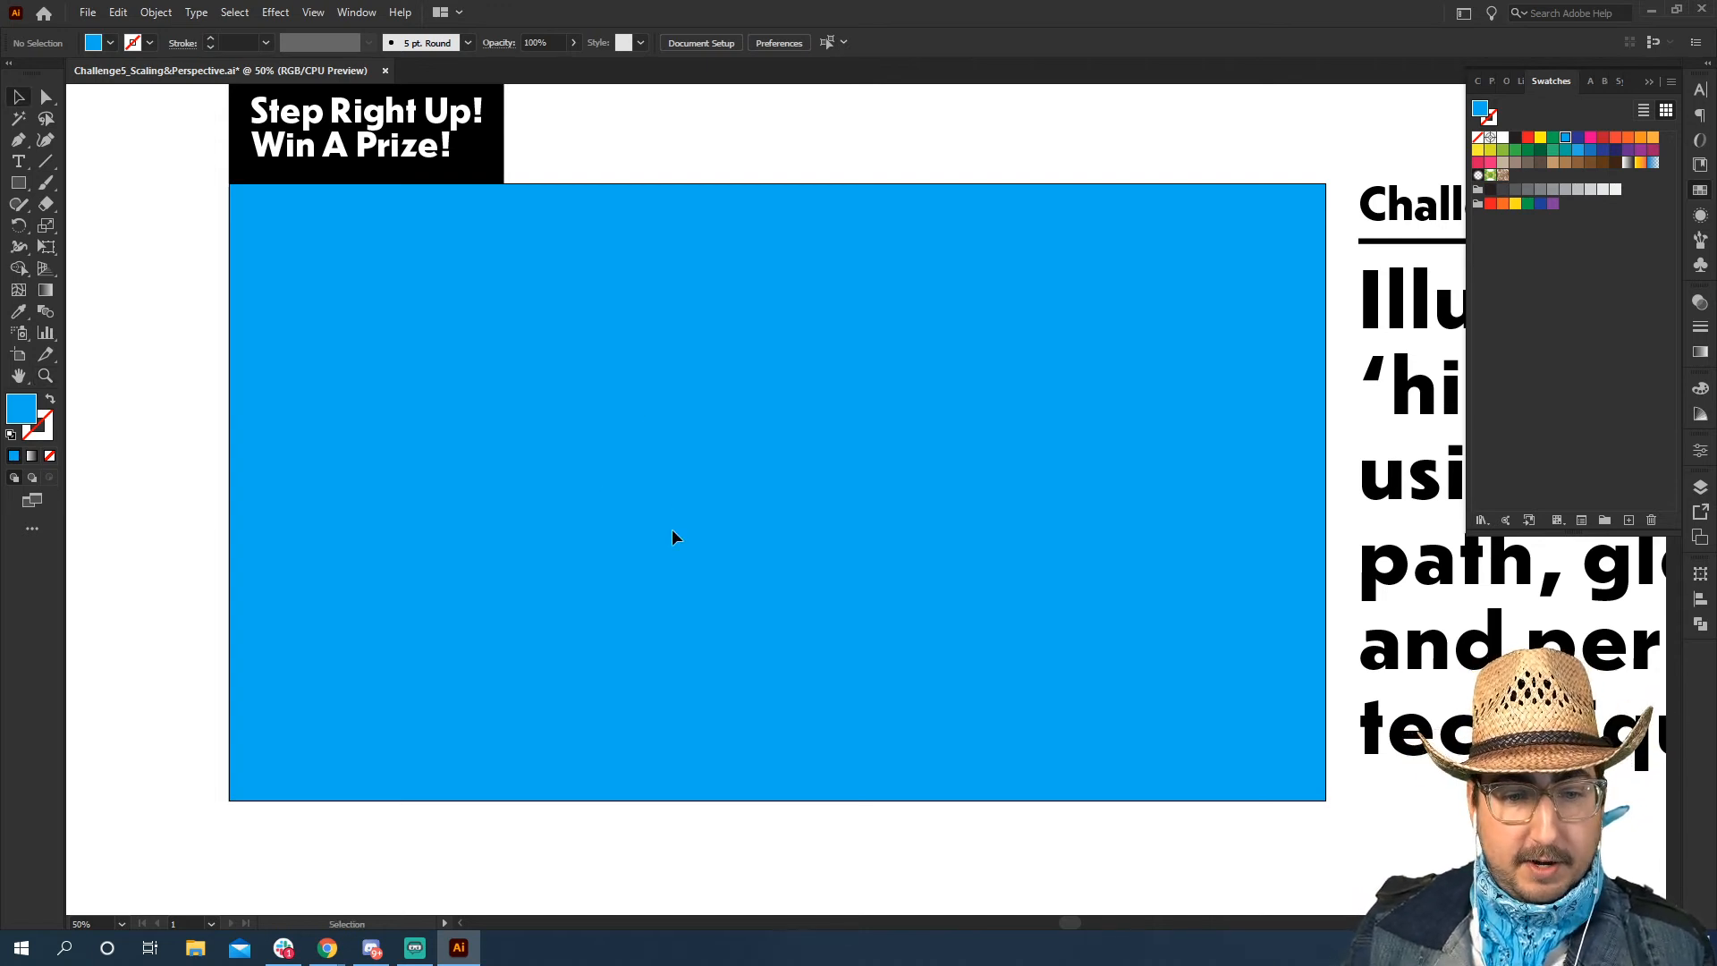
key(m)
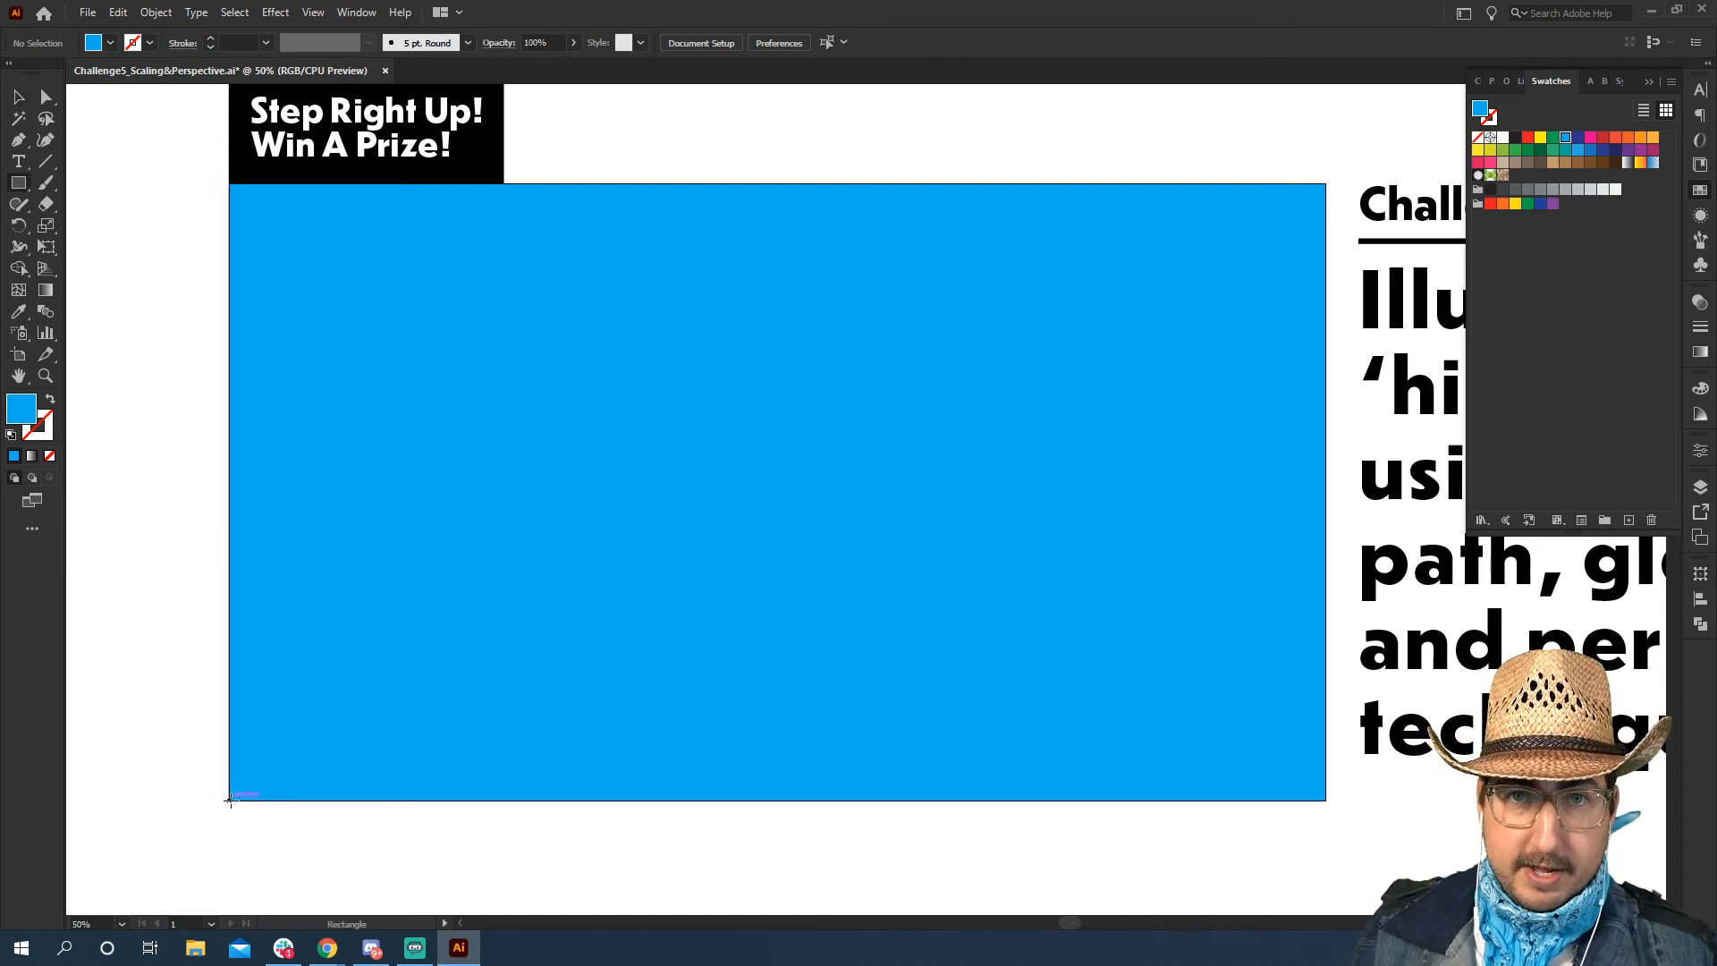
drag(230, 799, 1327, 750)
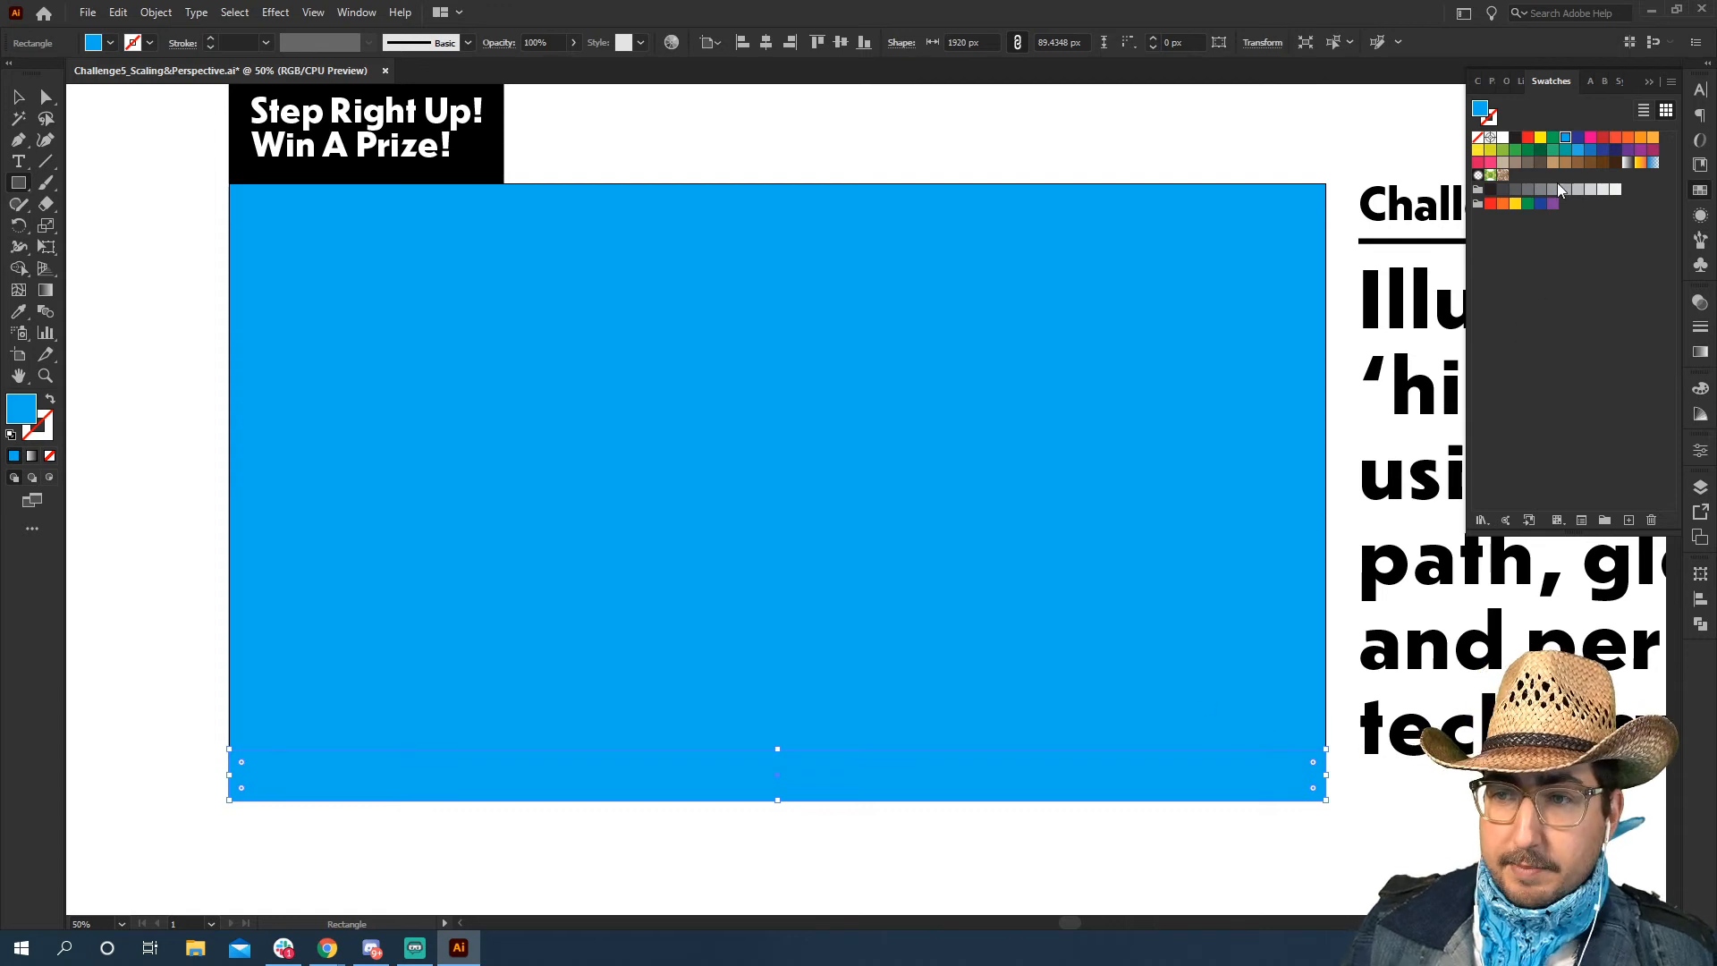
click(1591, 162)
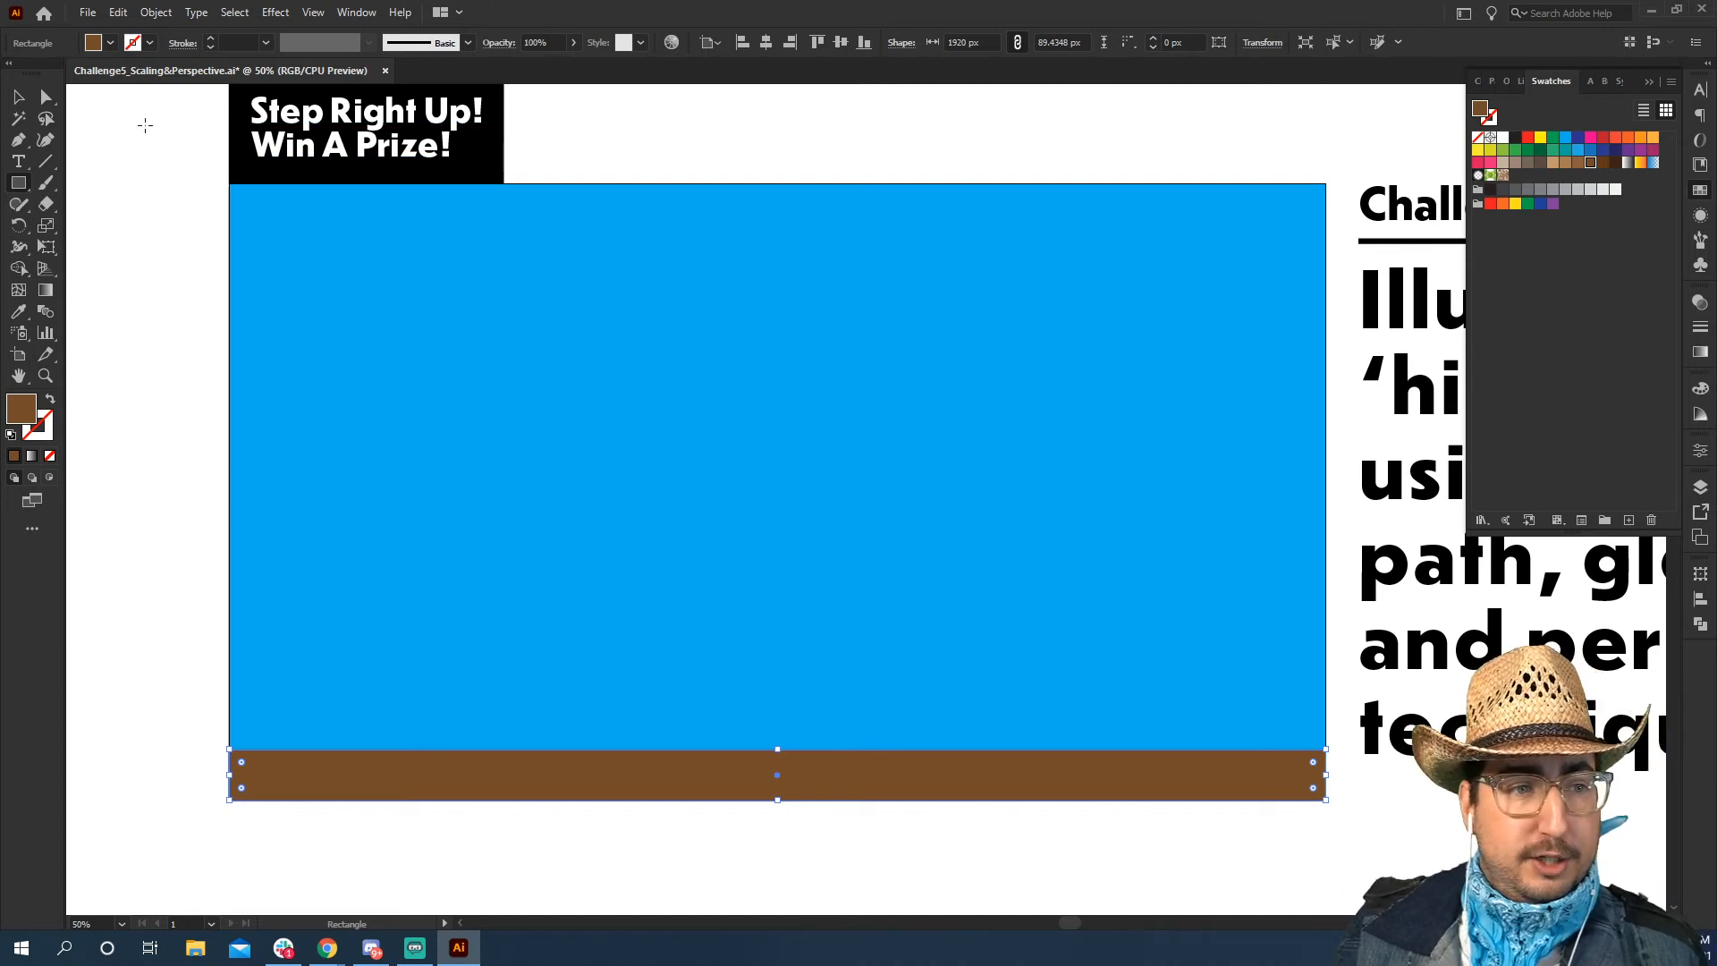
click(22, 97)
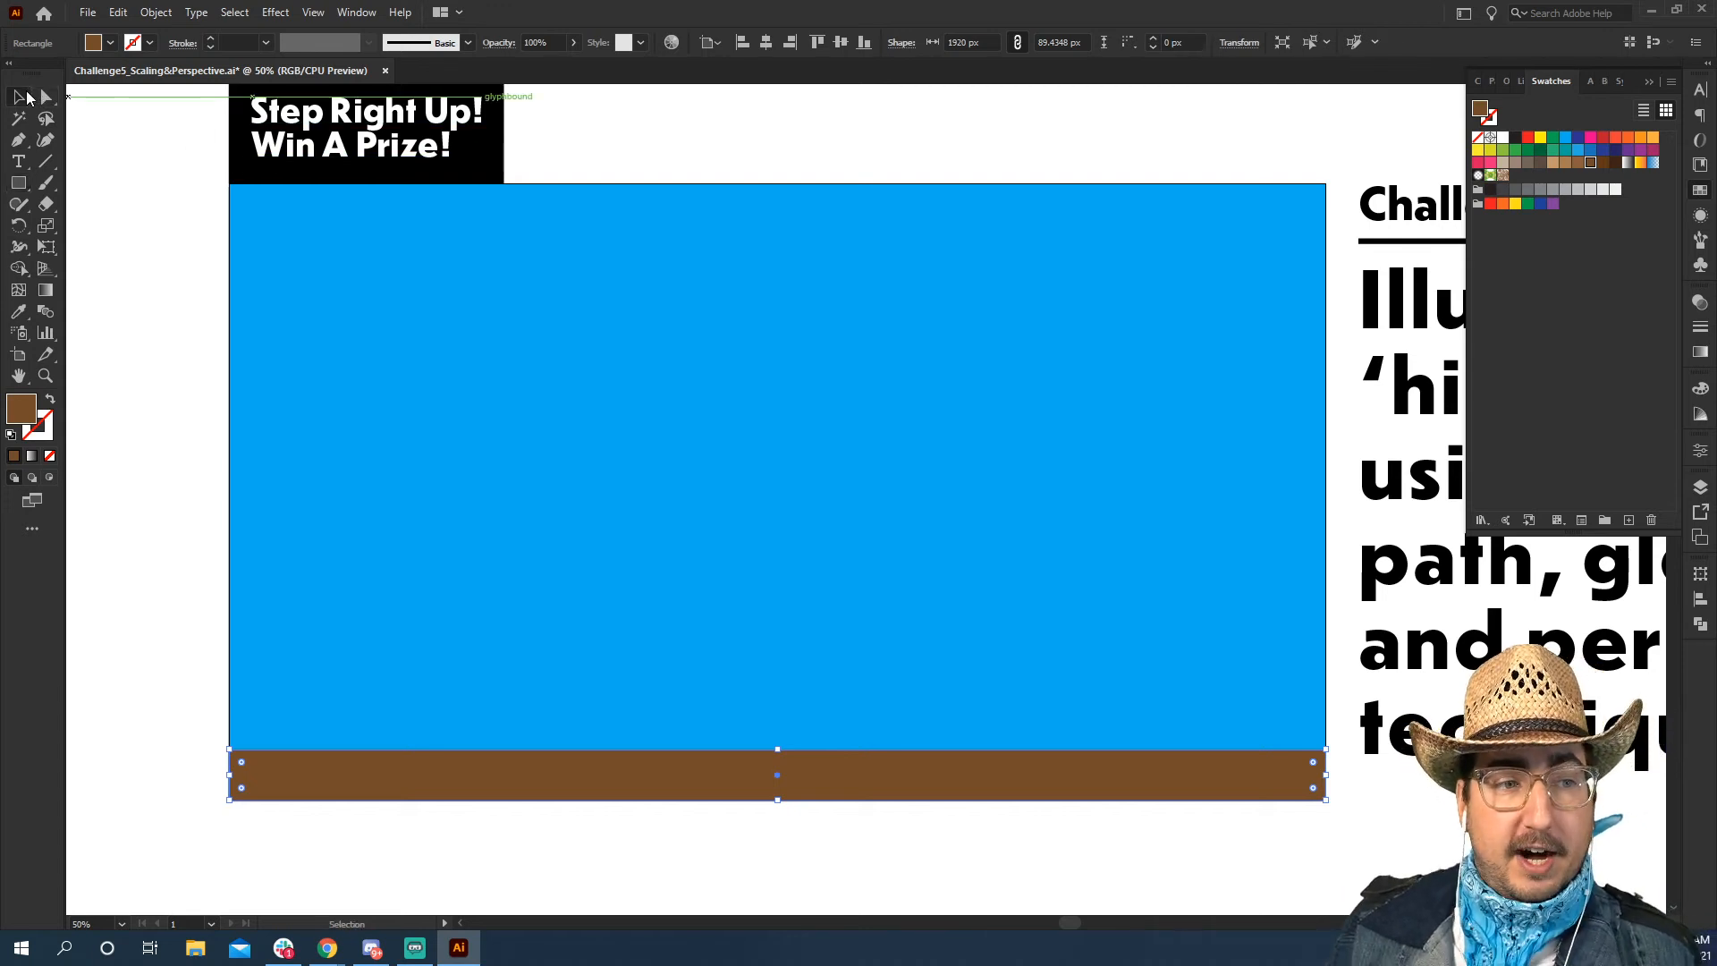
click(126, 204)
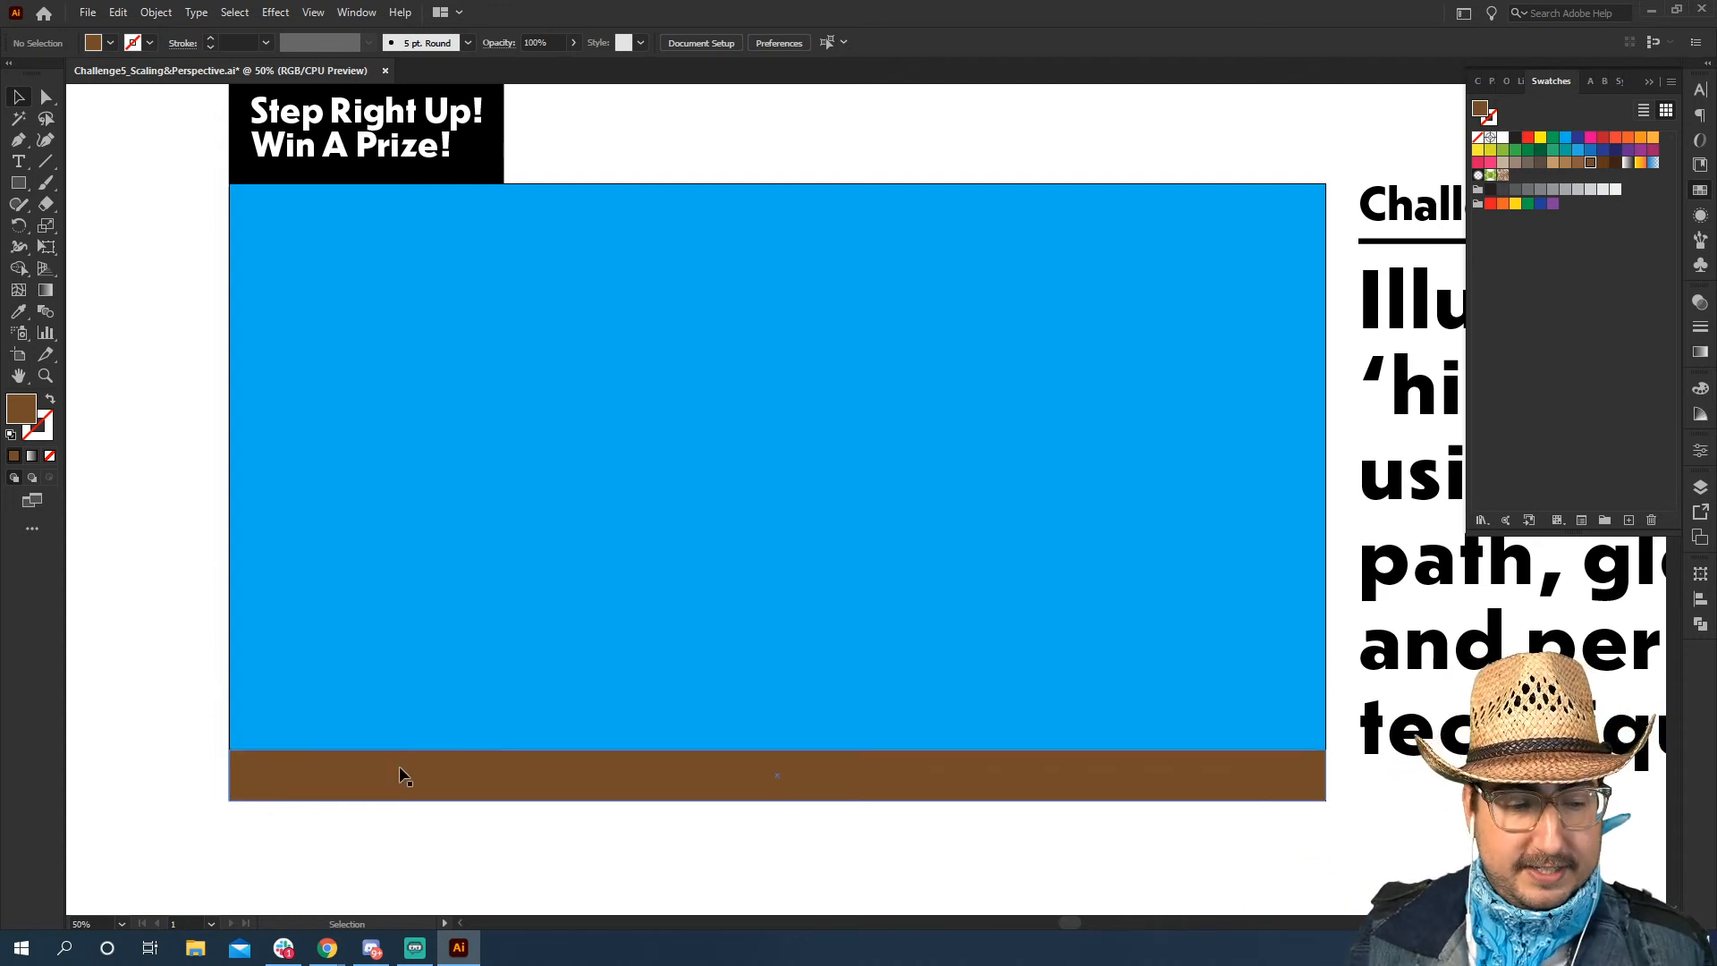
Duplicate the brown strip directly above itself, stretch the copy upward to about 142 px high and fill it with a lighter brown
drag(403, 775, 410, 723)
drag(778, 698, 779, 669)
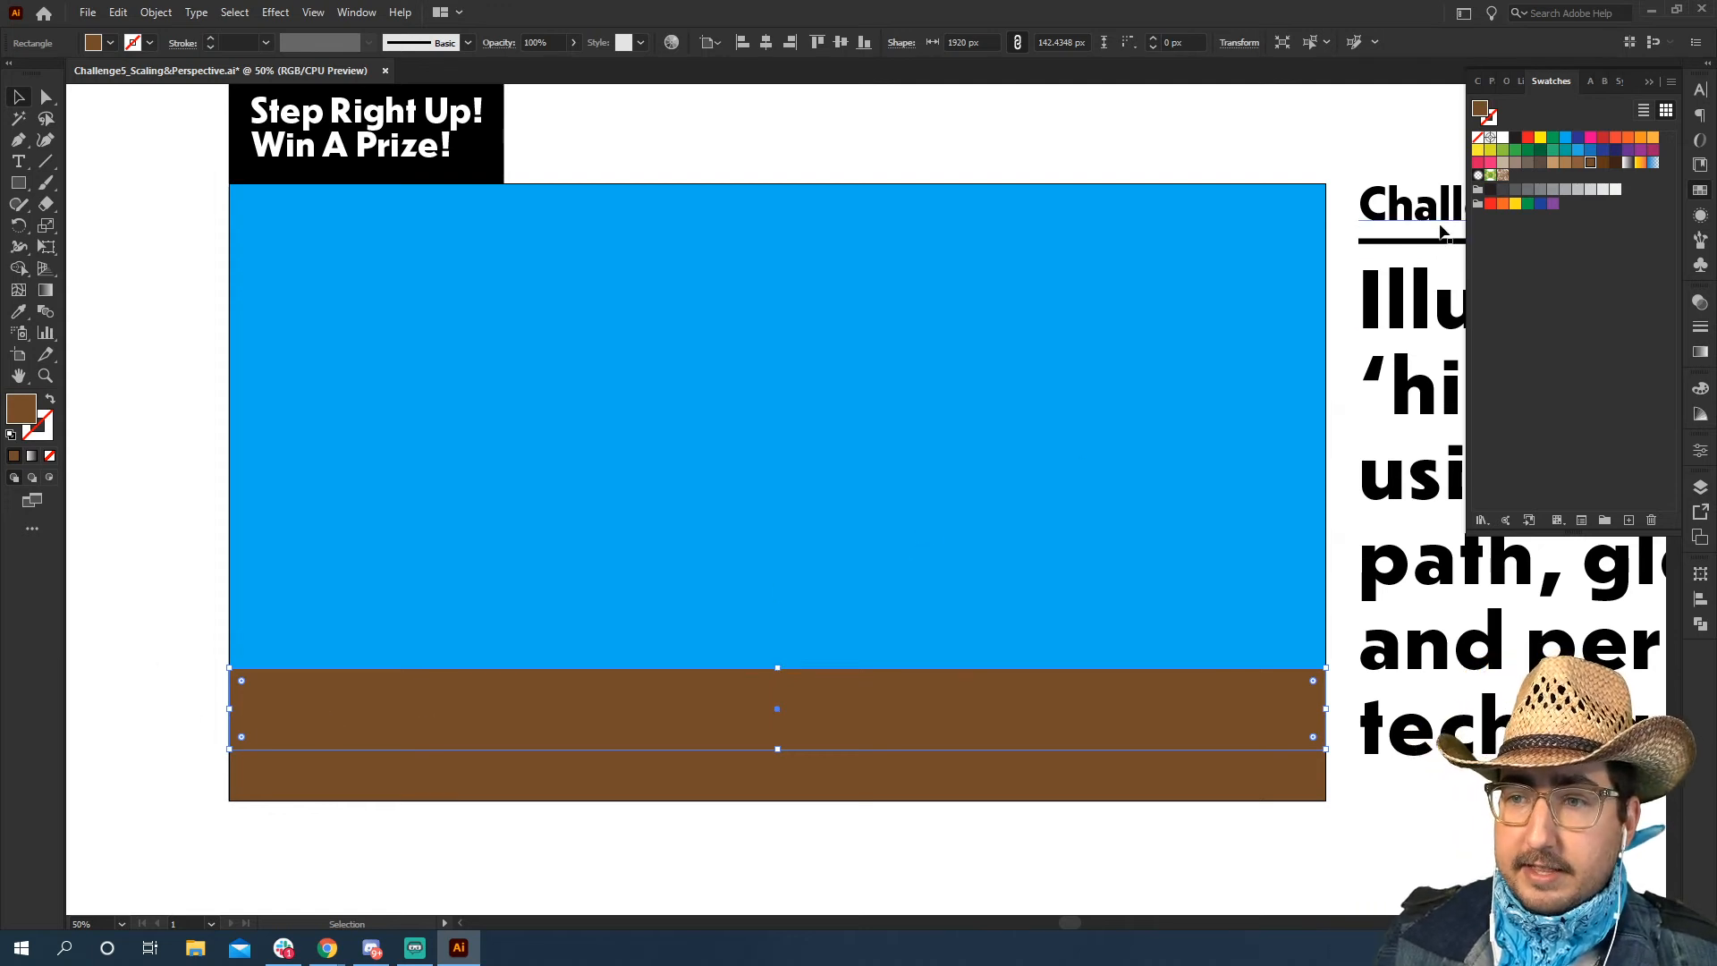
click(1575, 167)
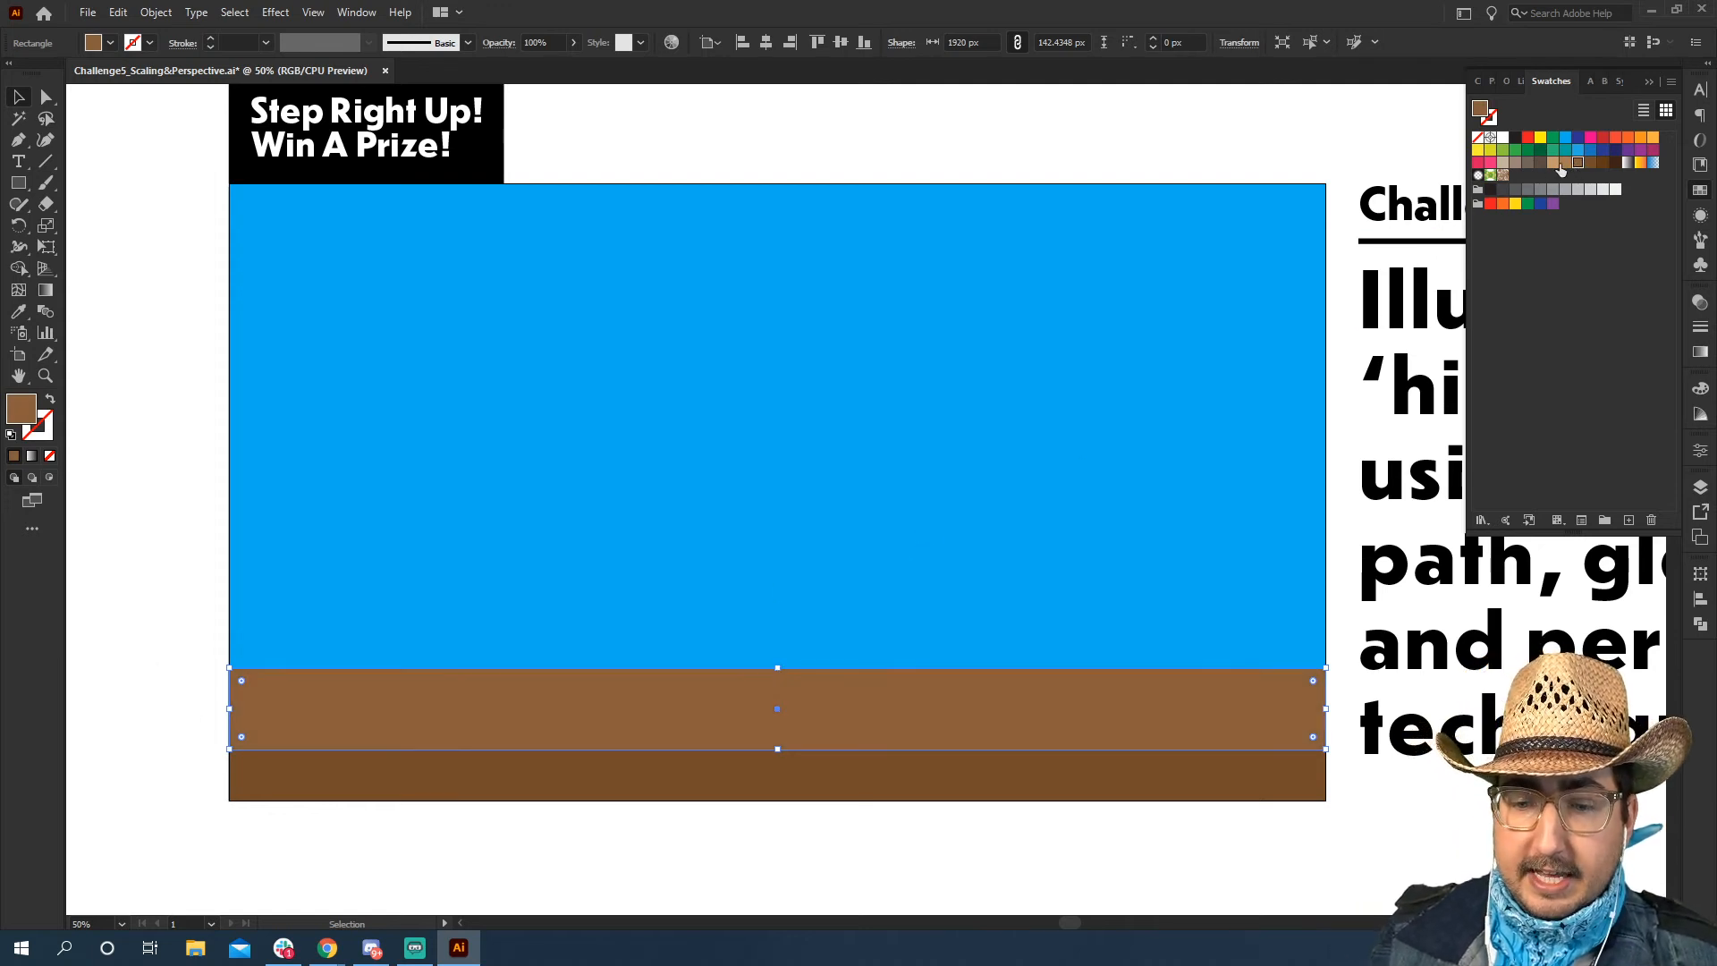
click(900, 157)
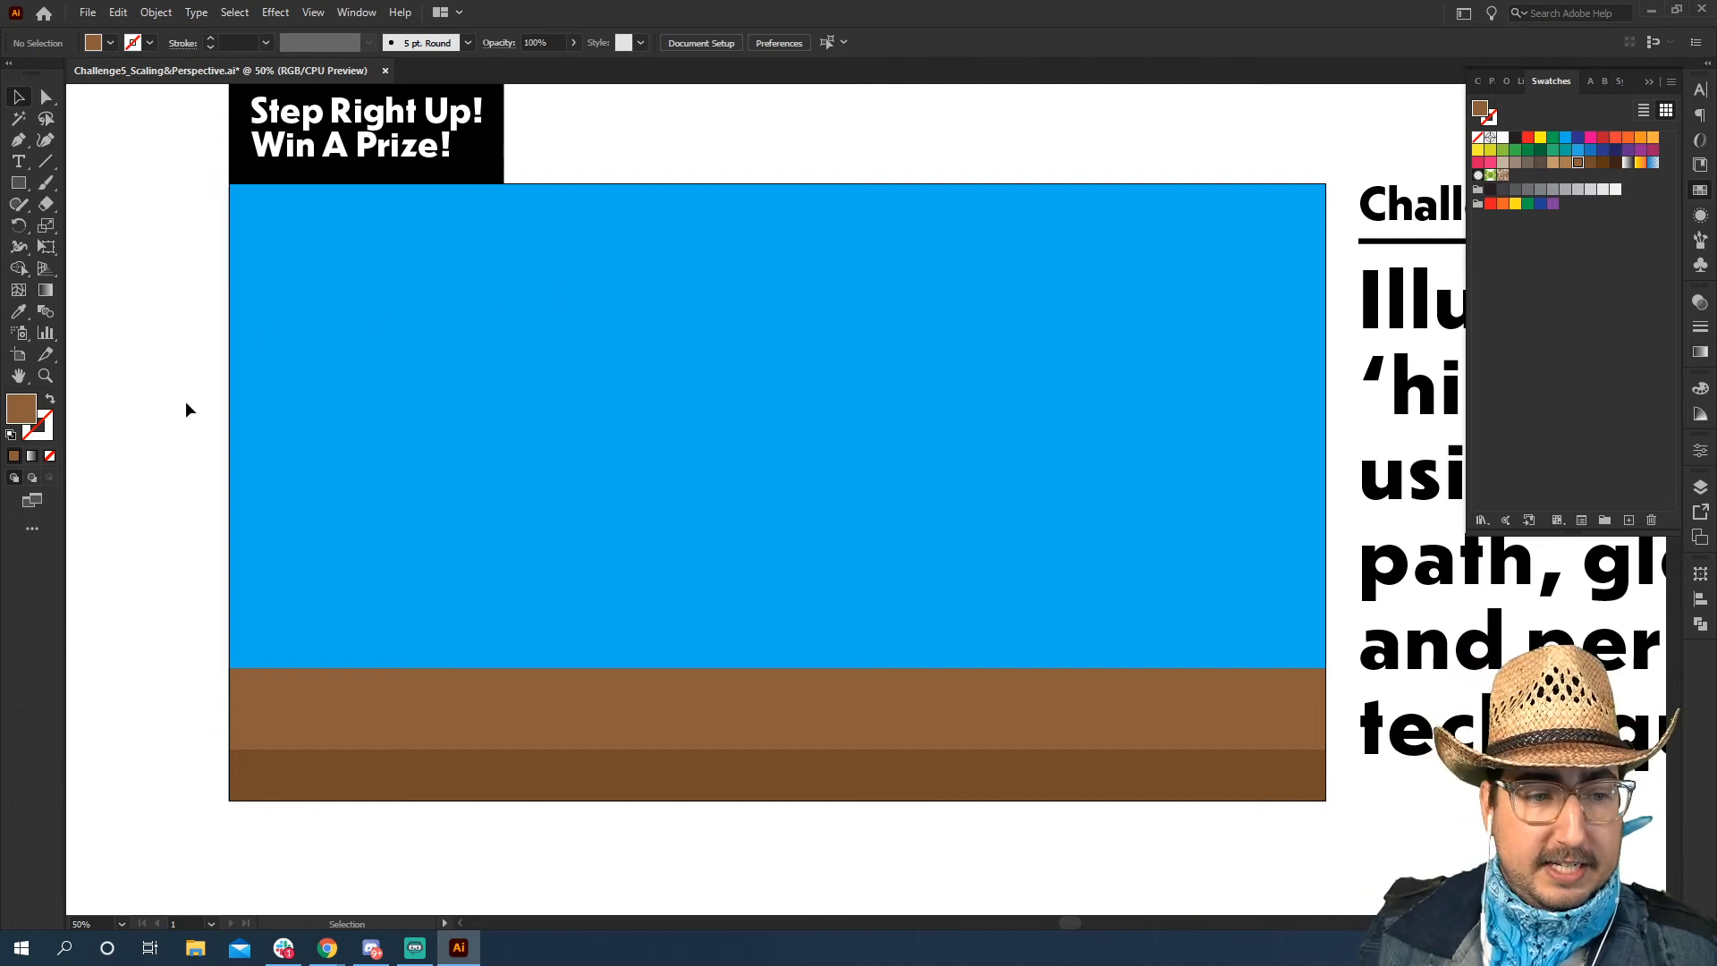
Draw a vertical line across the full height of the lighter brown strip, near its left end
key(z)
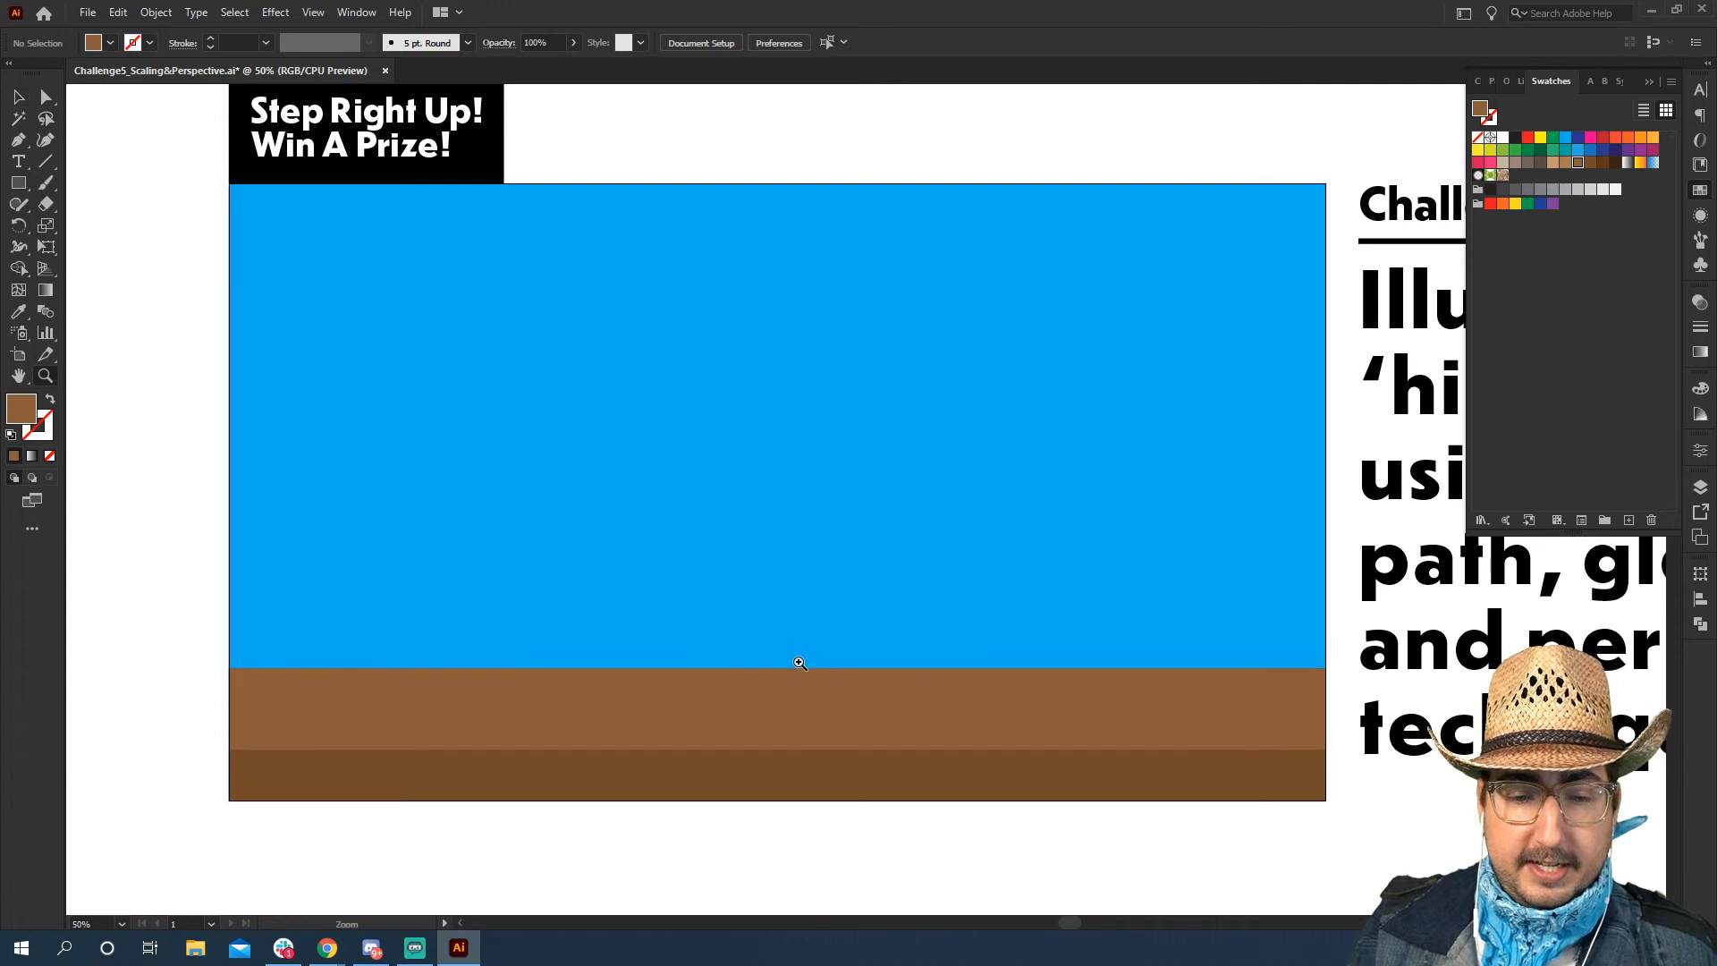
click(799, 662)
drag(807, 525, 809, 623)
alt+click(864, 538)
drag(865, 492, 749, 661)
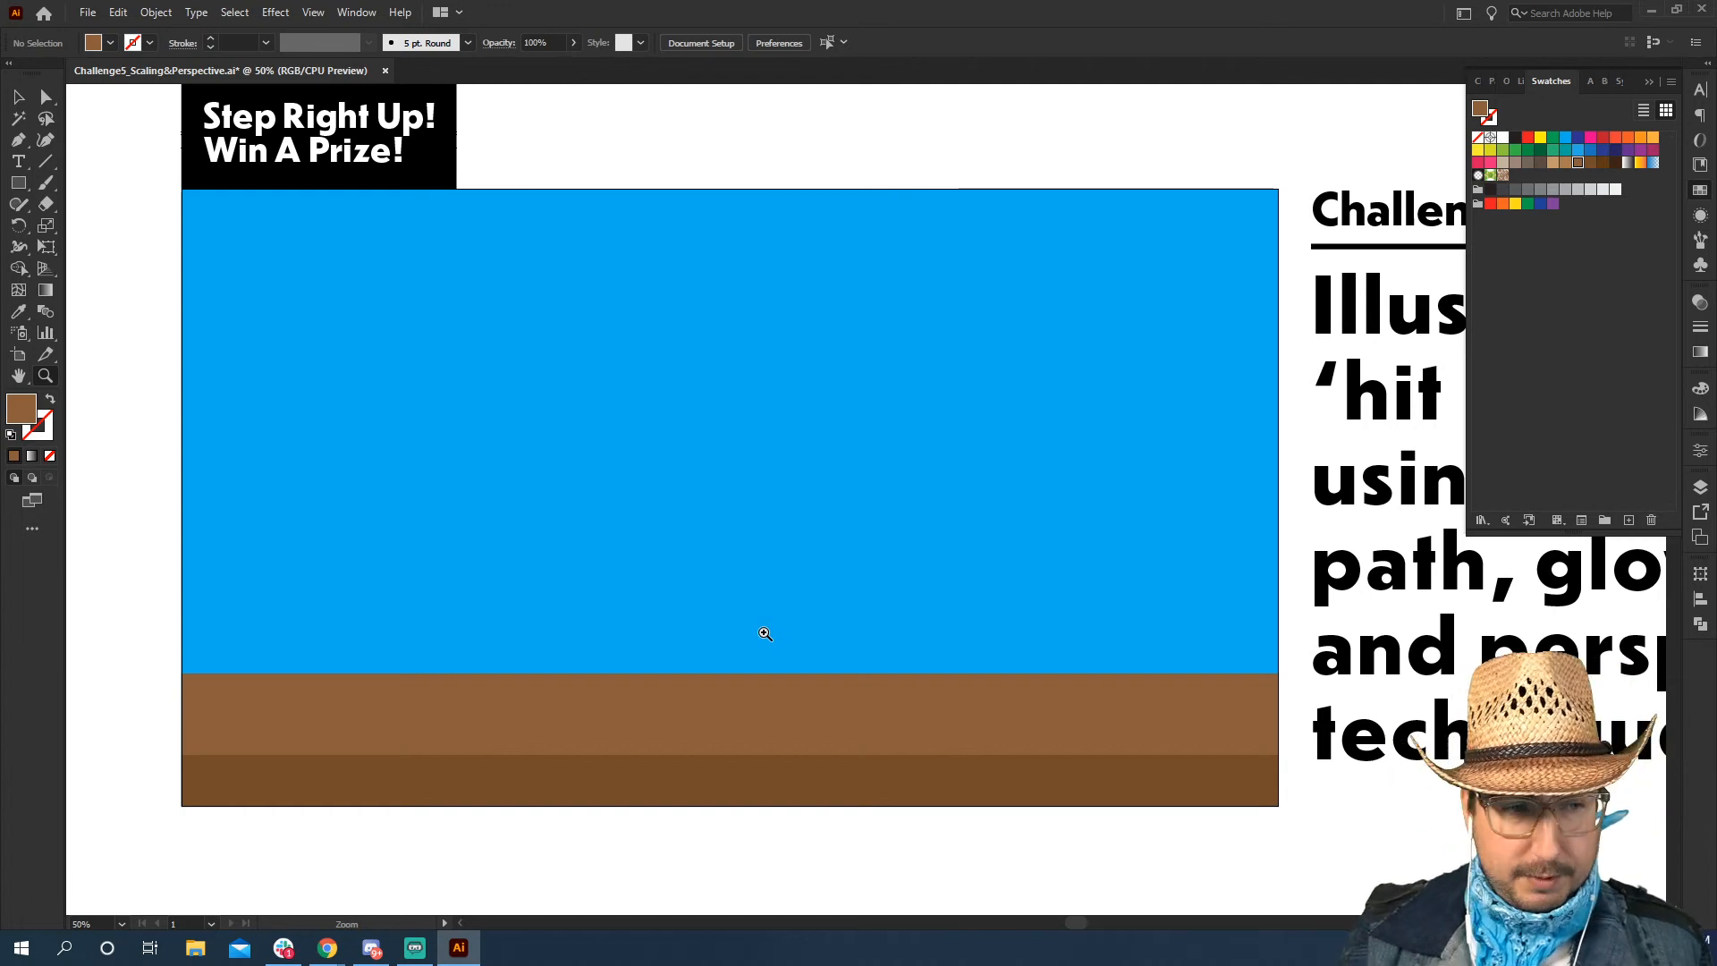
click(46, 161)
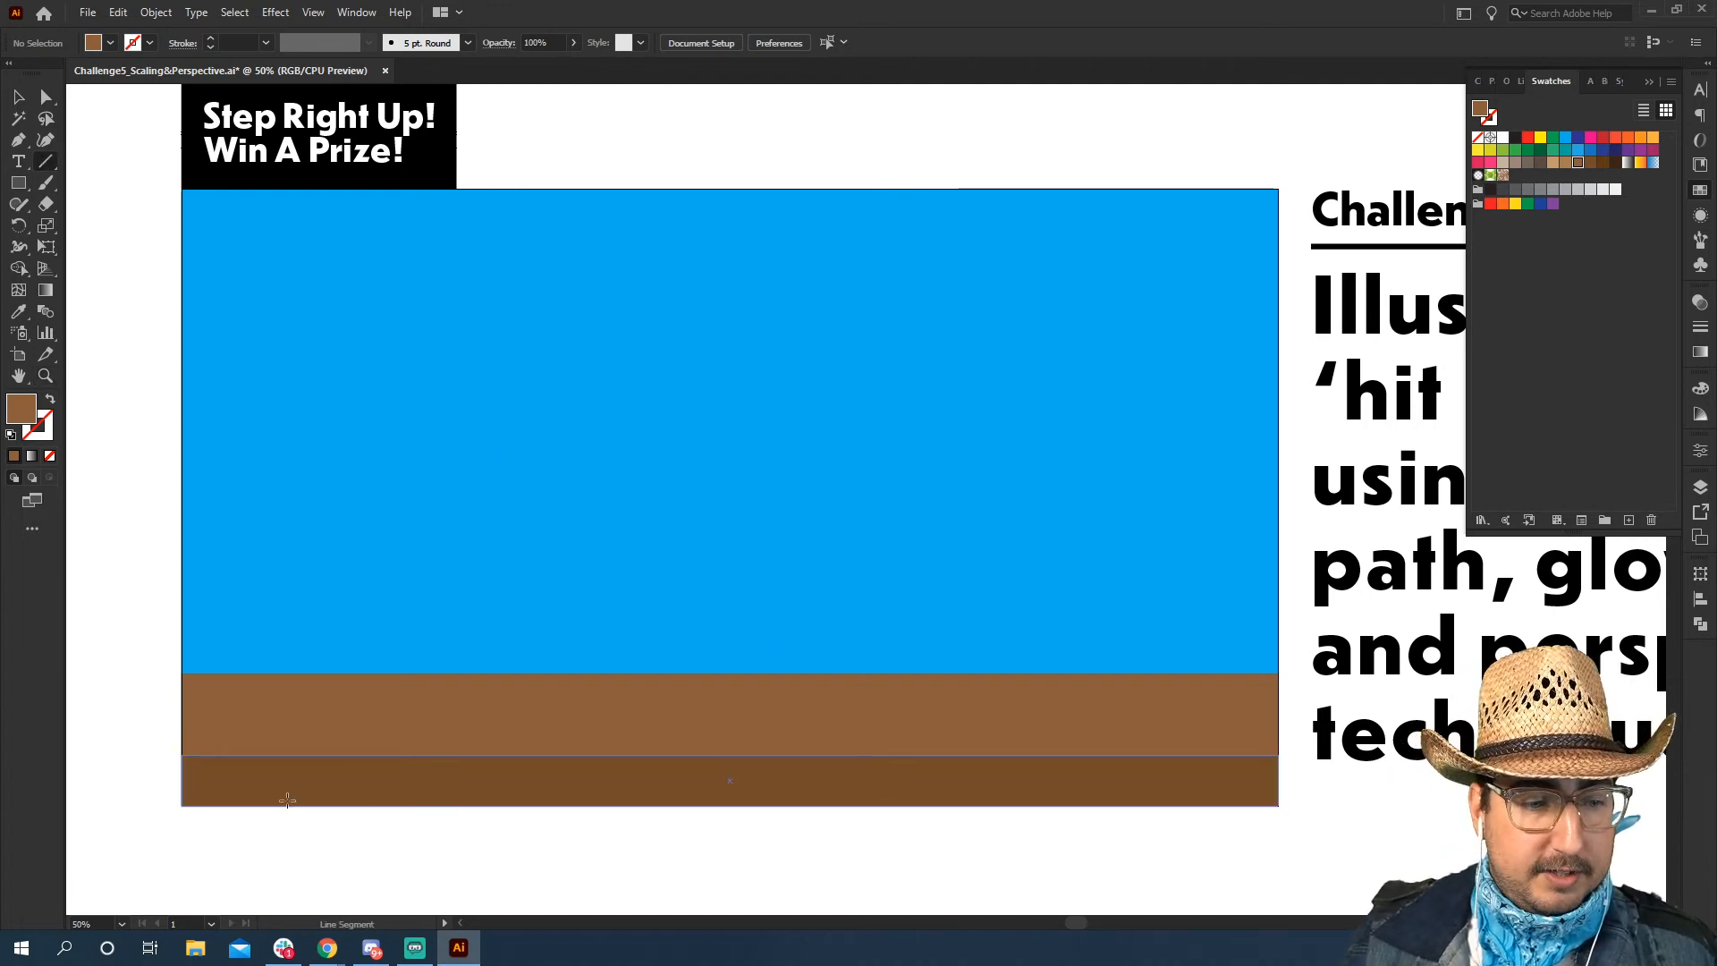
drag(213, 674, 218, 754)
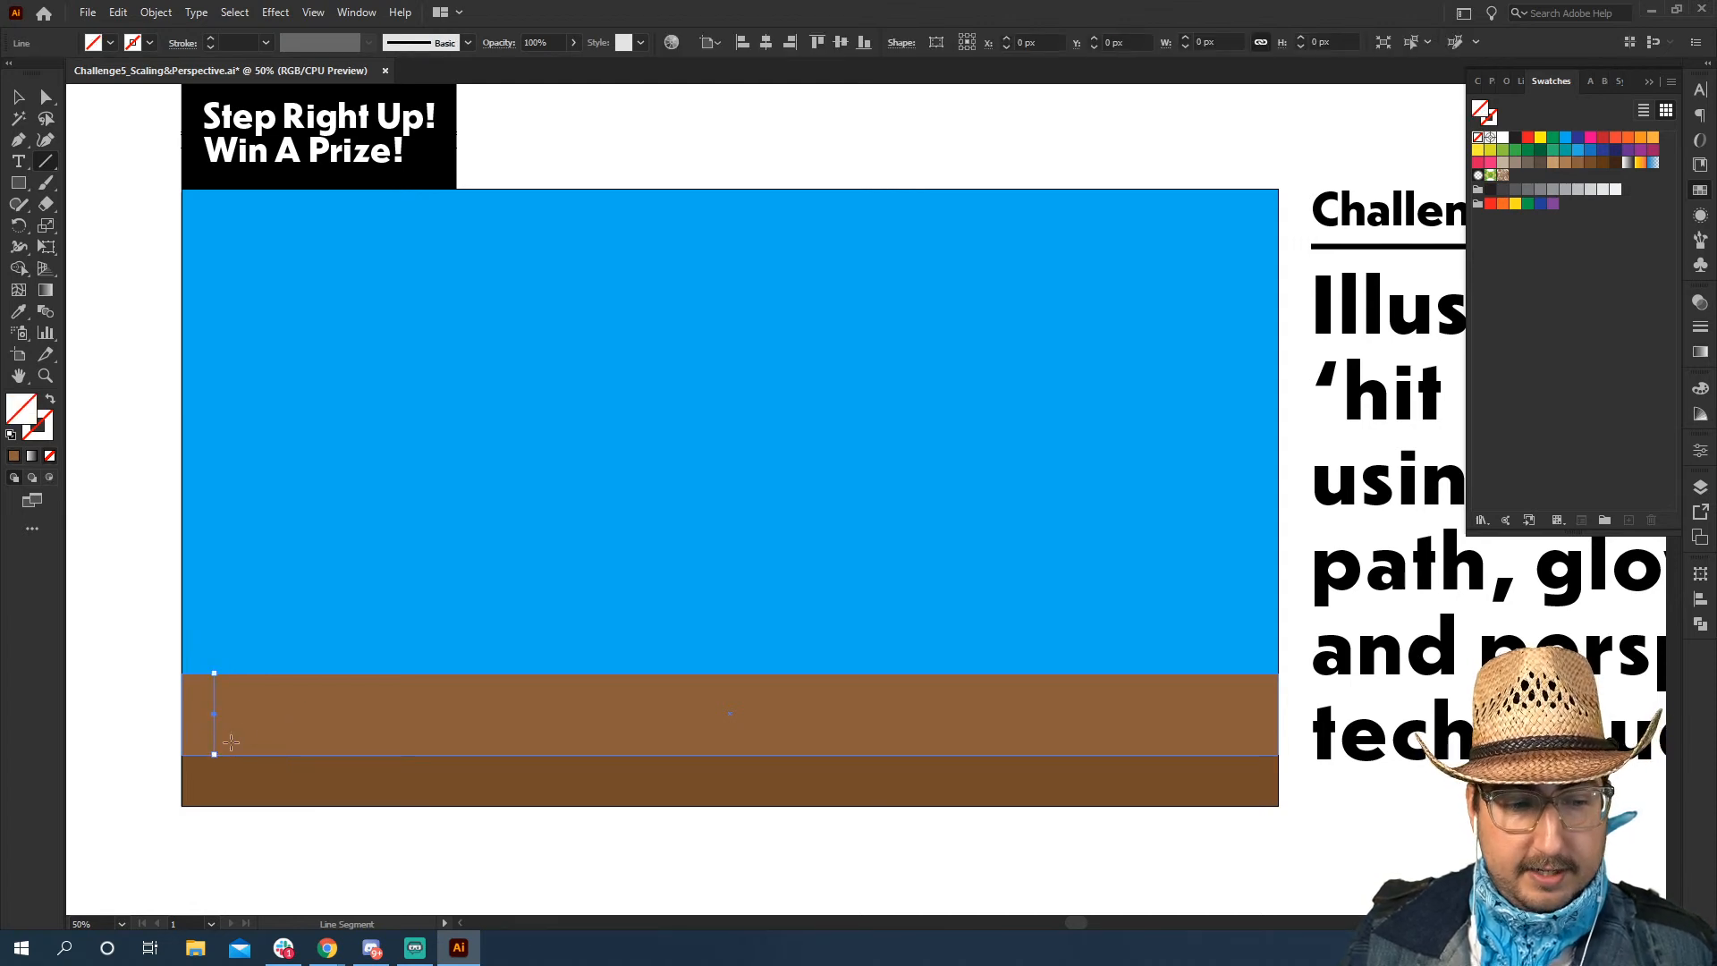
Give the vertical line a very dark brown stroke with a weight of 2 pt
click(1617, 162)
click(240, 42)
key(Up)
click(18, 100)
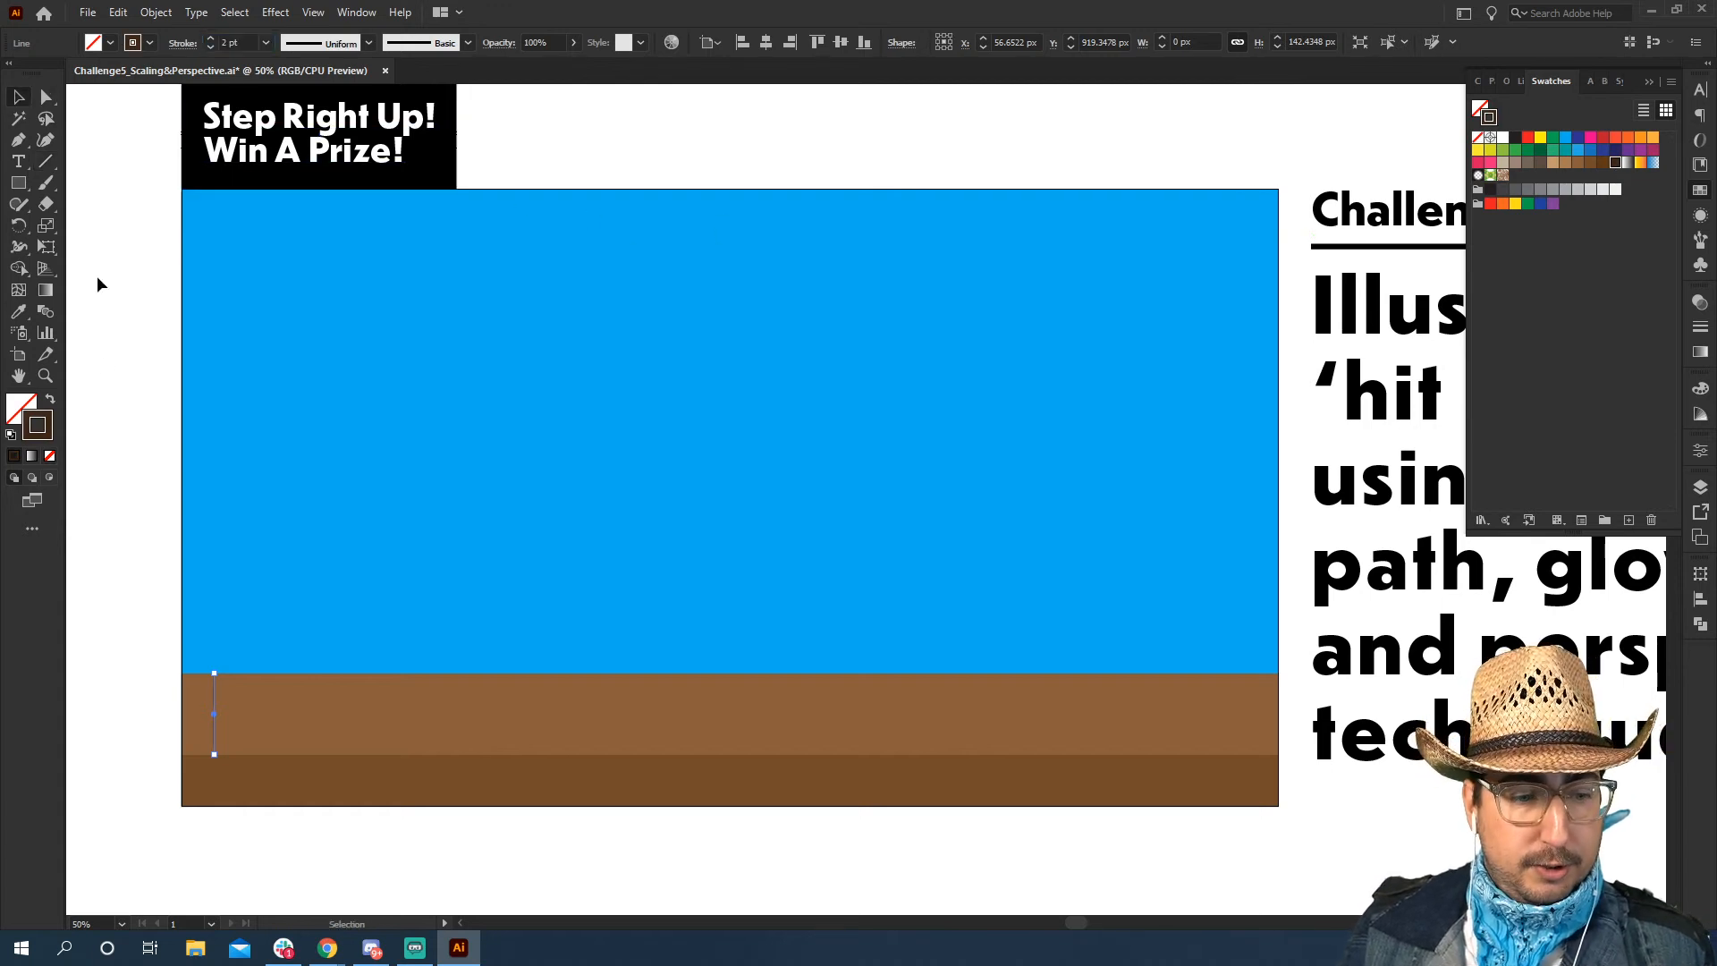
click(106, 385)
Move the vertical line closer to the strip's left edge, to an X position of about 30 px
ctrl+click(379, 625)
drag(617, 647, 222, 605)
drag(248, 543, 228, 538)
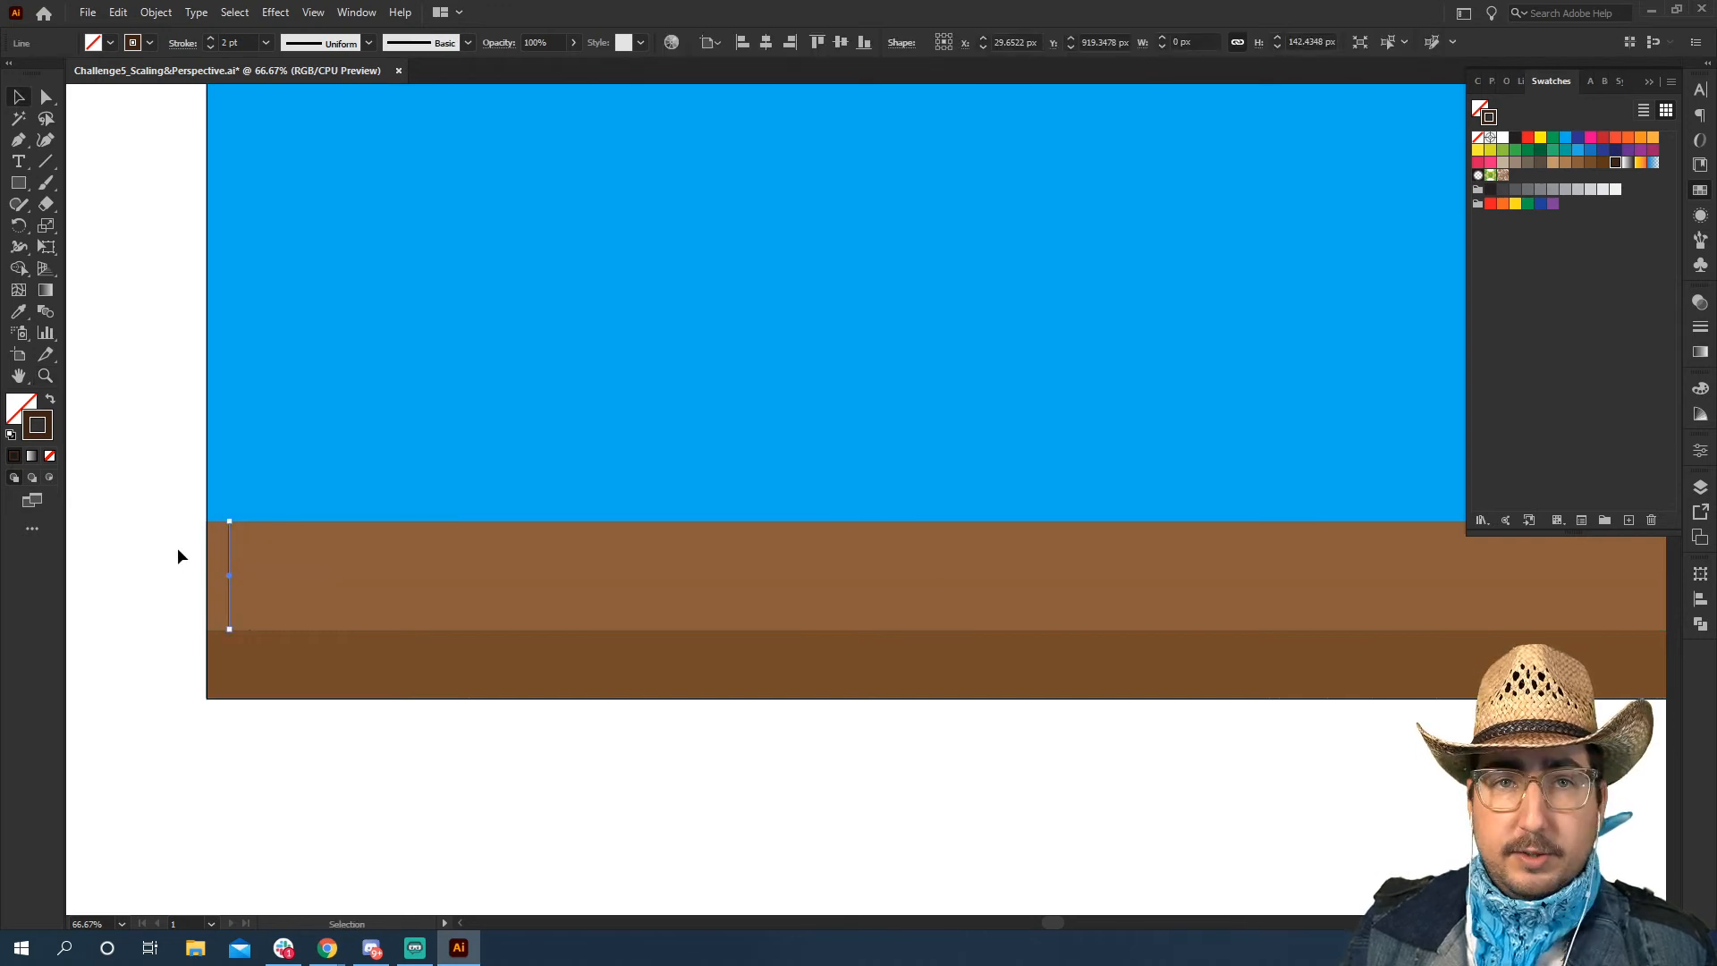
click(178, 549)
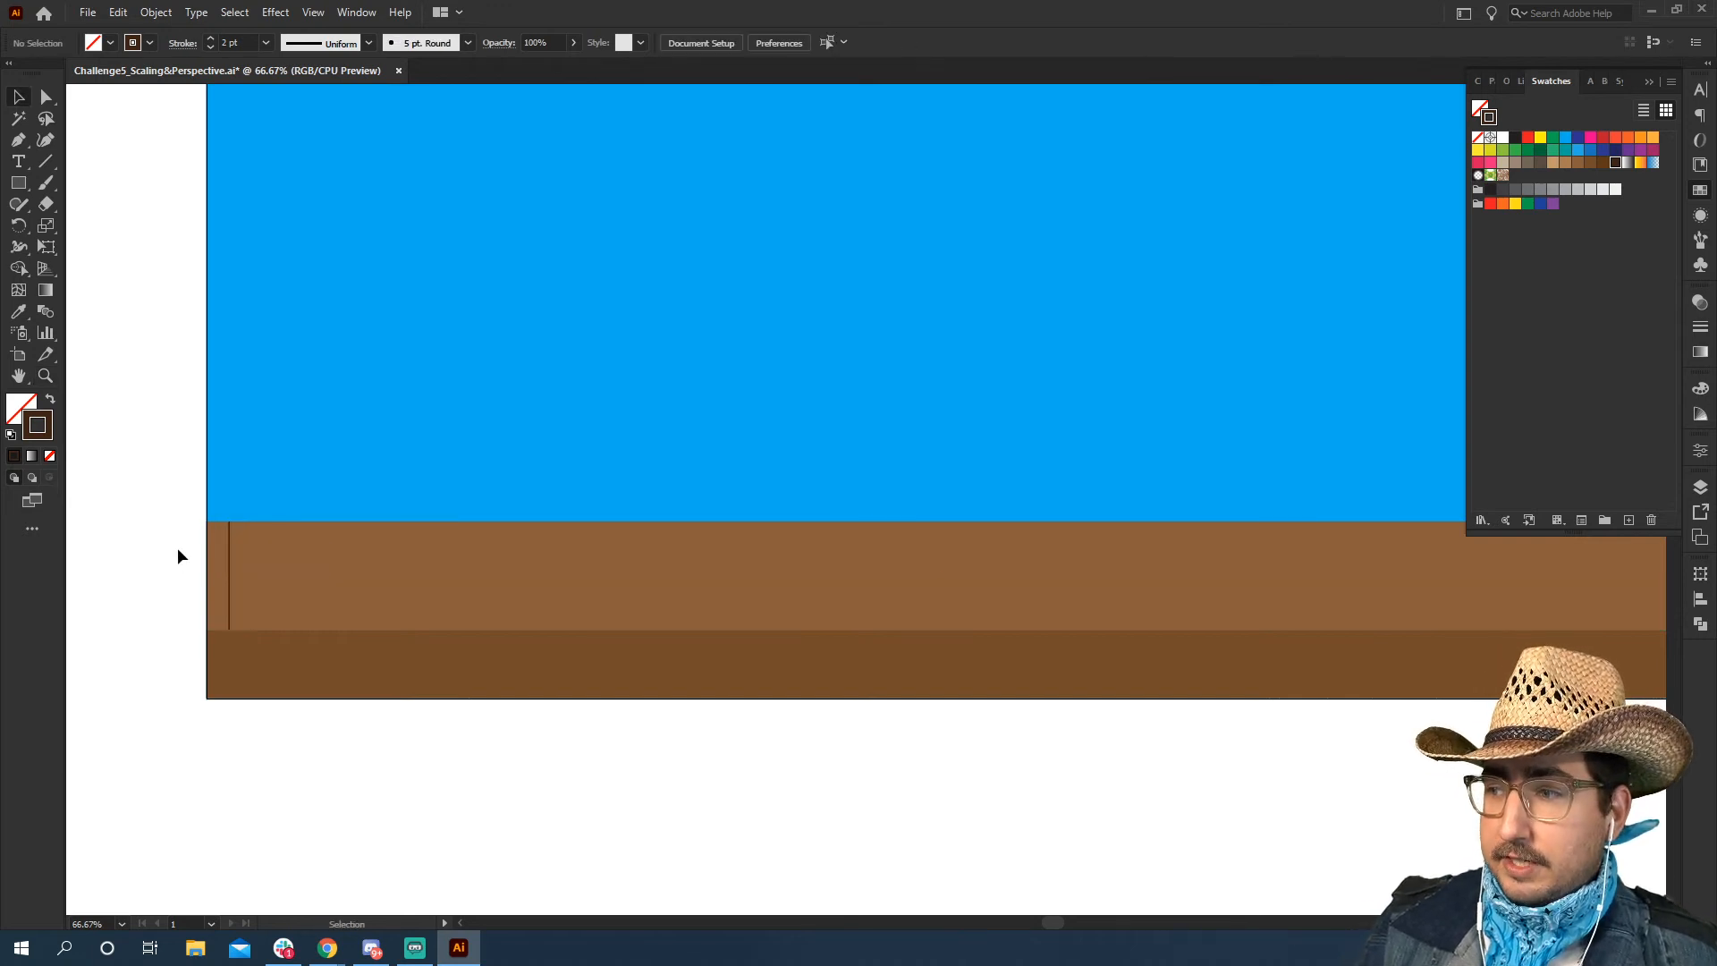
Copy the line a short distance to the right and repeat the duplication until evenly spaced plank lines fill the lighter strip
drag(229, 548, 146, 518)
key(ctrl+minus)
key(ctrl+d)
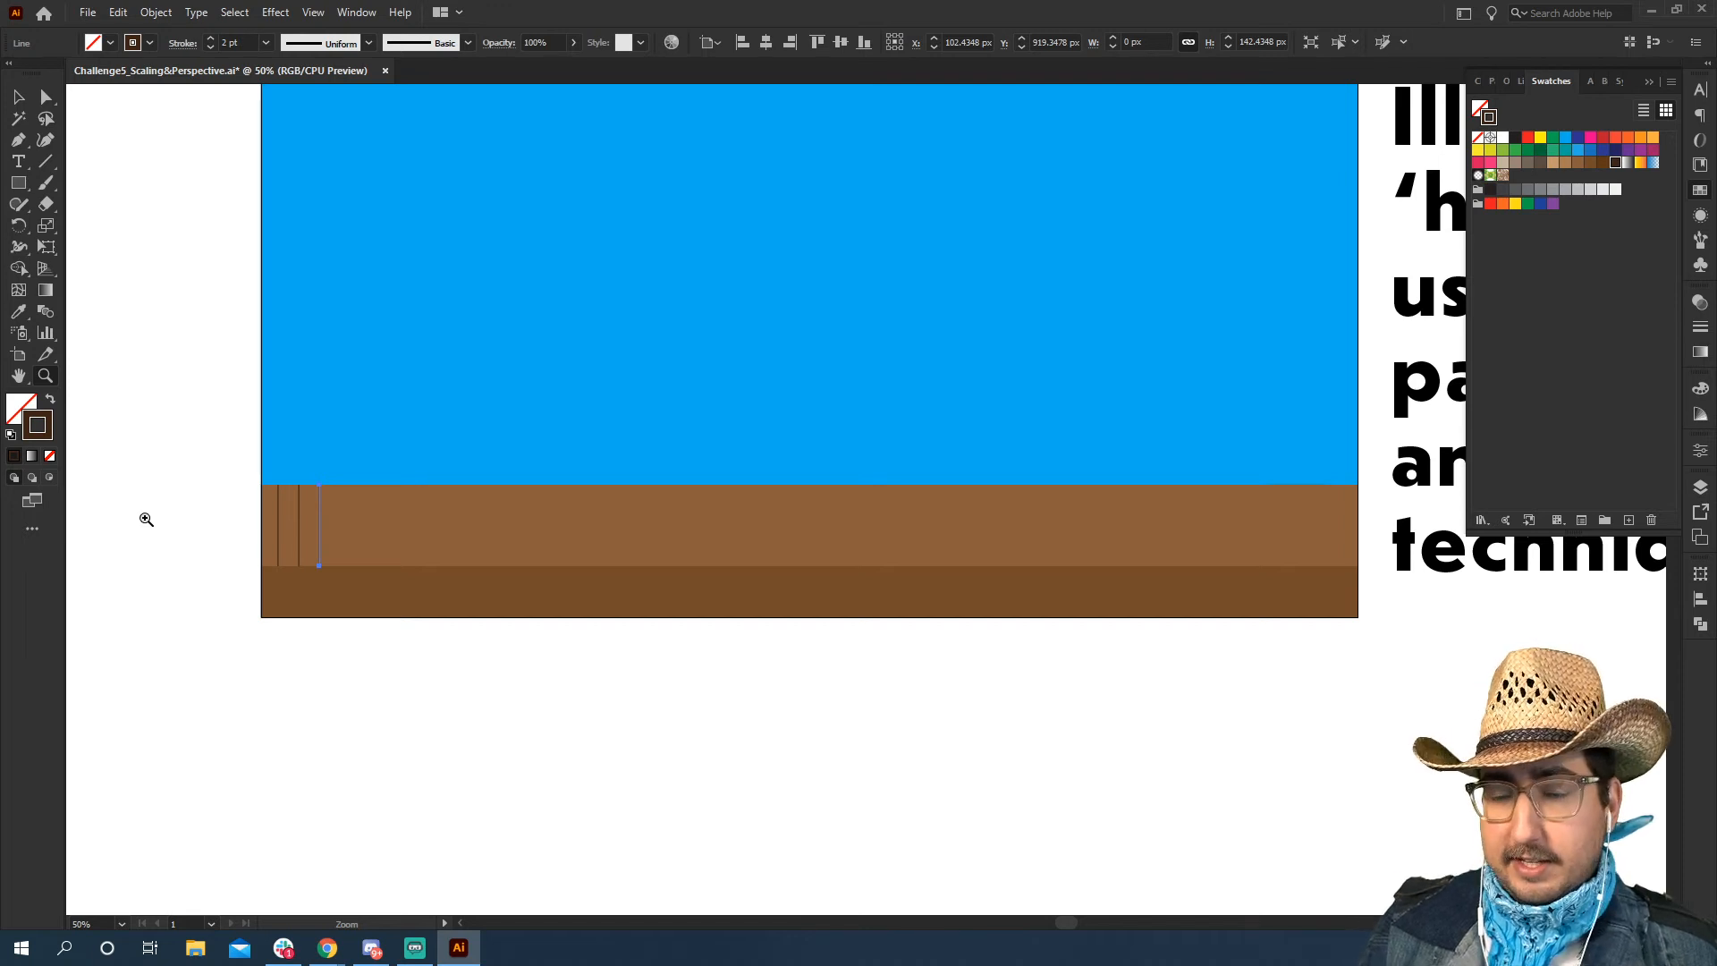
key(ctrl+d)
key(ctrl+d)
key(ctrl+d)
key(ctrl+d)
key(ctrl+d)
key(ctrl+d)
key(ctrl+d)
key(ctrl+d)
key(ctrl+d)
key(ctrl+d)
key(ctrl+d)
key(ctrl+d)
key(ctrl+d)
key(ctrl+d)
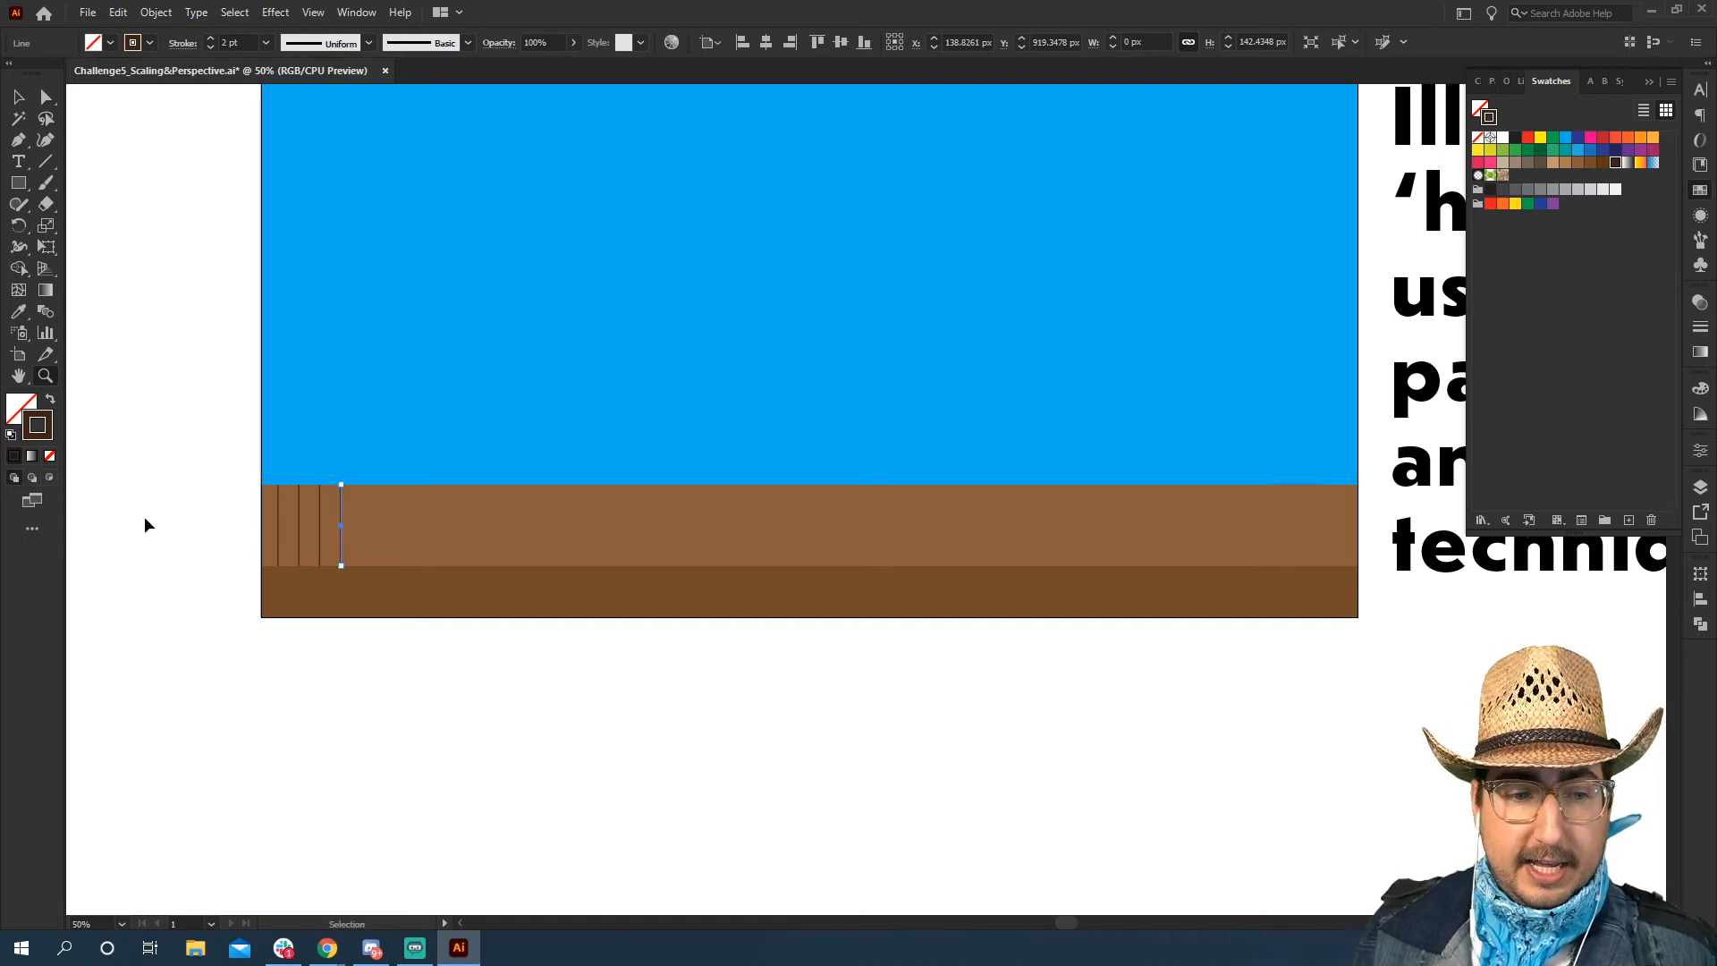
key(ctrl+d)
key(ctrl+d)
key(ctrl+d)
key(ctrl+d)
key(ctrl+d)
key(ctrl+d)
key(ctrl+d)
key(ctrl+d)
key(ctrl+d)
key(ctrl+d)
key(ctrl+d)
key(ctrl+d)
key(ctrl+d)
key(ctrl+d)
key(ctrl+d)
key(ctrl+d)
key(ctrl+d)
key(ctrl+d)
key(ctrl+d)
key(ctrl+d)
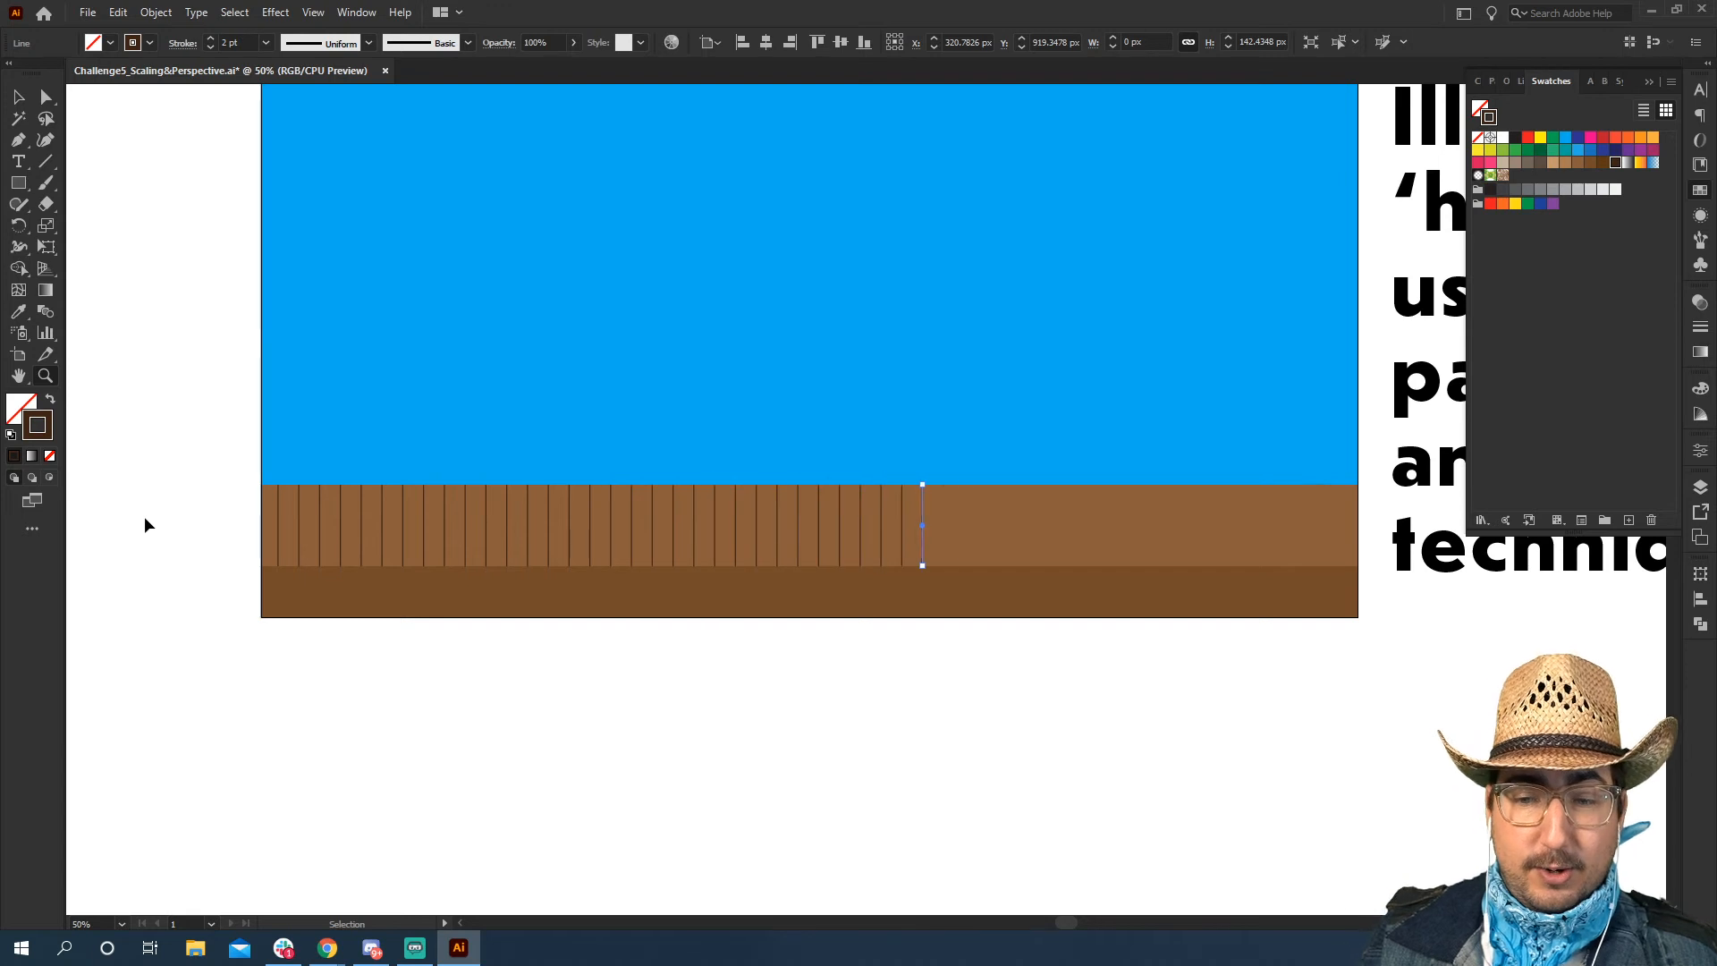
key(v)
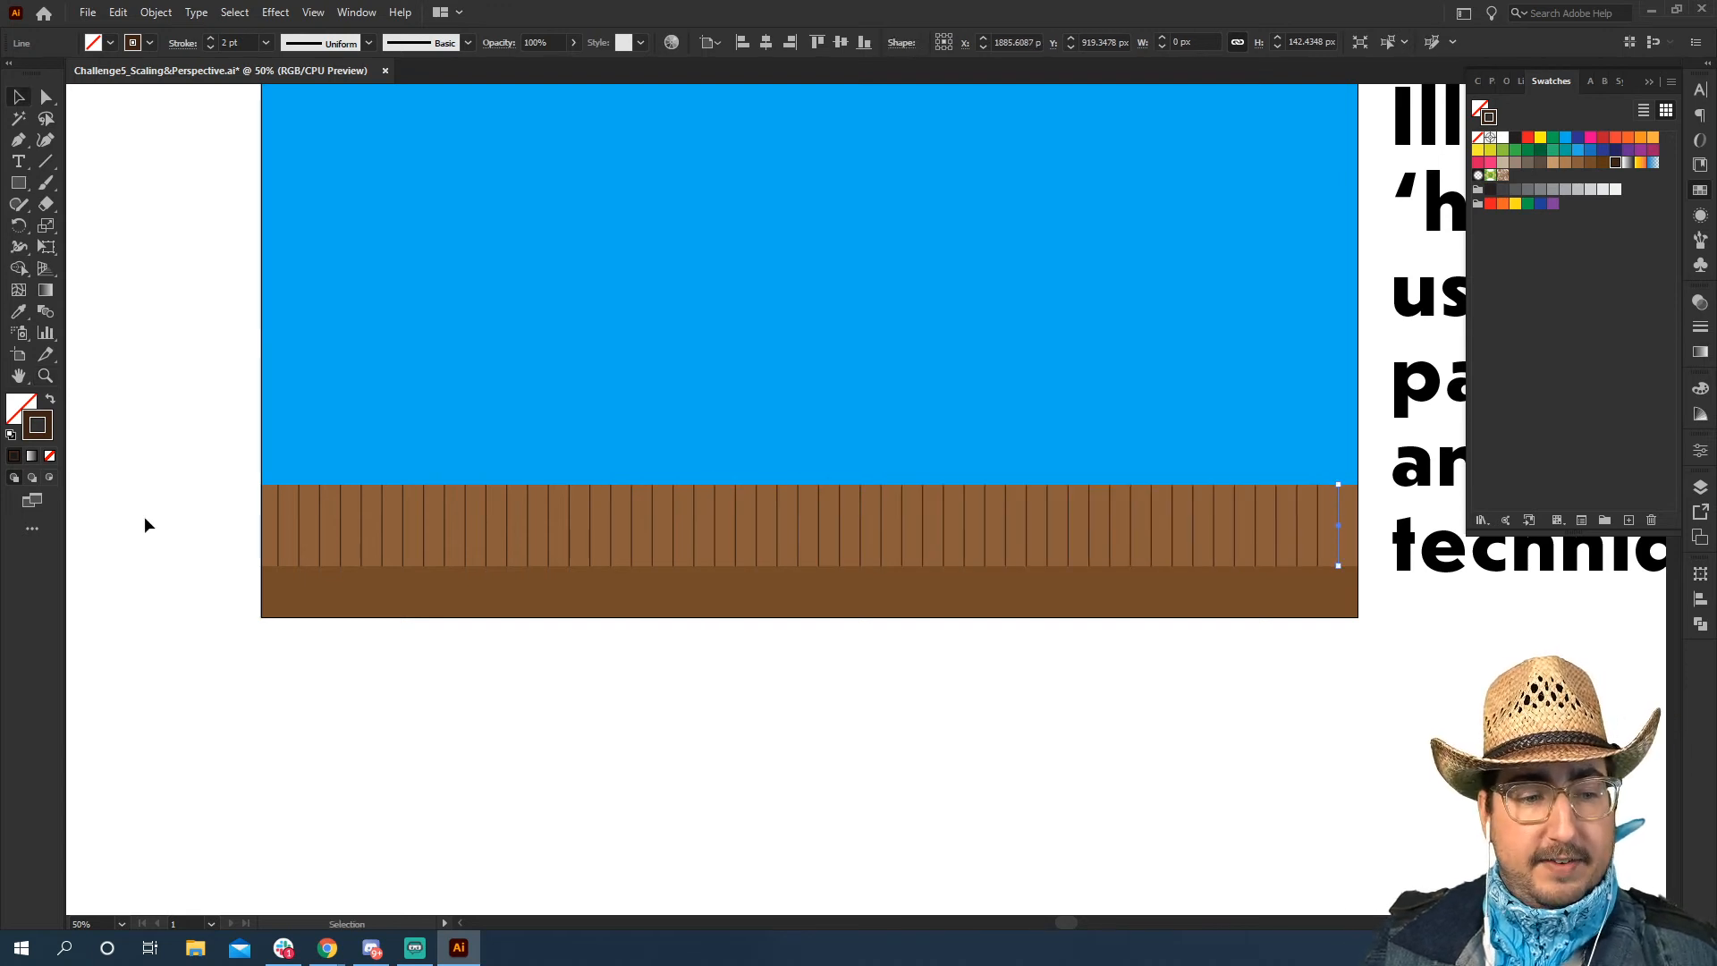
click(219, 432)
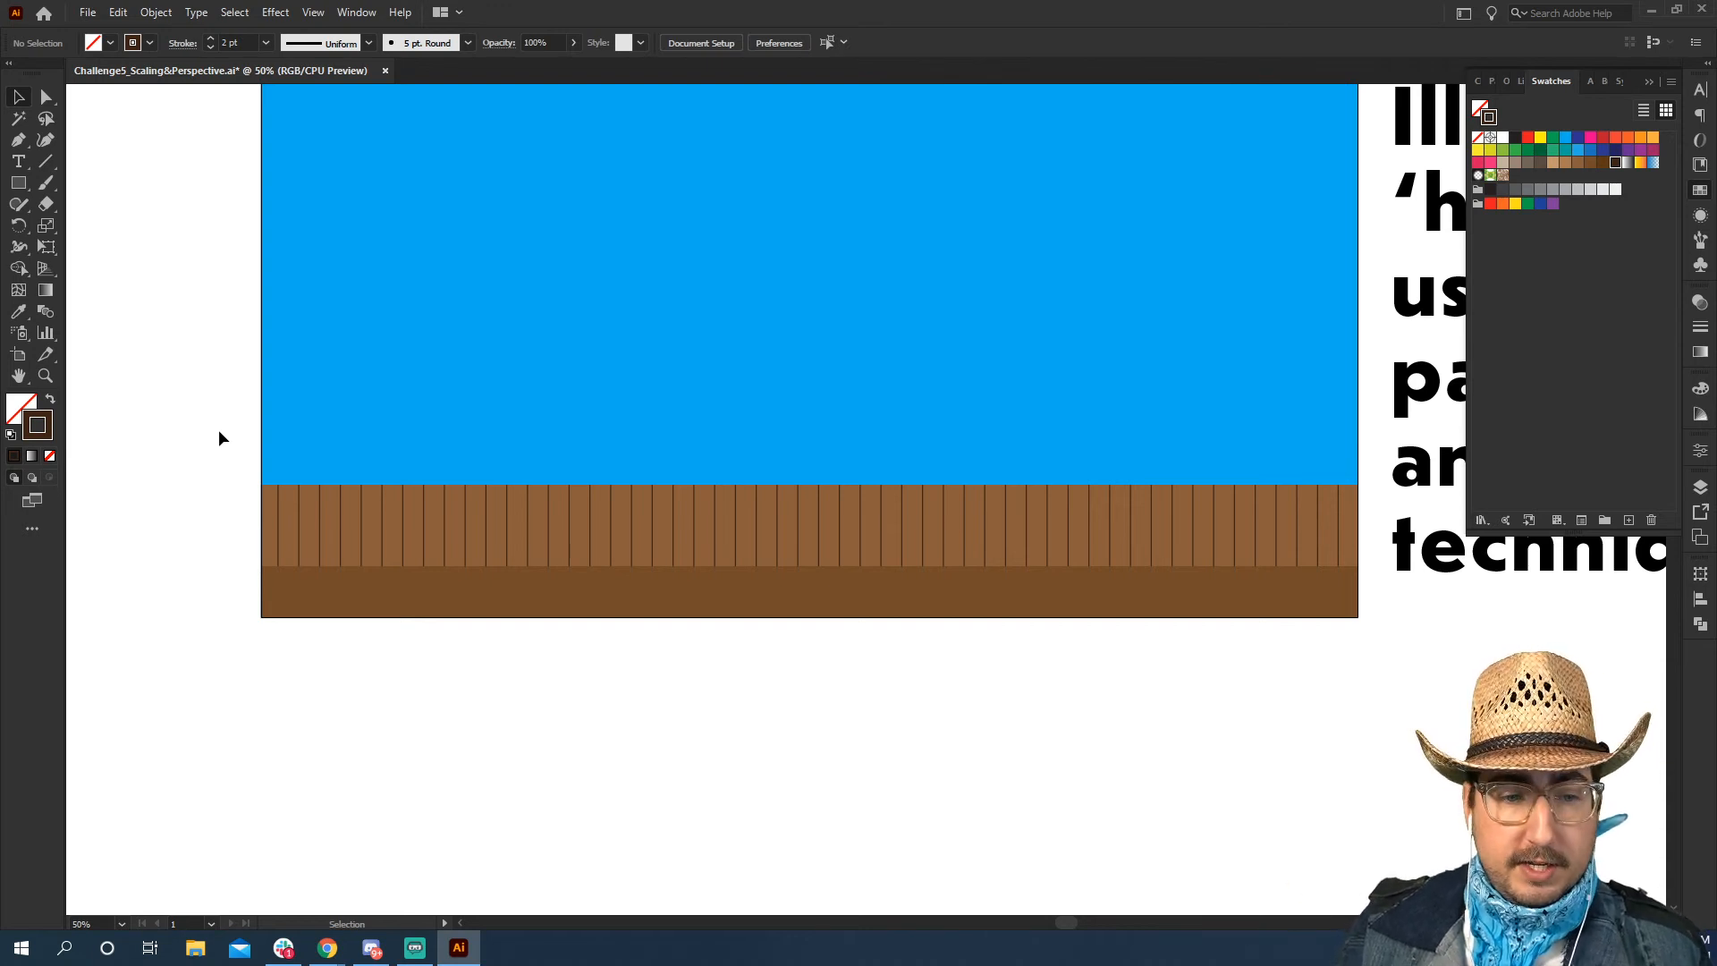
Select the top anchor points of the lighter strip and all its plank lines, and preview a uniform scale of 80%
click(46, 97)
drag(237, 463, 1350, 498)
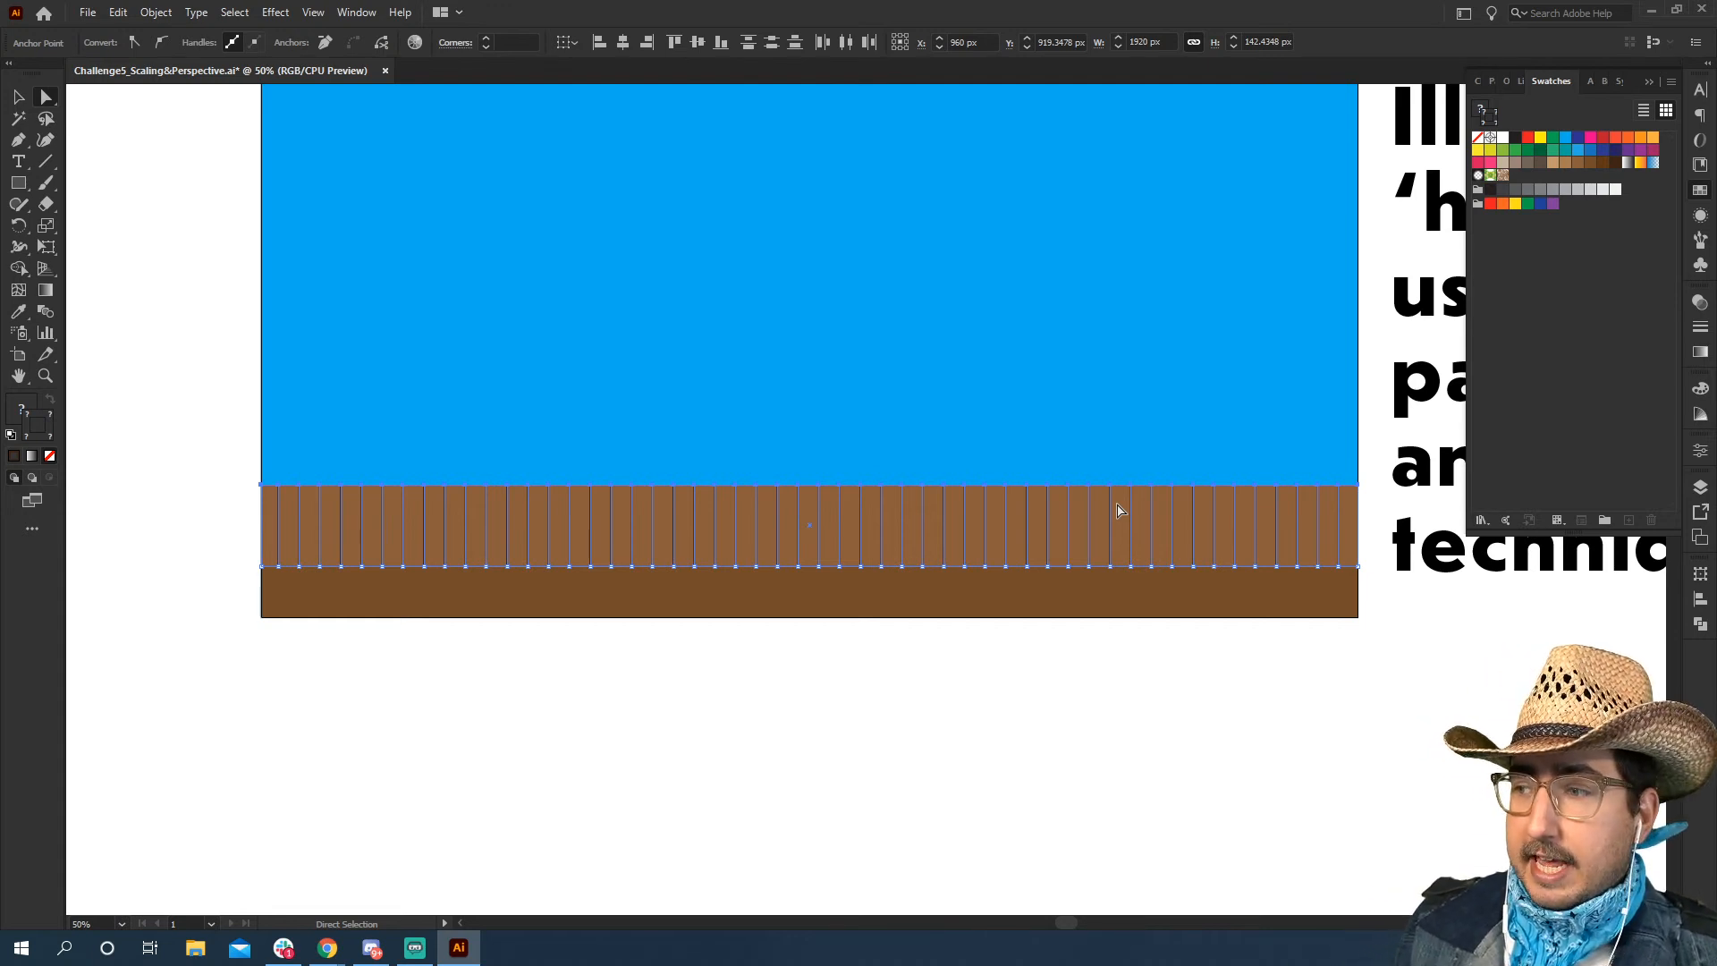
key(s)
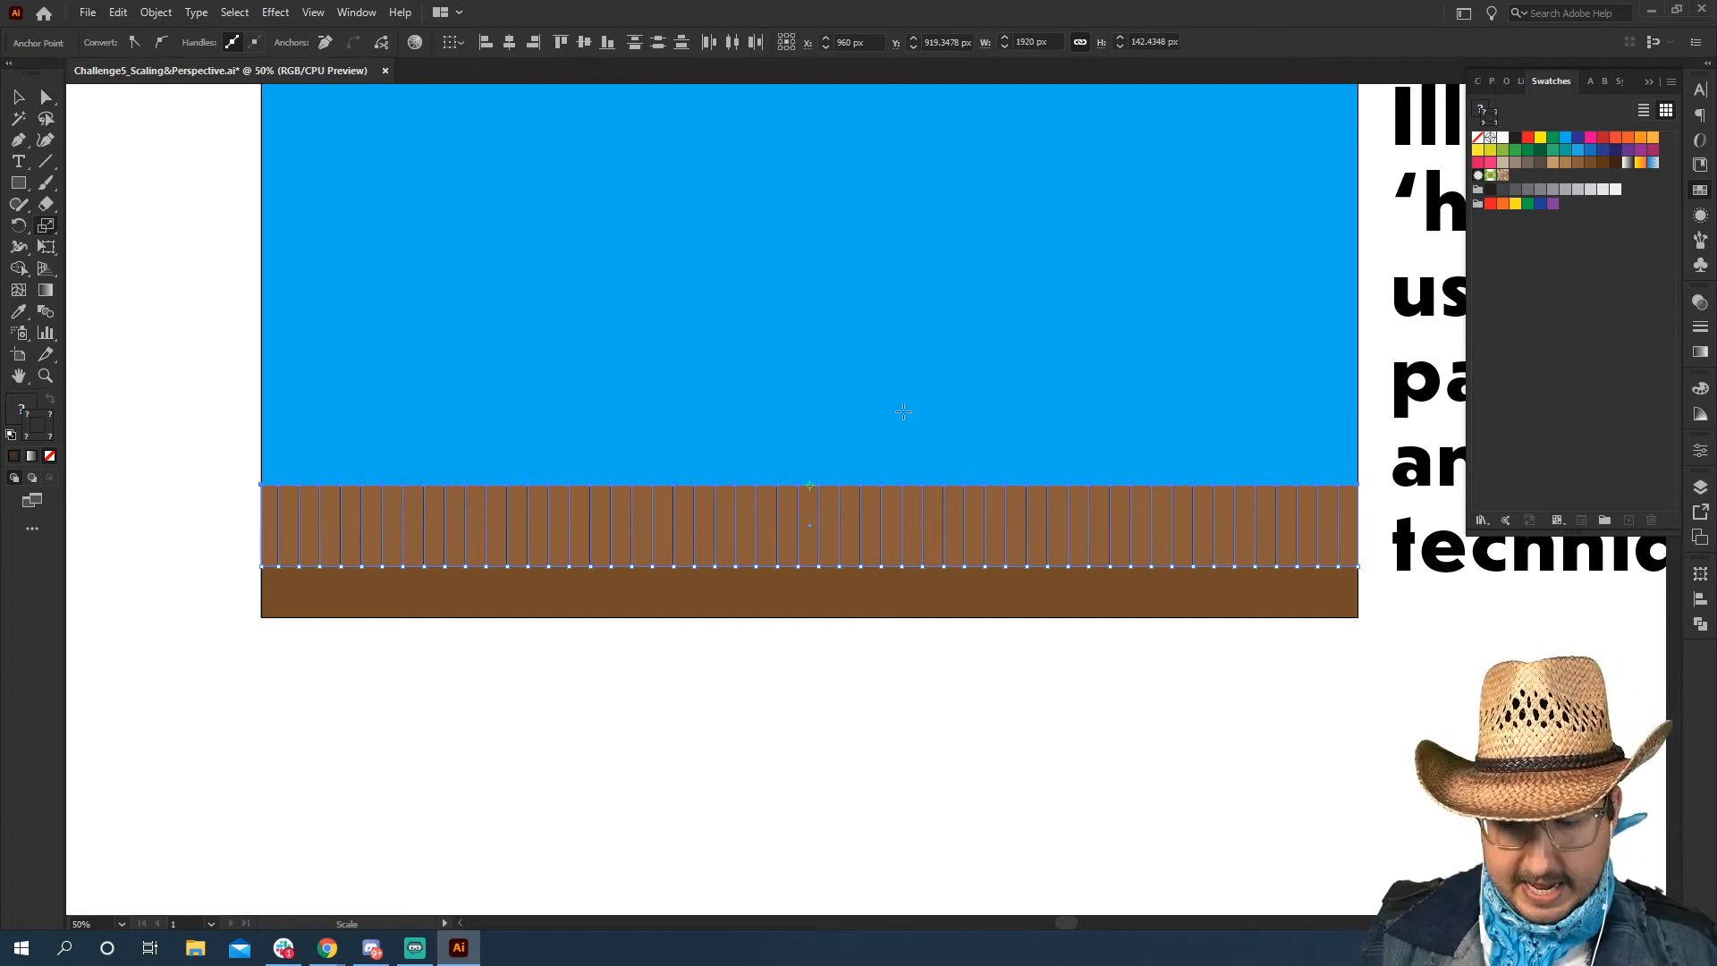
key(Return)
drag(847, 287, 1351, 320)
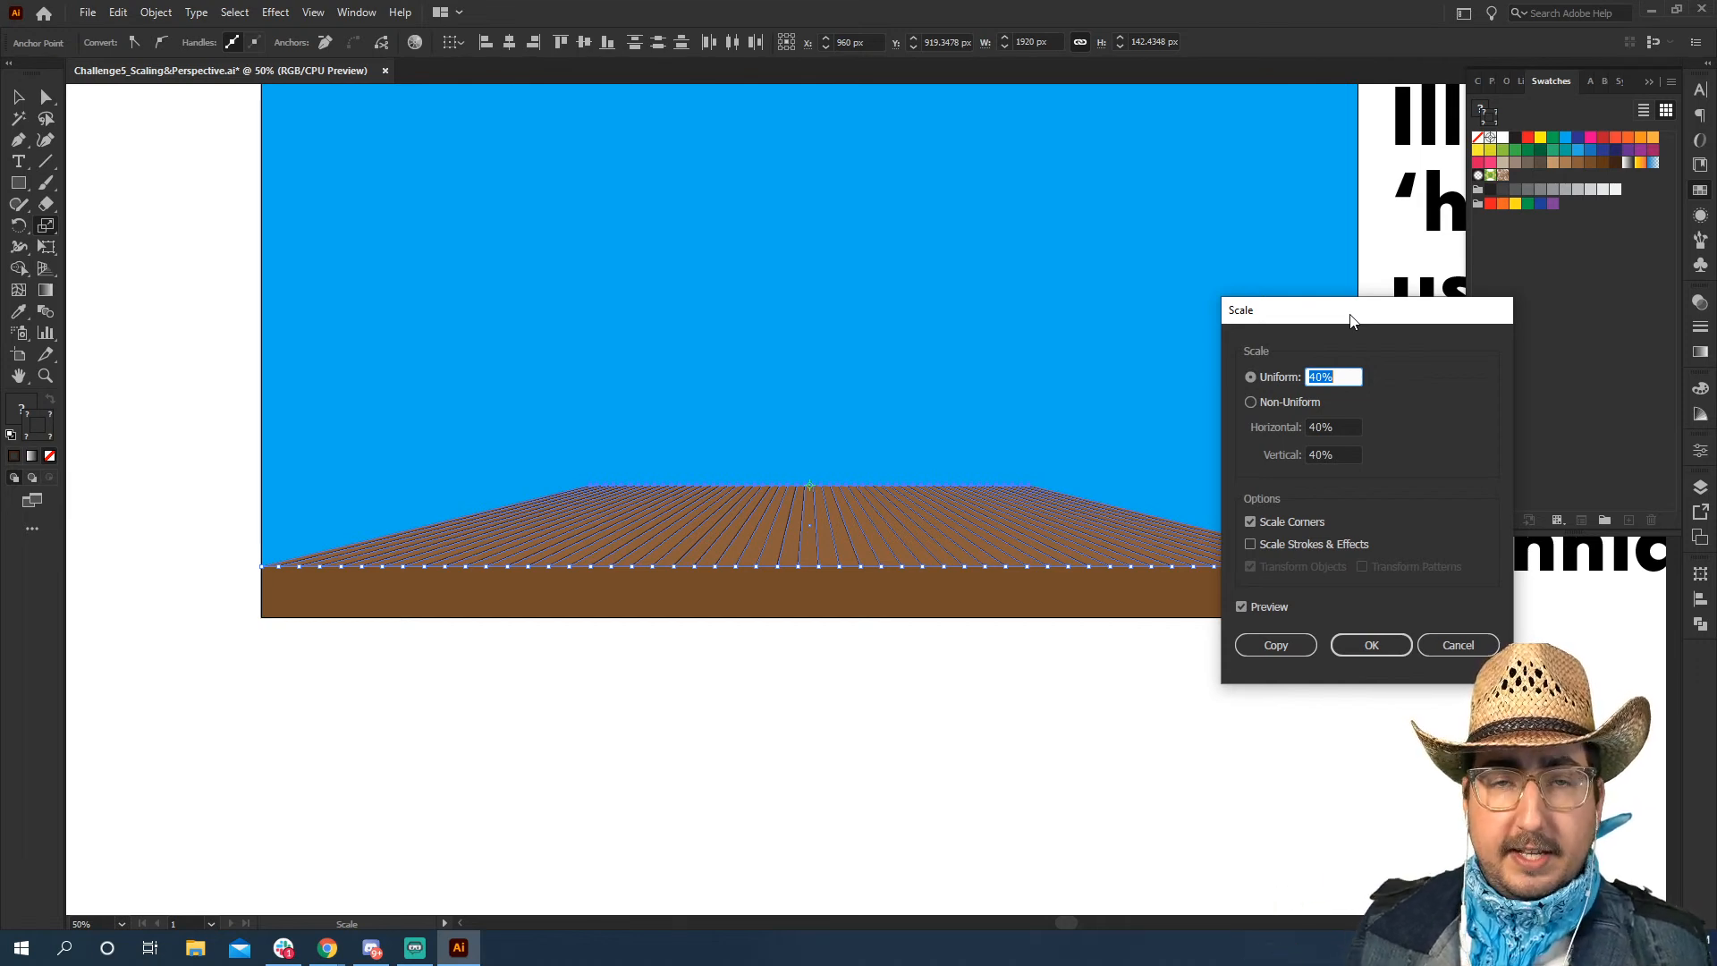
text(20)
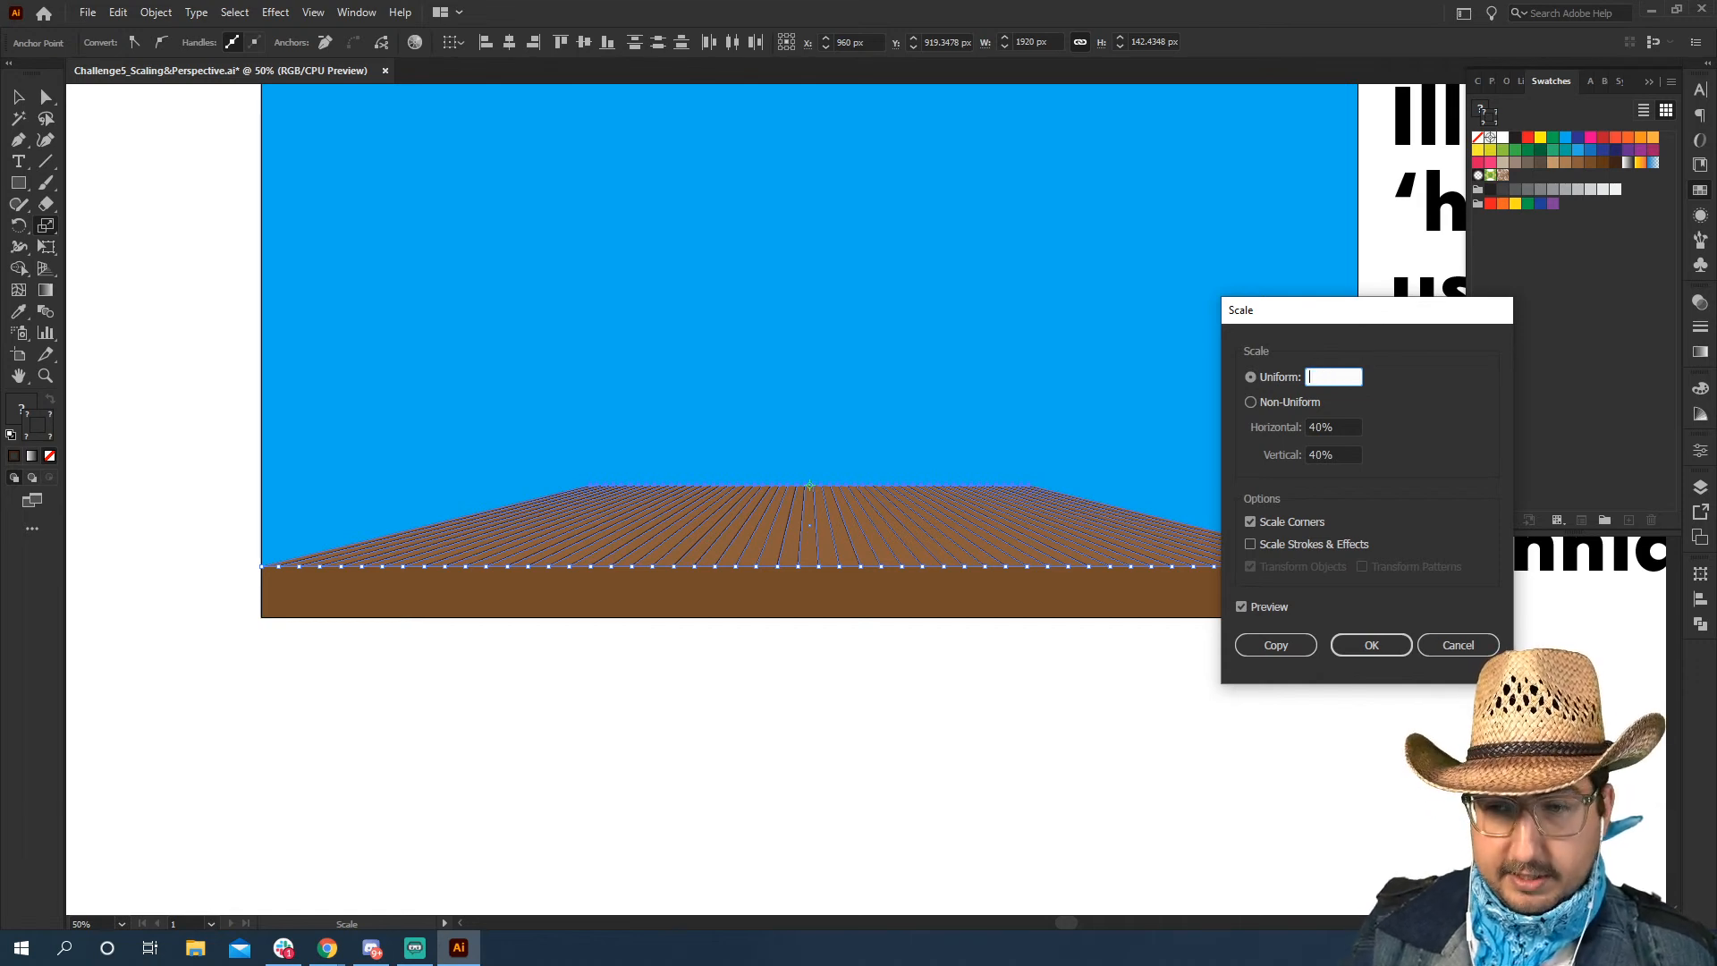
key(Tab)
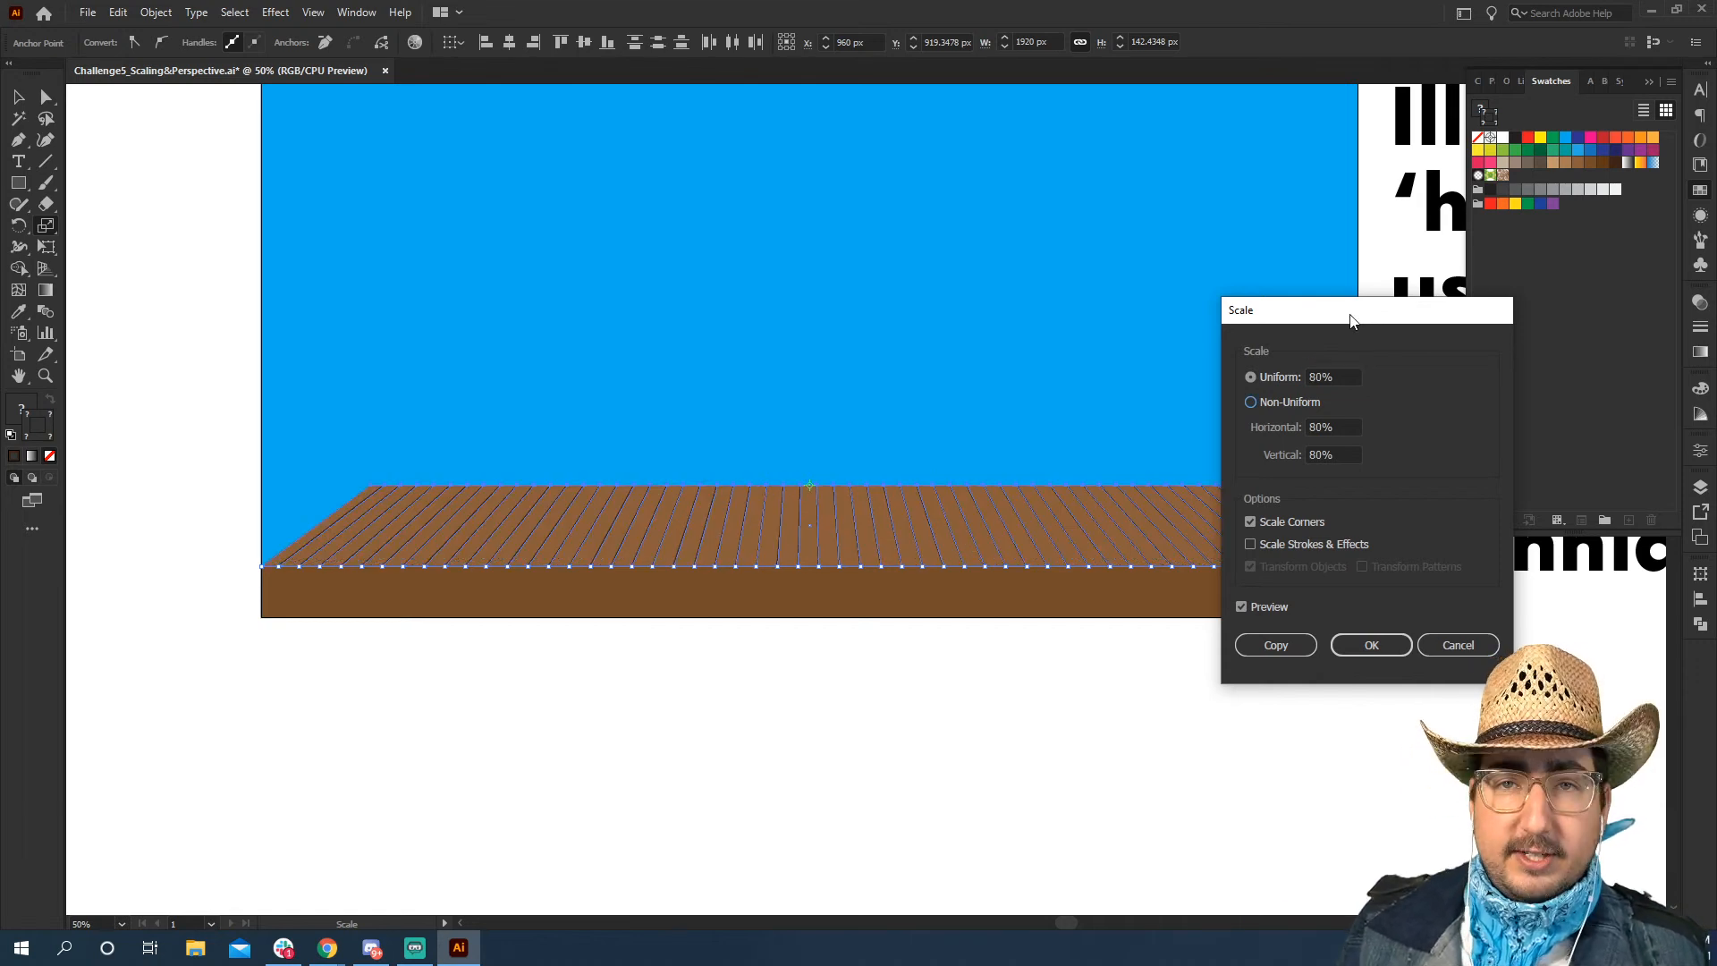
Apply a uniform scale of 75% to the selected top points to put the plank floor in perspective
click(1341, 379)
drag(1341, 379, 1299, 387)
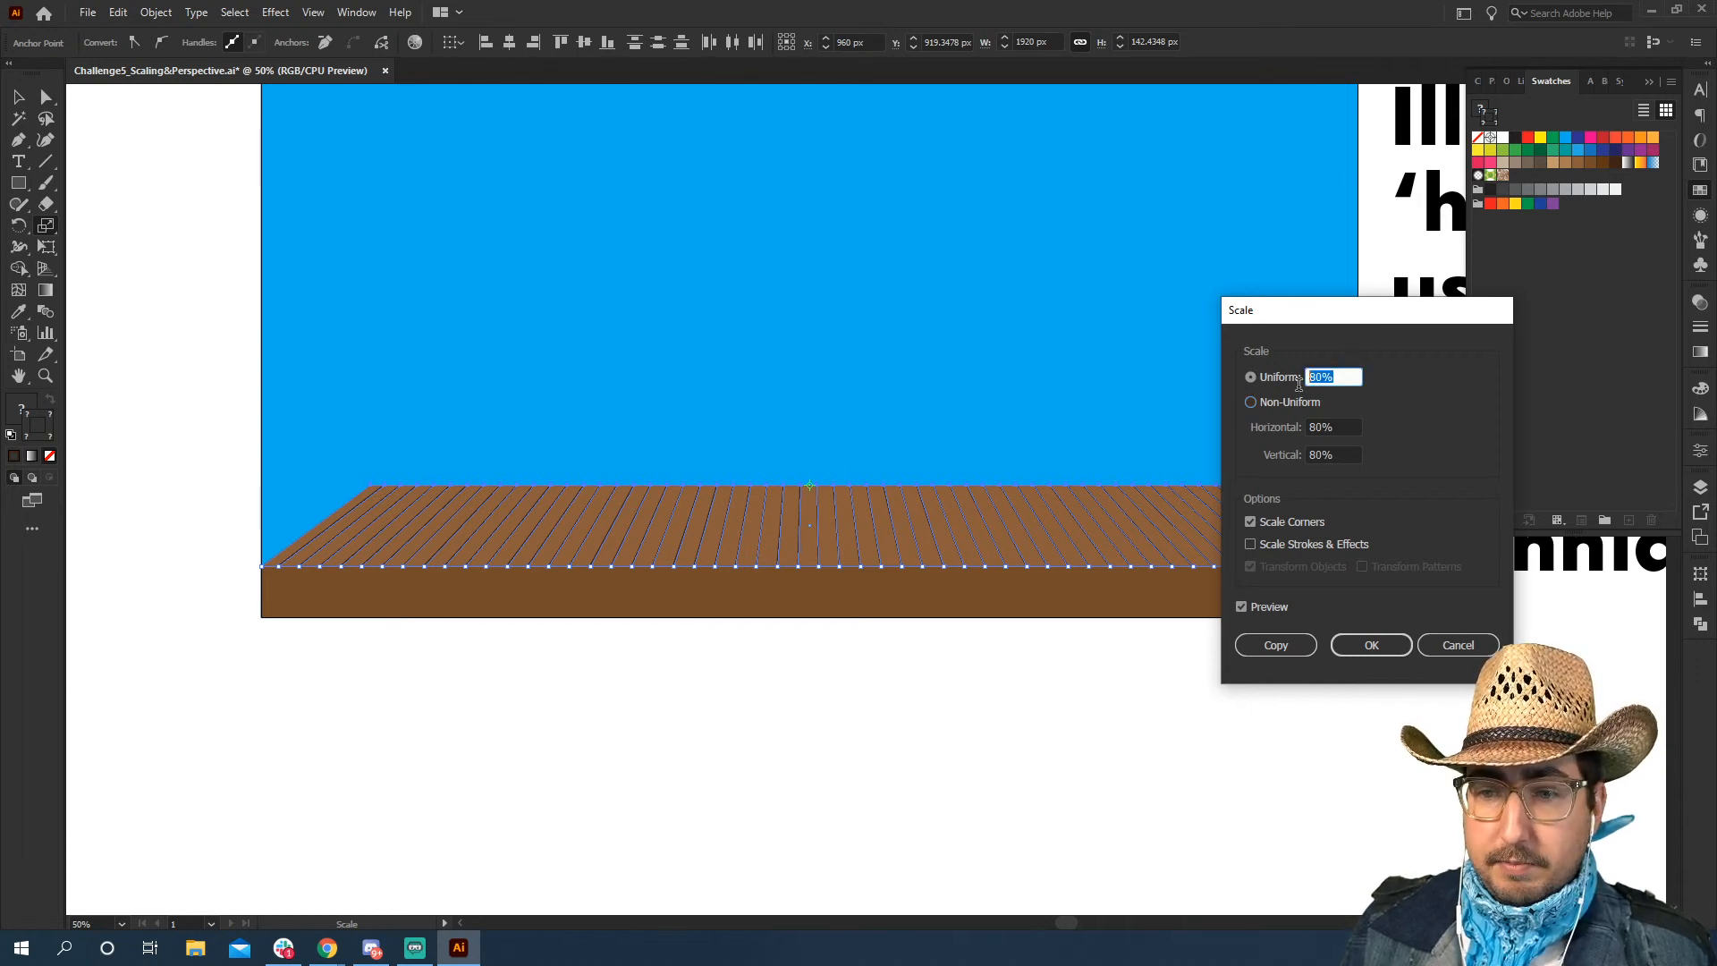
text(75)
key(Tab)
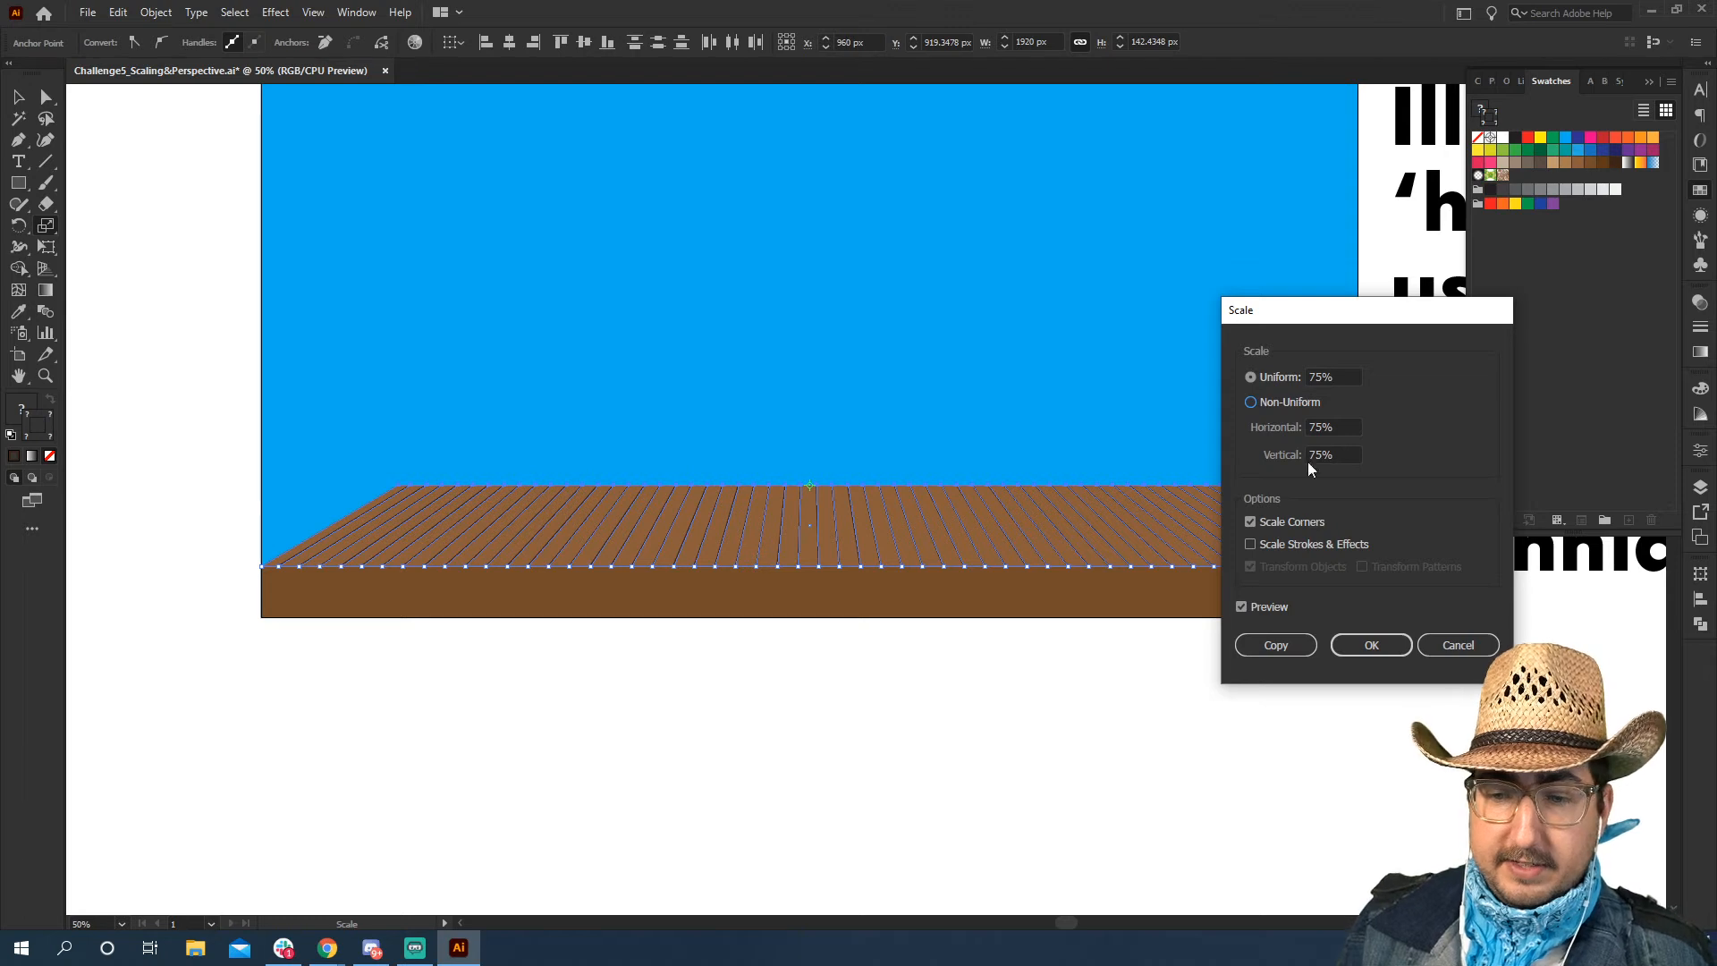
click(1360, 646)
key(v)
click(932, 746)
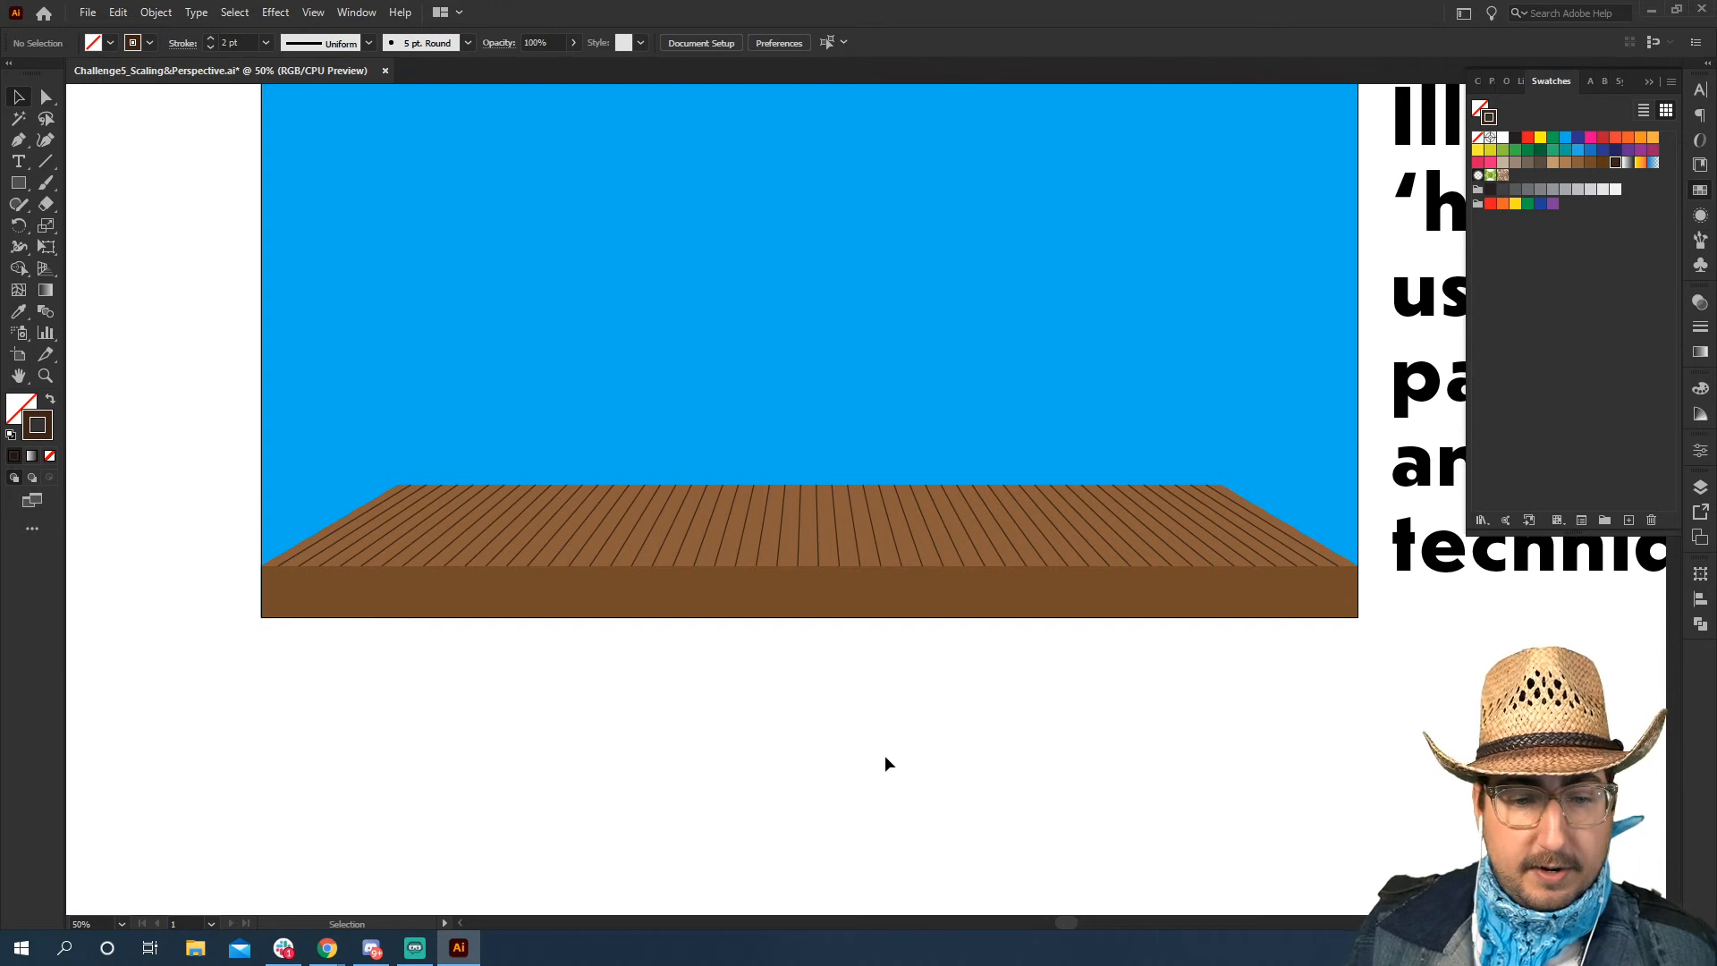
Draw a rectangle 1440 px wide and about 183 px high on the floor's back edge and swap its stroke and fill colours
key(m)
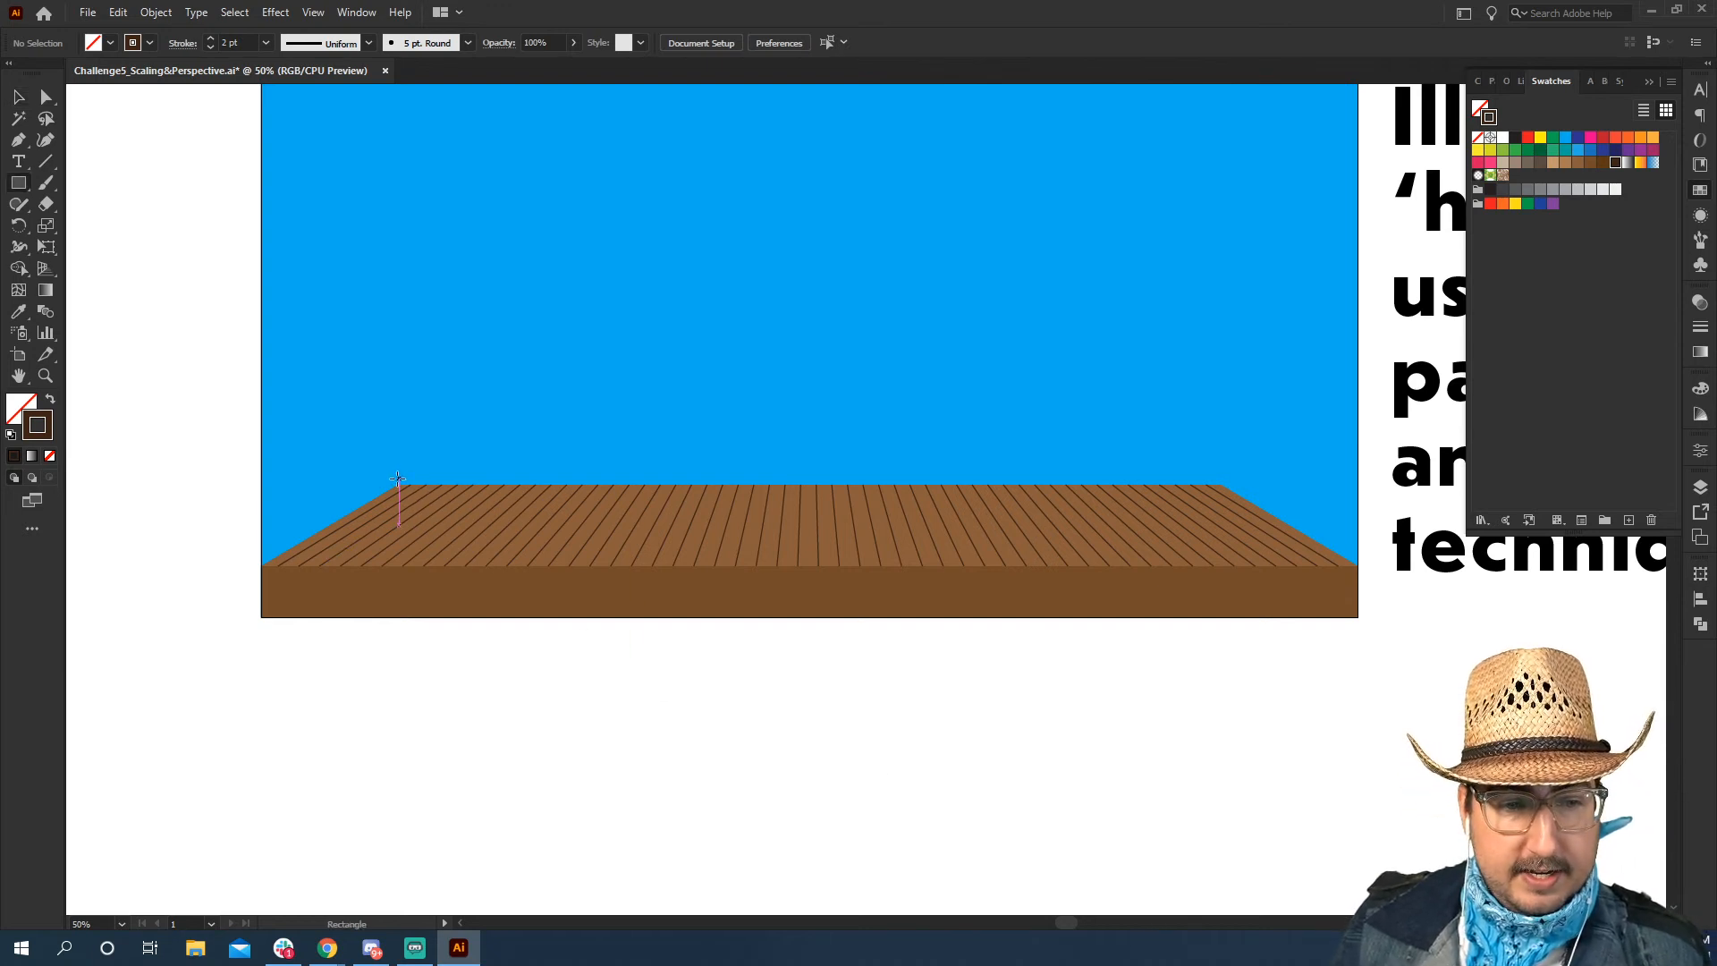
drag(399, 478, 1211, 380)
key(v)
drag(1210, 484, 1222, 484)
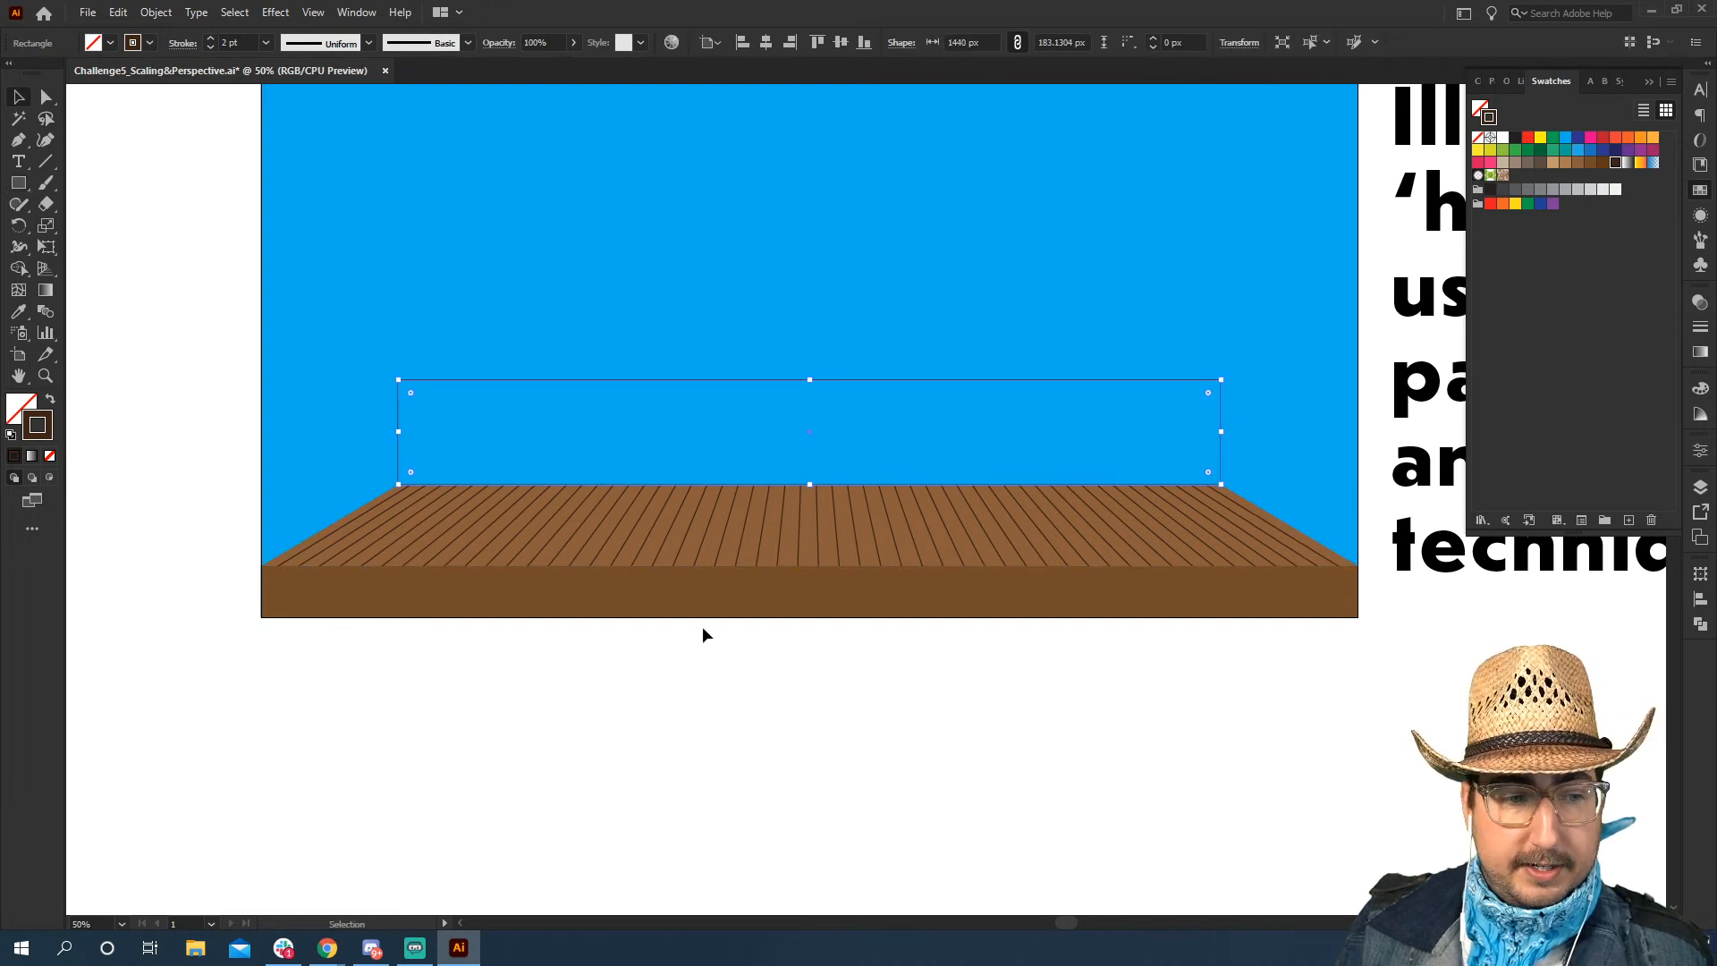
key(shift+x)
click(771, 723)
Give the rectangle on the floor's back edge a medium brown fill and a dark brown 10 pt stroke
key(z)
click(969, 437)
key(space)
drag(907, 453, 1096, 570)
key(v)
click(1096, 570)
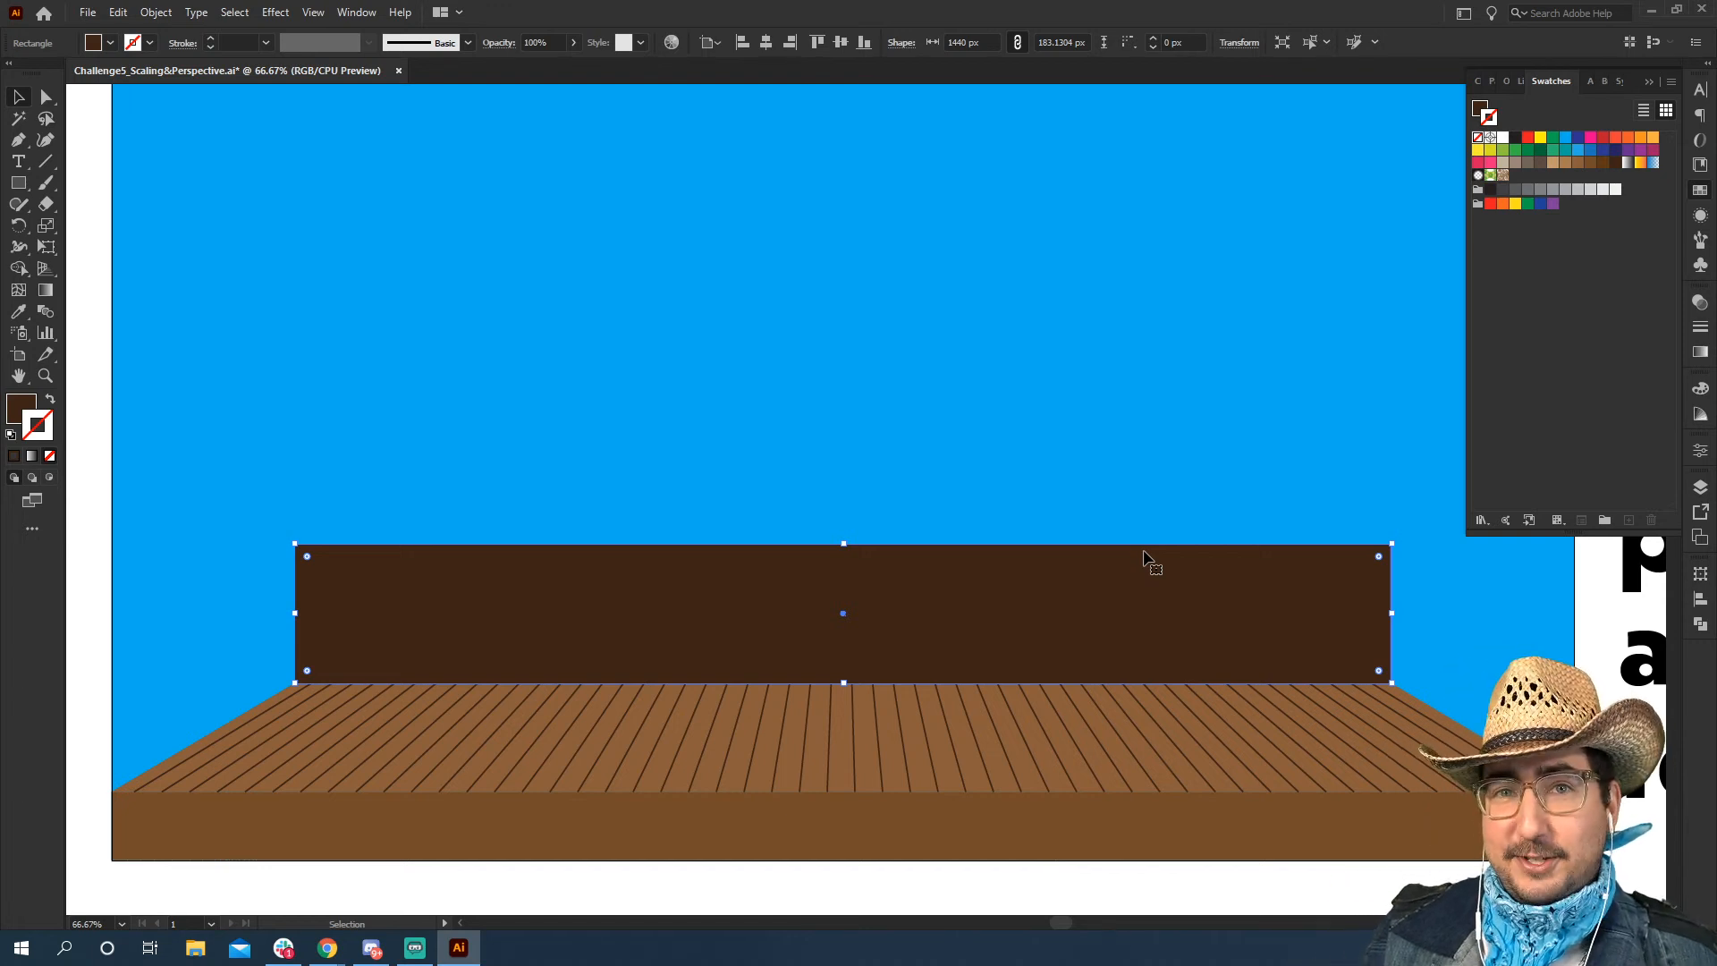
click(1591, 163)
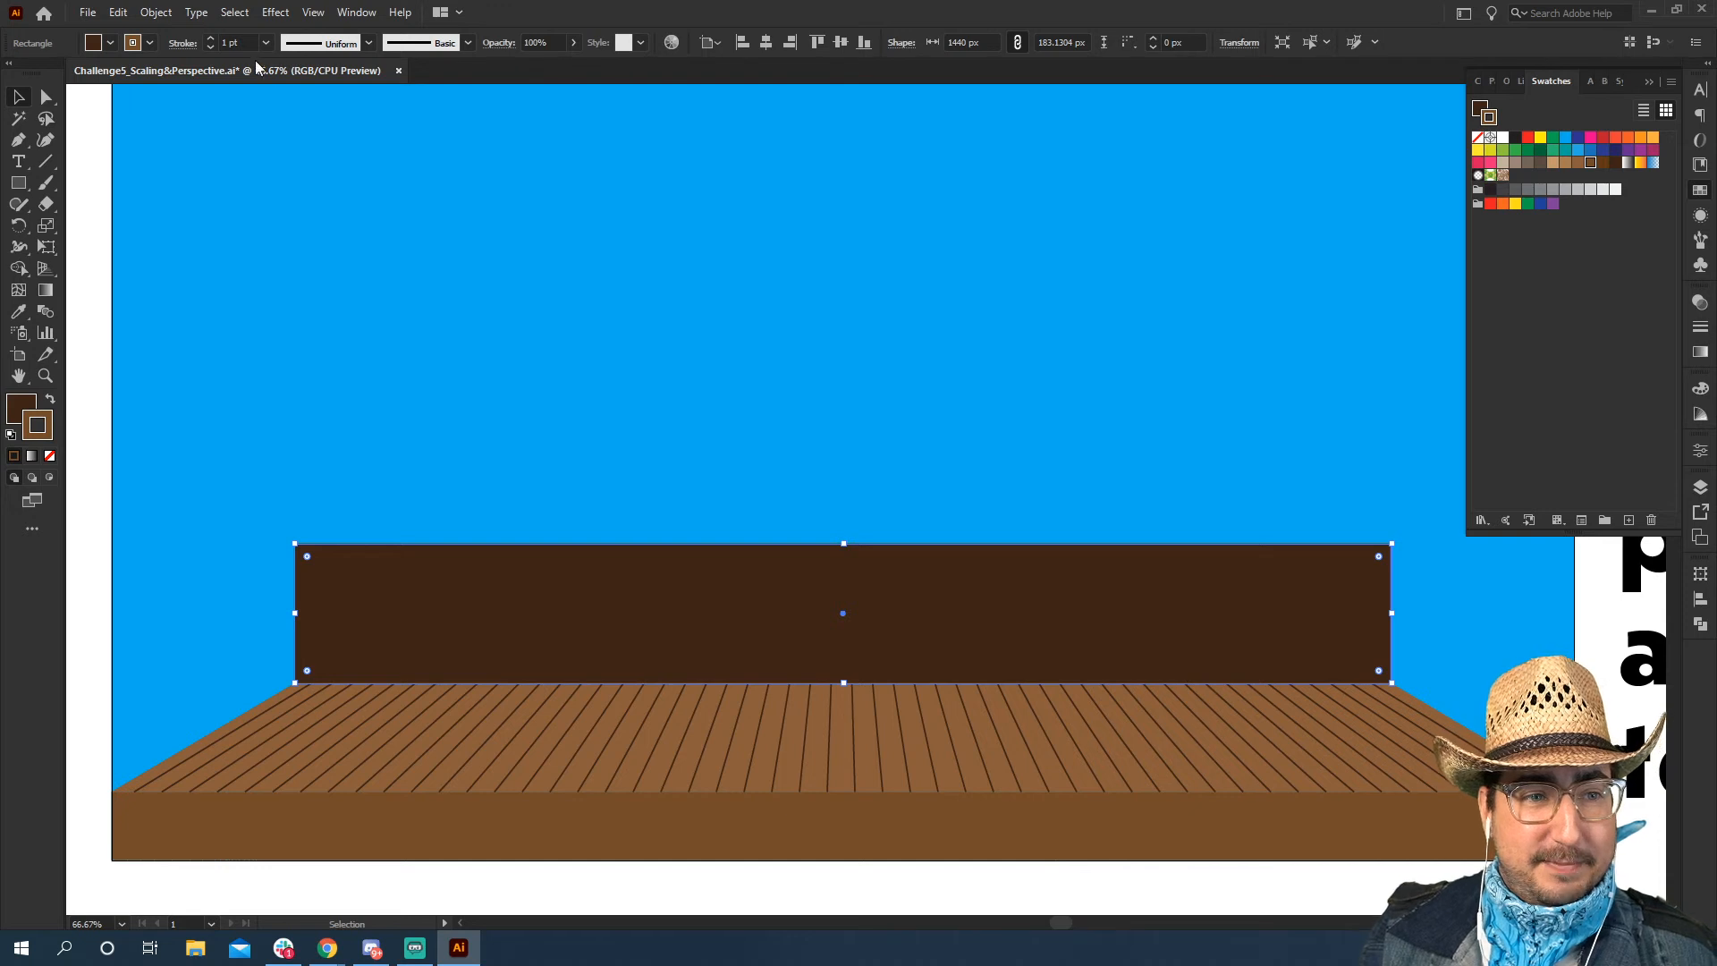
text(0)
key(Return)
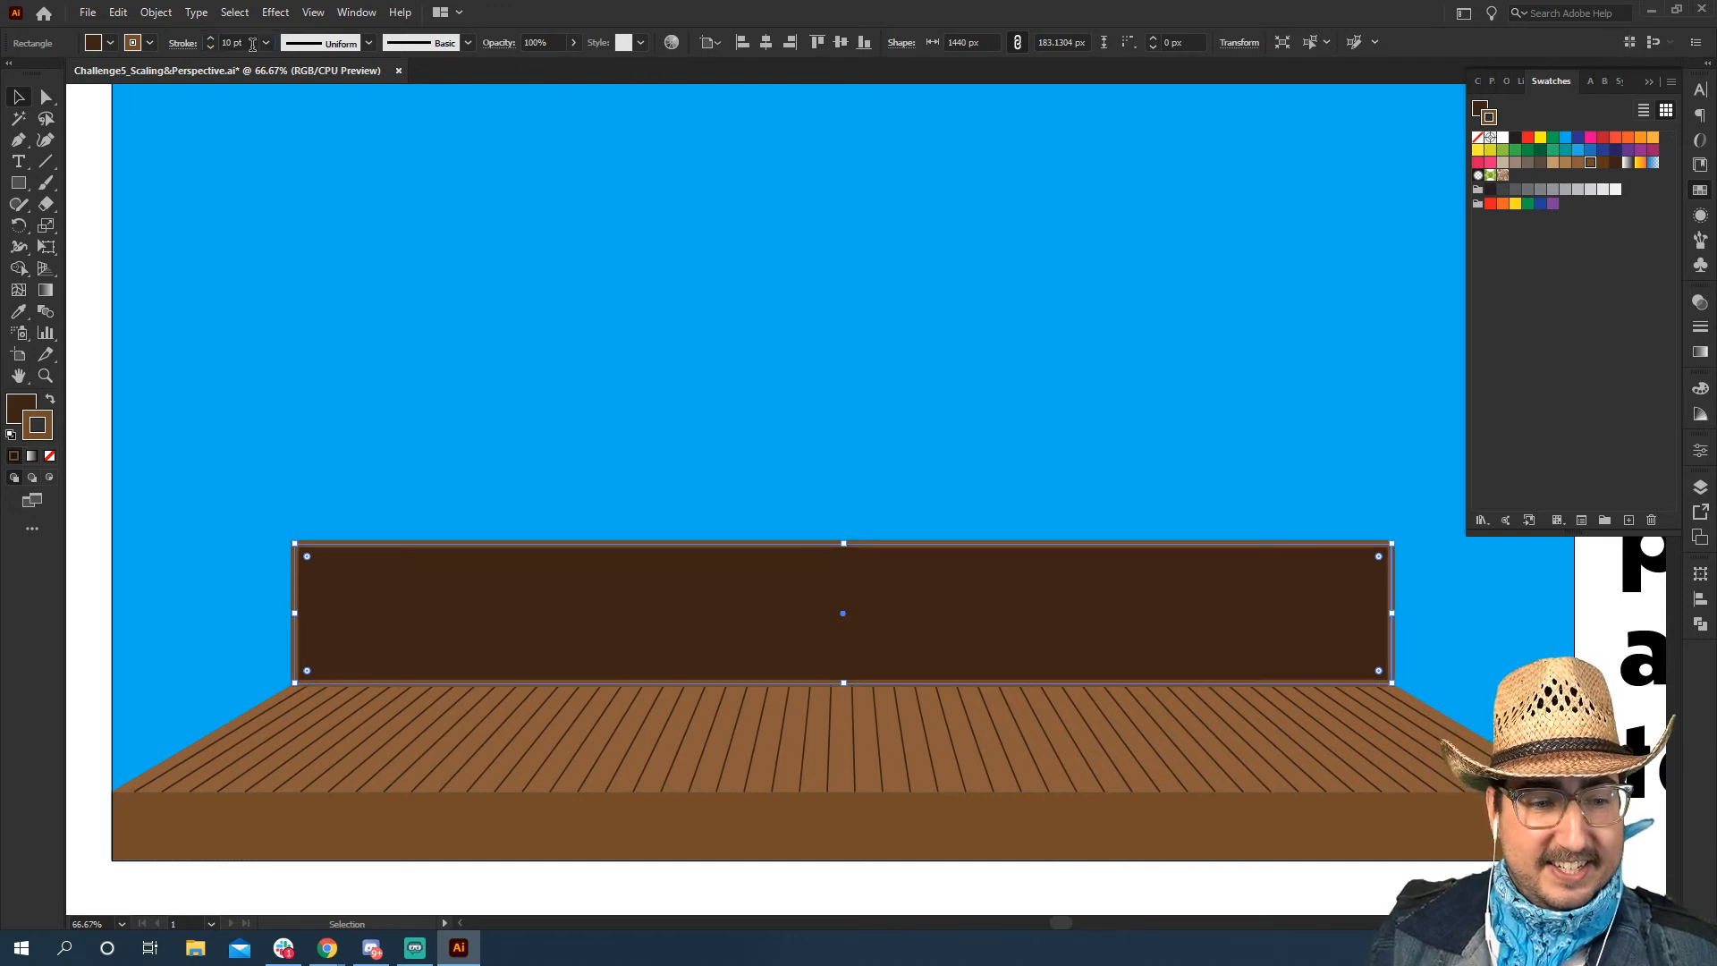
key(shift+x)
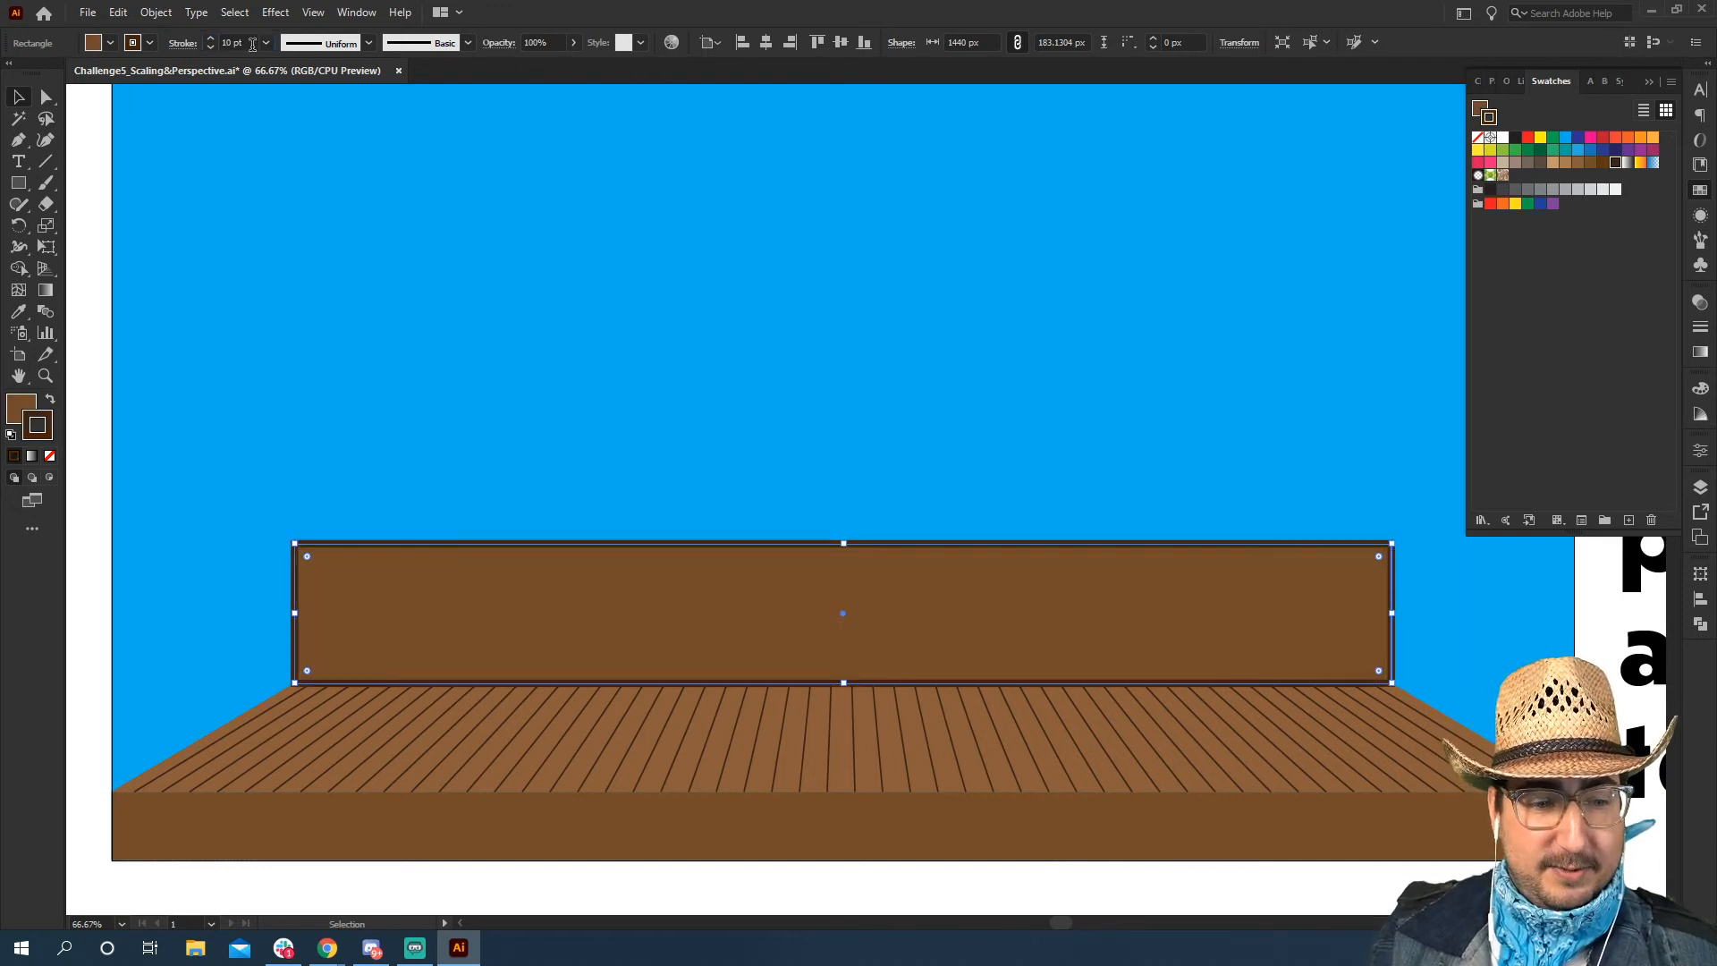
Align the back panel's stroke to the inside and deselect the panel
click(1705, 331)
click(1565, 391)
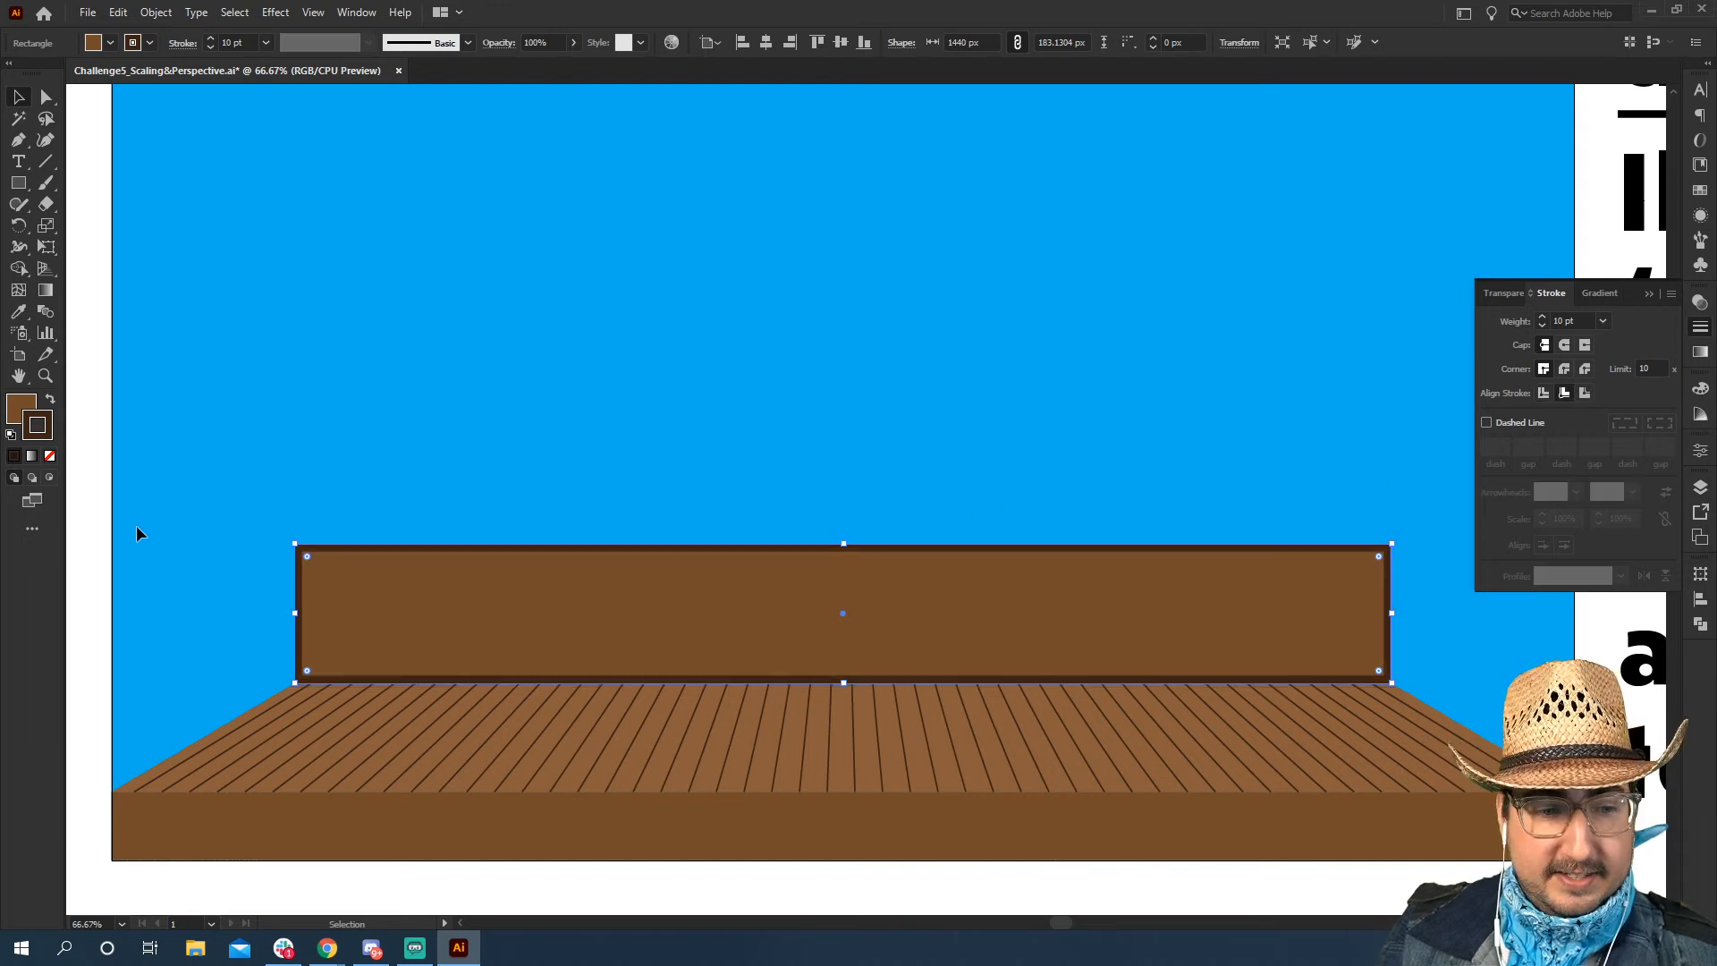
click(91, 548)
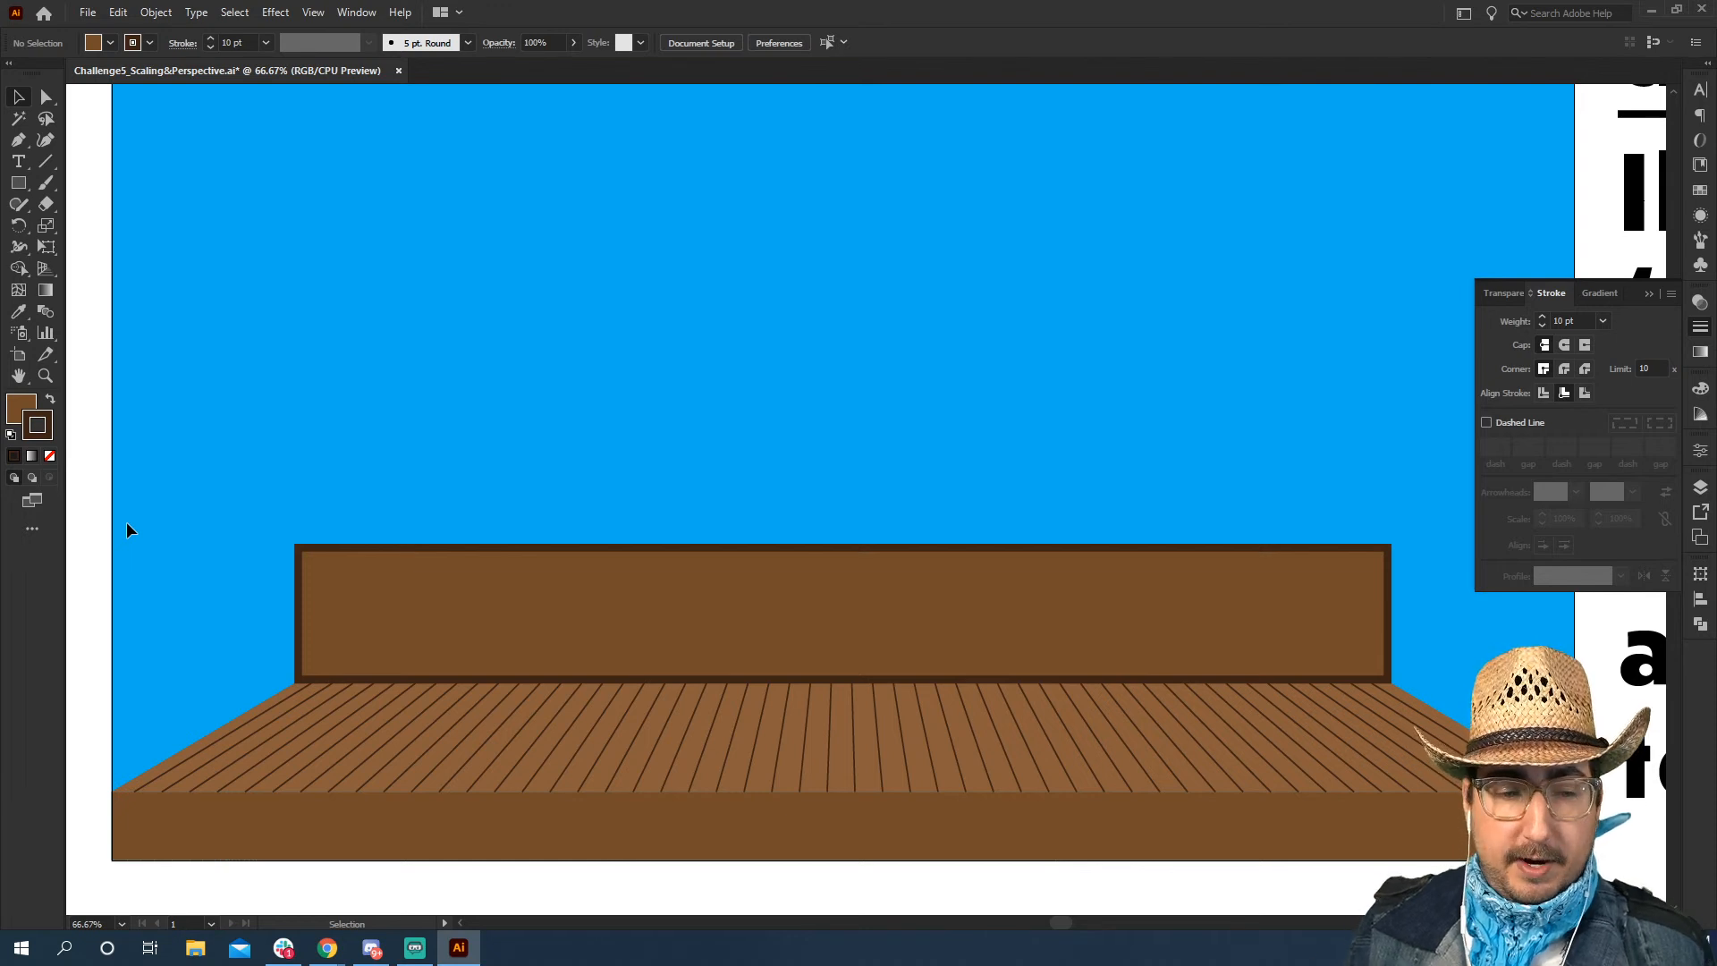
Draw a rectangle 1440 px wide above the back panel and extend it to about 506 px high so the borders overlap
key(z)
alt+click(886, 503)
drag(793, 582, 702, 570)
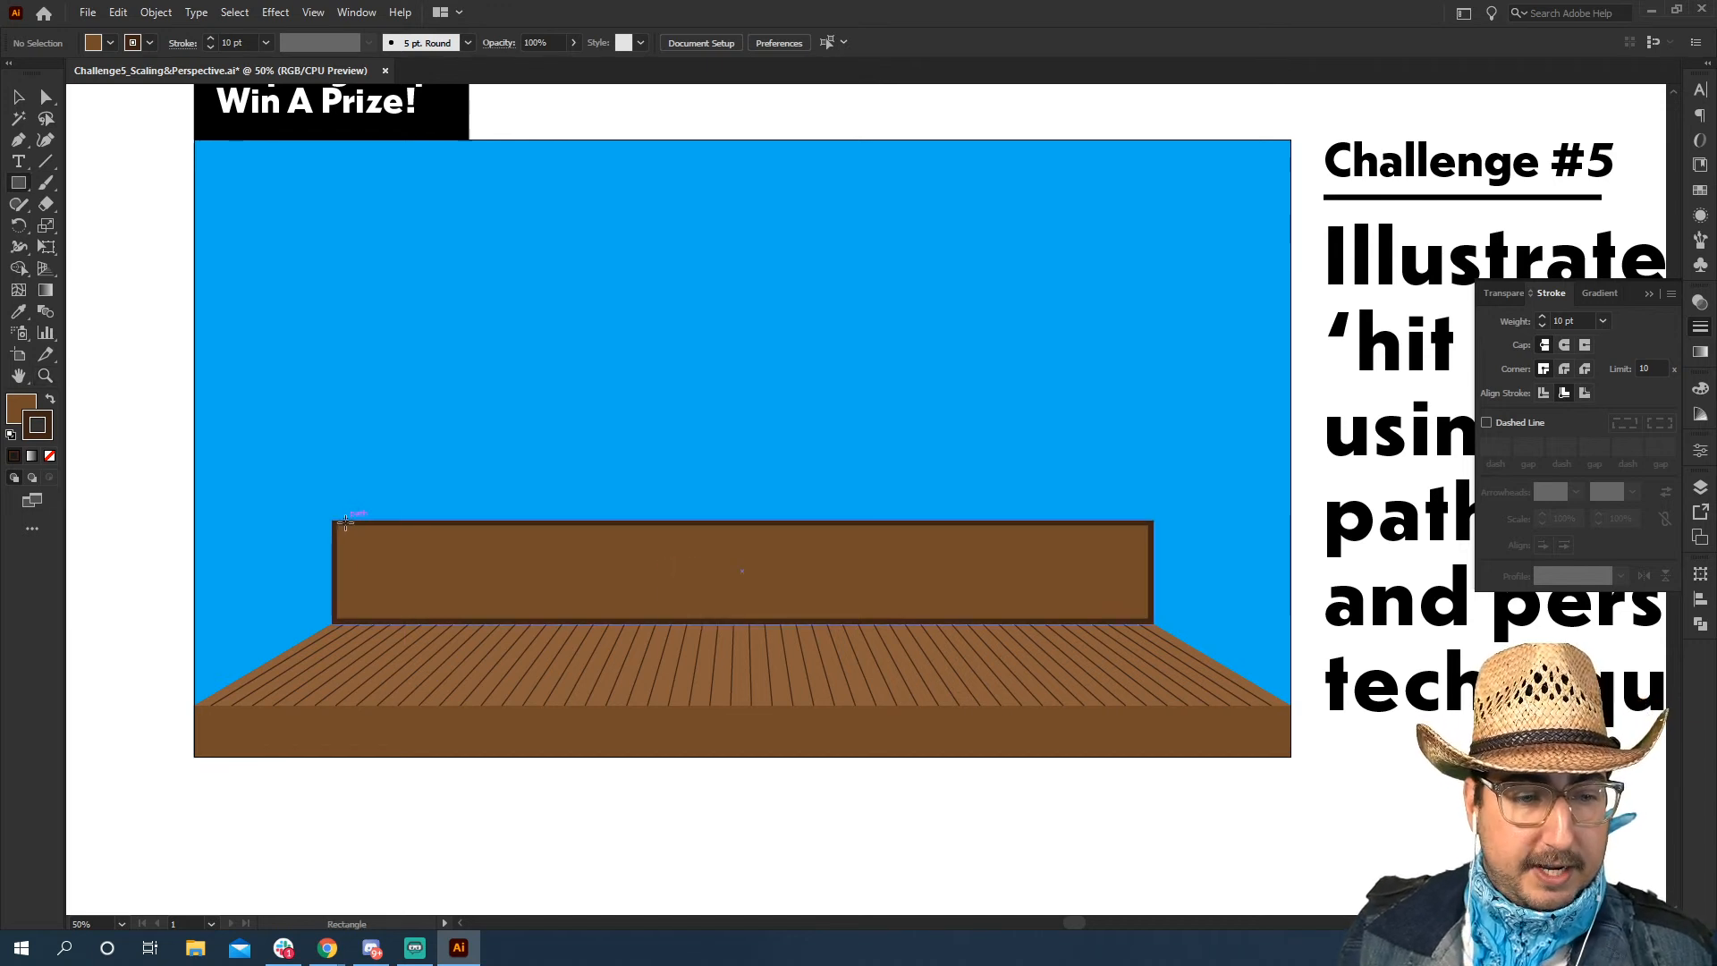
drag(328, 523, 1153, 236)
key(v)
key(ctrl+equal)
key(ctrl+equal)
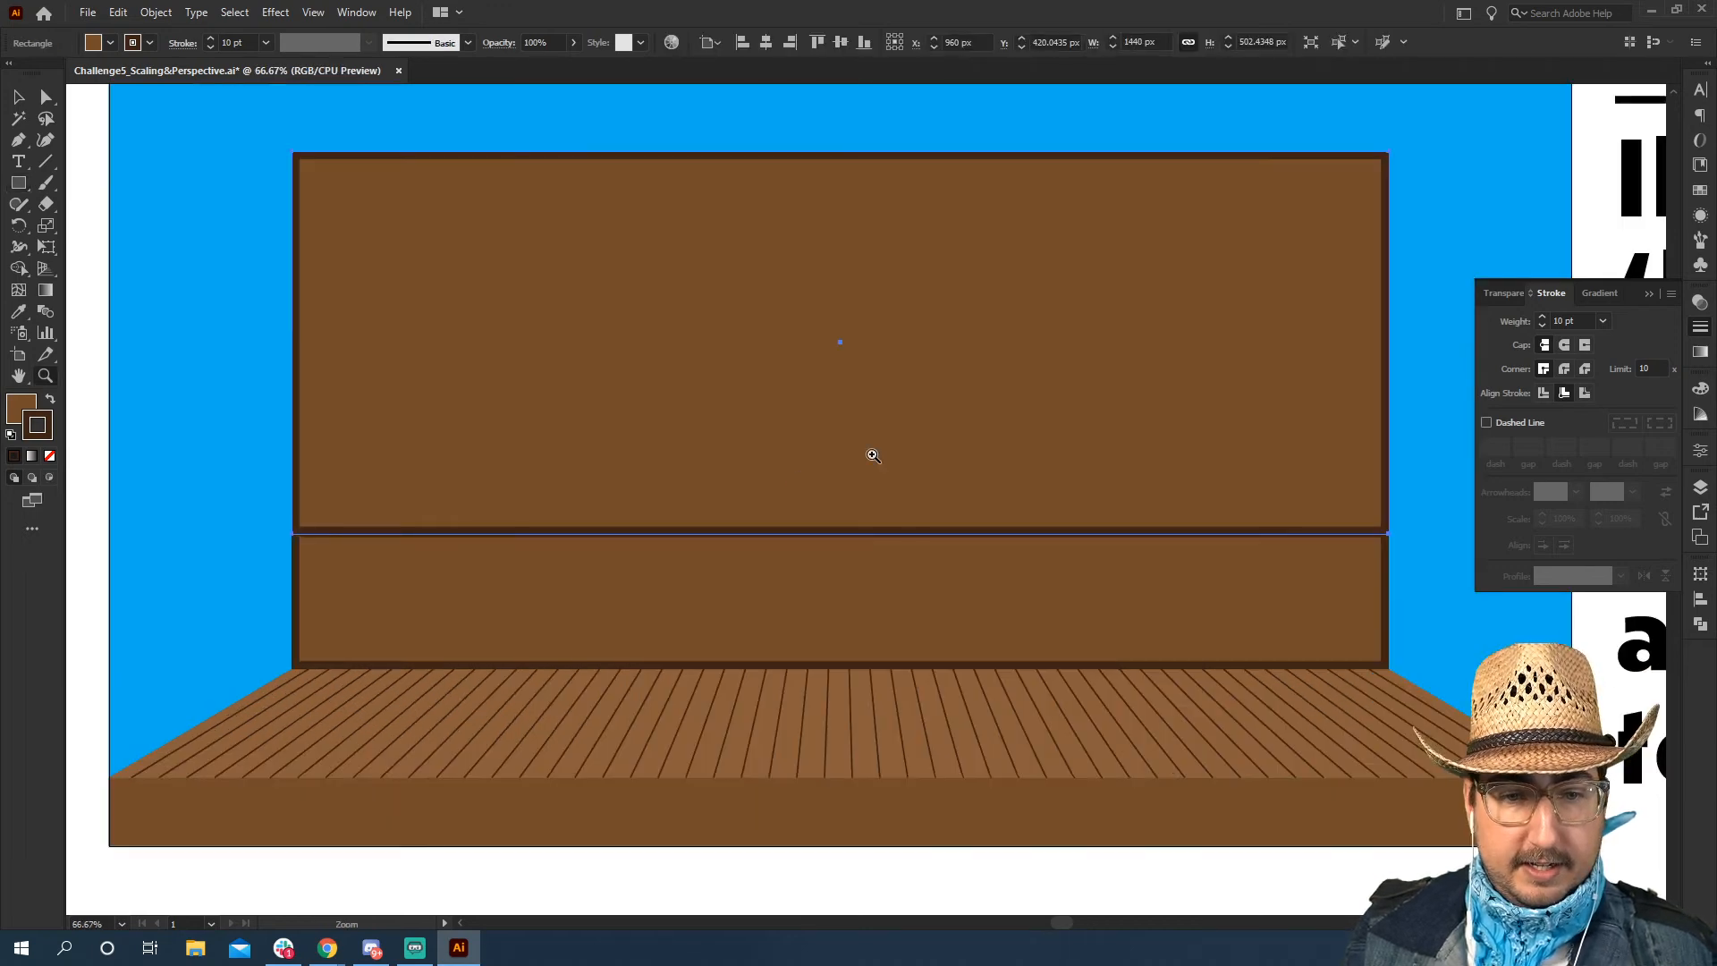
drag(818, 619, 817, 621)
key(z)
alt+click(867, 496)
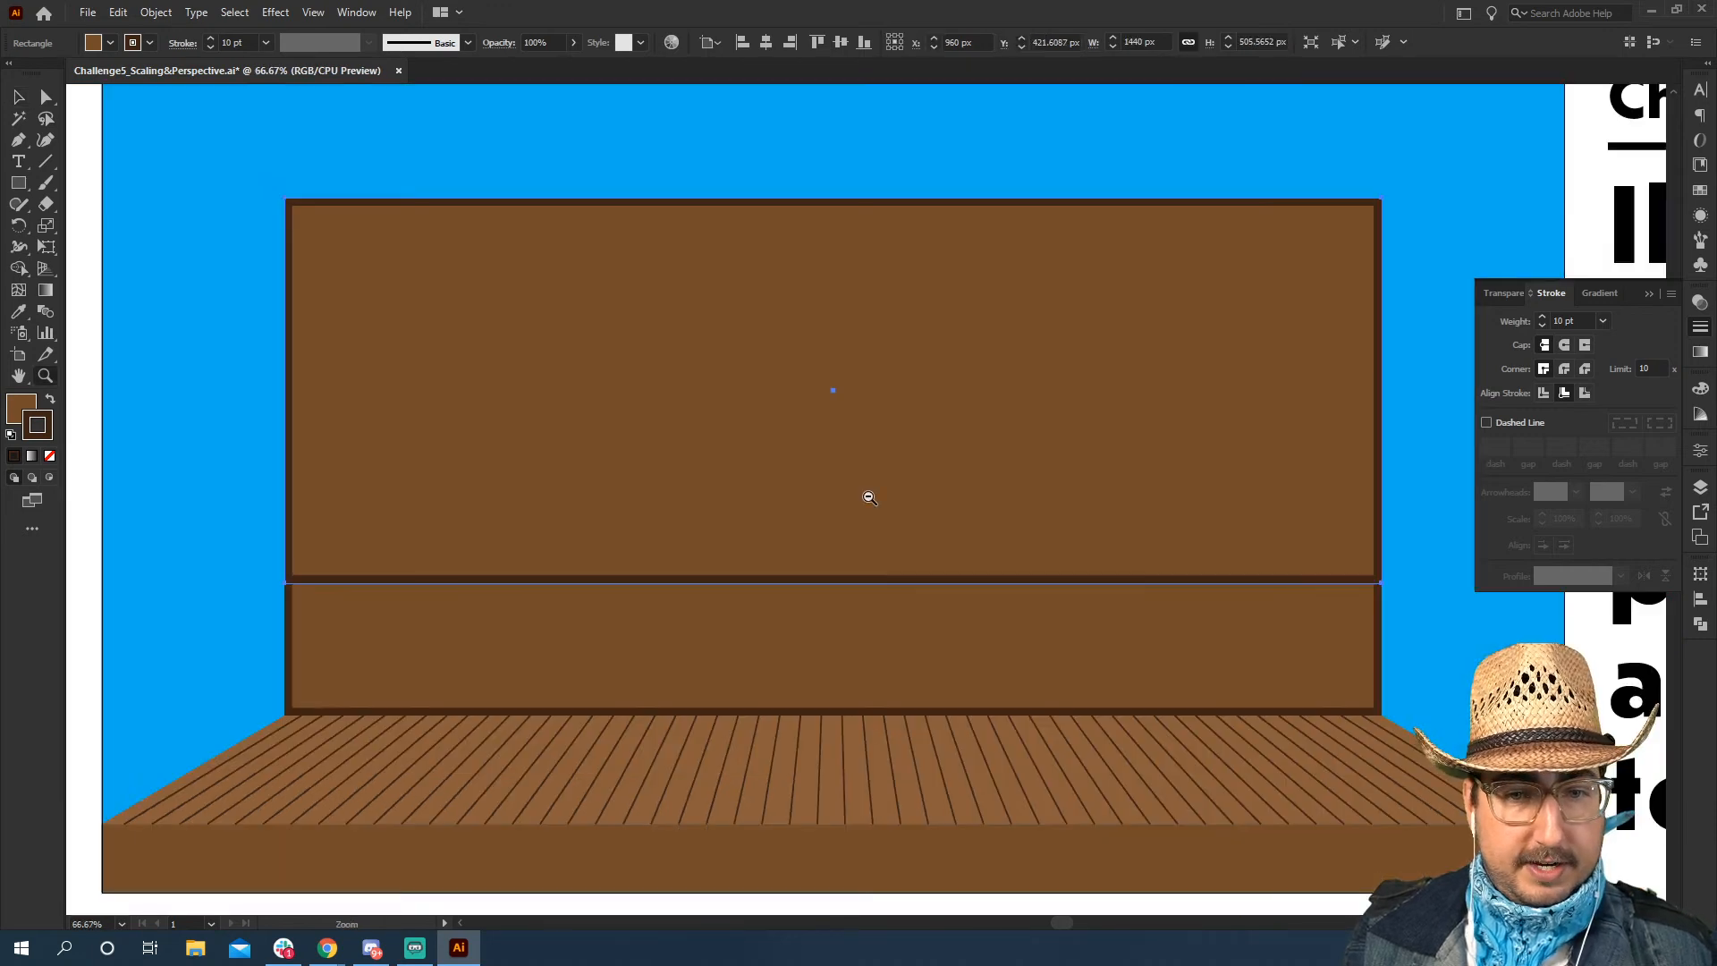
alt+click(869, 496)
Fill the tall upper rectangle with a light brown swatch and deselect it
click(1698, 191)
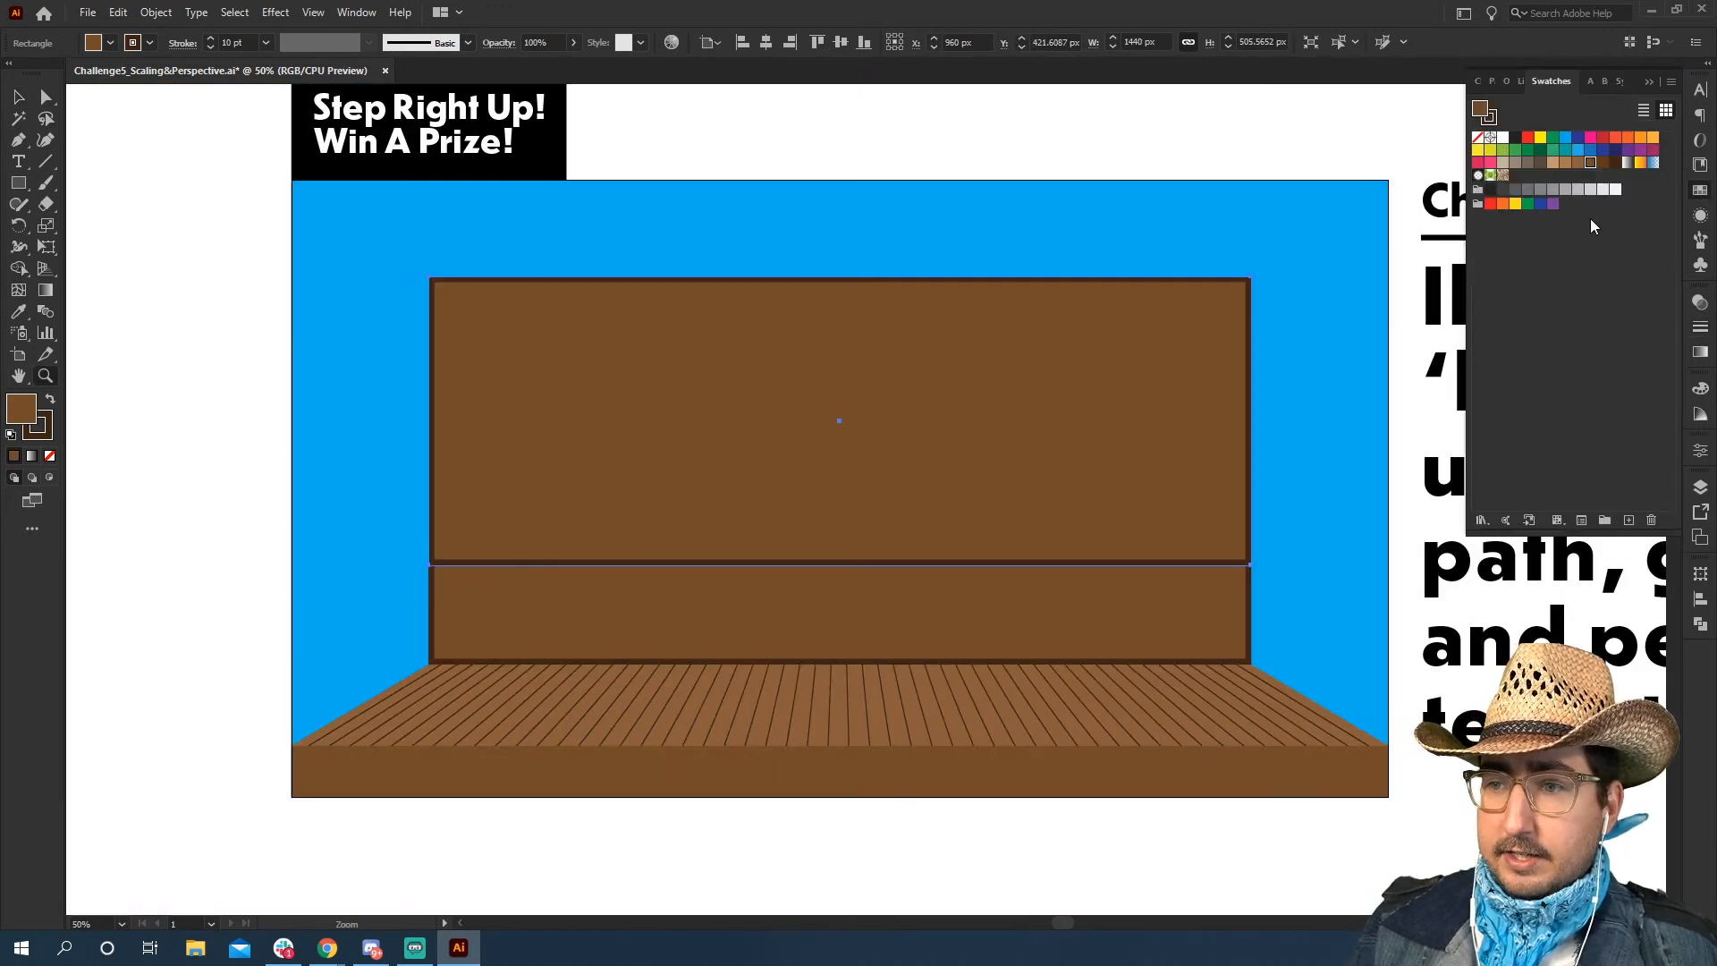
click(1564, 163)
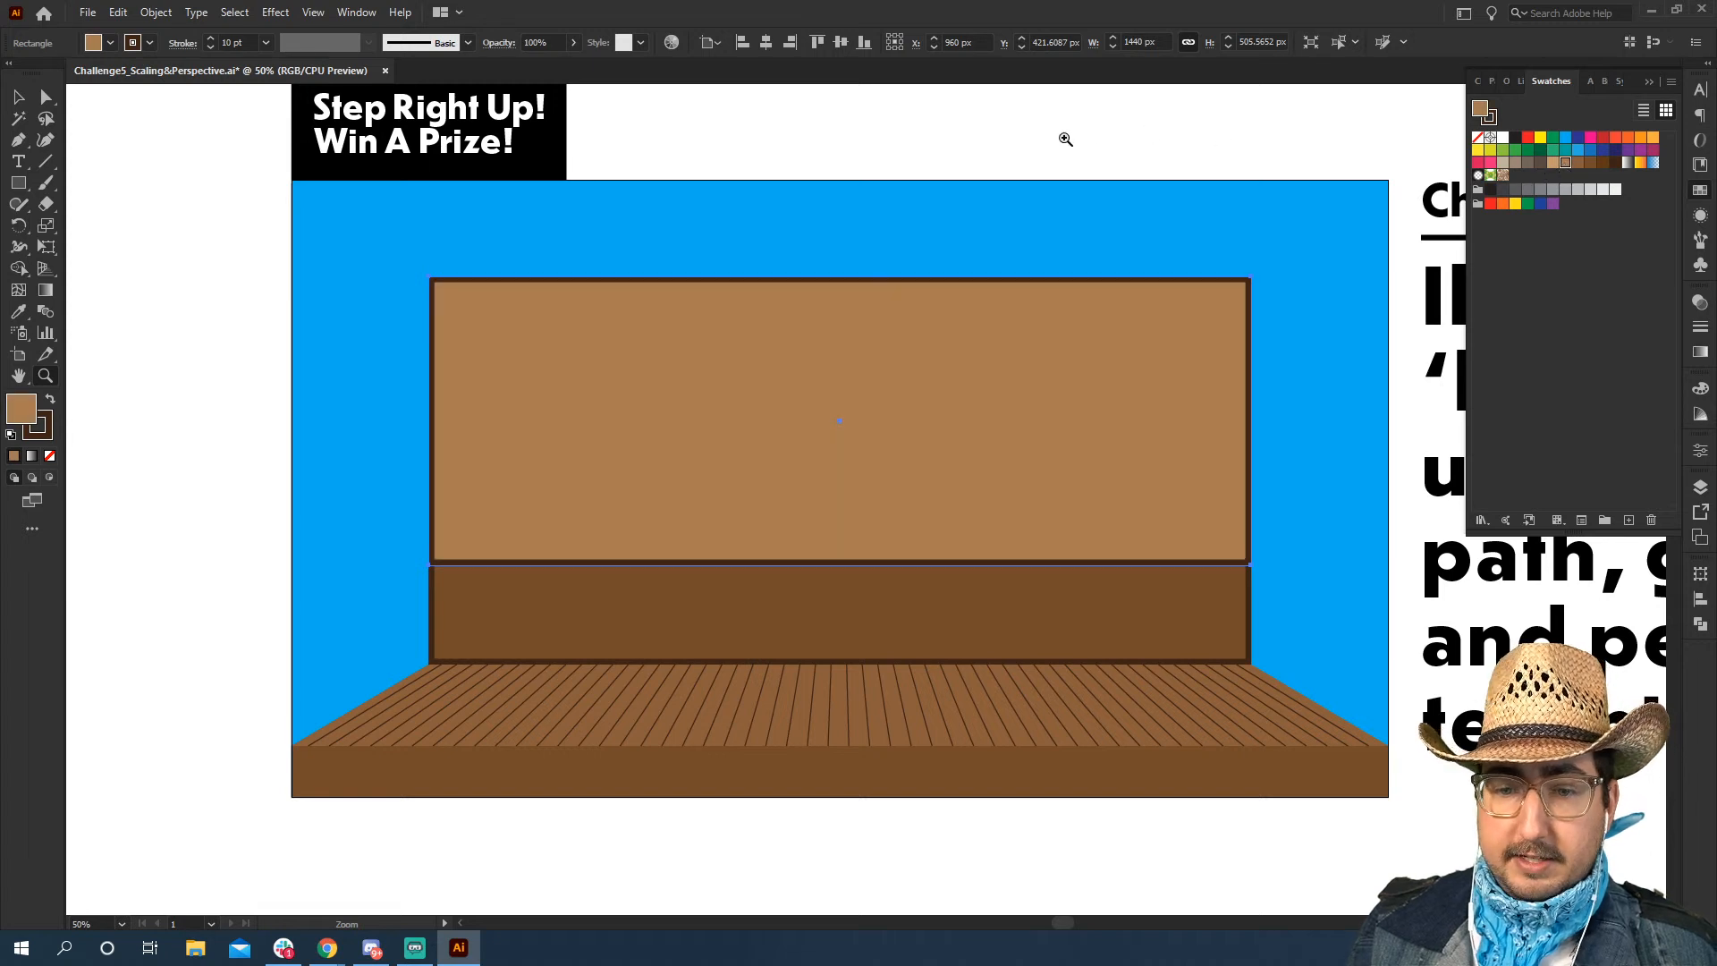
key(v)
click(1008, 139)
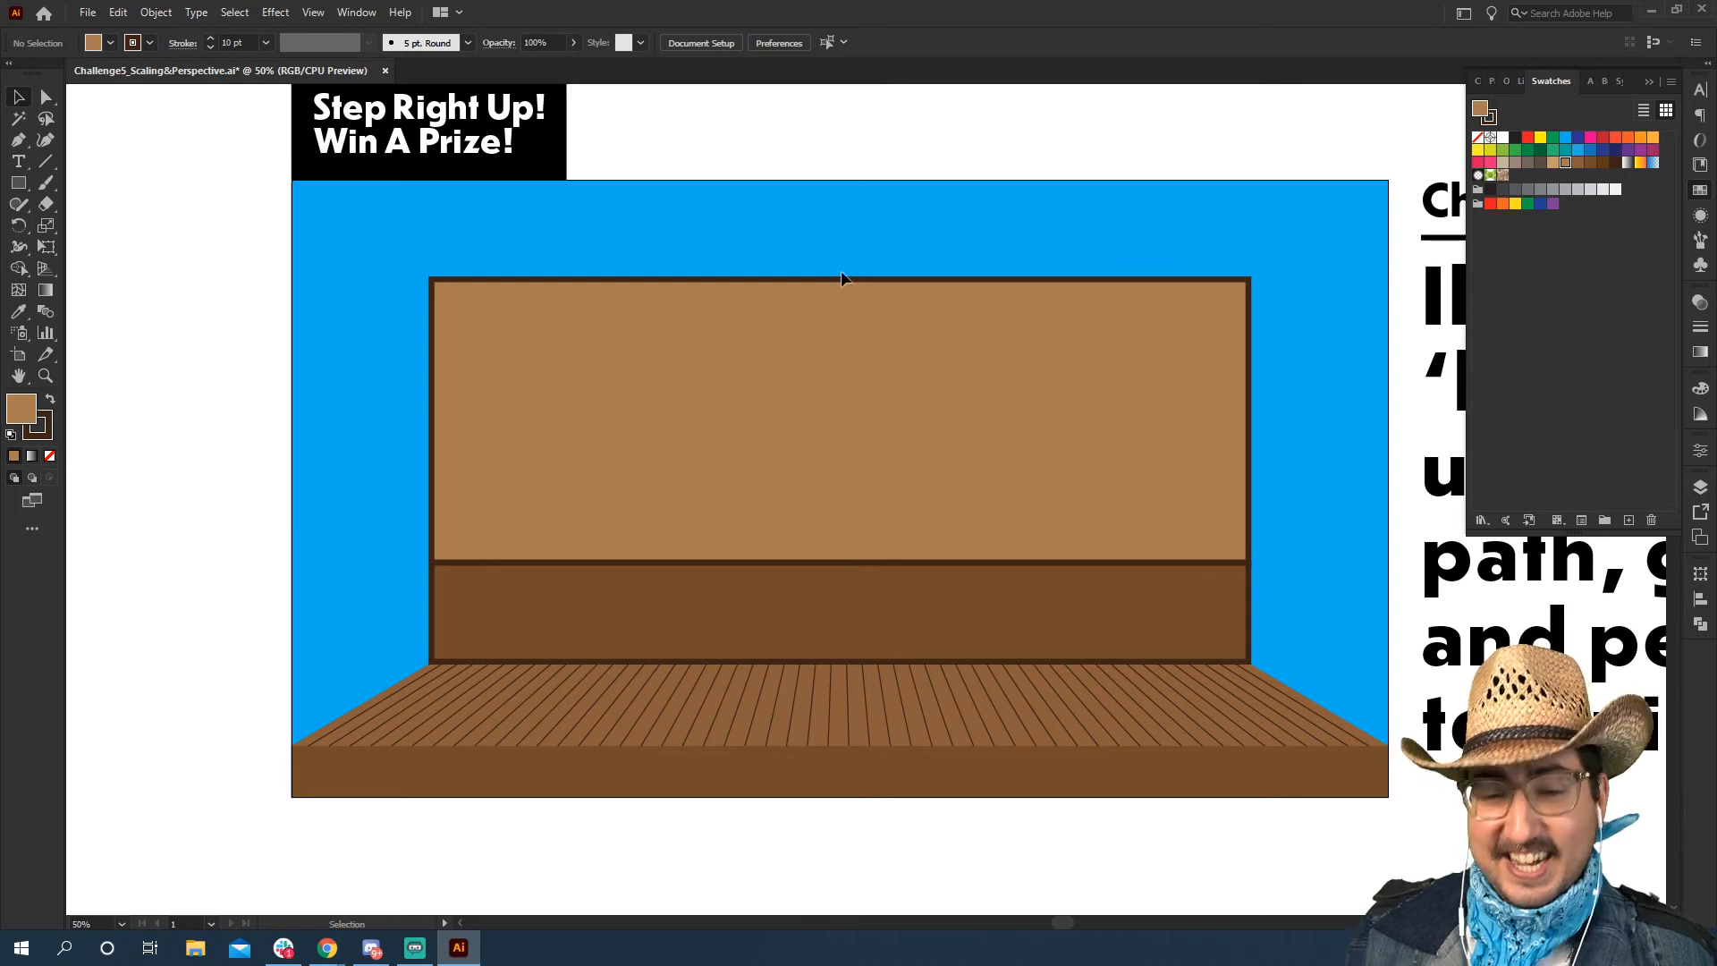
Draw a 1440 px wide strip resting on the lower panel and raise its top edge to a height of 108 px
click(980, 519)
drag(965, 557, 1048, 565)
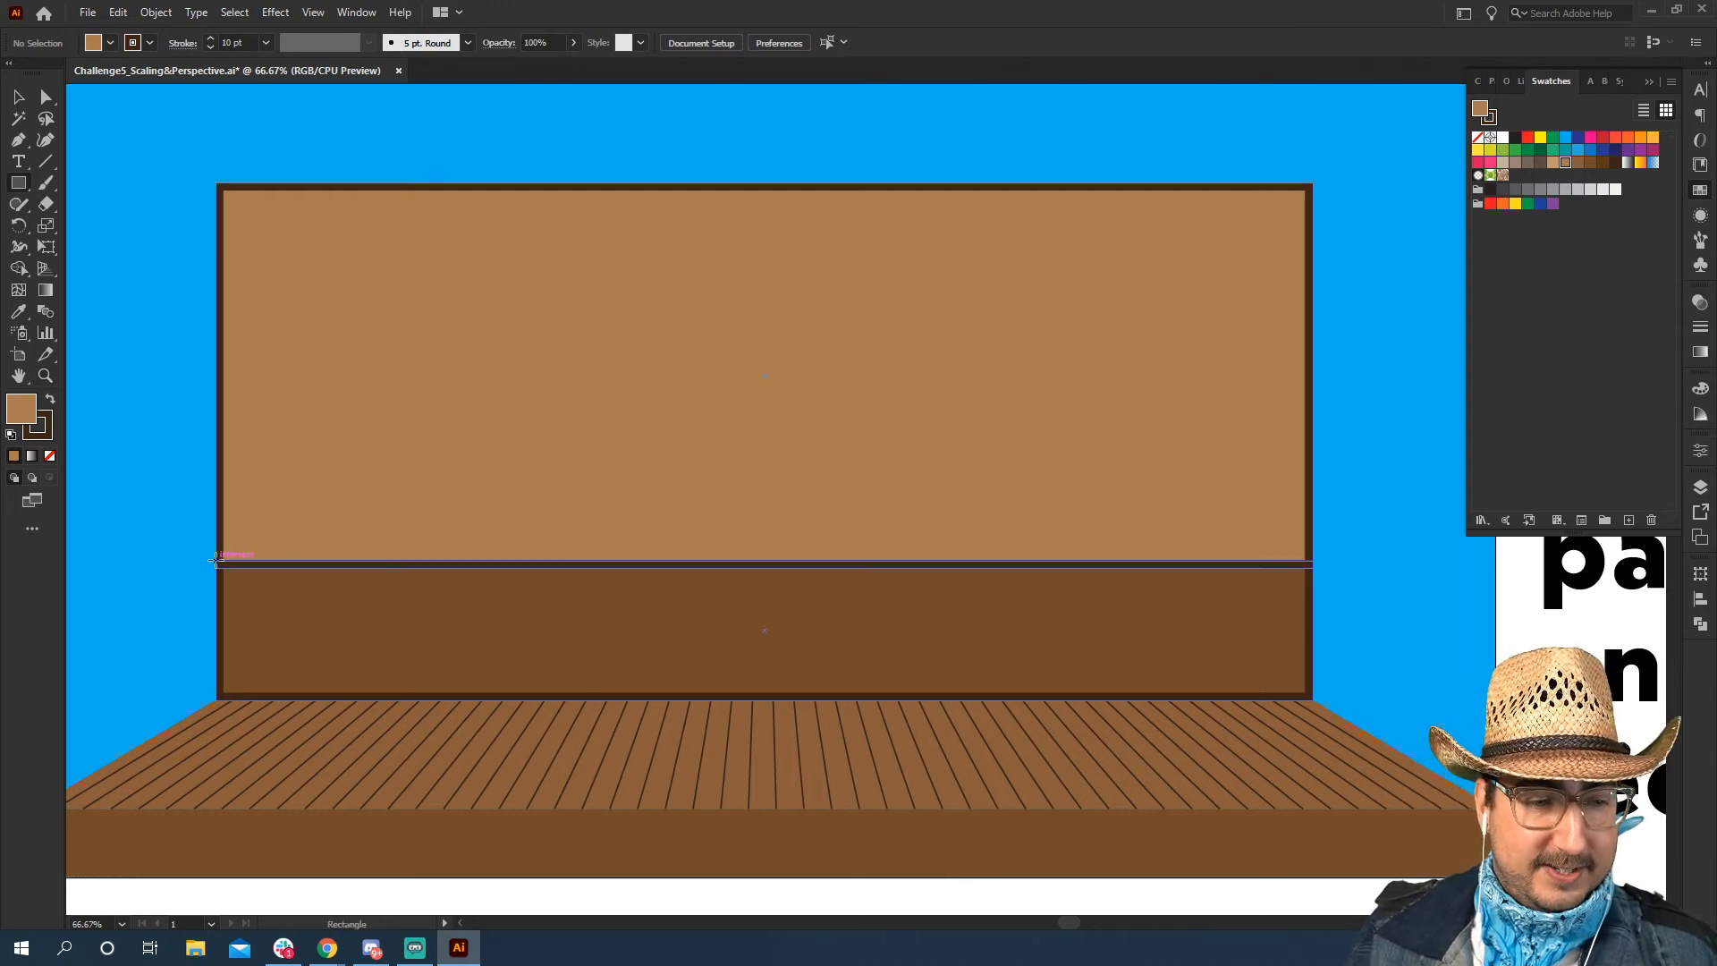
drag(216, 557, 1312, 486)
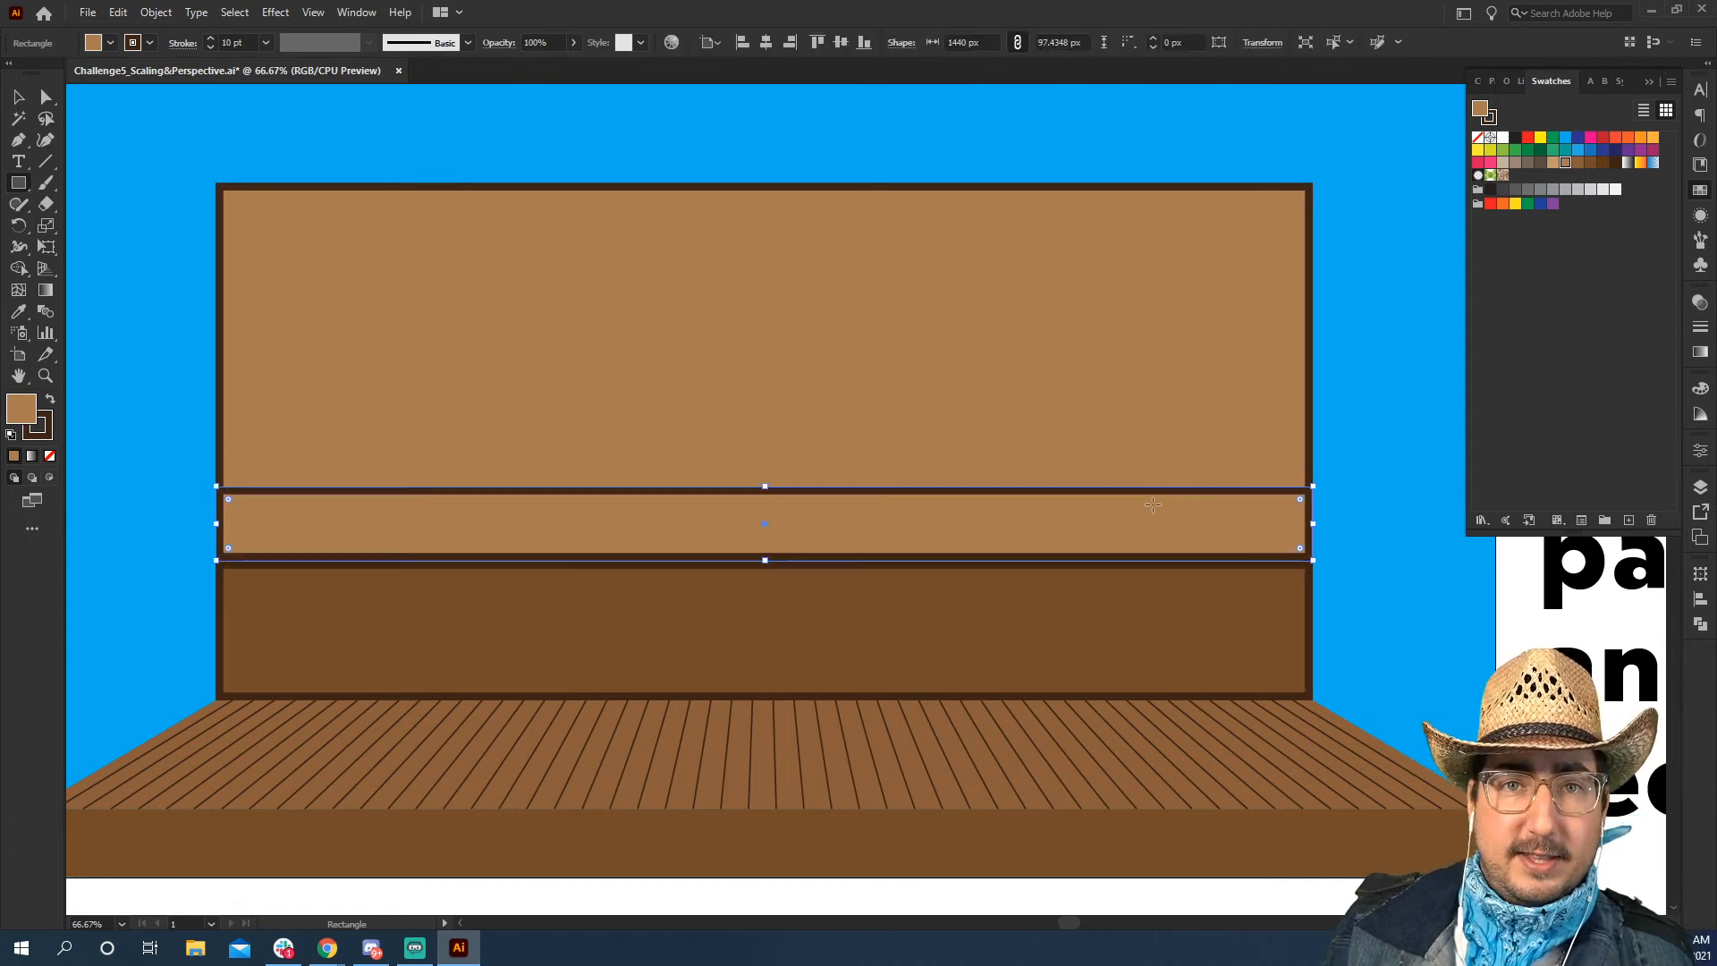
key(v)
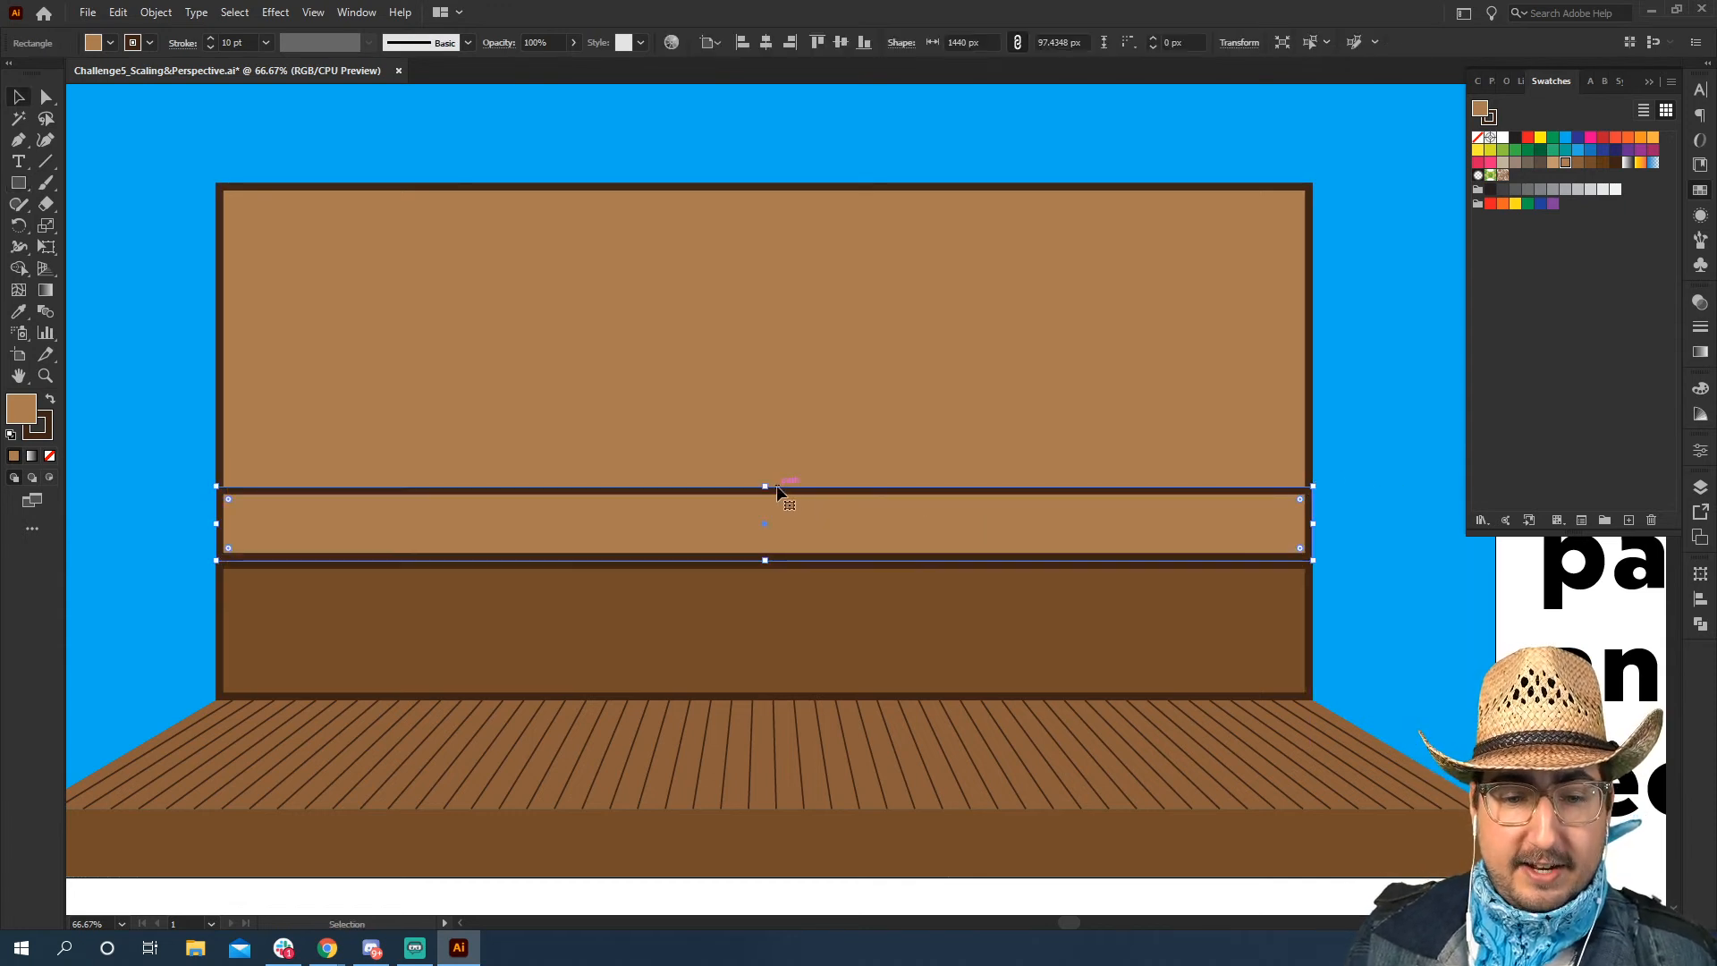
drag(767, 486, 767, 479)
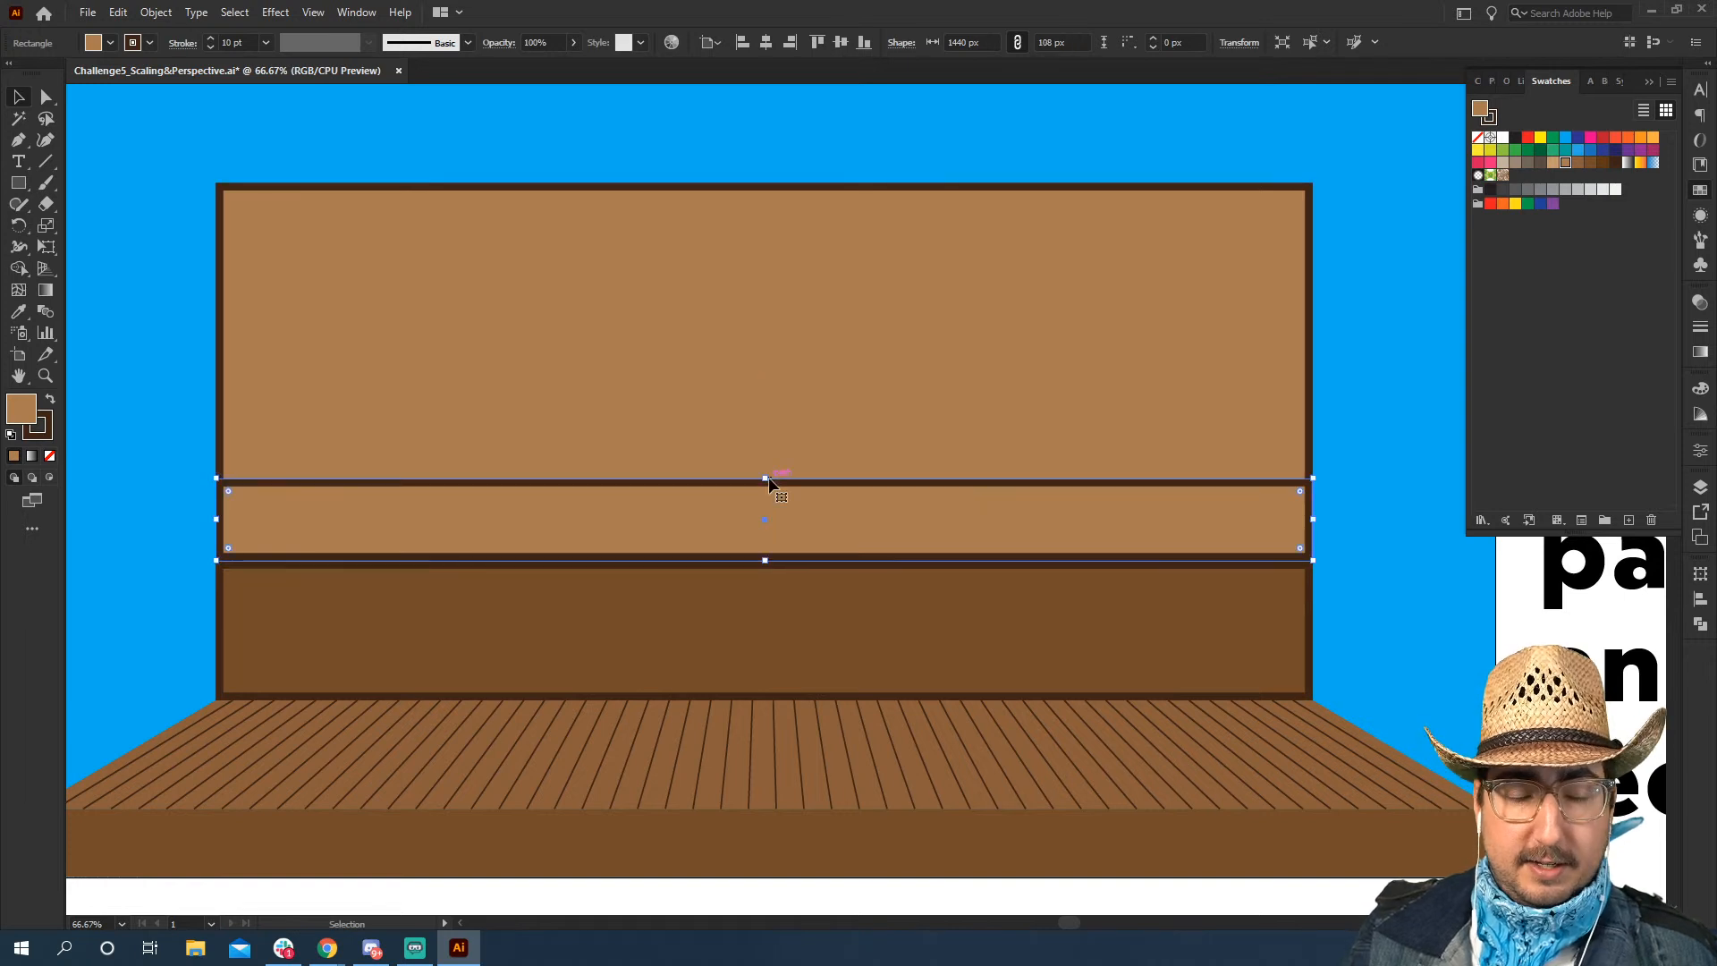
Select the strip's two top anchor points and scale them inward to form a trapezoid
key(a)
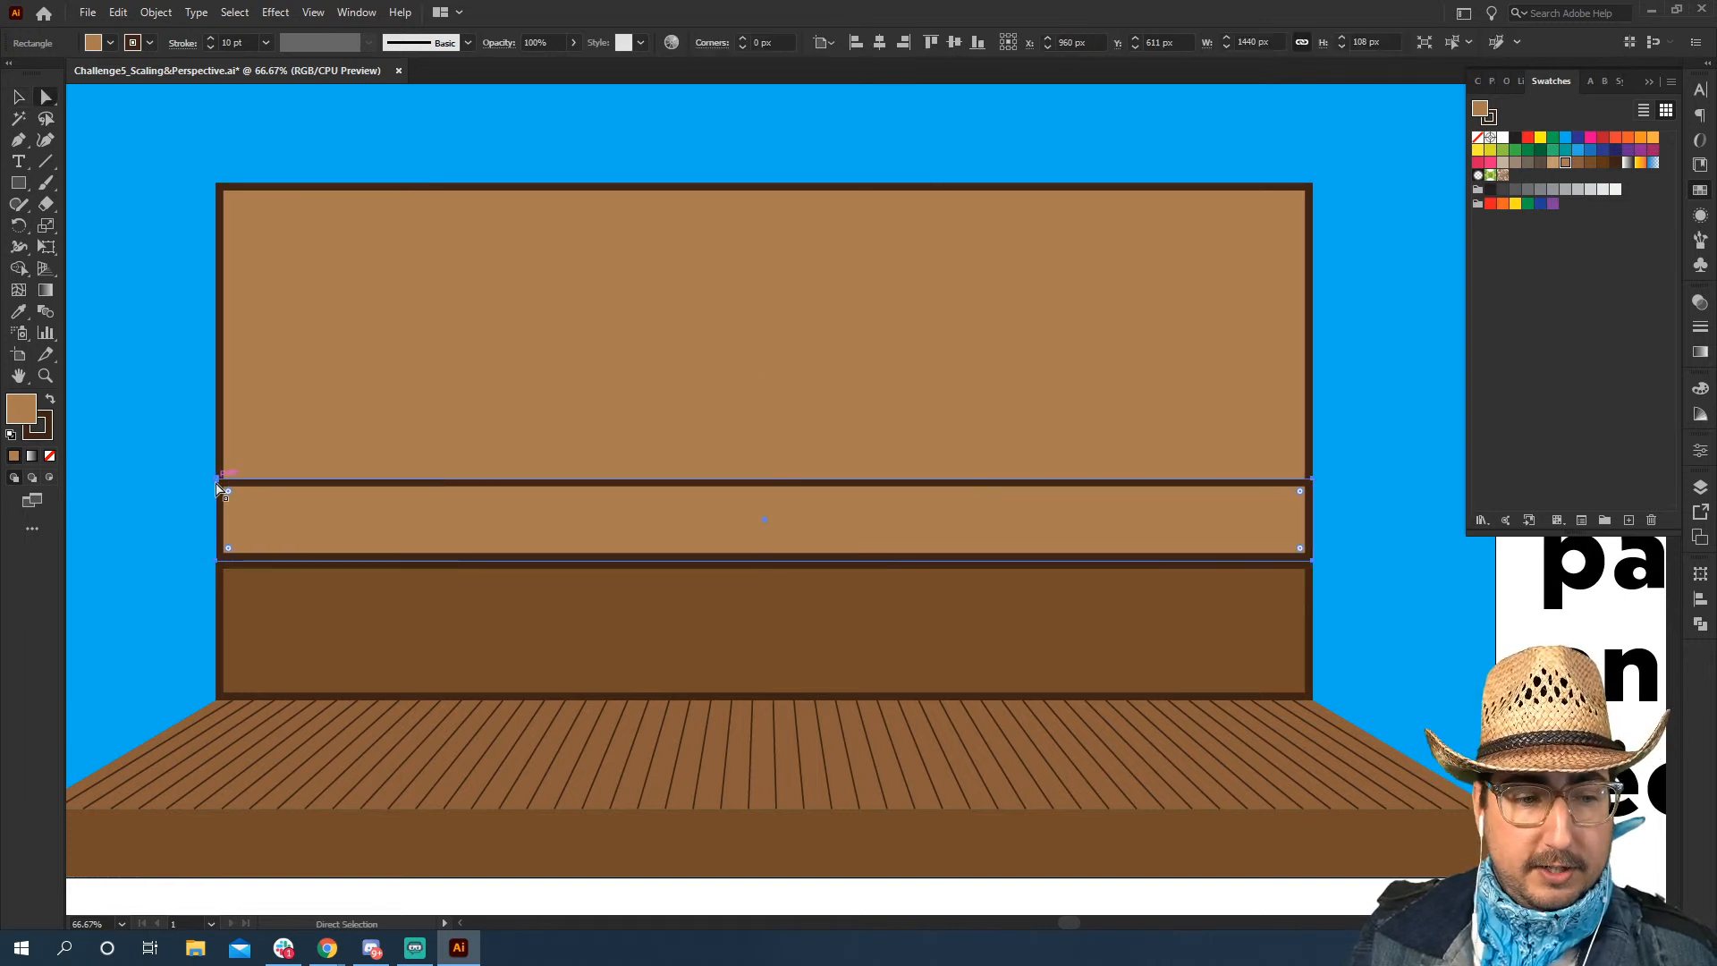
click(217, 479)
shift+click(1312, 479)
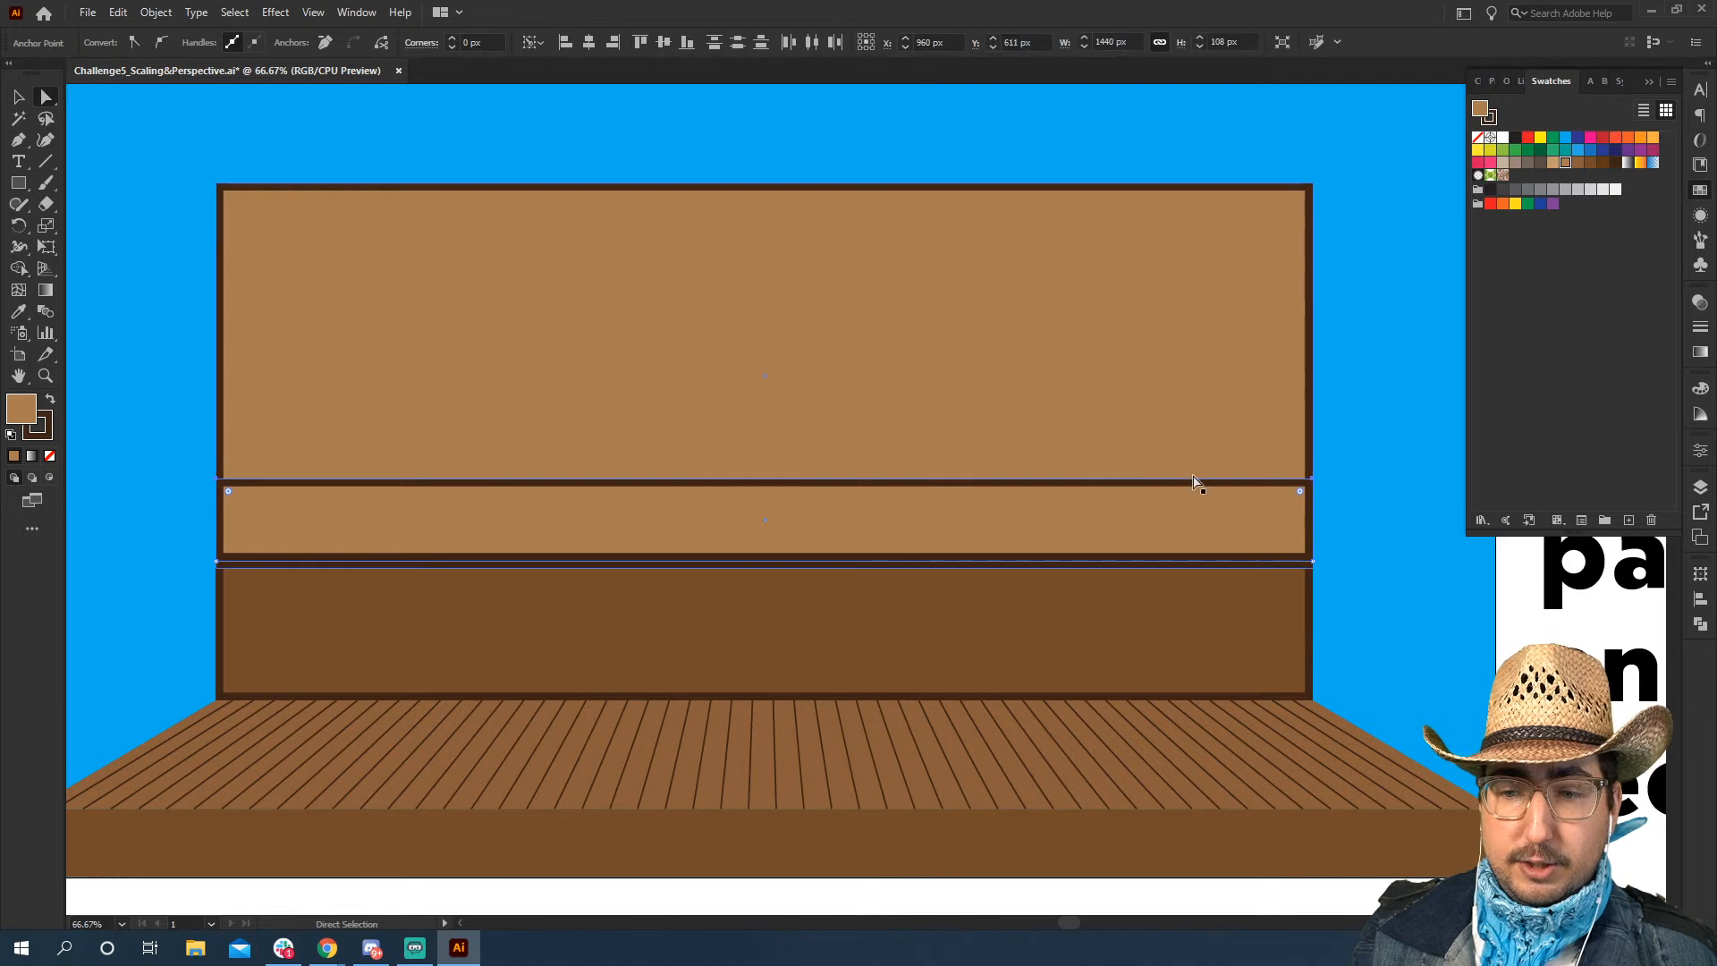
key(s)
drag(1259, 221, 1201, 238)
key(v)
key(ctrl+shift+a)
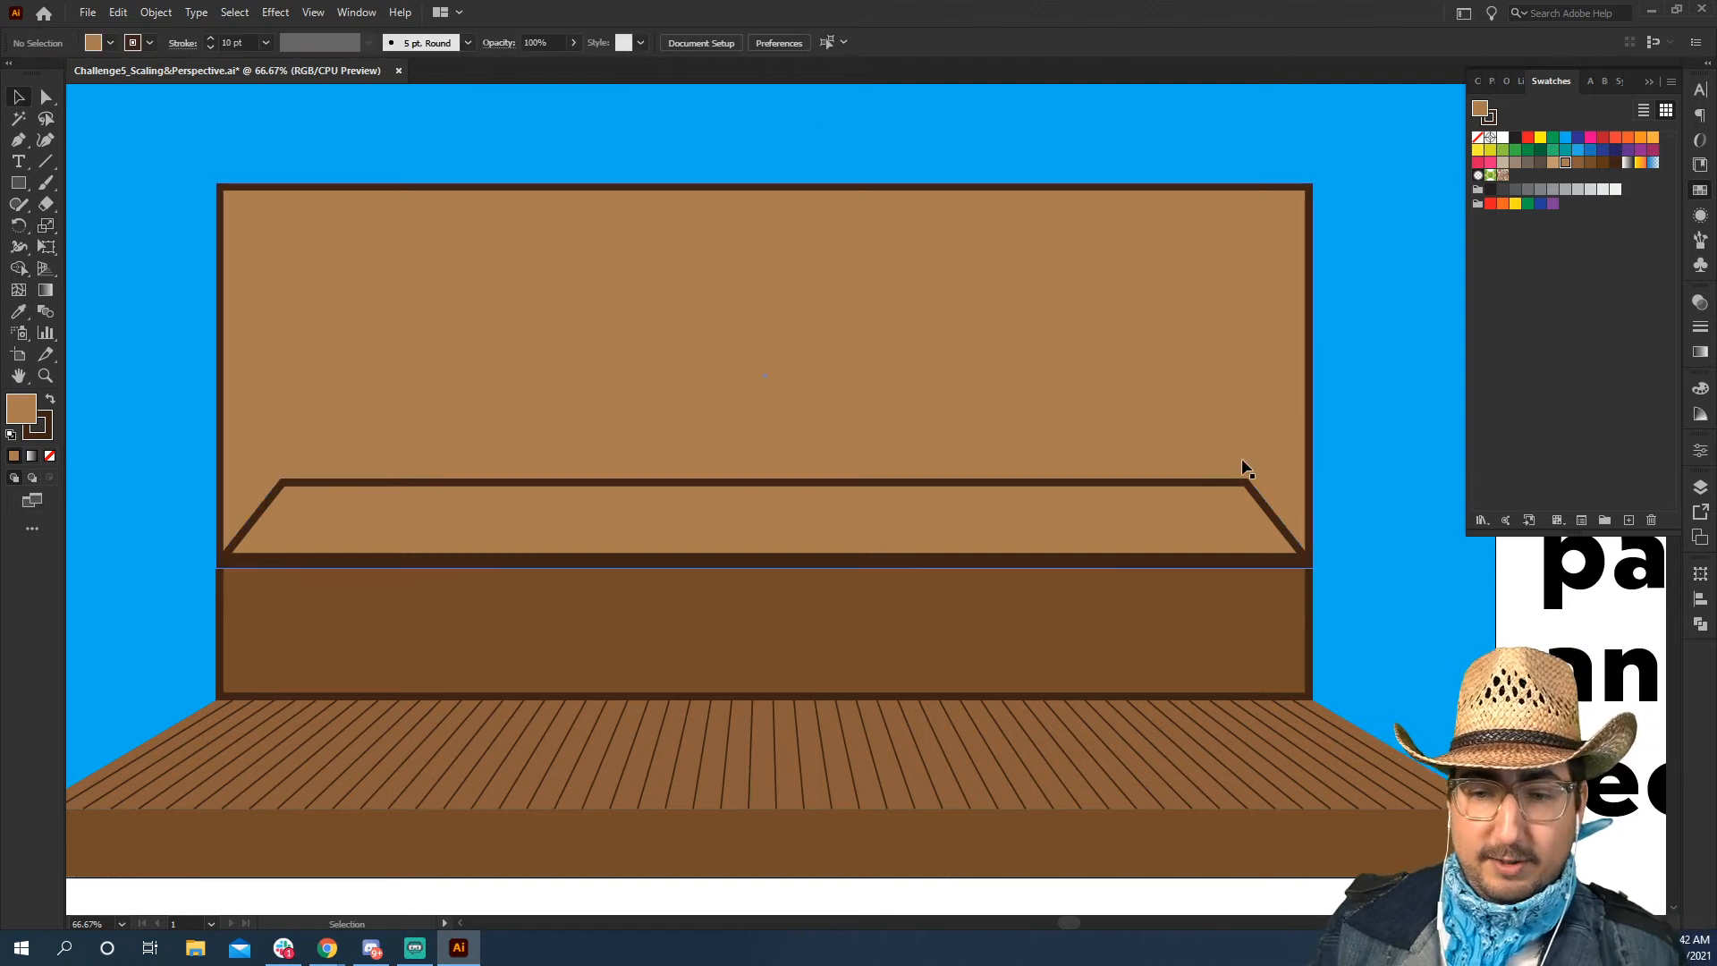
Copy the lower panel's medium brown appearance onto the trapezoid with the Eyedropper
click(1207, 547)
key(i)
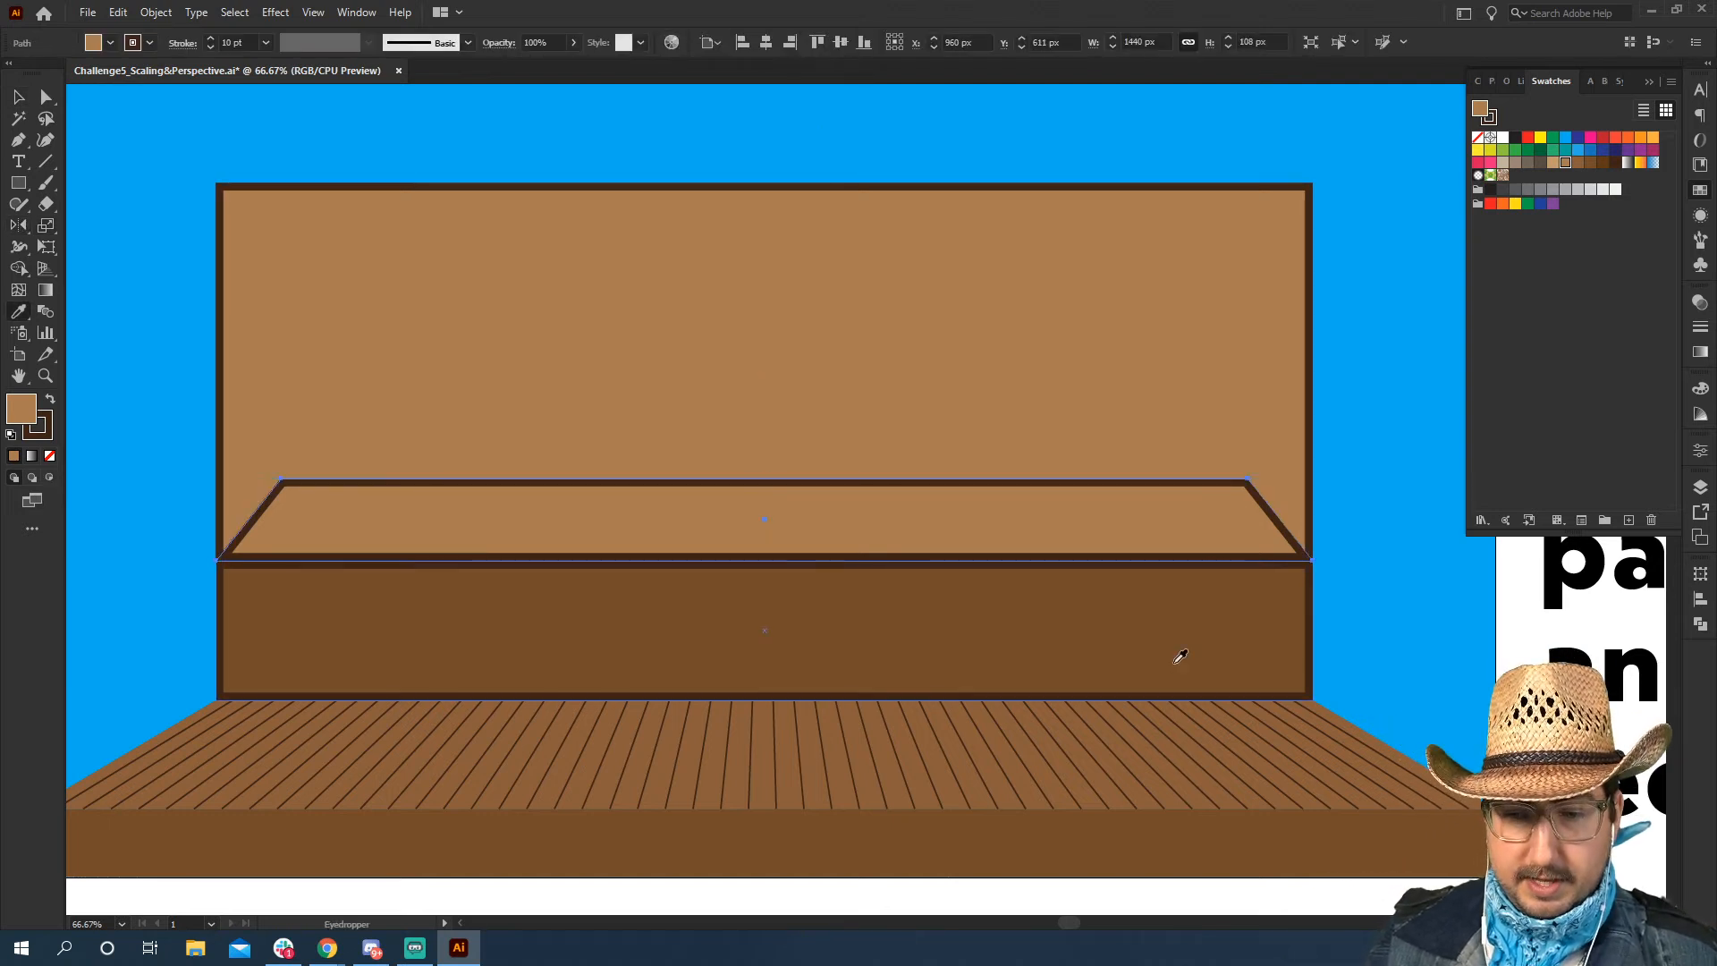
click(1177, 659)
key(v)
key(ctrl+shift+a)
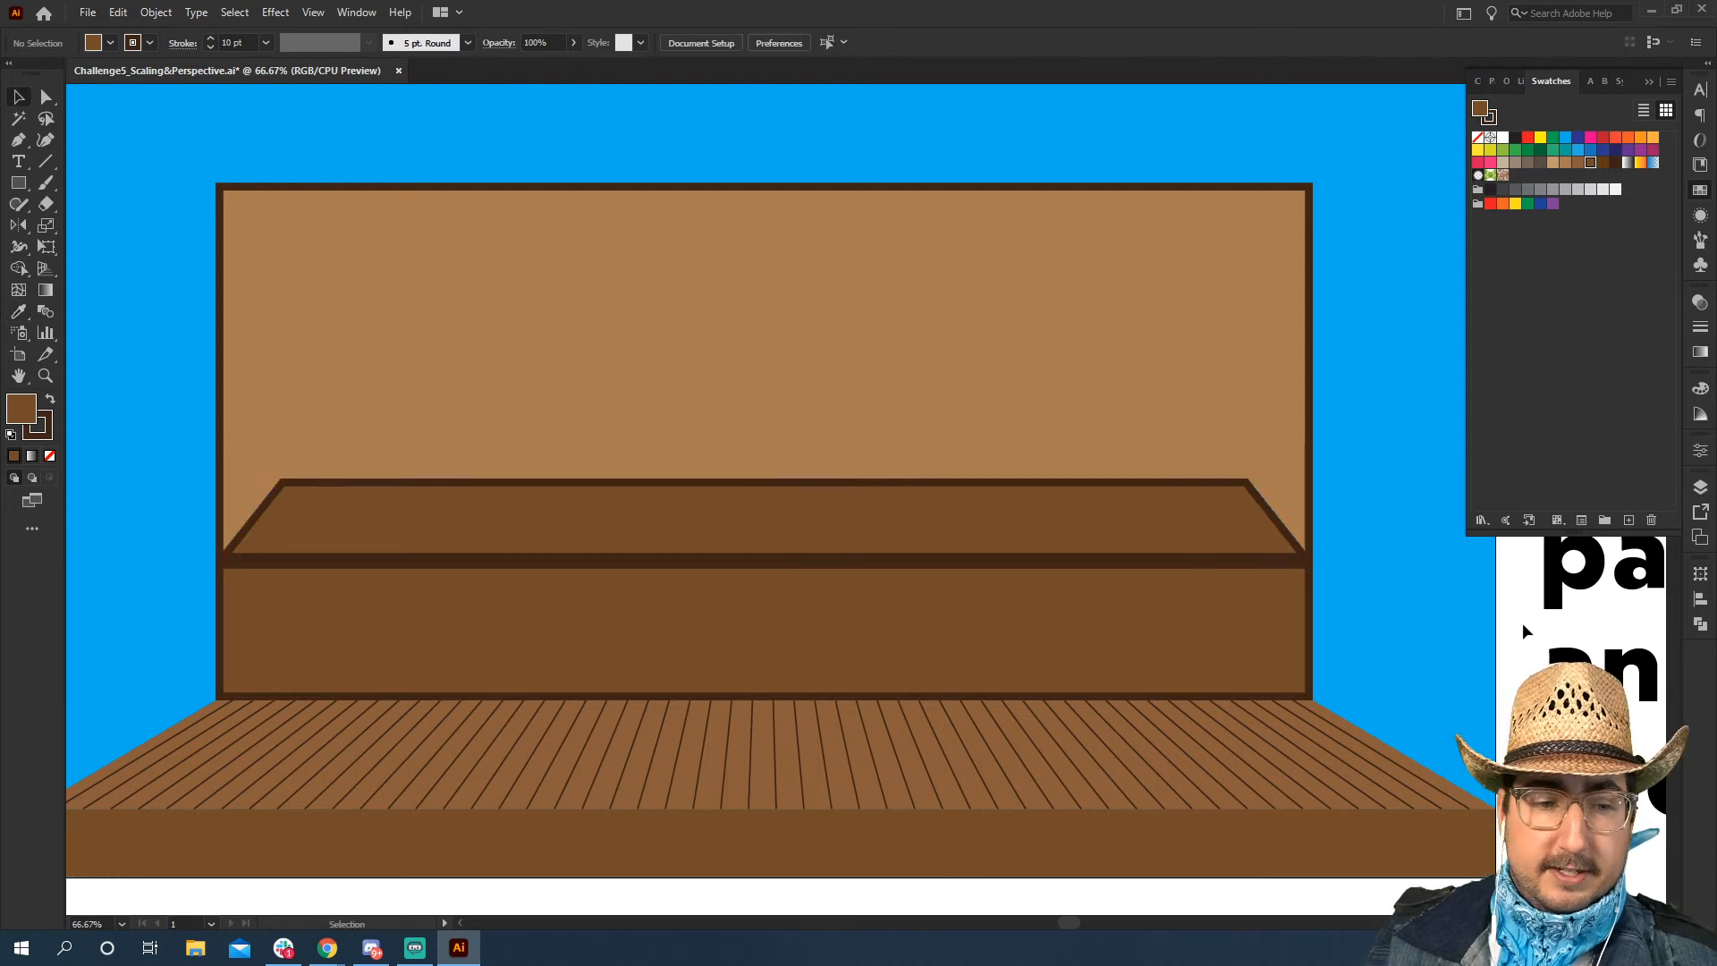
Undo the trapezoid's recolouring and its inward scaling, restoring the strip as a rectangle
key(ctrl+z)
key(ctrl+z)
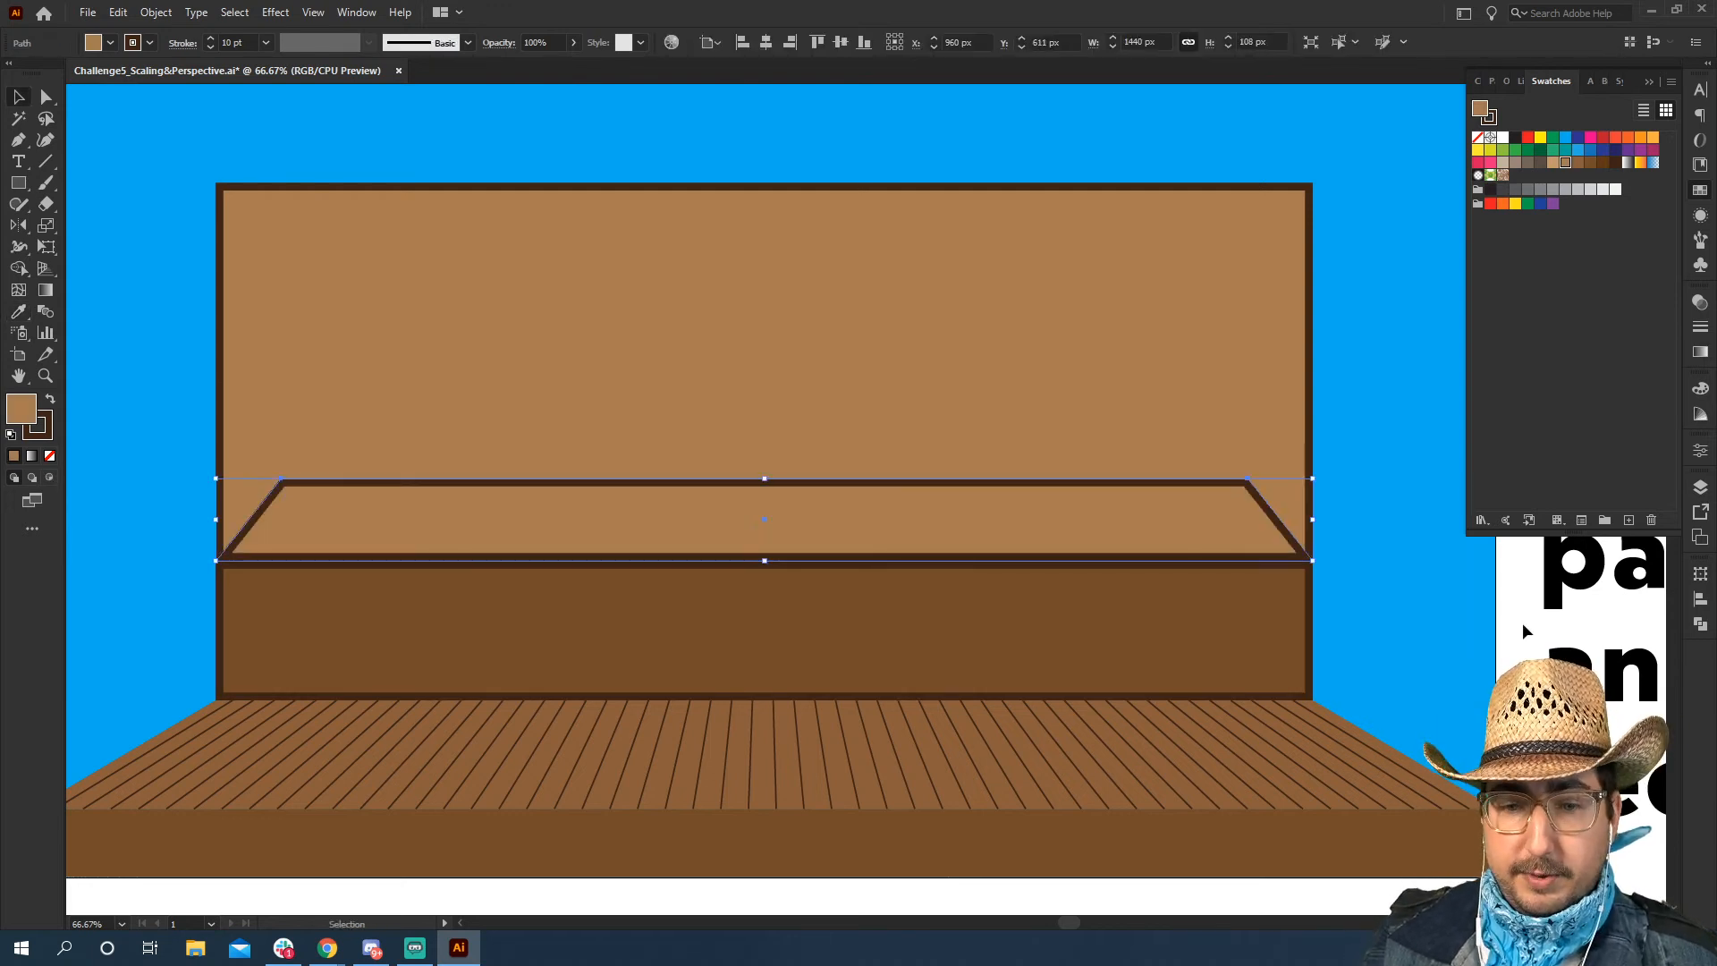
key(ctrl+z)
key(a)
click(1300, 491)
click(280, 494)
key(v)
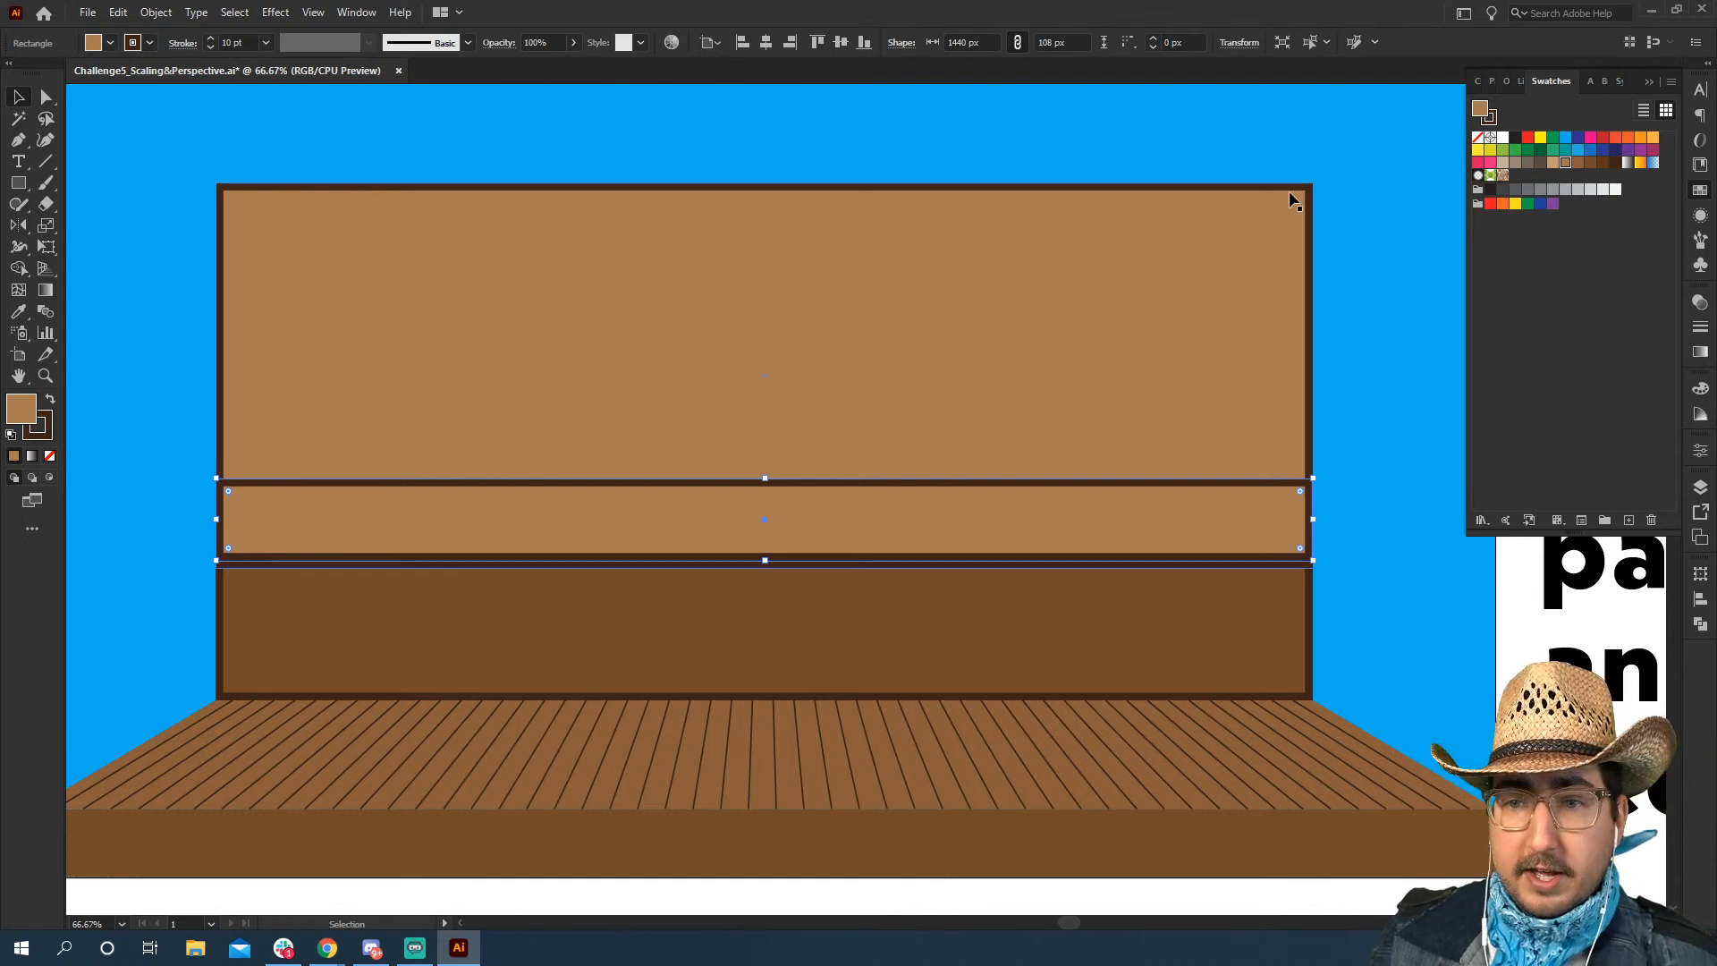
click(1397, 411)
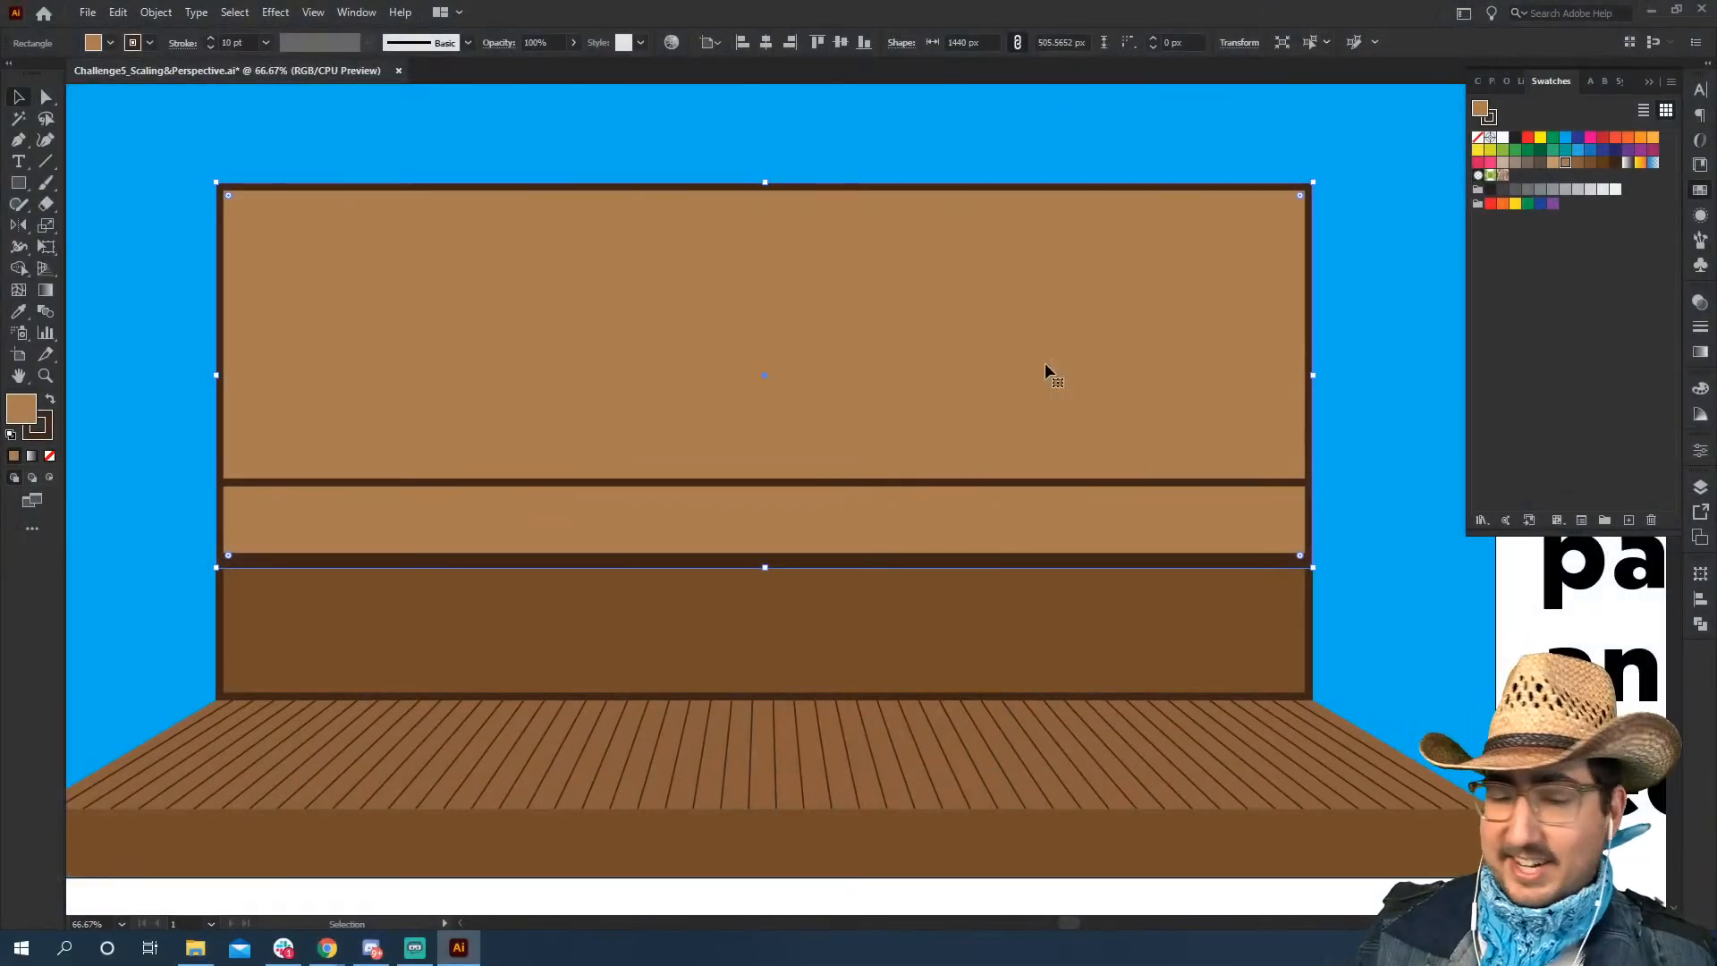
Use Free Transform's perspective distortion on the strip to pull both top corners inward into a trapezoid ledge
click(1069, 492)
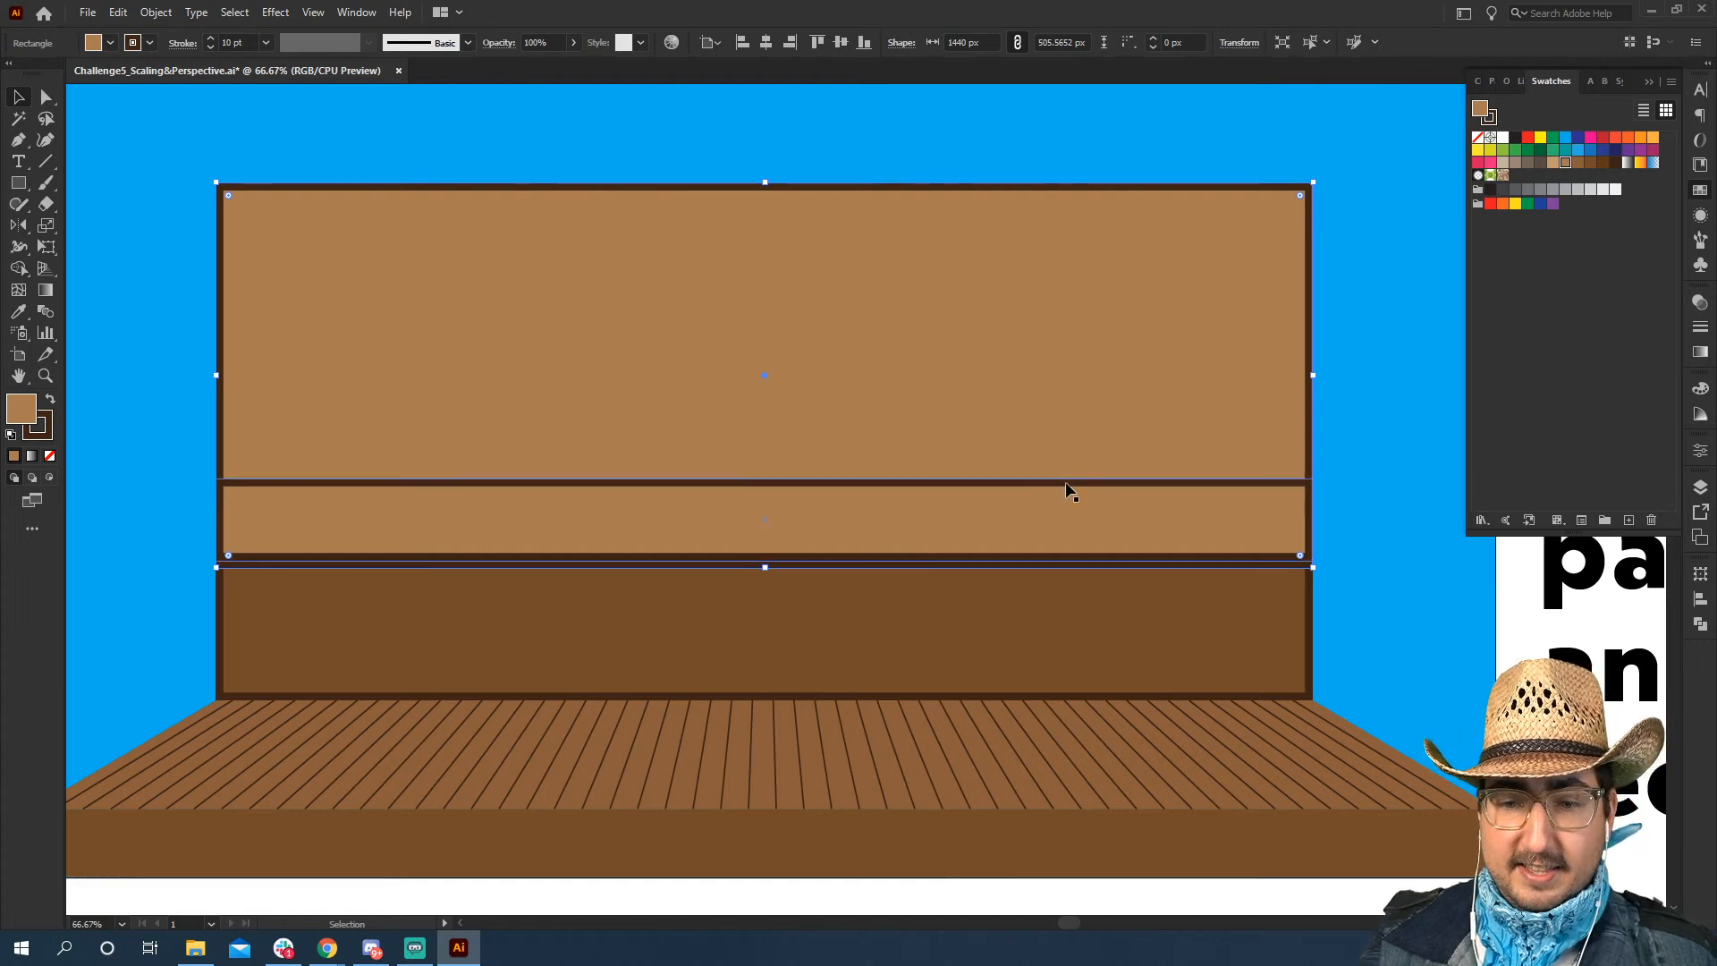
key(m)
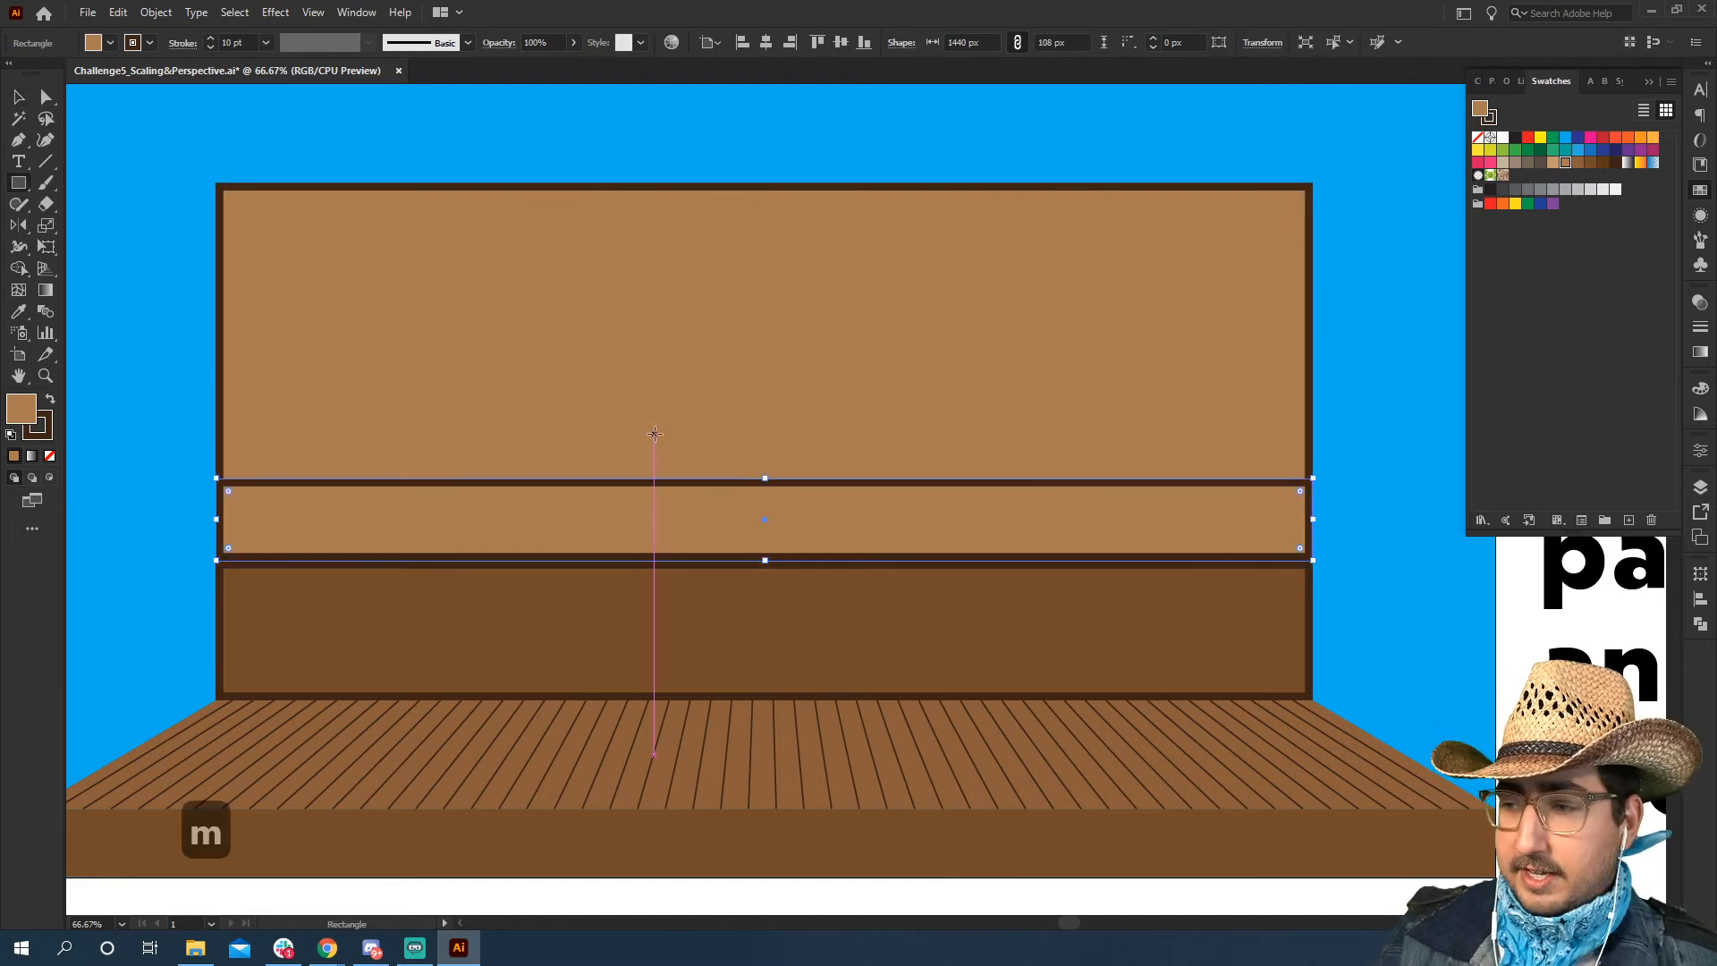
key(v)
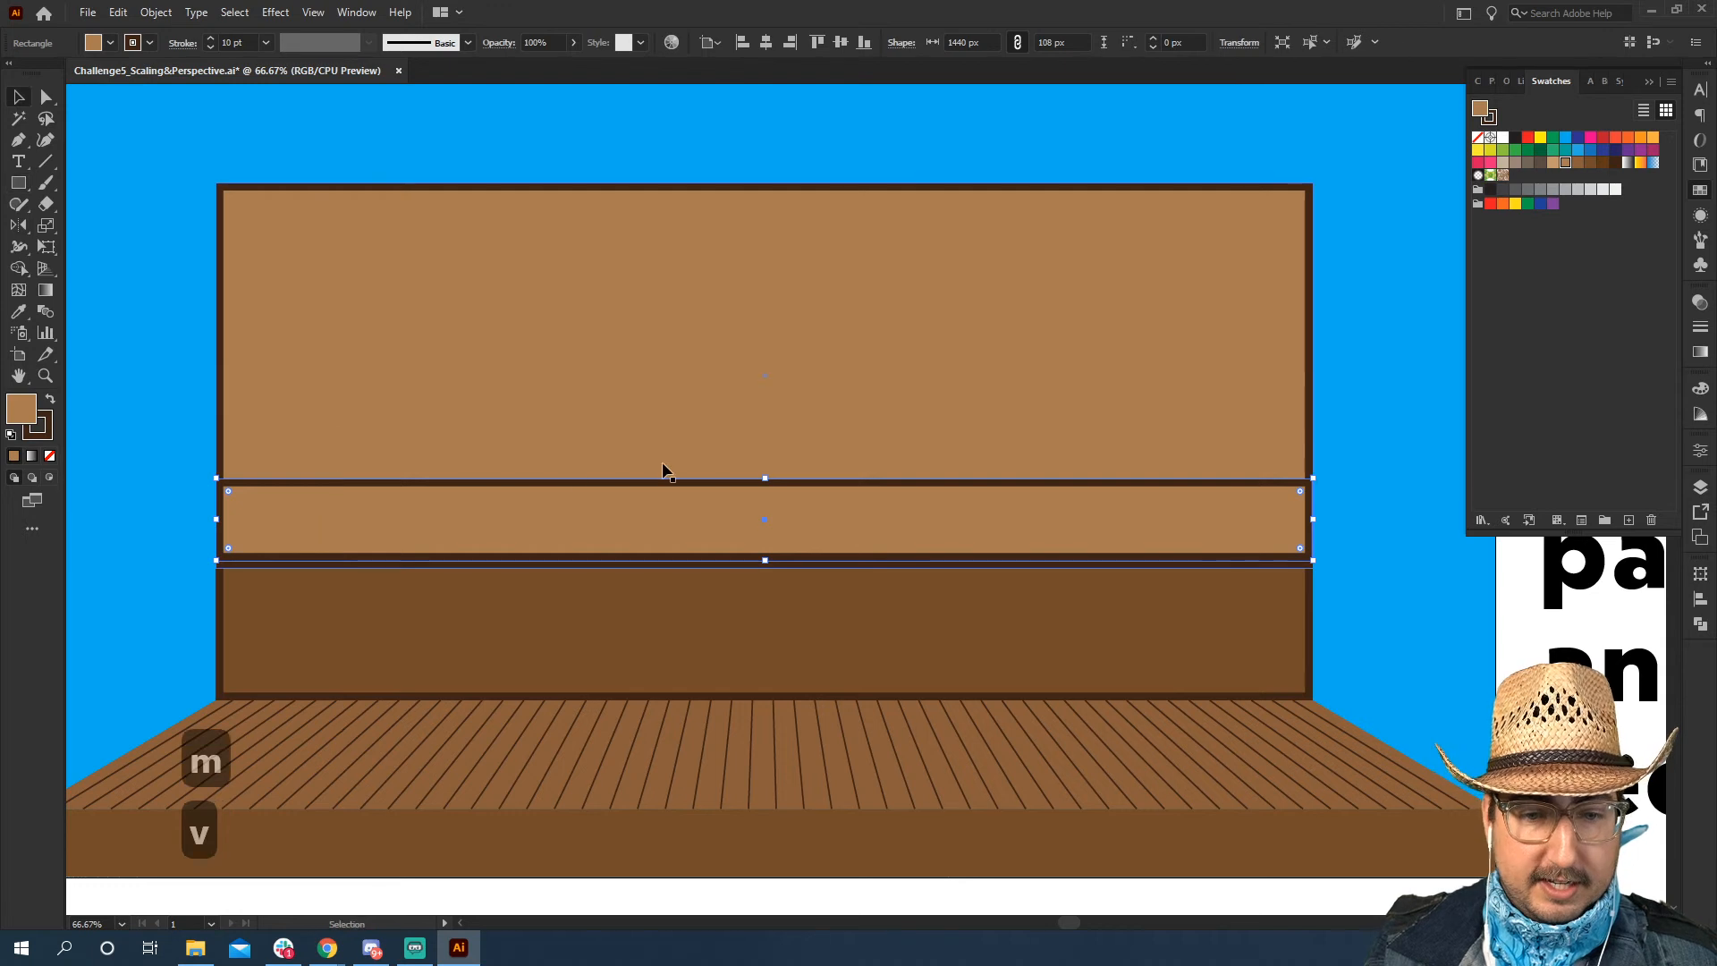
click(49, 254)
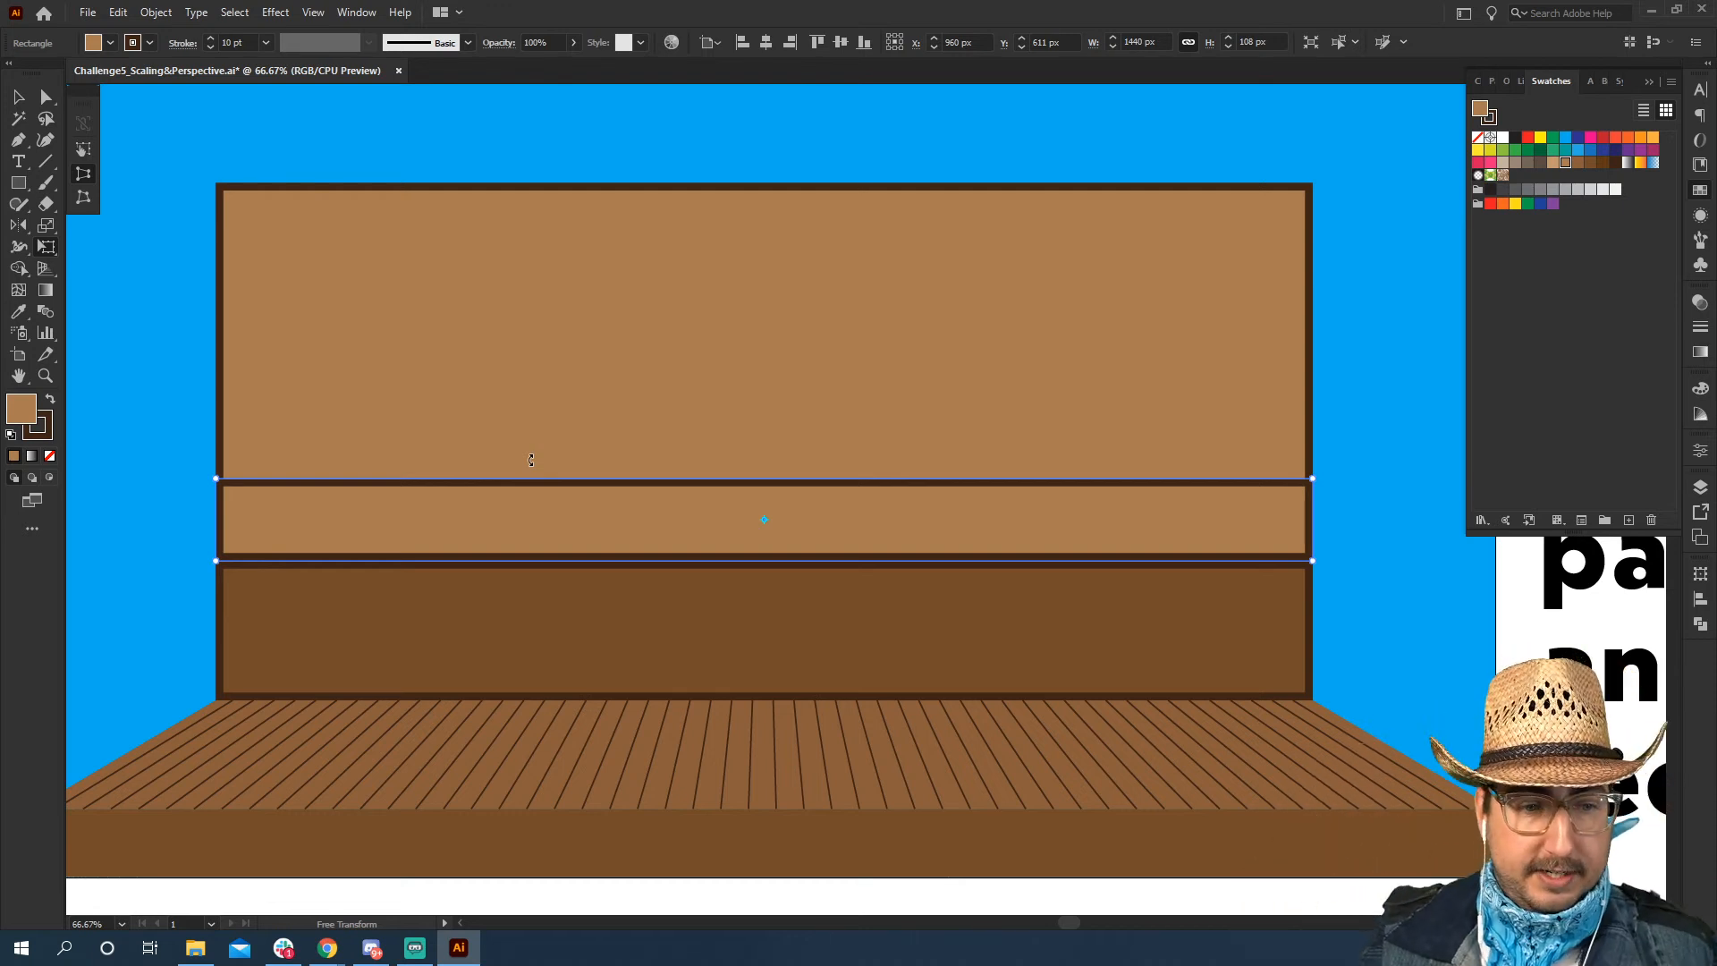
drag(216, 478, 217, 441)
key(ctrl+z)
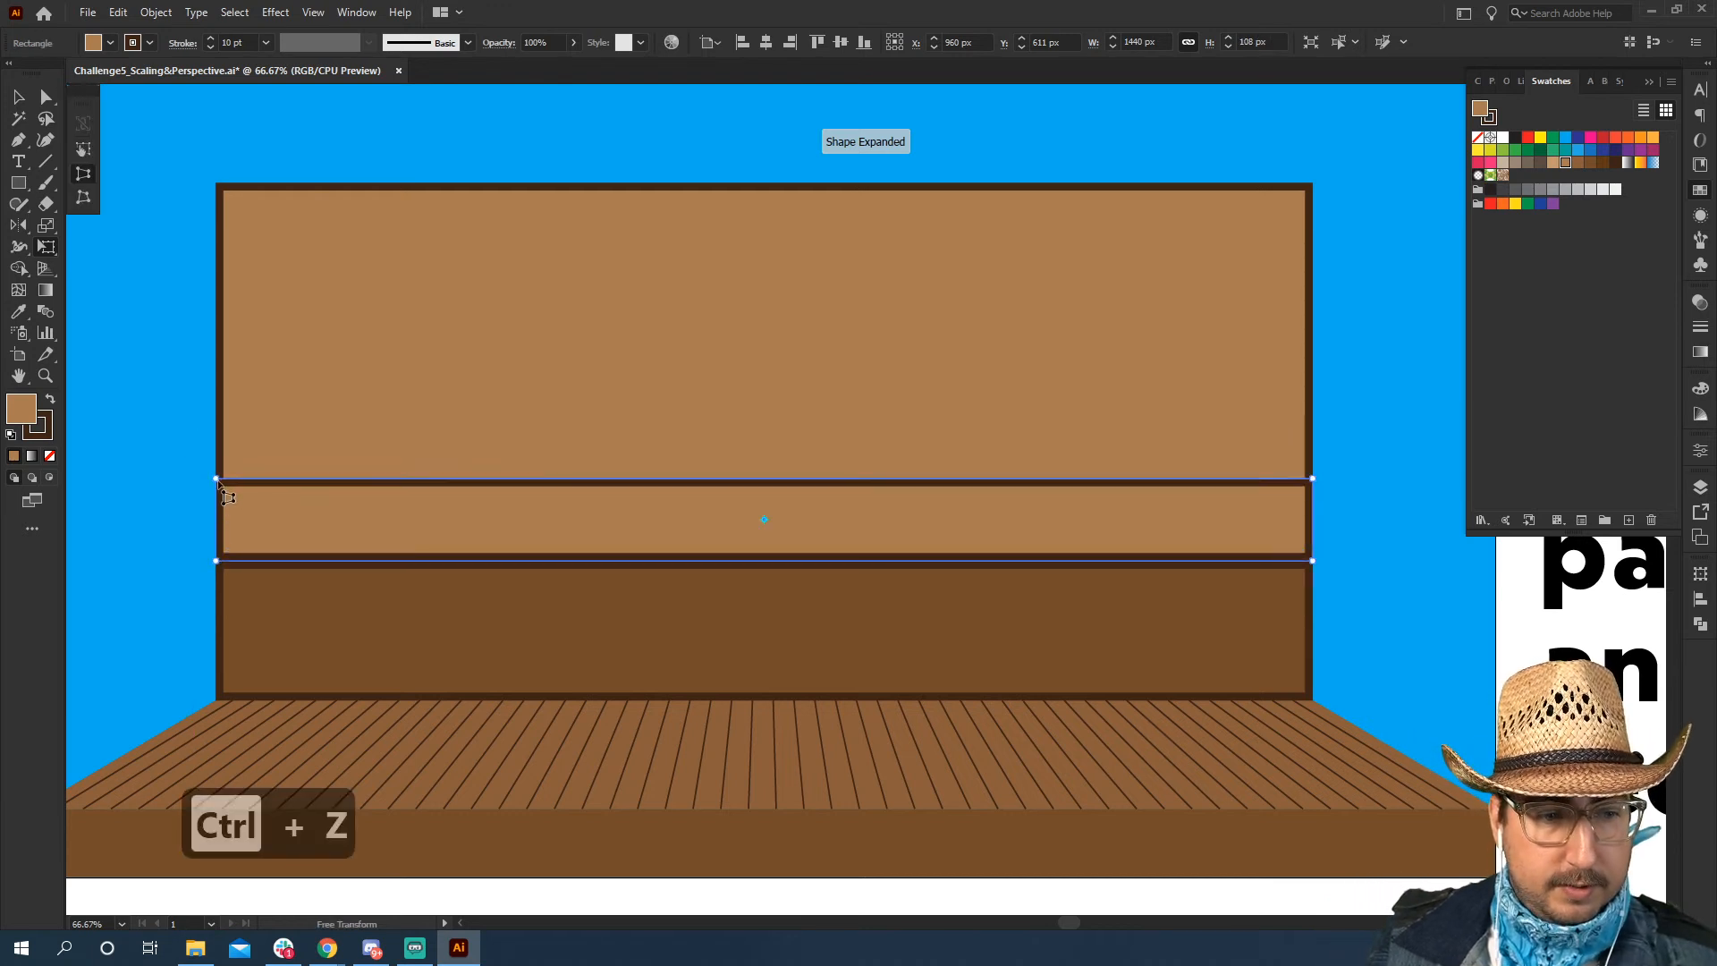
drag(217, 479, 338, 479)
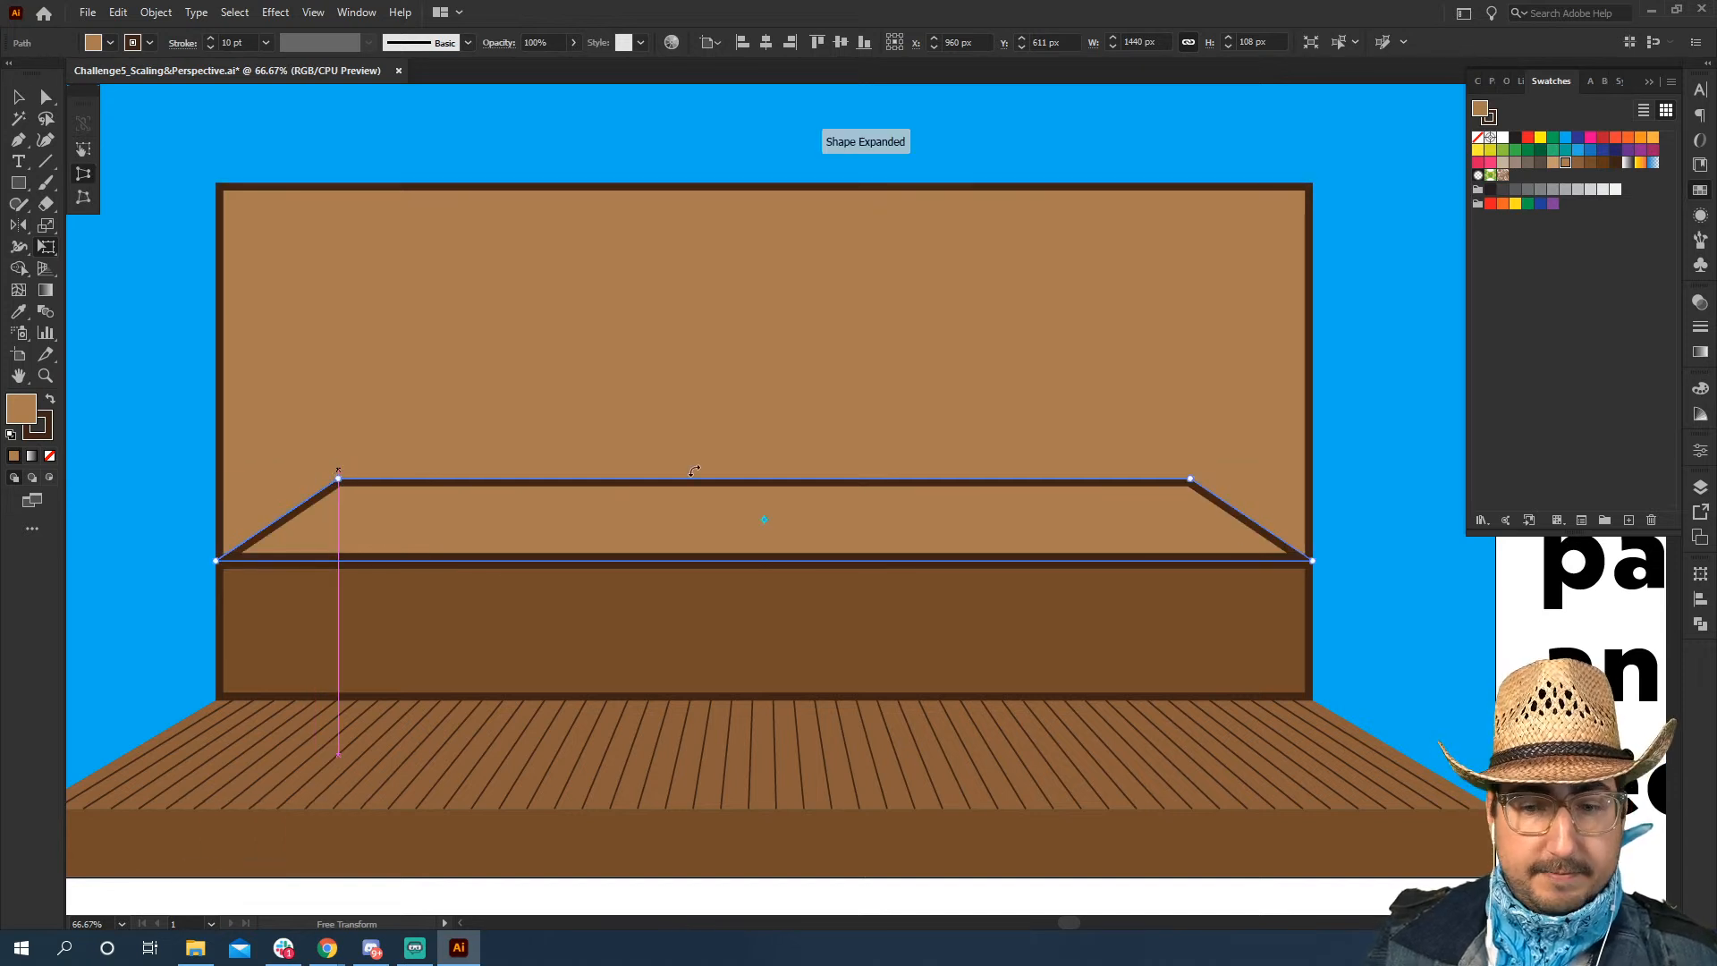
key(v)
click(1510, 637)
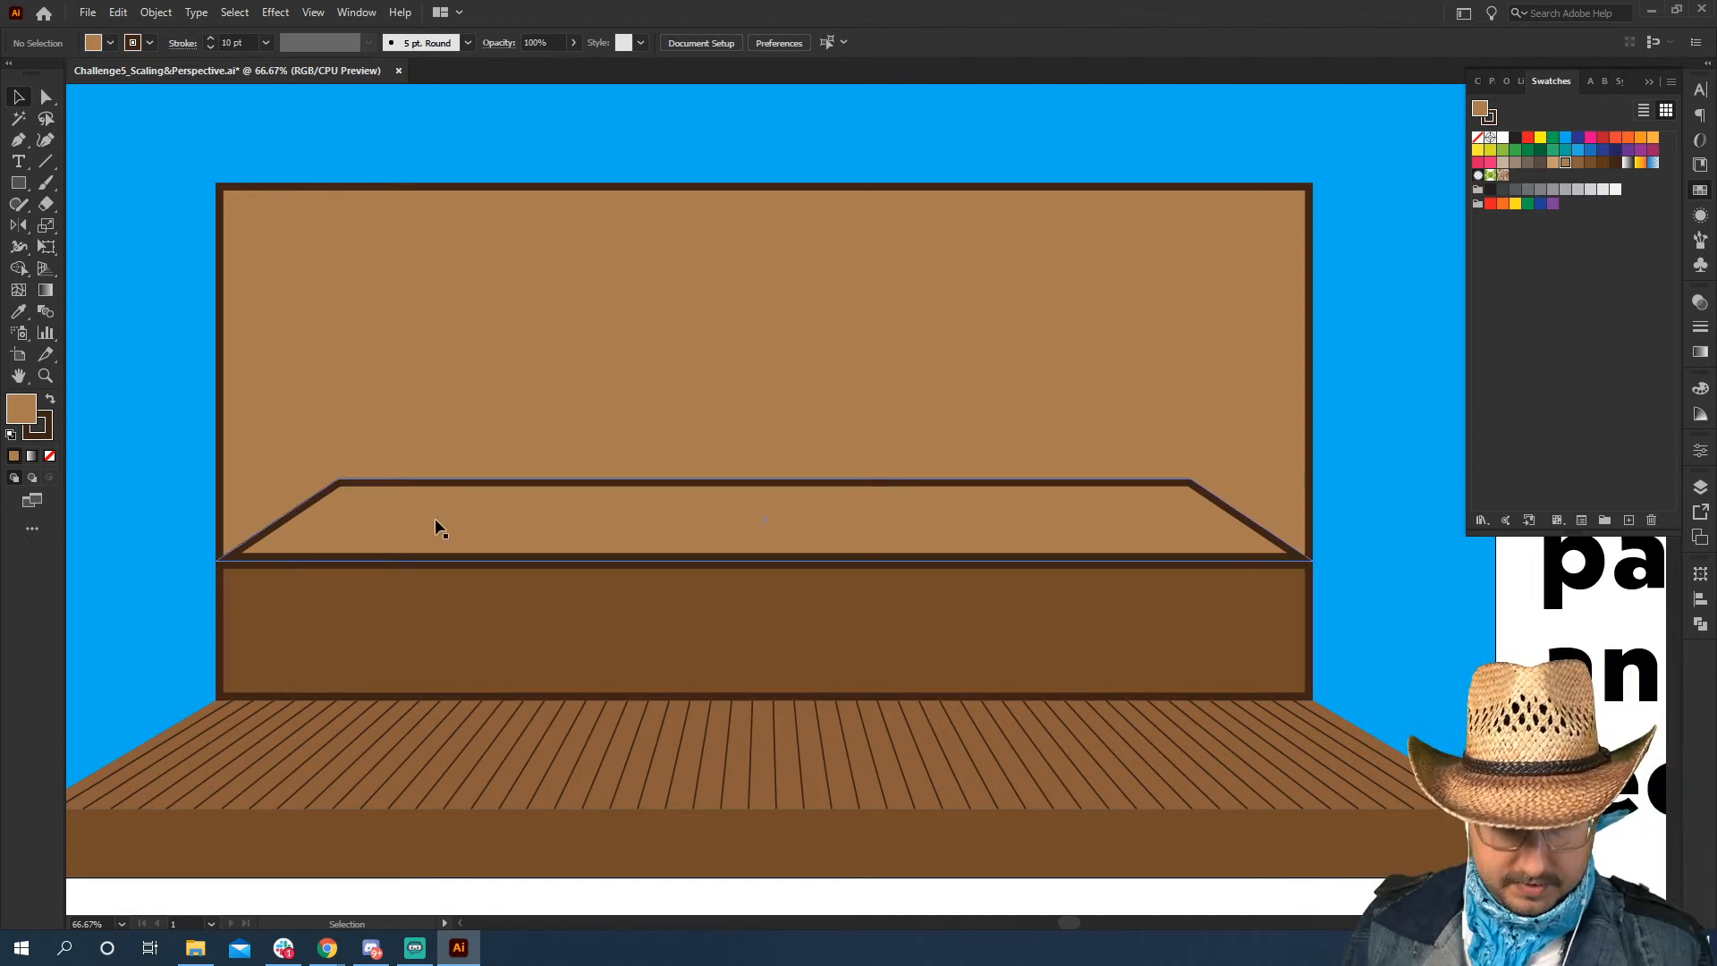
Draw a rectangle about 1114 px wide and 135 px high on the ledge's back edge and nudge it down until the borders overlap
key(m)
drag(375, 469, 1194, 479)
key(v)
key(ctrl+z)
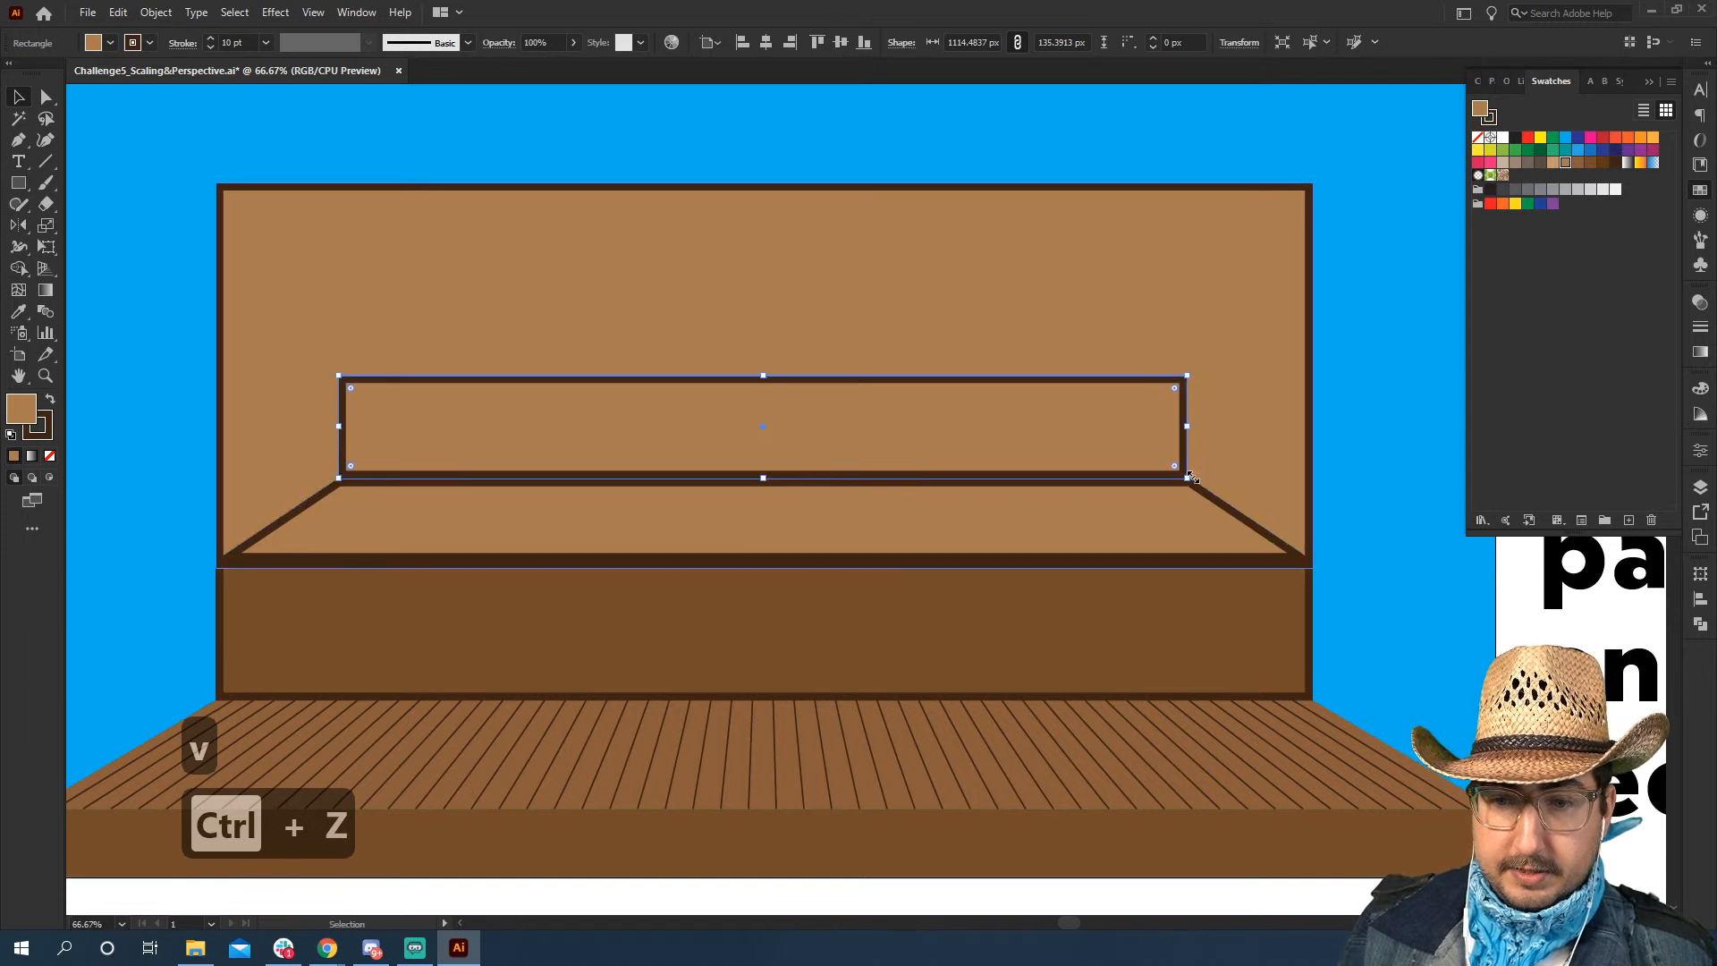
key(Down)
key(Down)
key(Down)
key(Down)
key(Down)
key(Down)
key(Down)
key(Down)
key(Down)
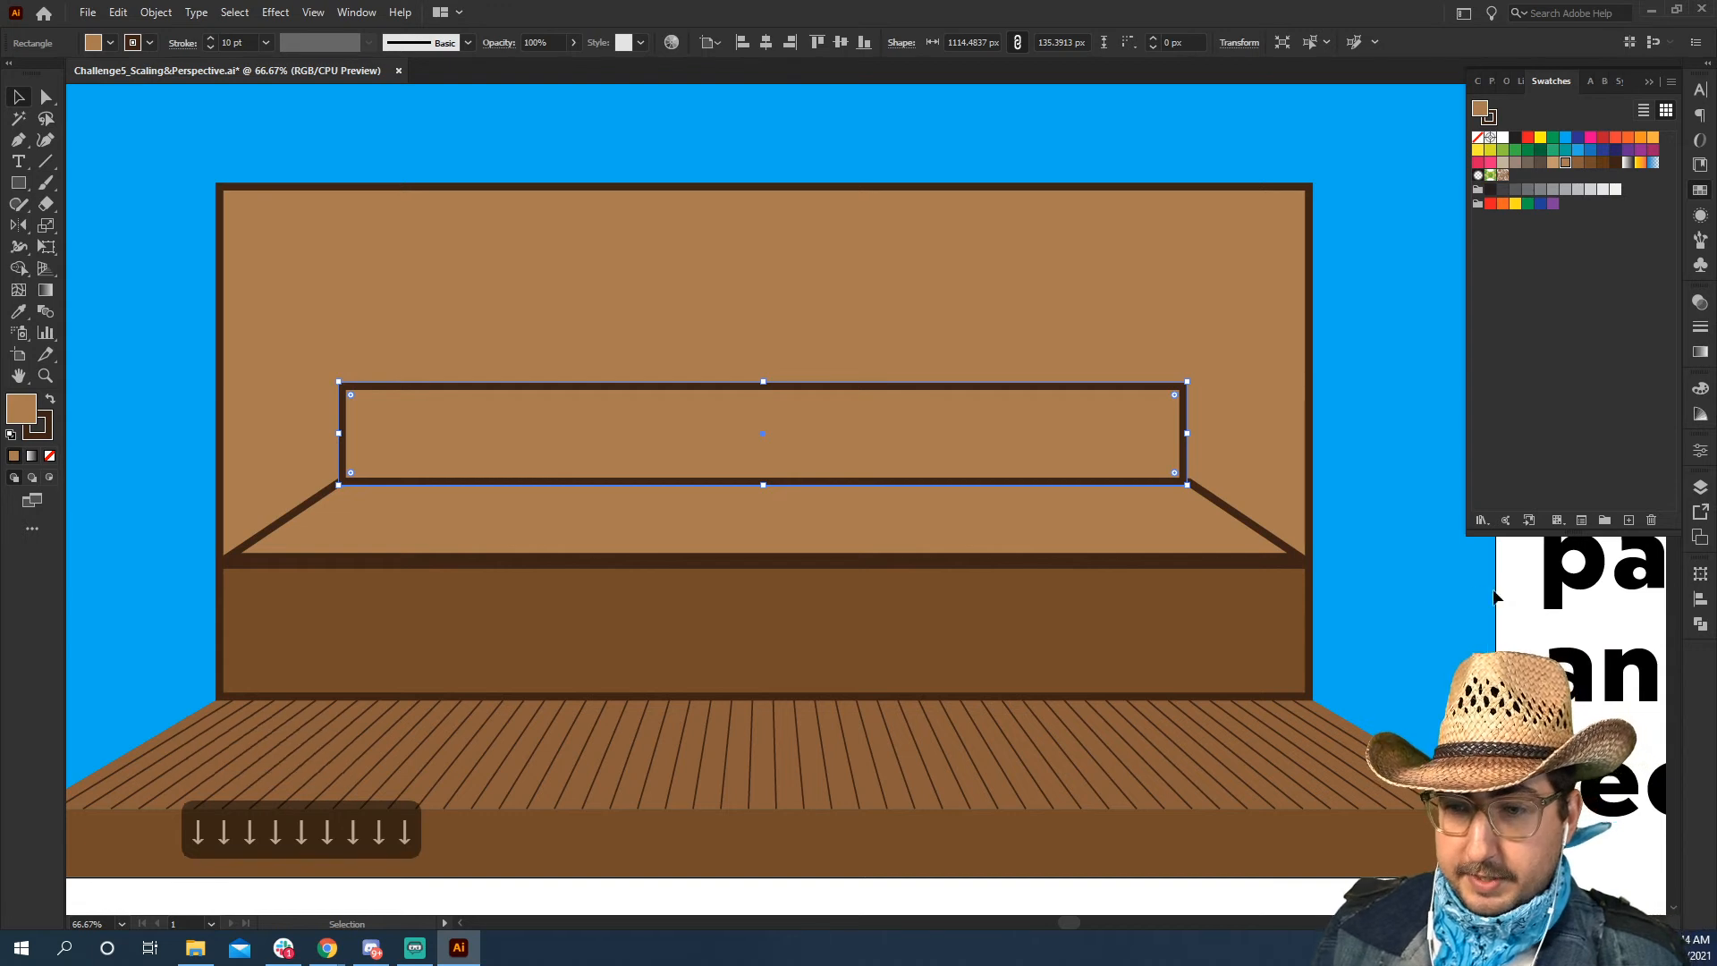
Copy the lower panel's medium brown appearance onto the new upper rectangle with the Eyedropper and deselect it
key(i)
click(1146, 629)
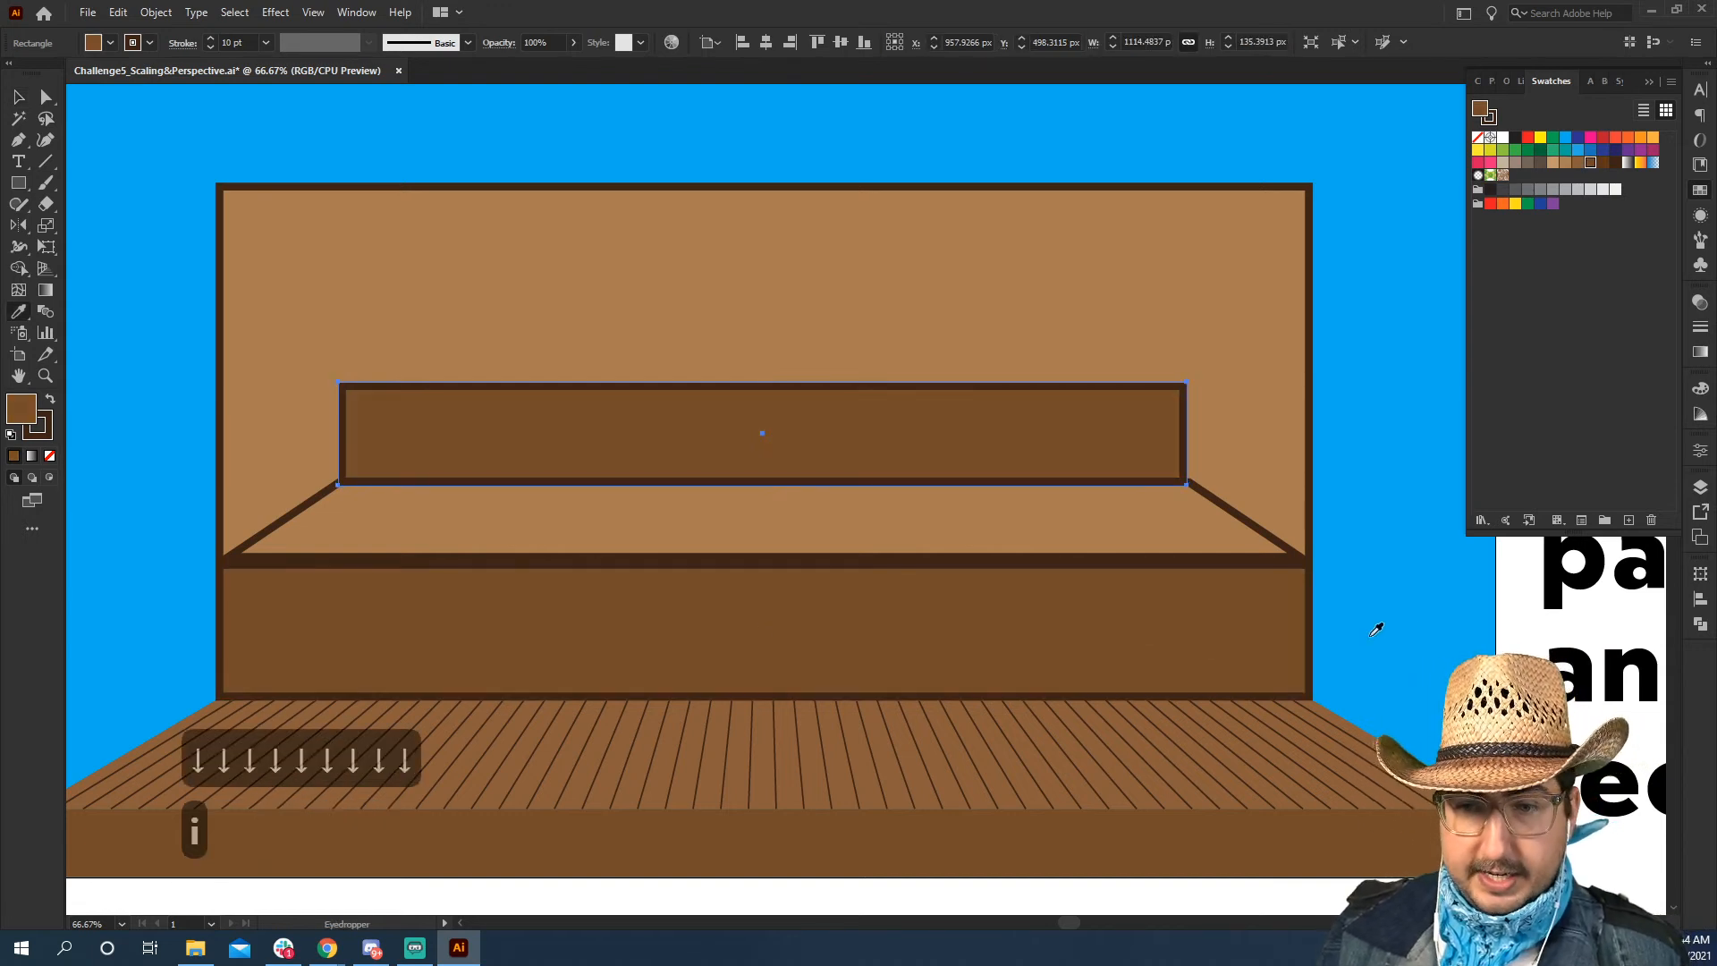
key(v)
click(1522, 604)
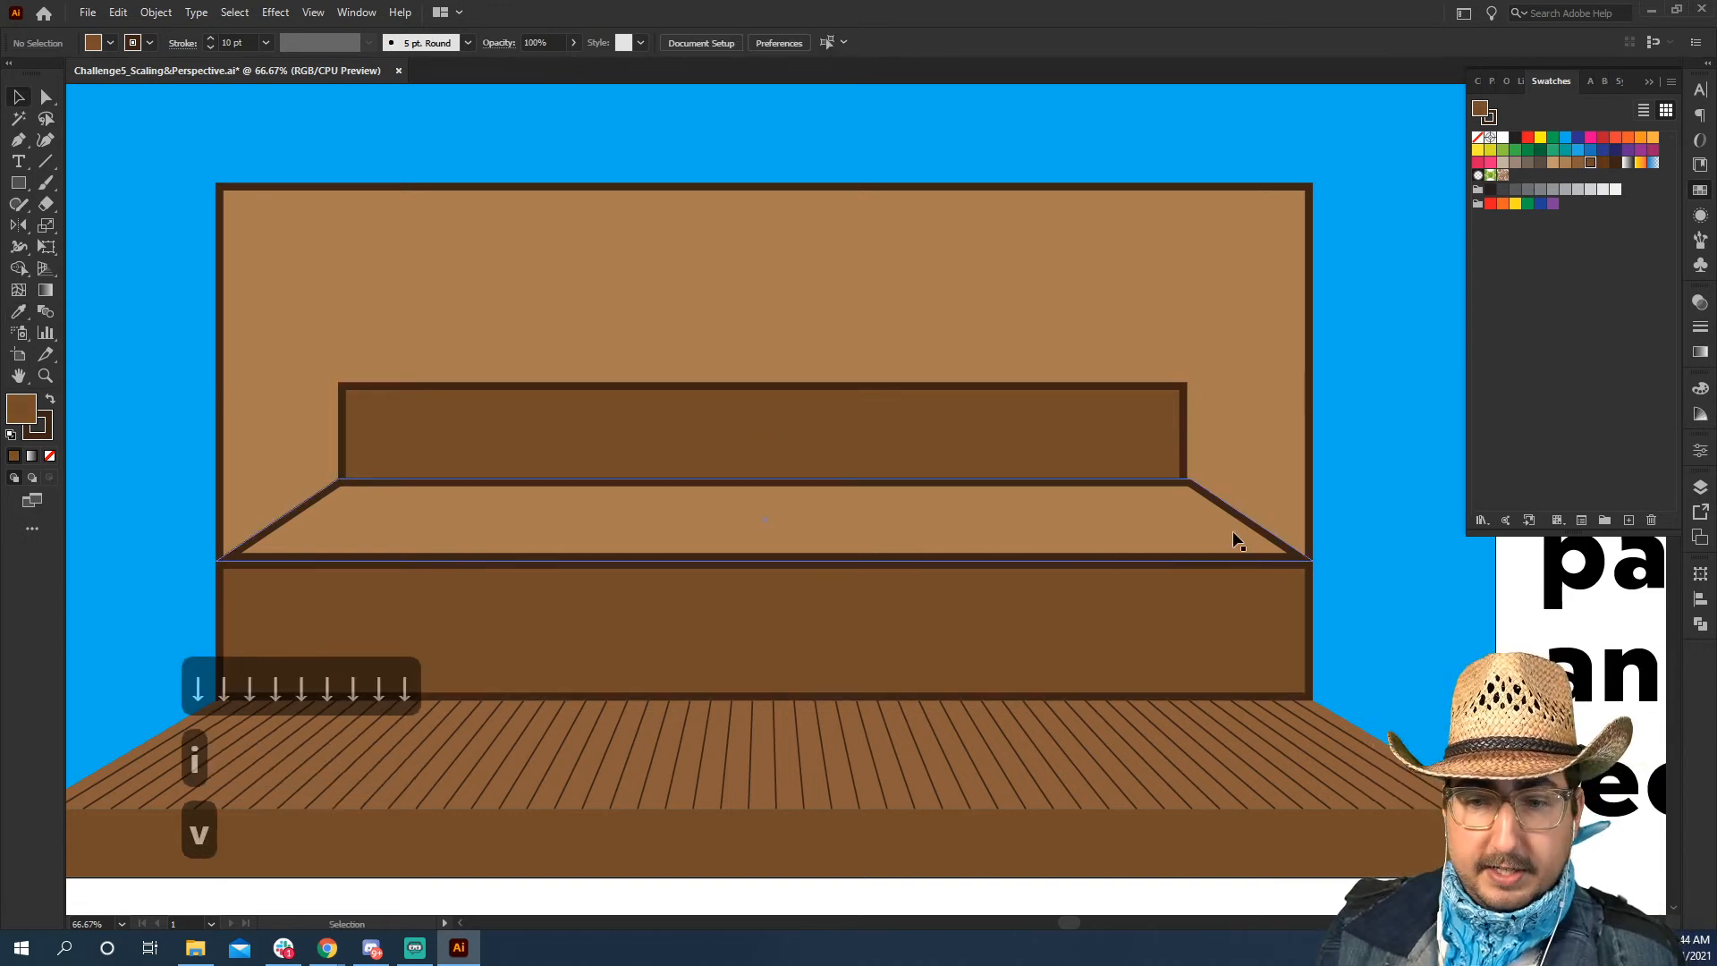
Widen the upper brown panel to about 1120 px so its side edge meets the ledge's back corner
click(1184, 437)
drag(1189, 435, 1193, 433)
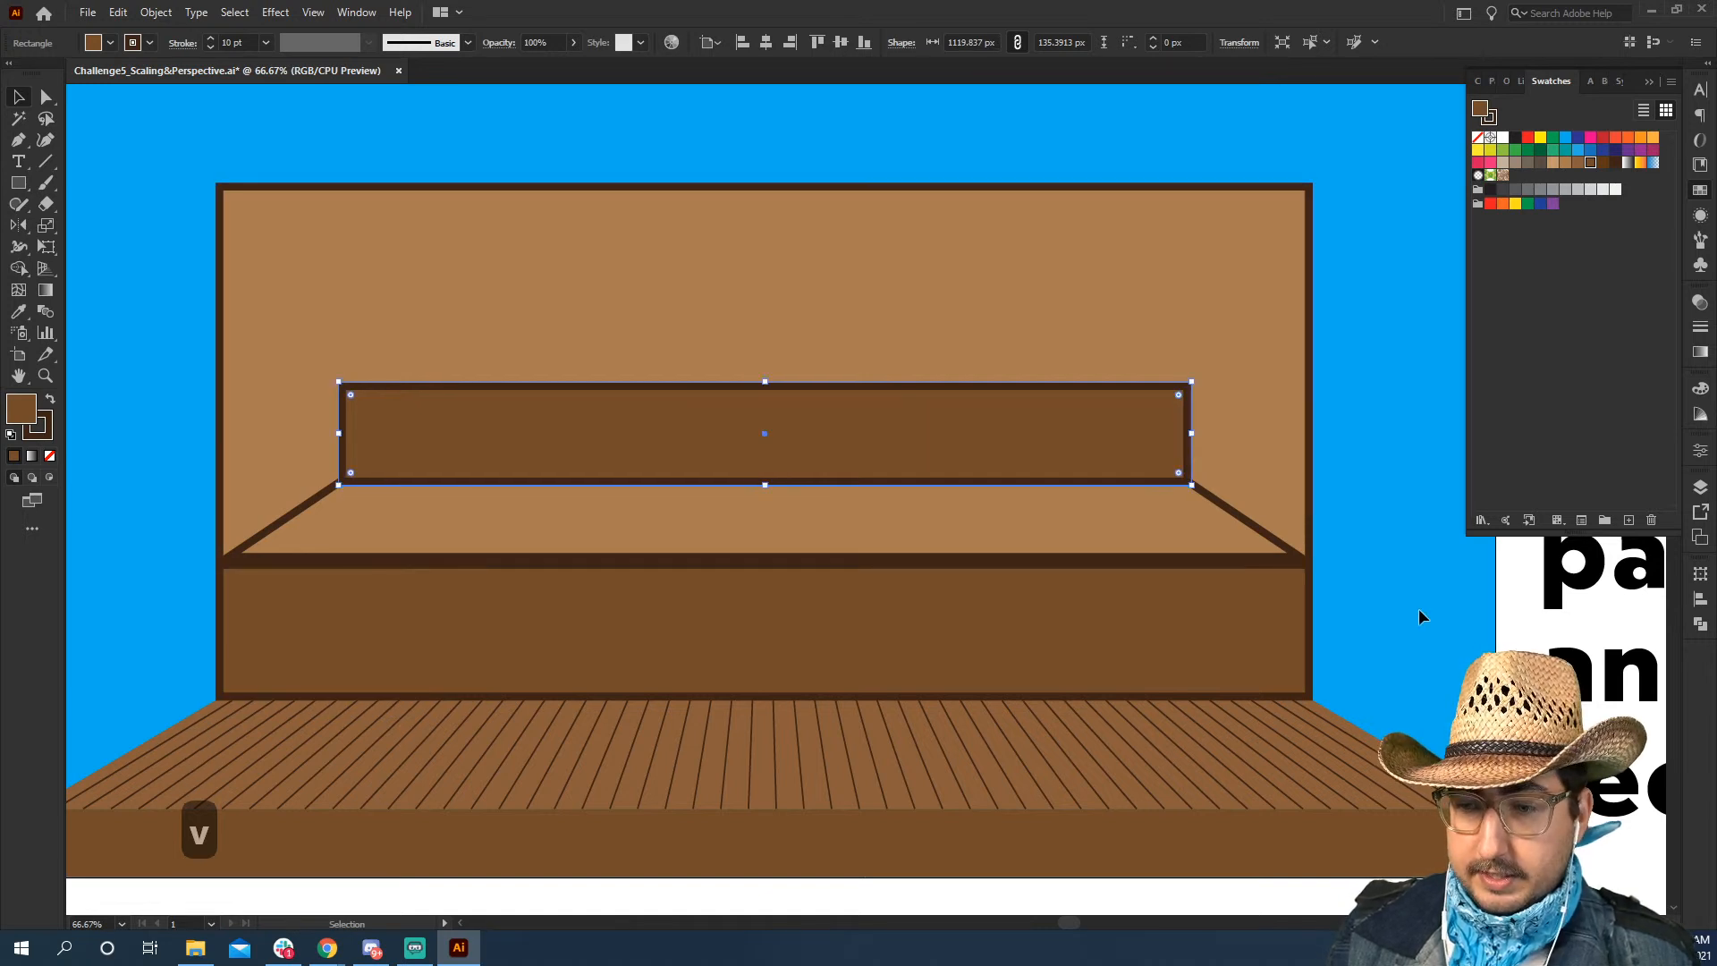
click(1419, 614)
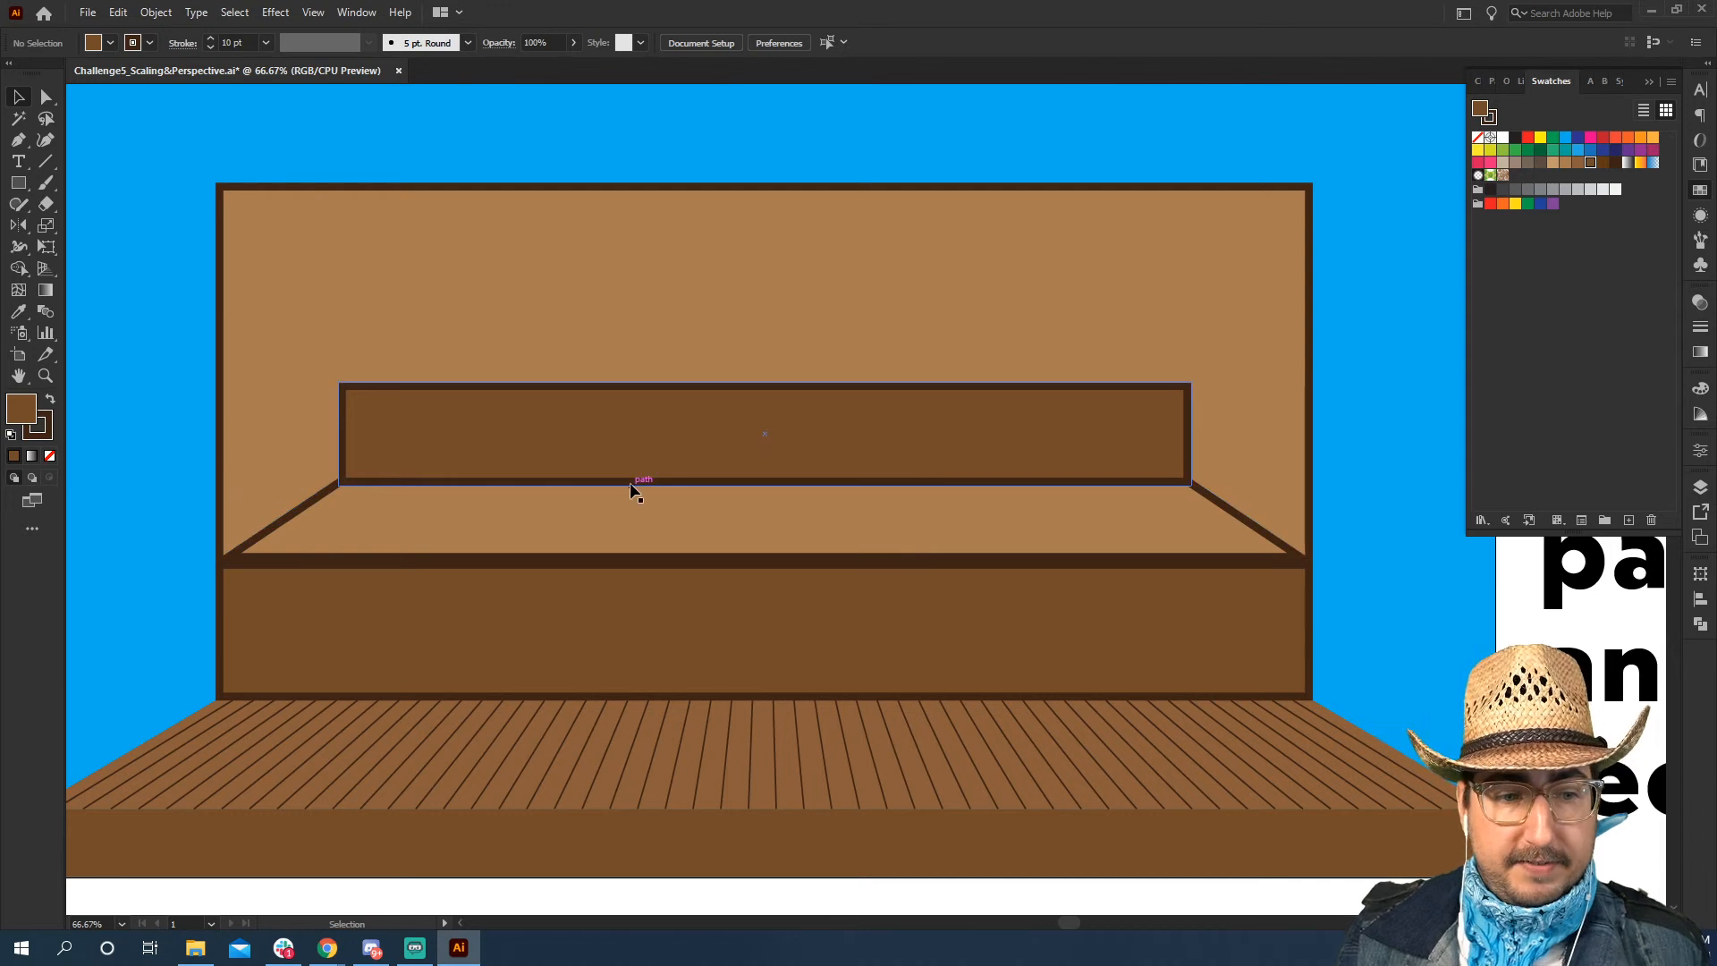
Draw a rectangle about 1120 px wide and 112 px high on top of the upper panel and copy the backdrop's light brown appearance onto it
key(m)
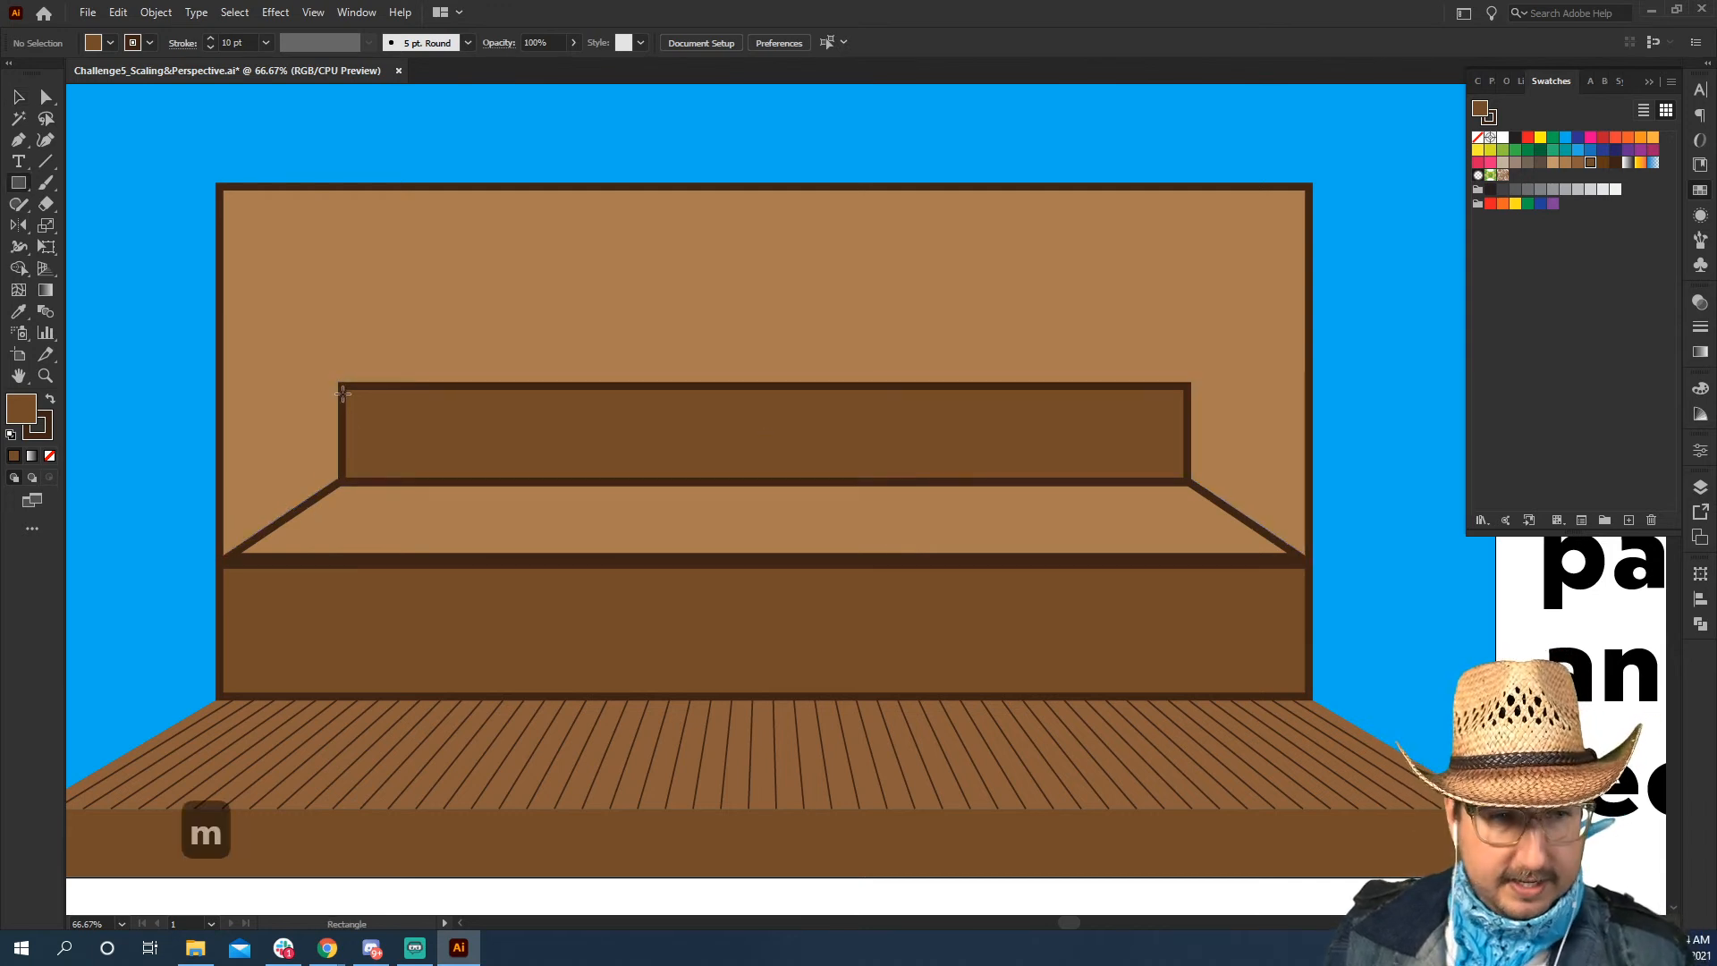
drag(338, 382, 1192, 296)
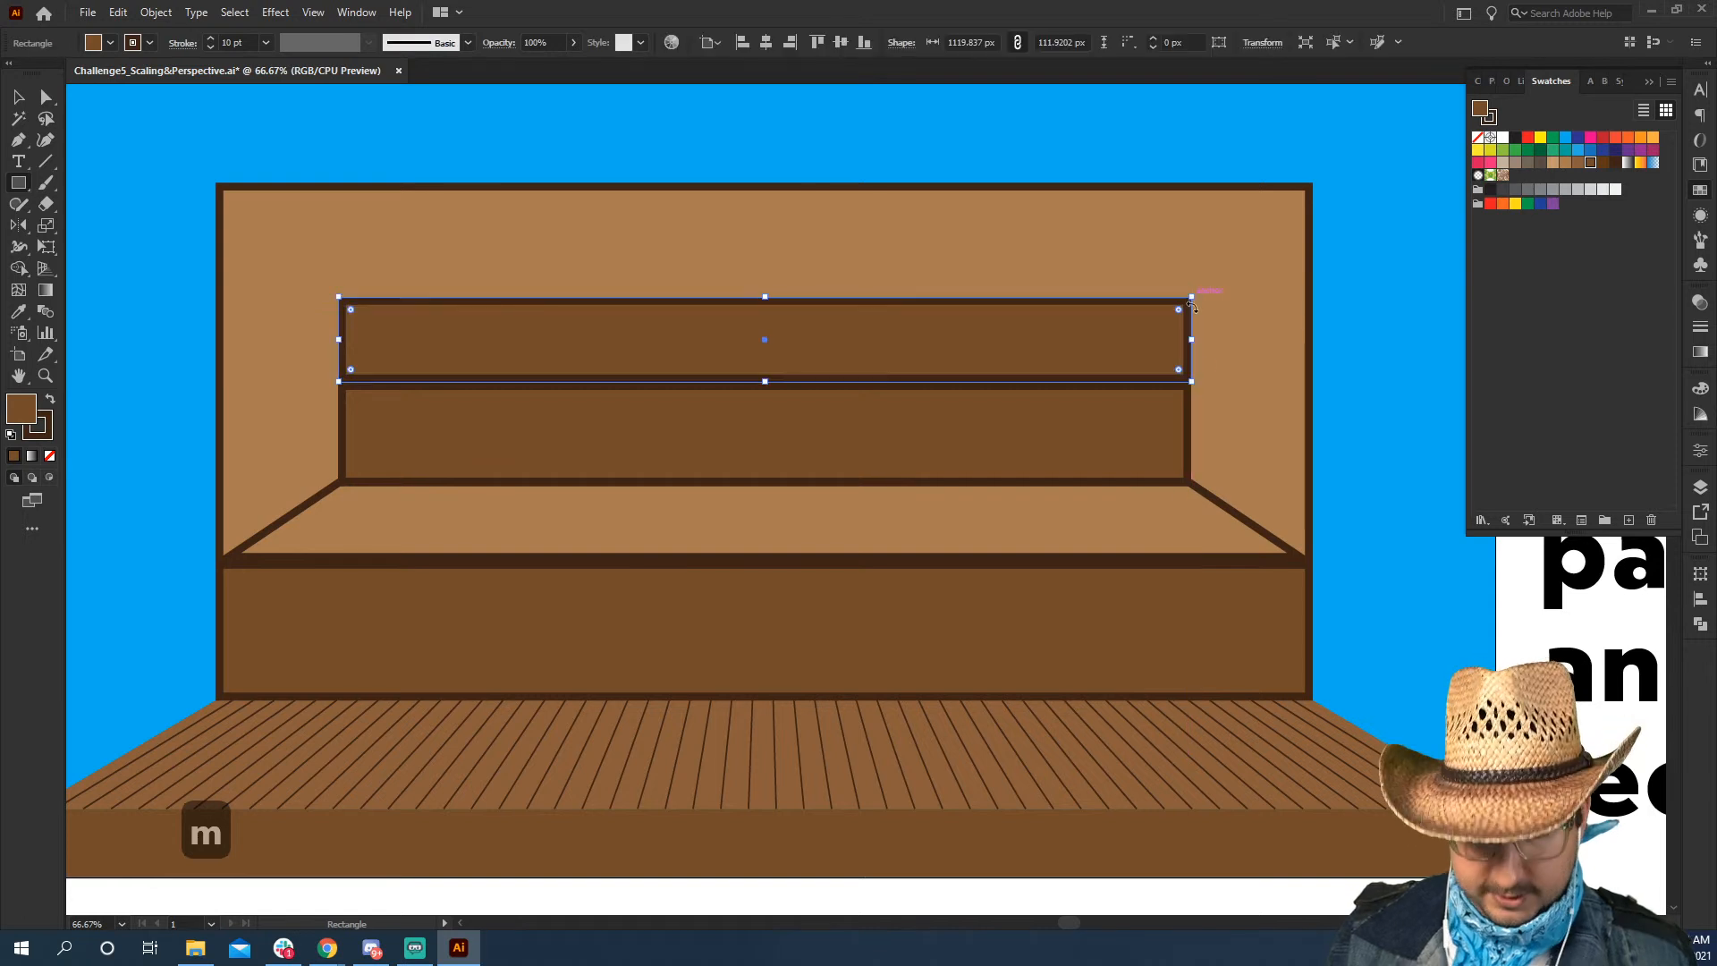
key(i)
click(1219, 486)
Scale the new rectangle's two top anchor points inward to form a trapezoid ledge
key(a)
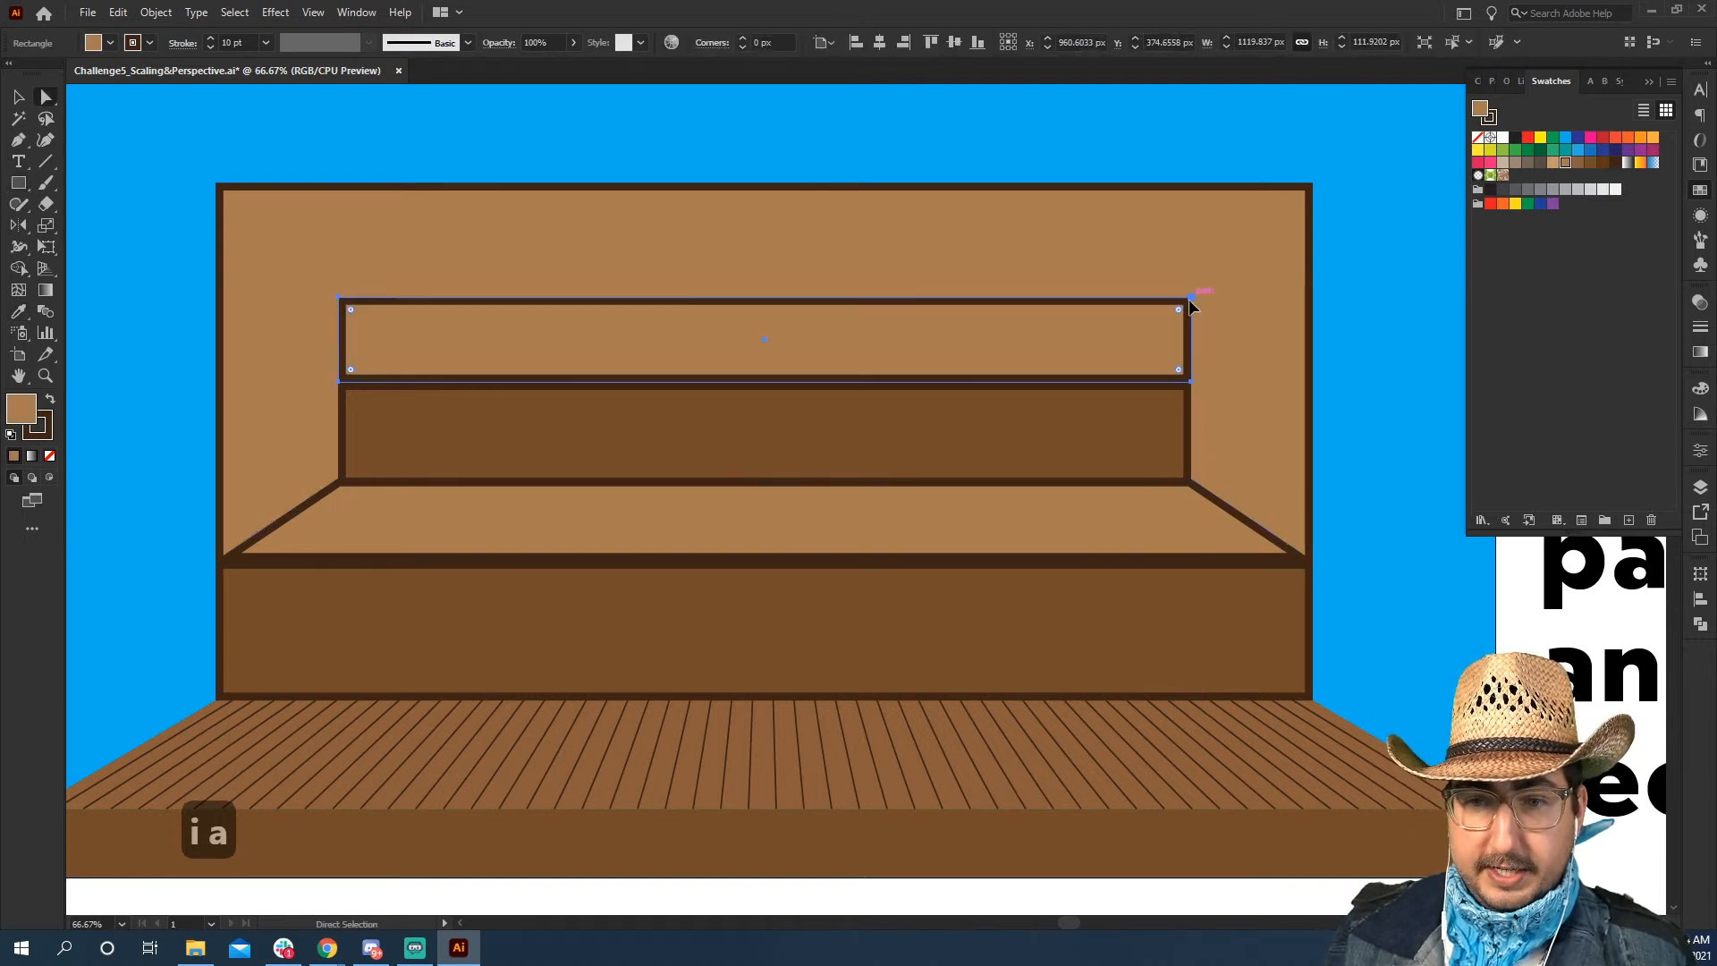
click(1191, 298)
shift+click(341, 297)
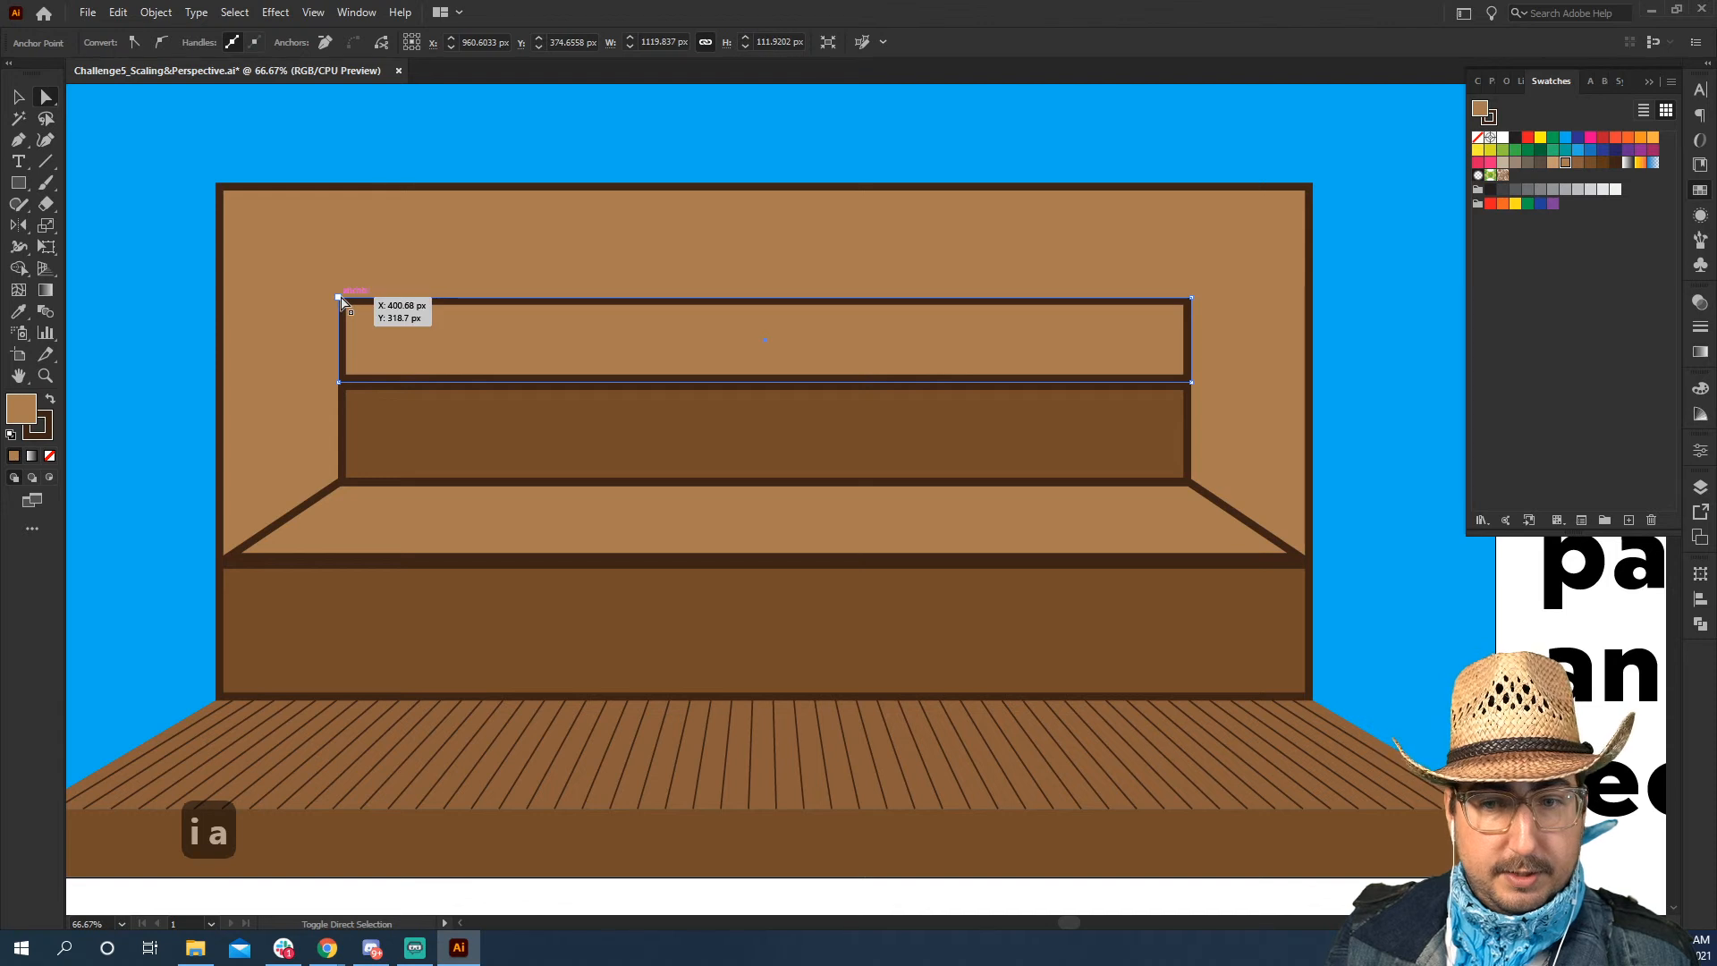
click(341, 298)
shift+click(1192, 298)
key(s)
drag(1293, 208, 1129, 223)
key(v)
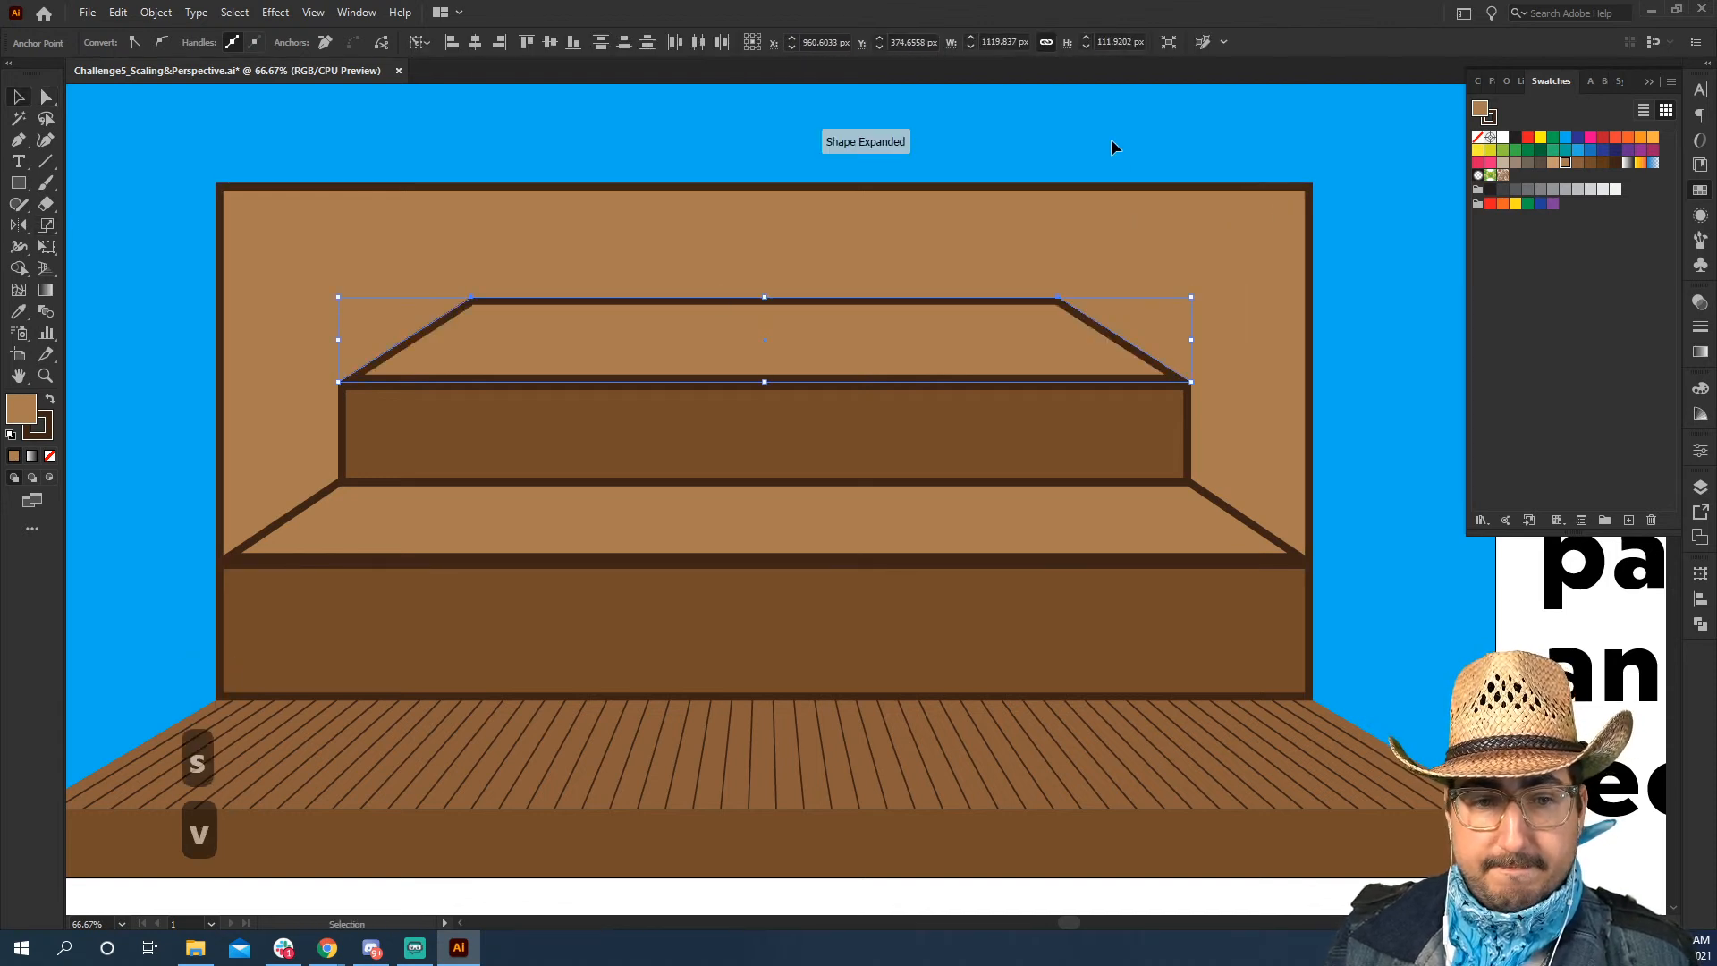
click(1111, 140)
Scale the upper ledge's two back corners slightly further inward and deselect the shape
key(a)
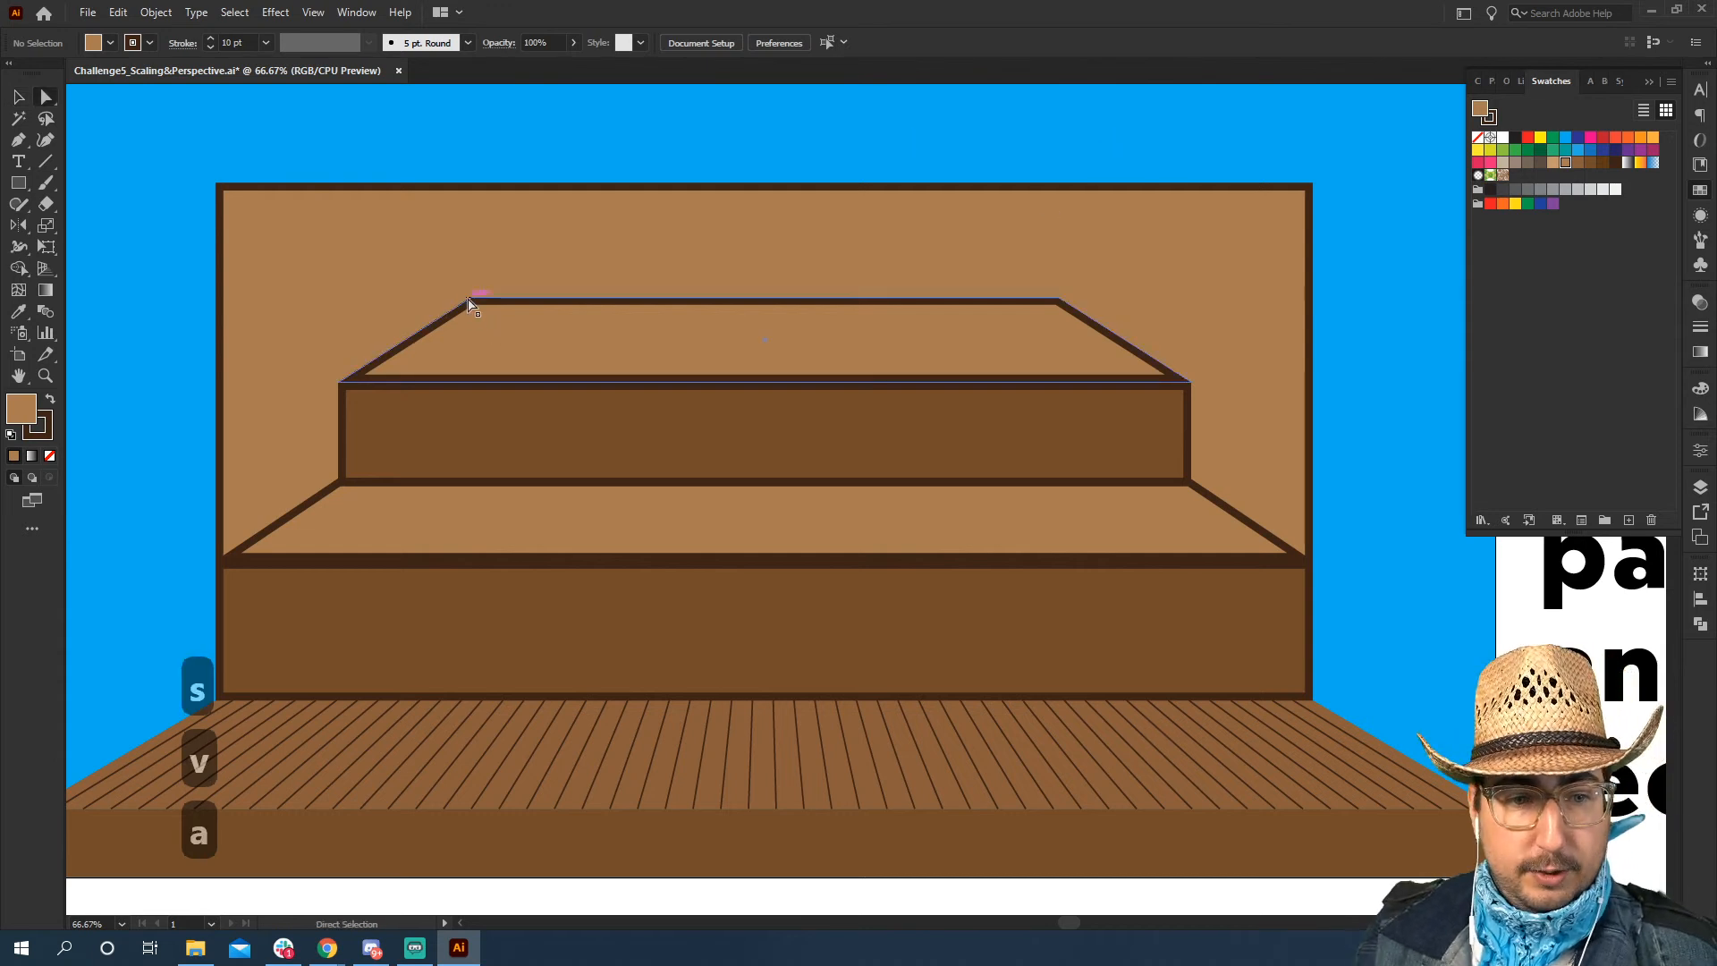
click(471, 300)
shift+click(1057, 299)
key(s)
mouse_move(1149, 164)
mouse_down()
mouse_move(1163, 175)
mouse_move(1117, 178)
mouse_move(1138, 157)
mouse_up()
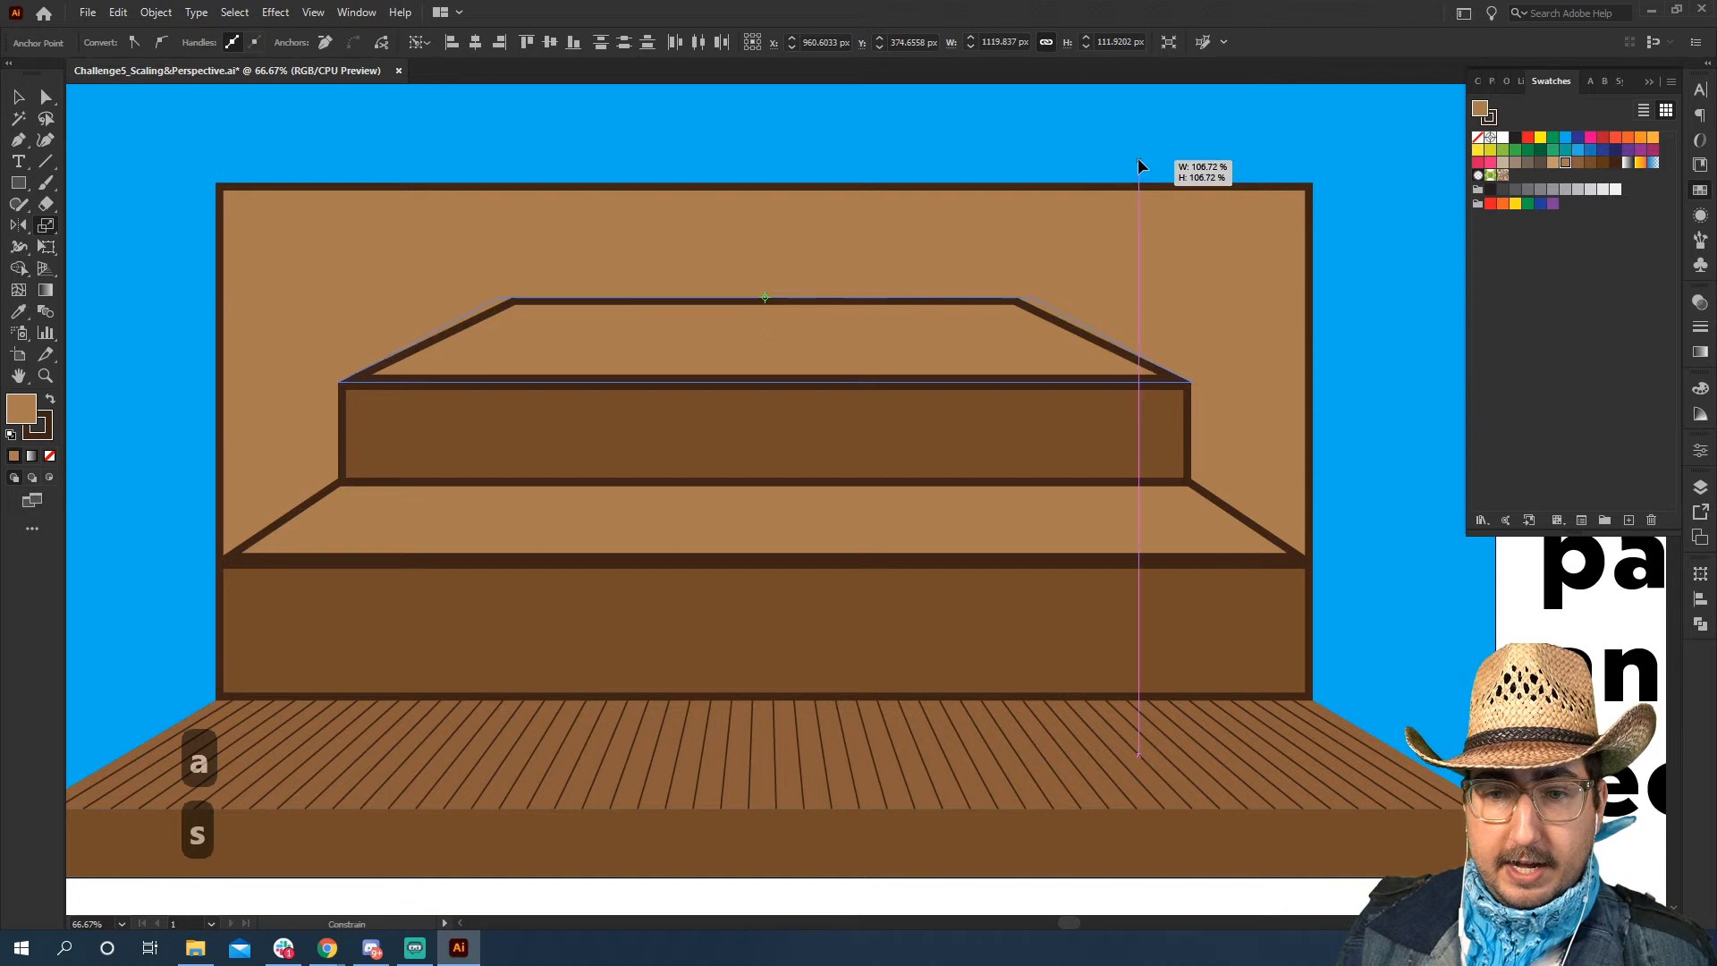
key(v)
click(1109, 145)
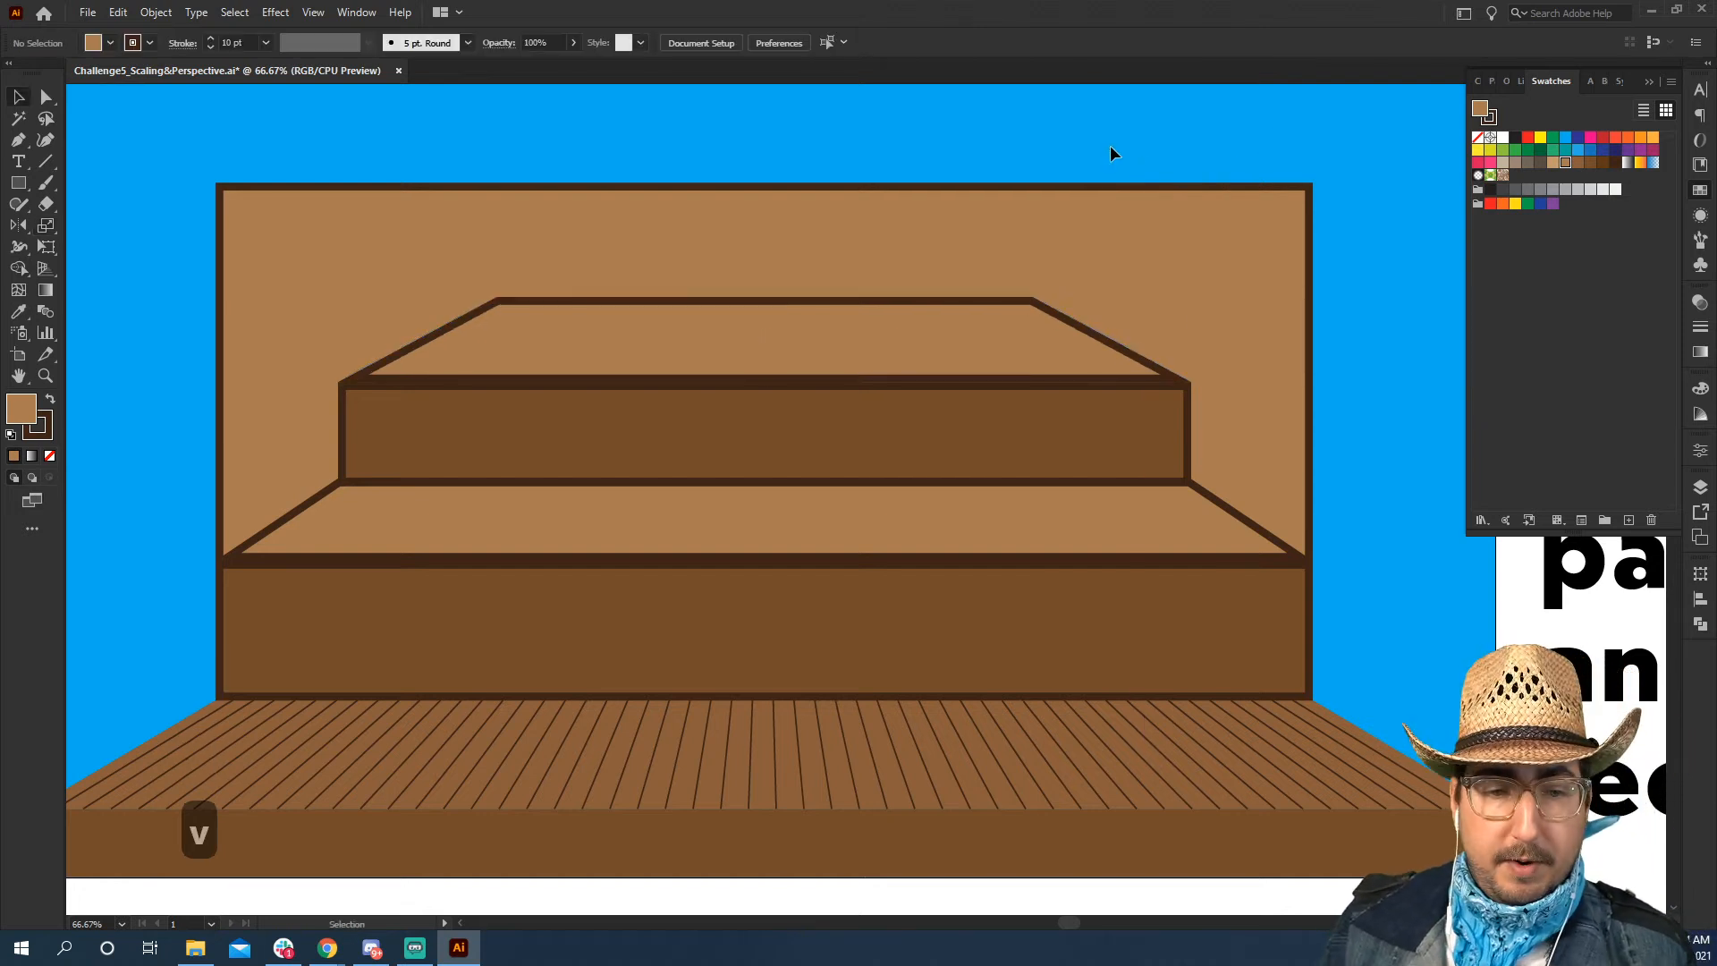
Nudge the upper ledge down slightly so its front border overlaps the panel's top border
click(895, 301)
key(v)
key(Down)
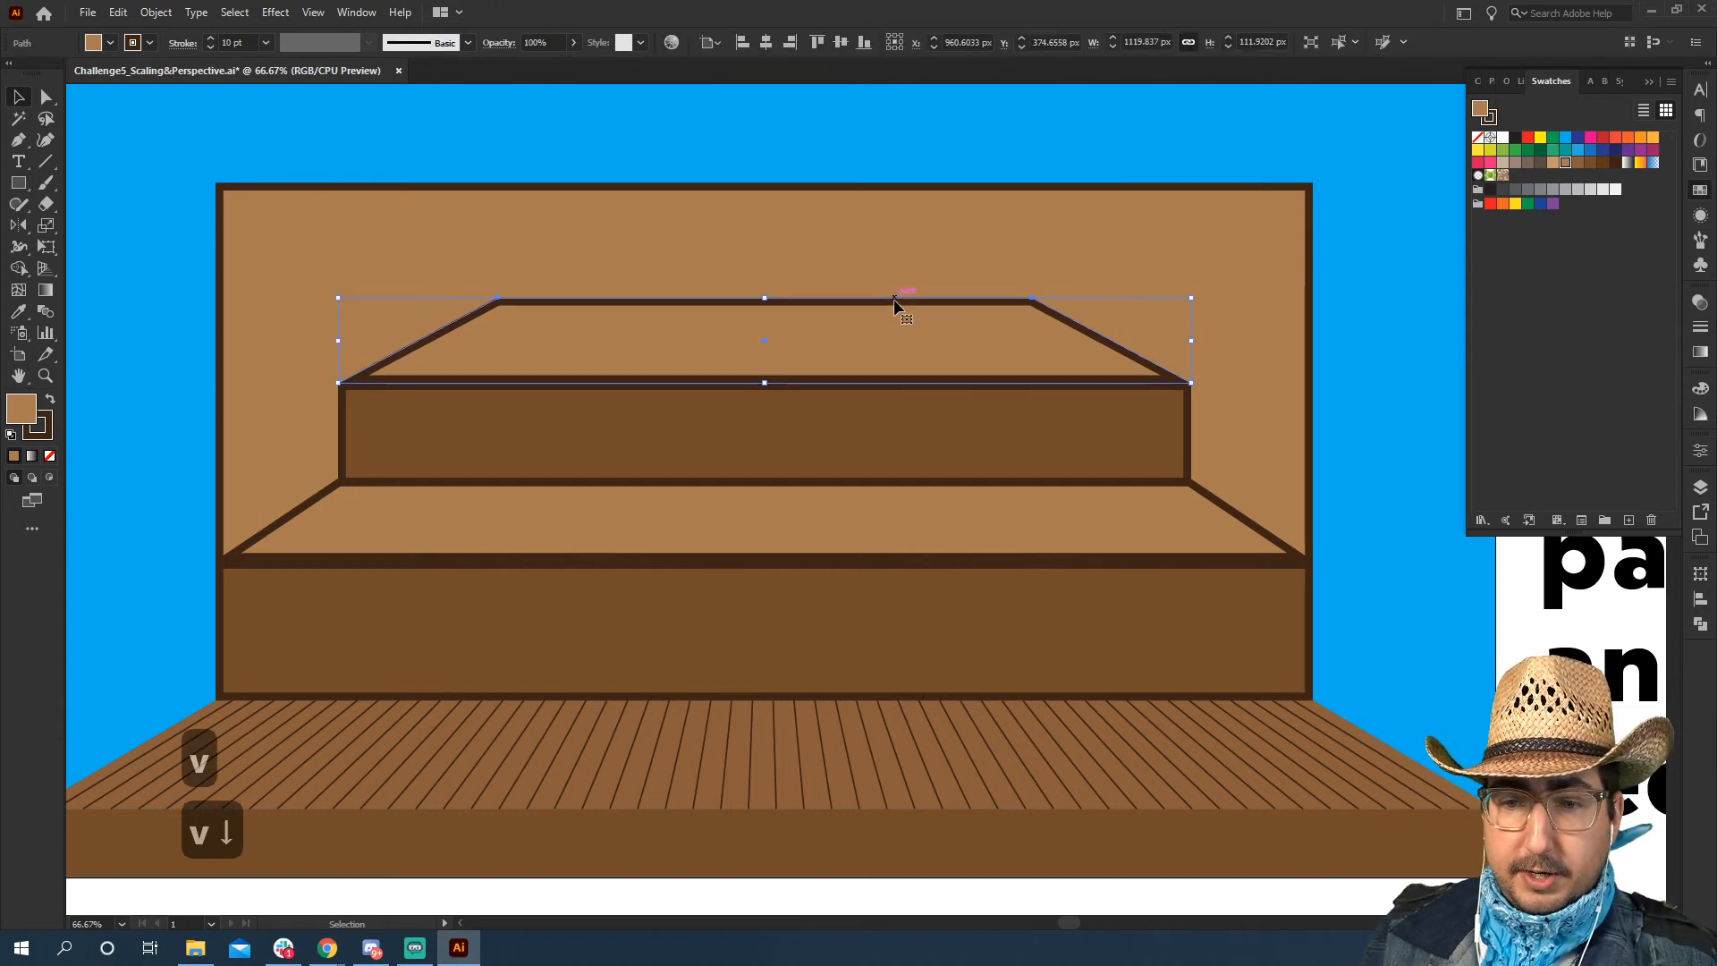
key(Down)
key(Down)
key(Down)
key(Down)
key(Down)
key(Down)
key(Up)
key(Up)
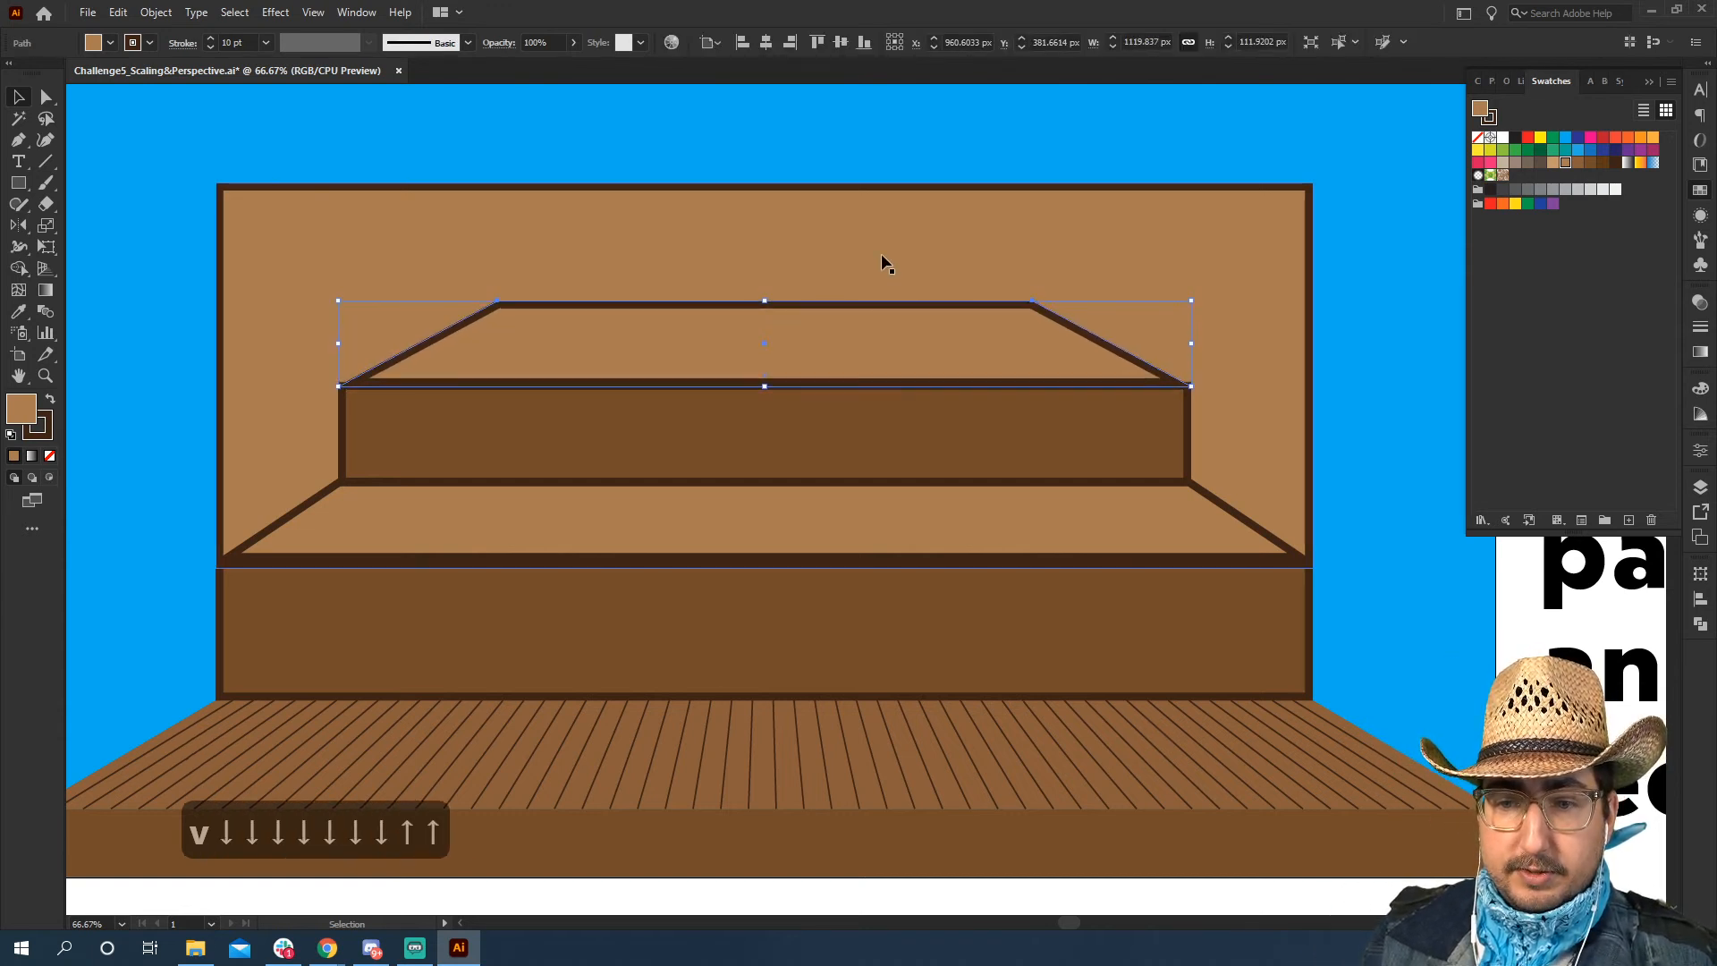
key(Up)
key(Up)
key(Up)
click(866, 150)
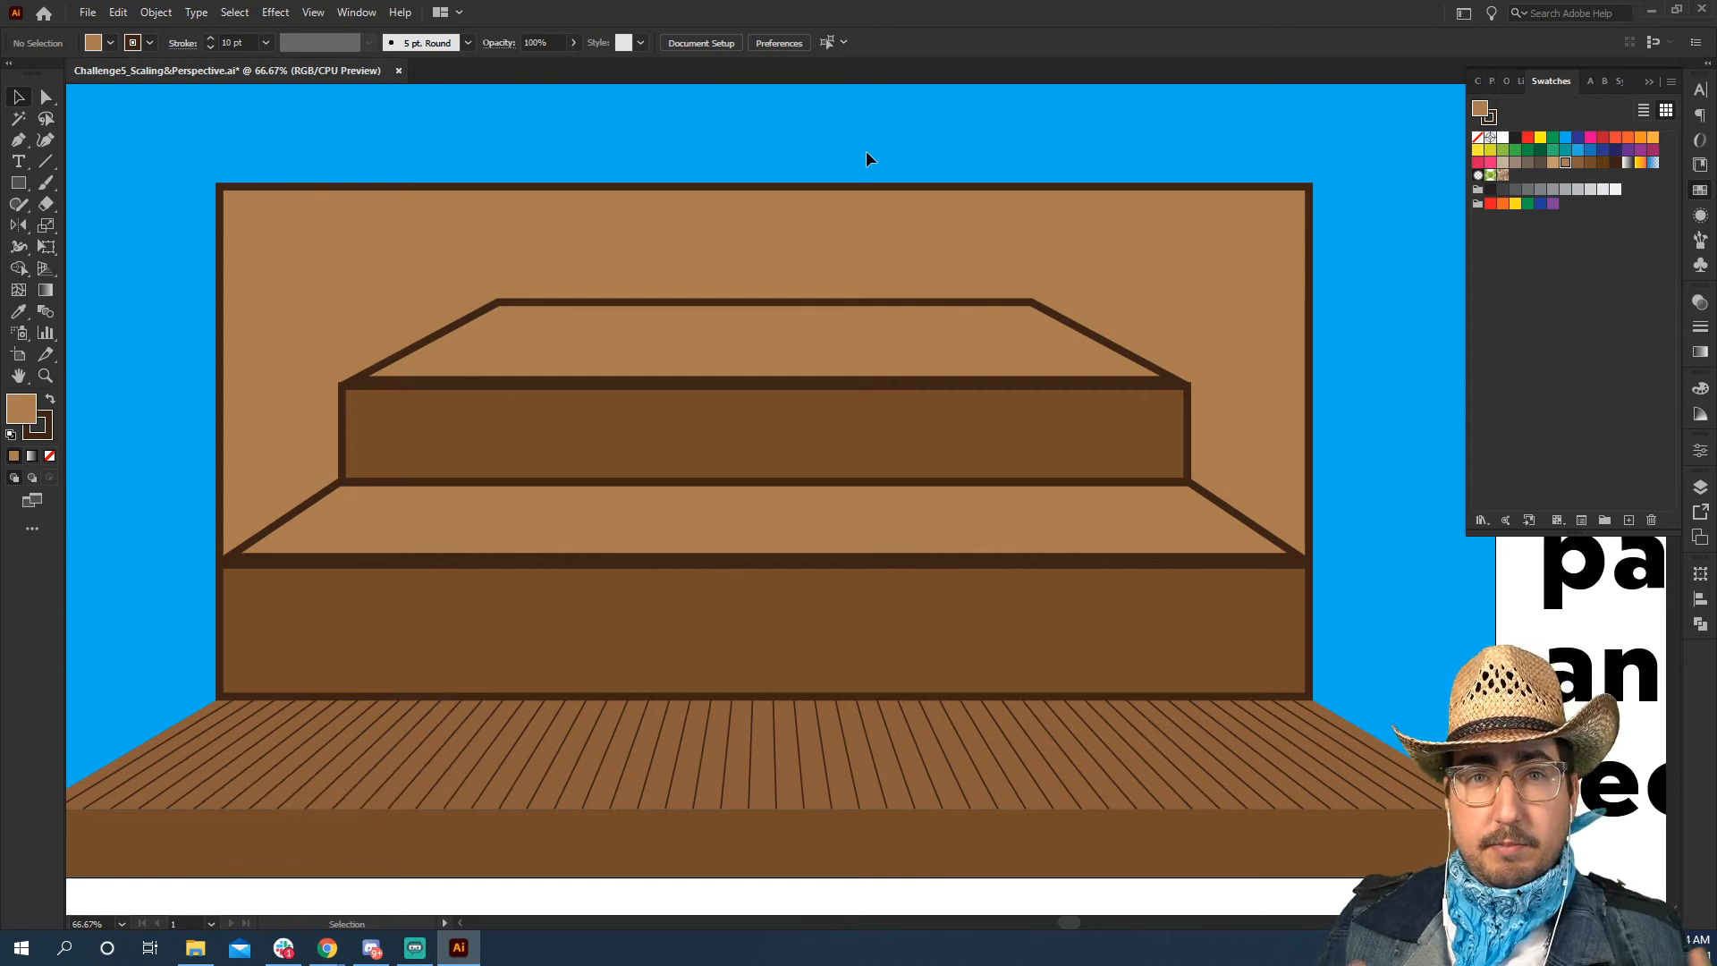
Draw a small circle about 22 px across on the blue area beside the stage
key(l)
mouse_move(871, 259)
mouse_down()
mouse_move(891, 278)
mouse_move(1383, 291)
mouse_up()
key(v)
click(916, 159)
key(space)
drag(1359, 360, 854, 348)
key(z)
click(906, 285)
click(852, 506)
click(852, 506)
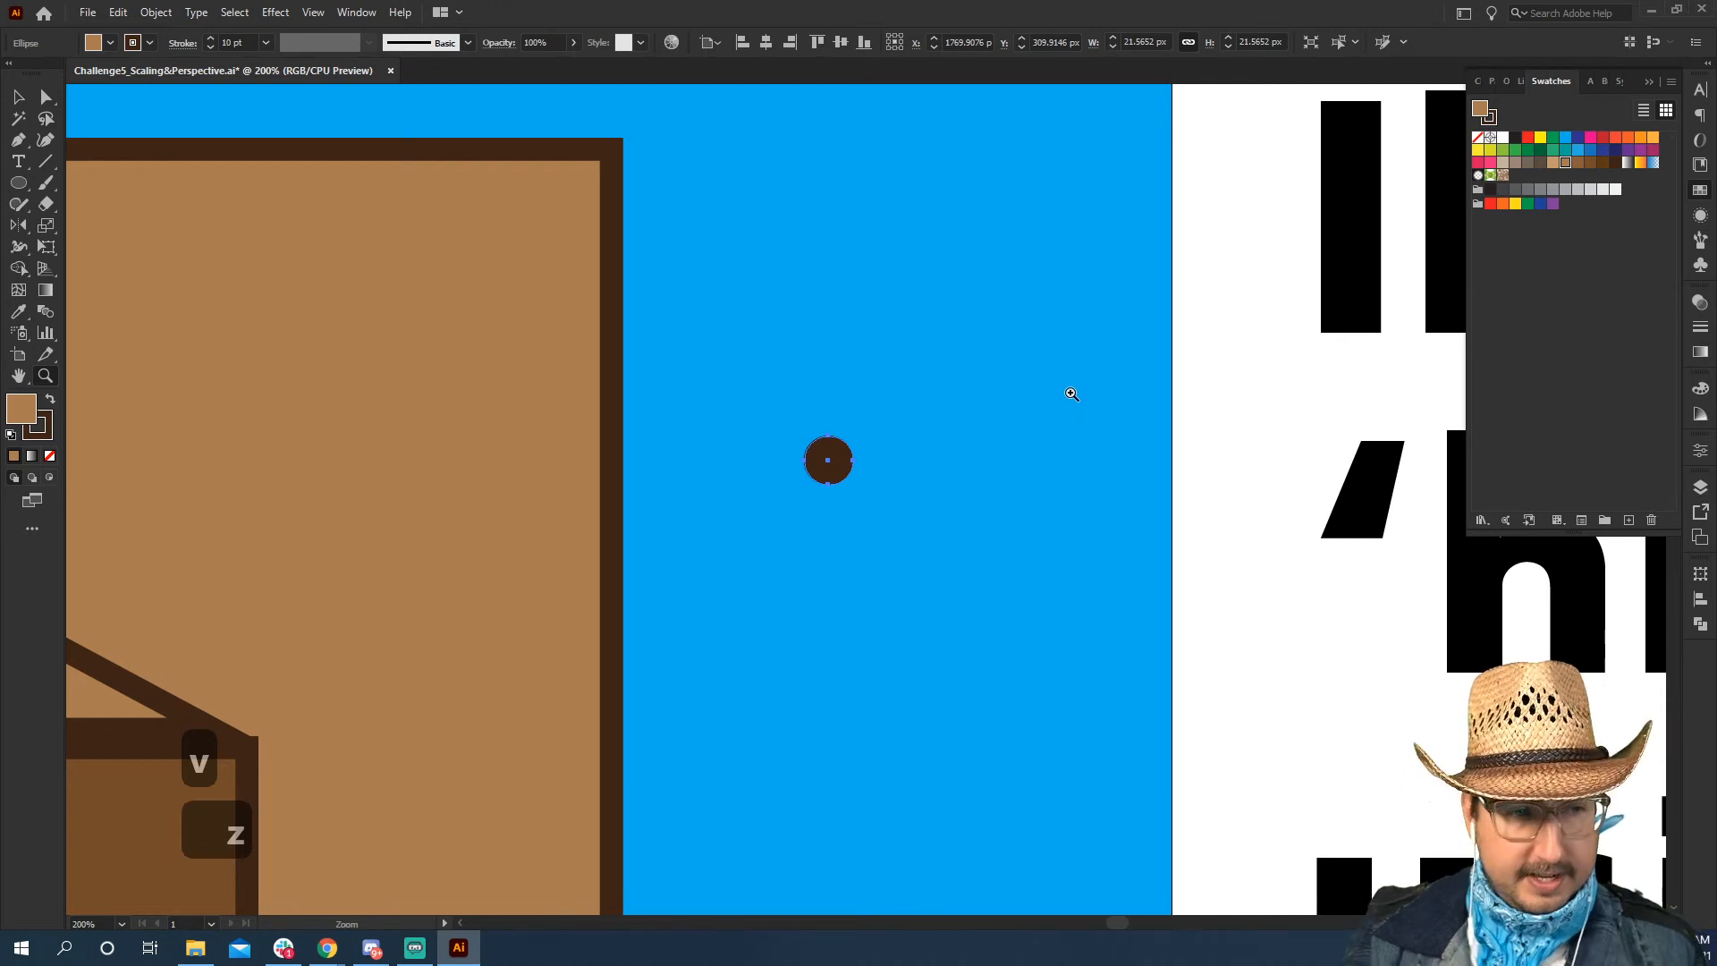
Remove the small circle's fill, make its stroke red and align the stroke to the centre of the path
key(slash)
key(x)
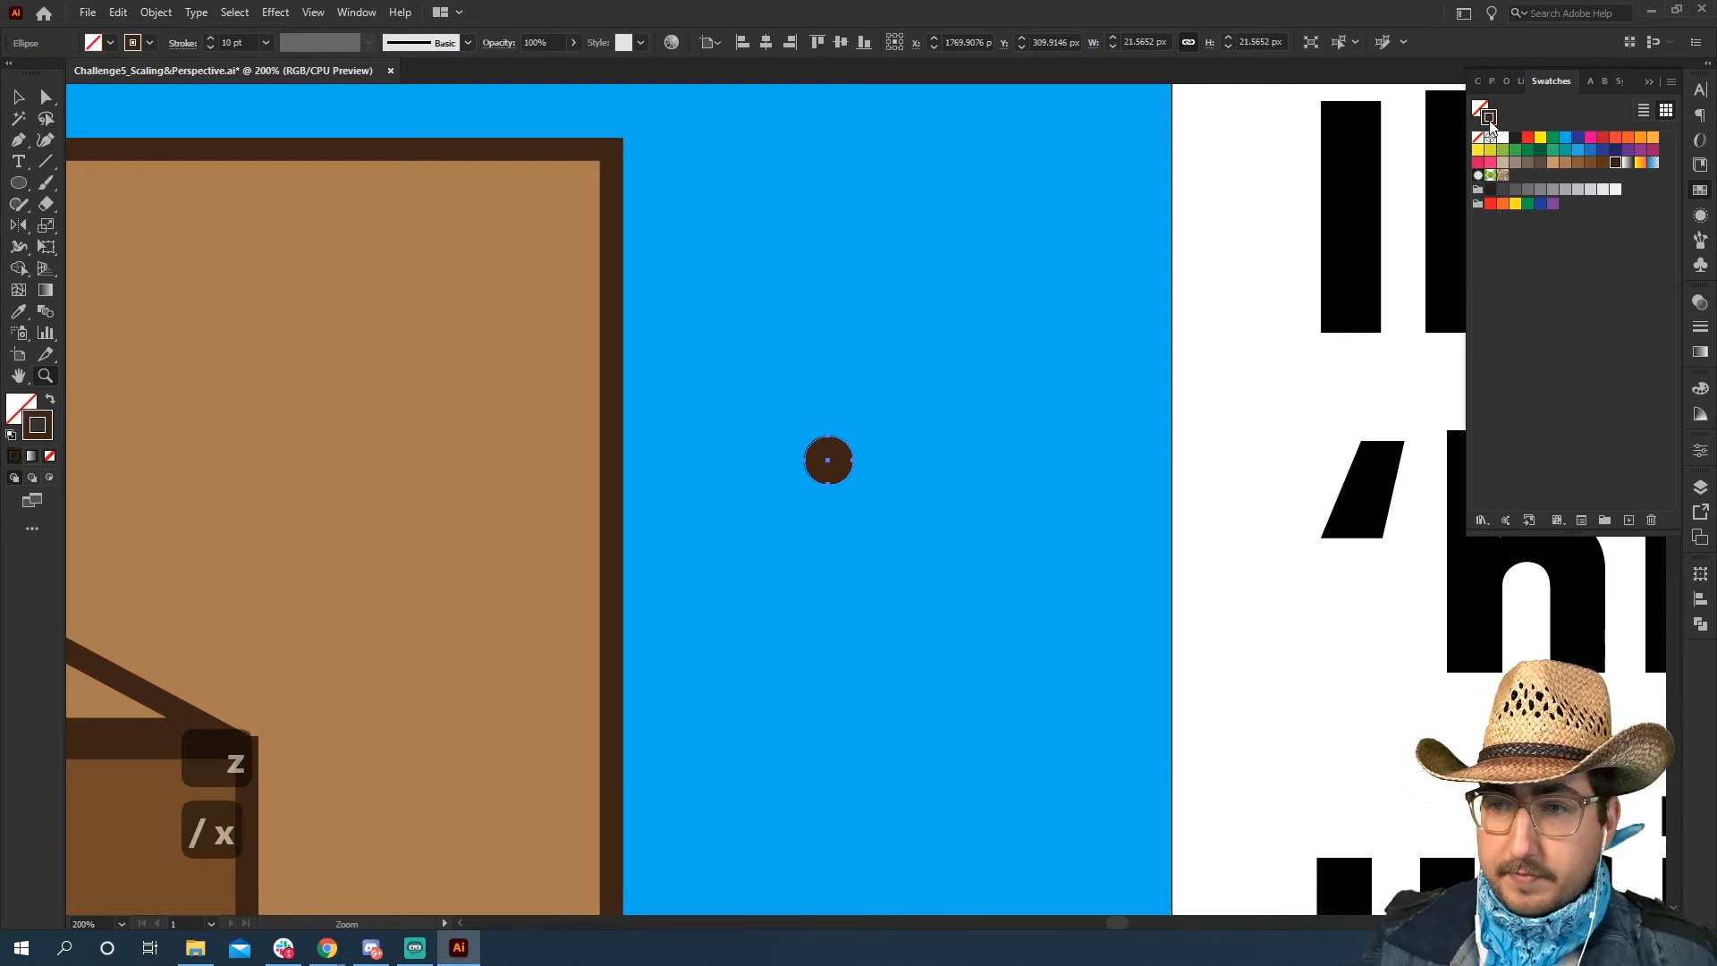
click(1527, 137)
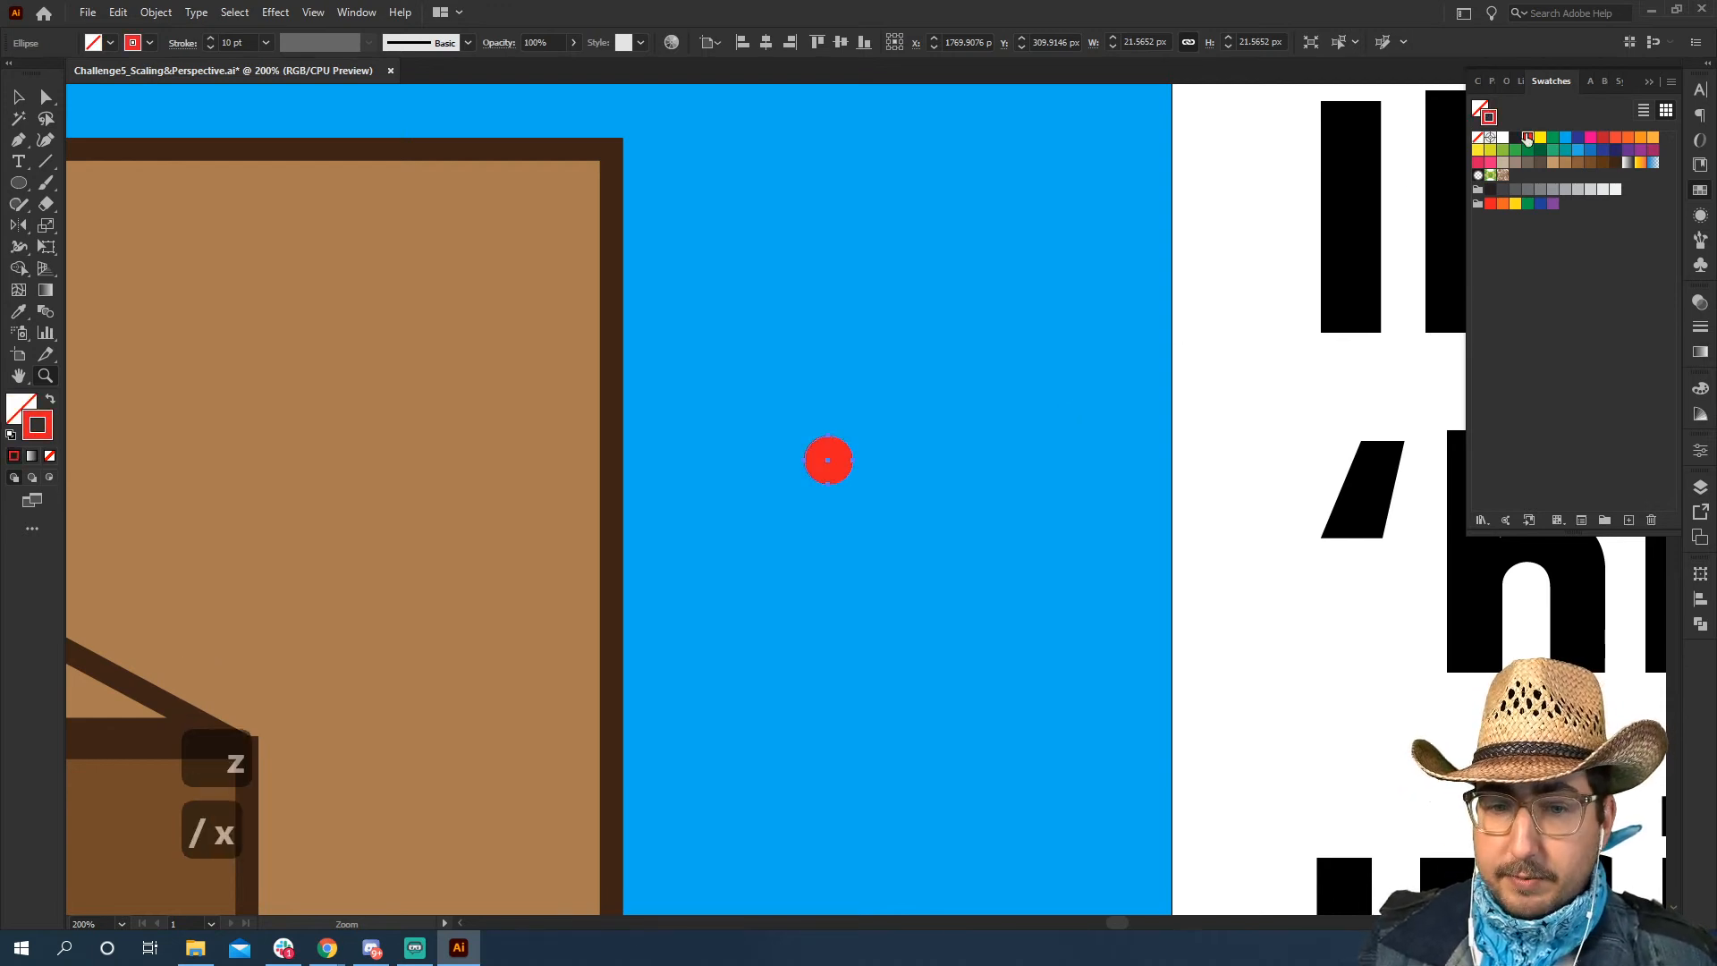
click(1700, 329)
click(1544, 394)
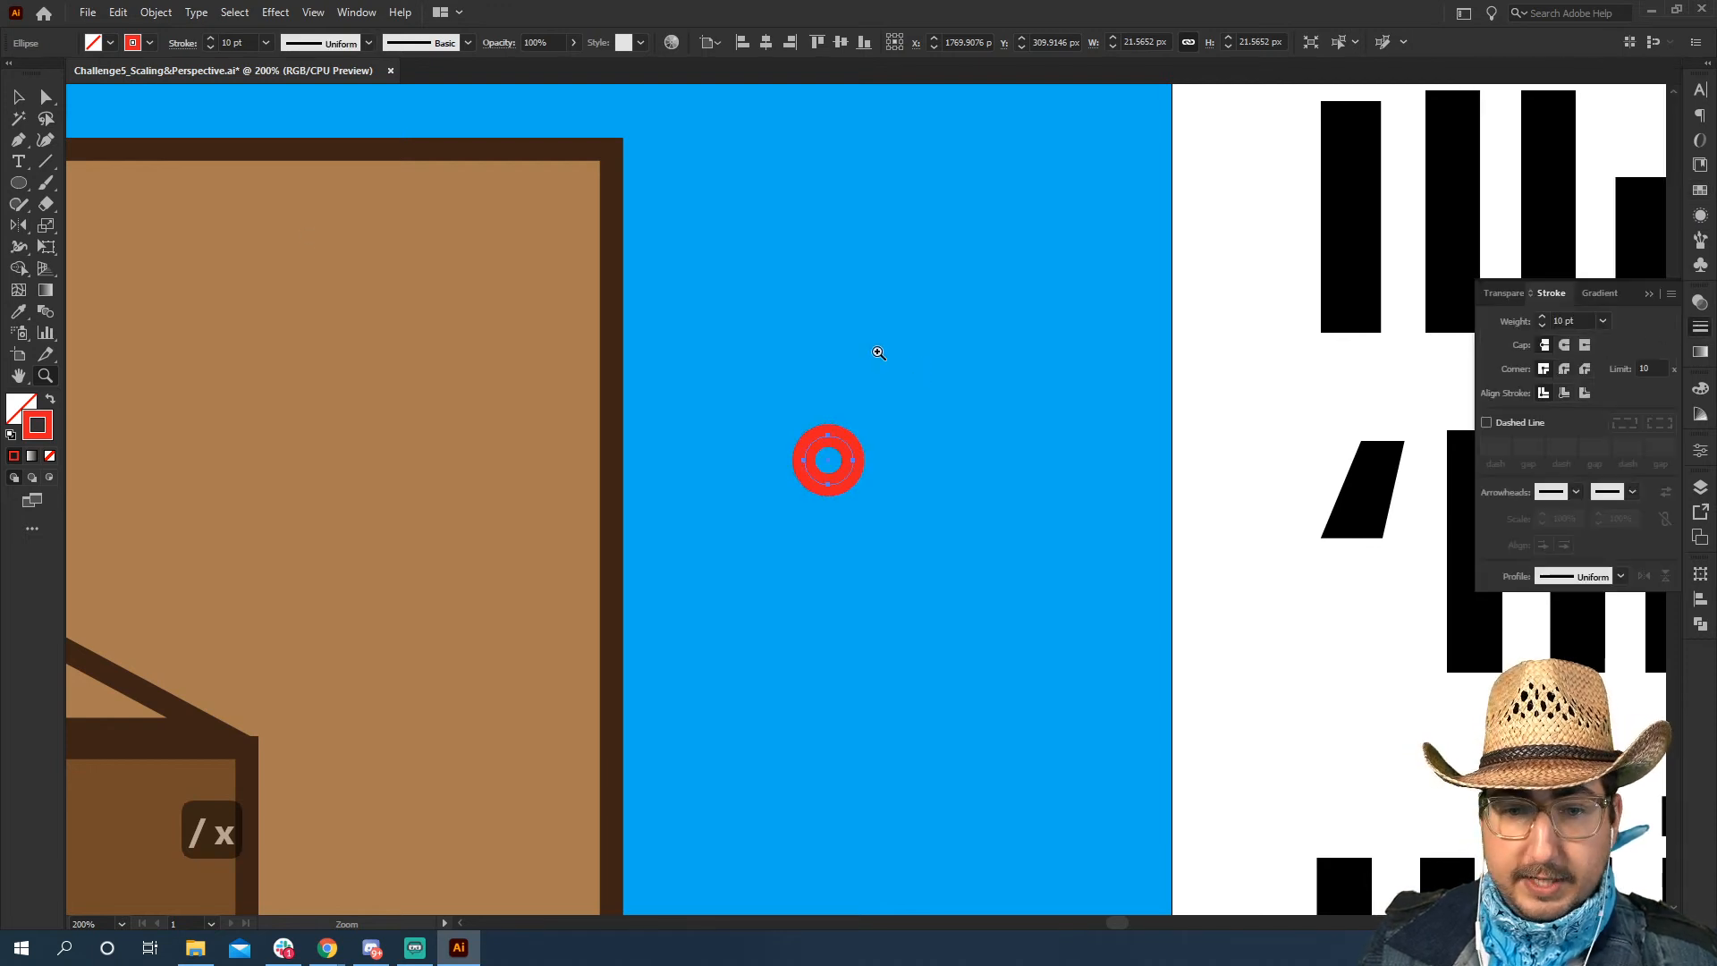
key(v)
click(811, 294)
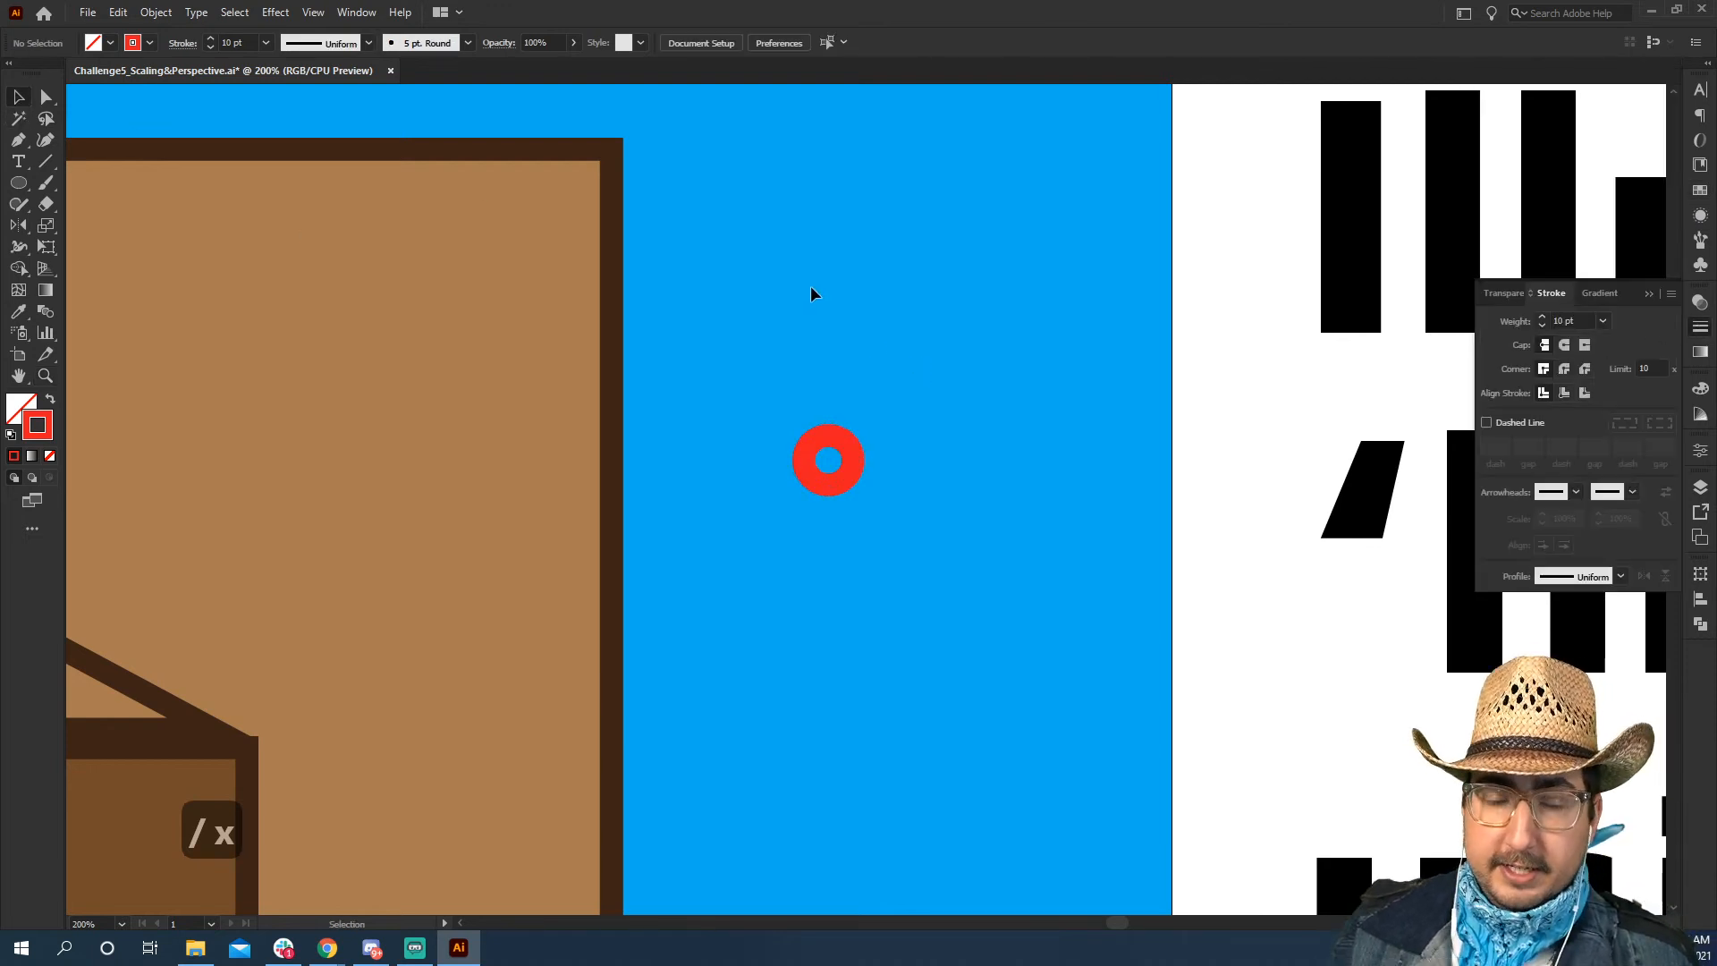
Offset the red circle's path by 20 px with miter joins to add an outer ring
click(836, 447)
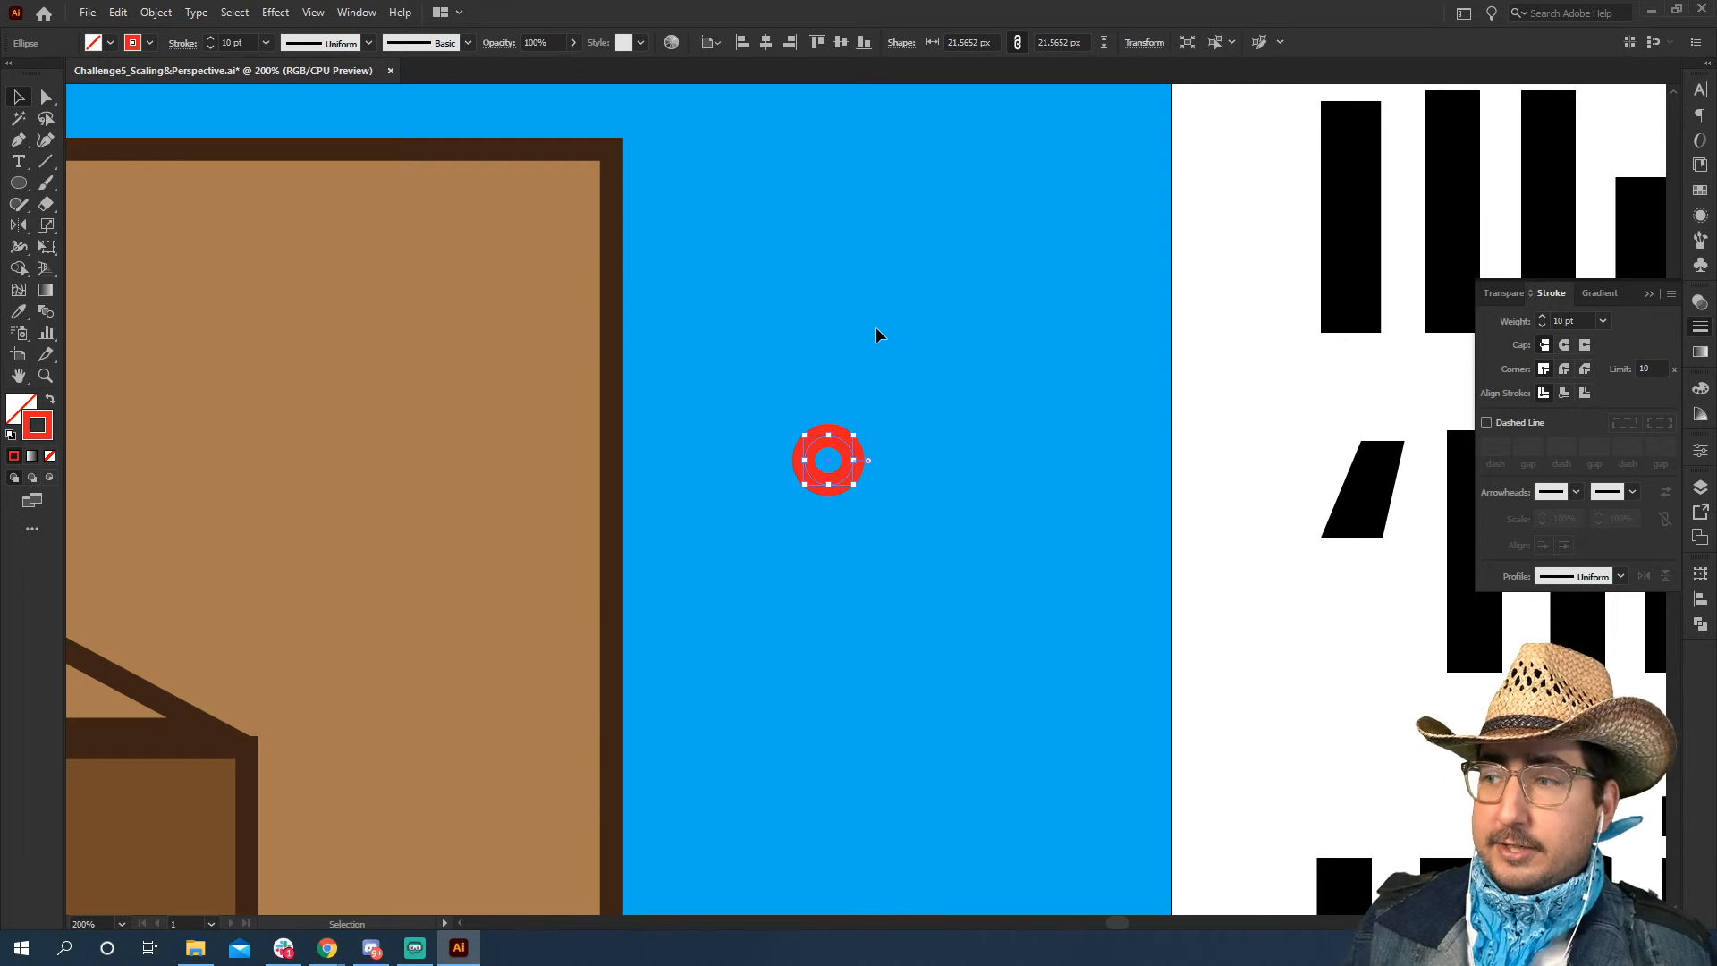
click(156, 16)
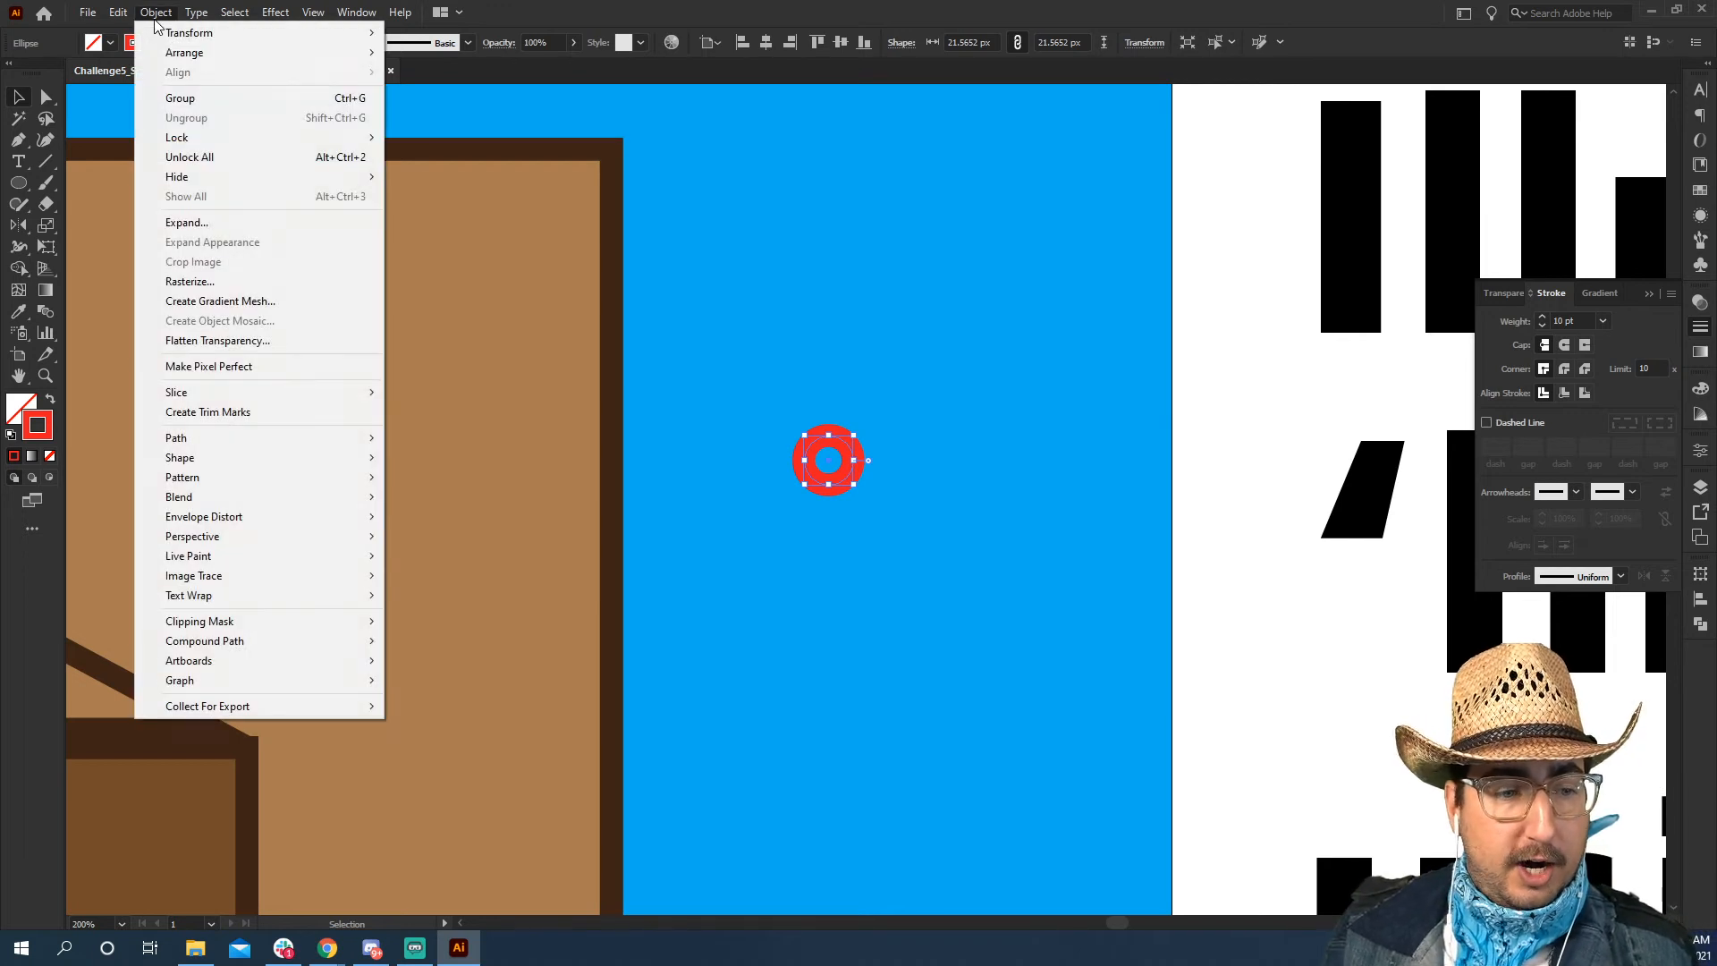
mouse_move(276, 436)
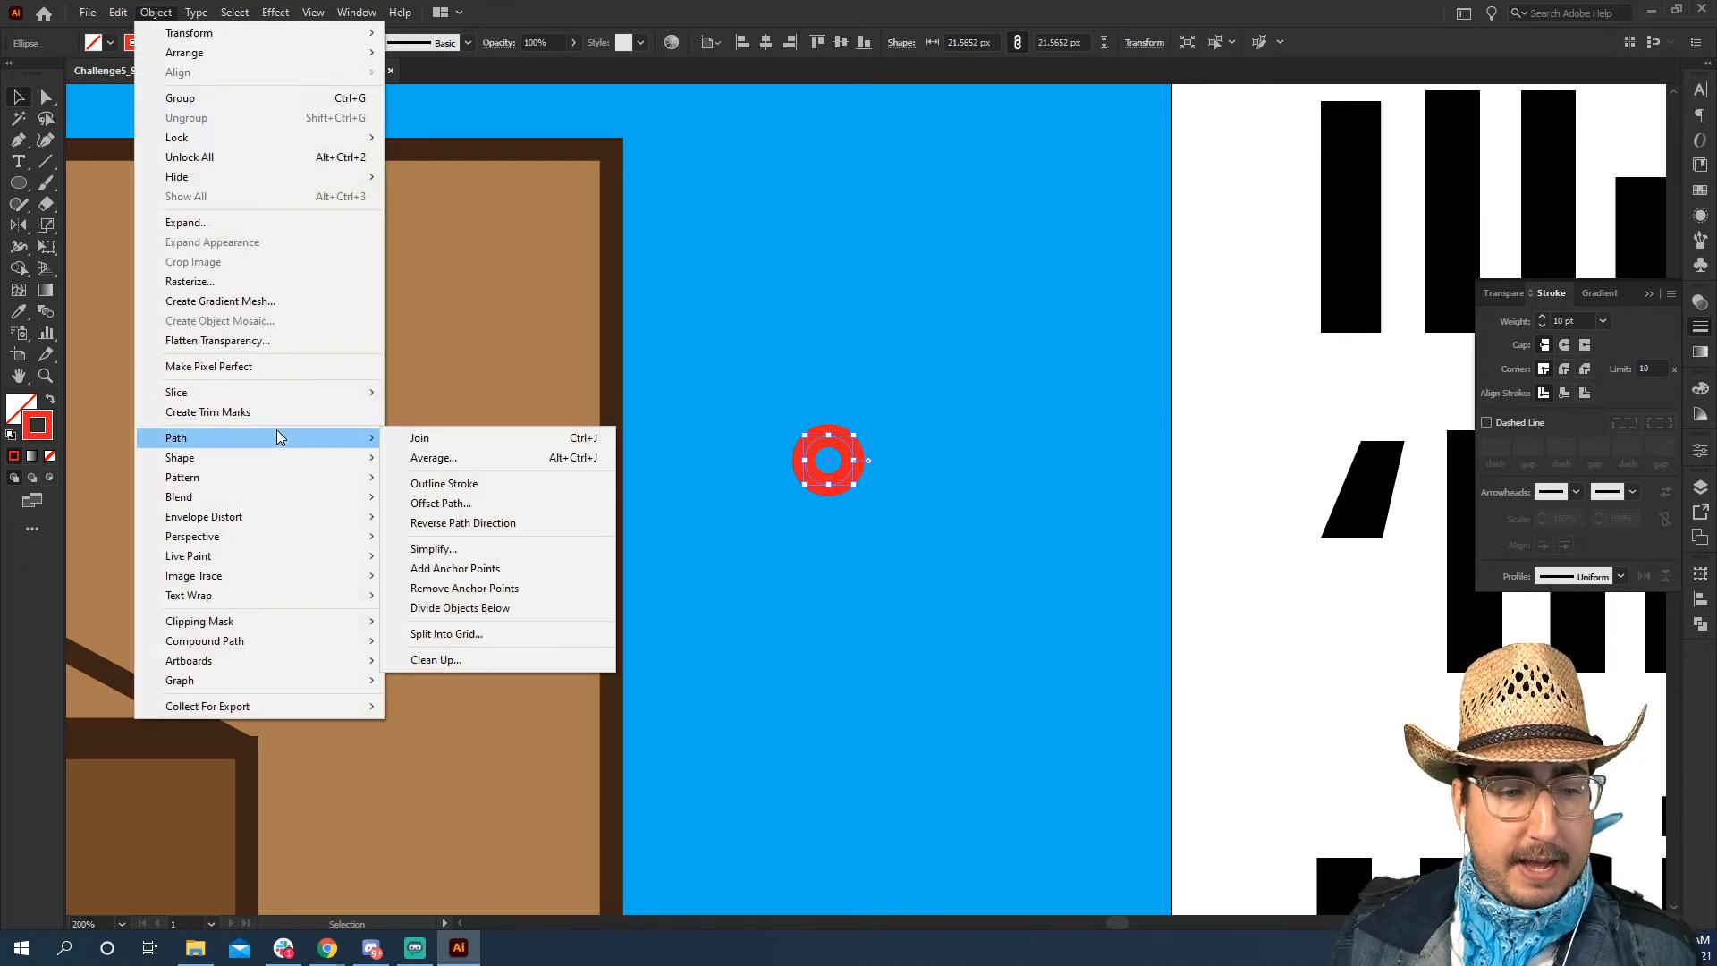
click(474, 504)
drag(973, 365, 1141, 313)
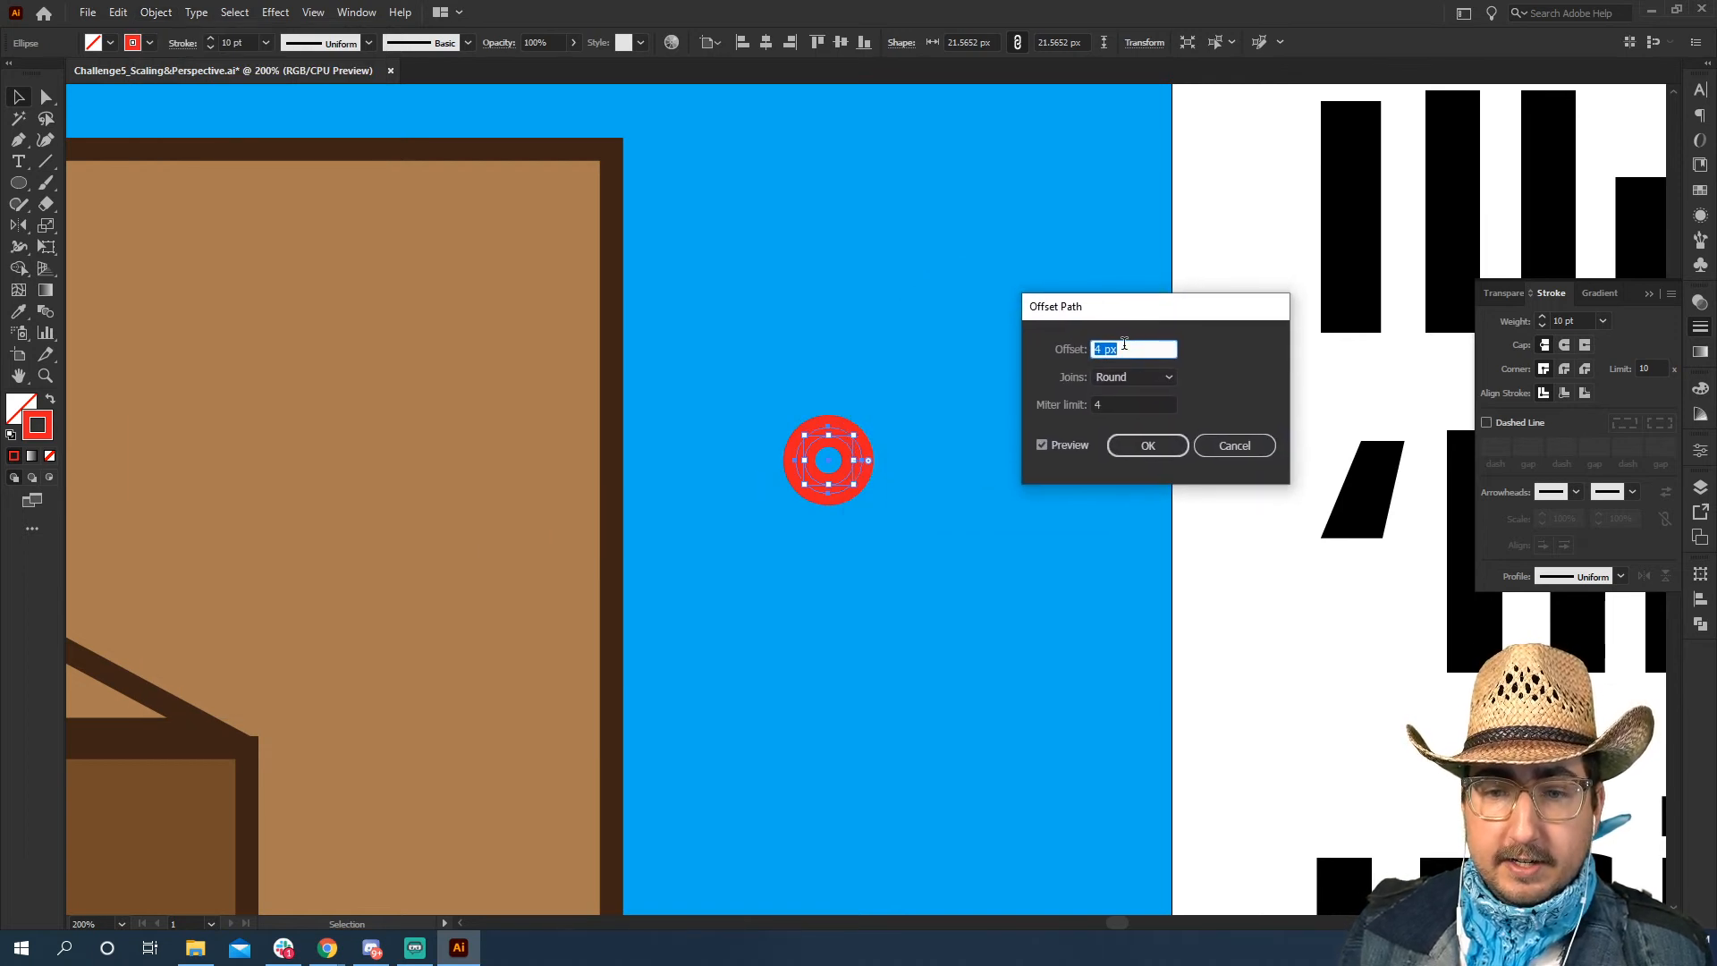
click(1129, 376)
click(1125, 388)
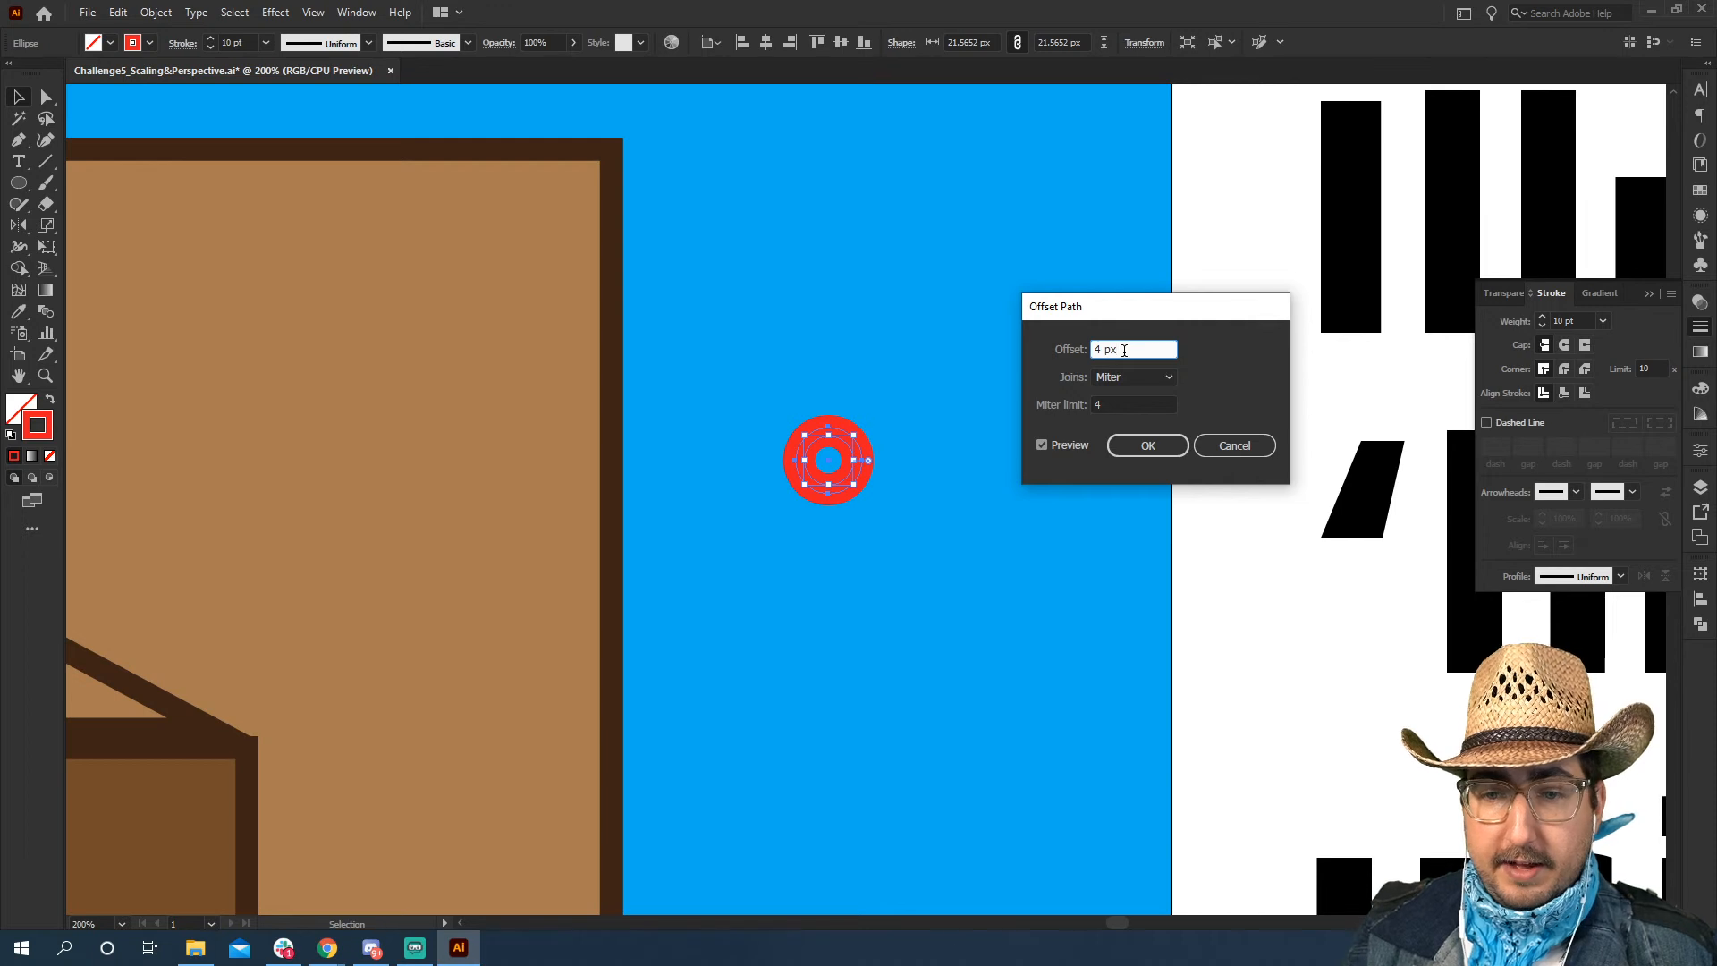
key(shift+Up)
key(shift+Up)
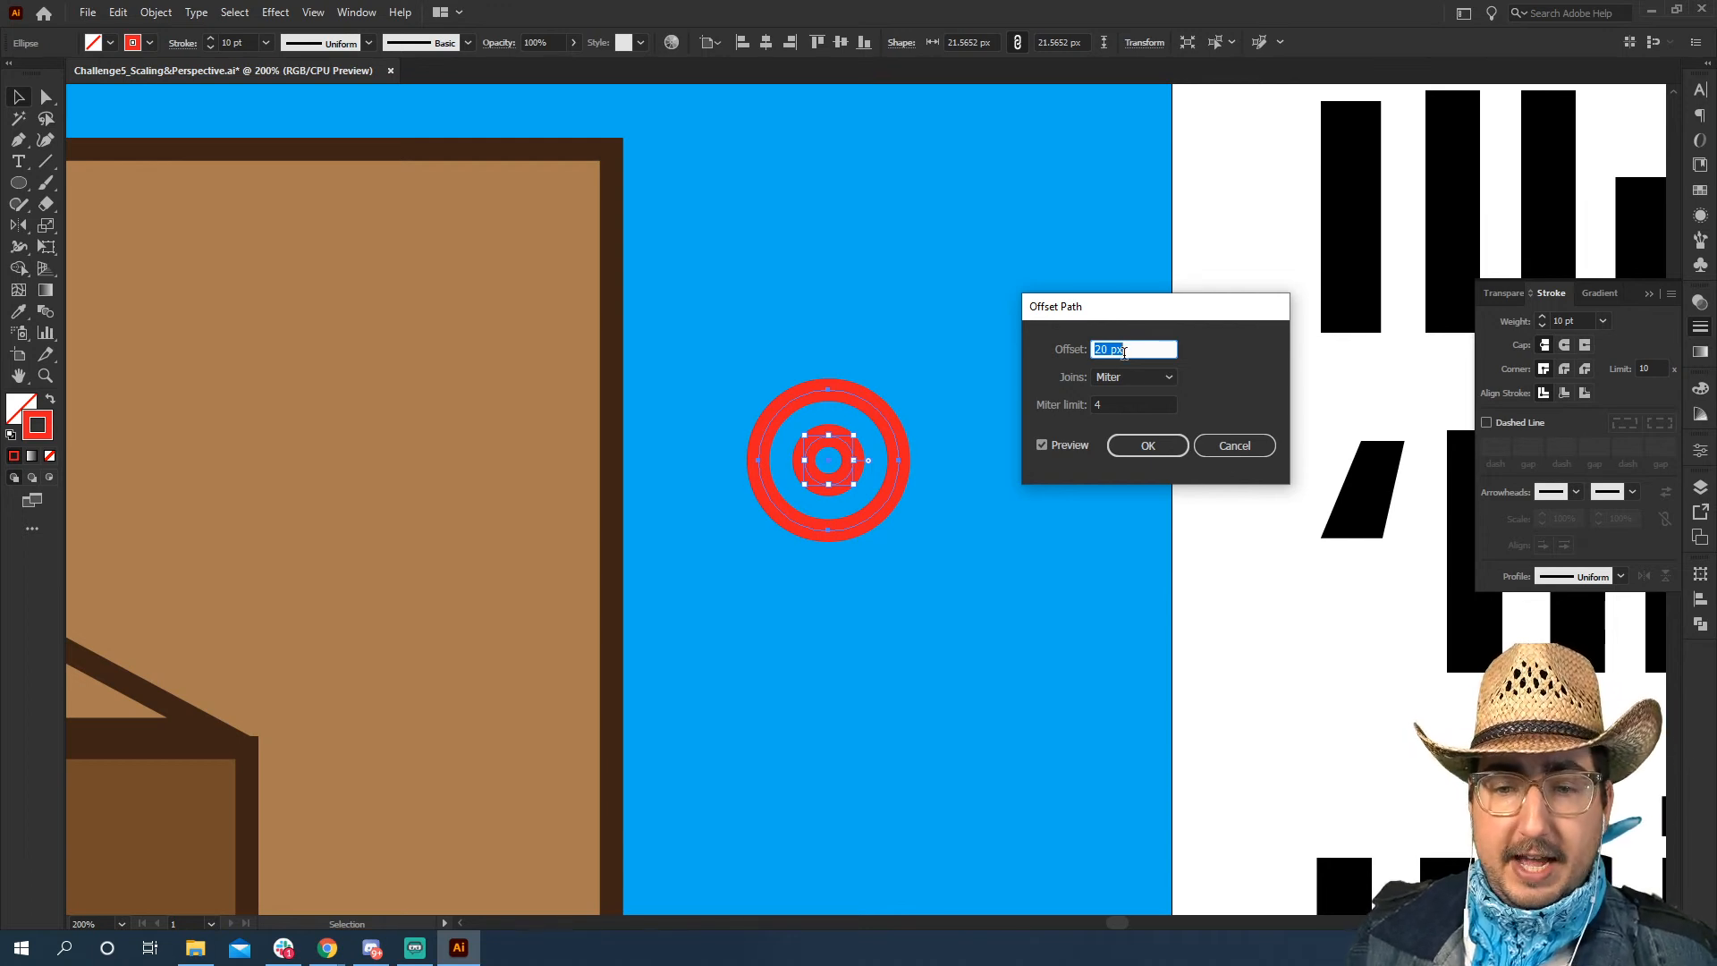
click(1132, 445)
key(v)
click(1174, 415)
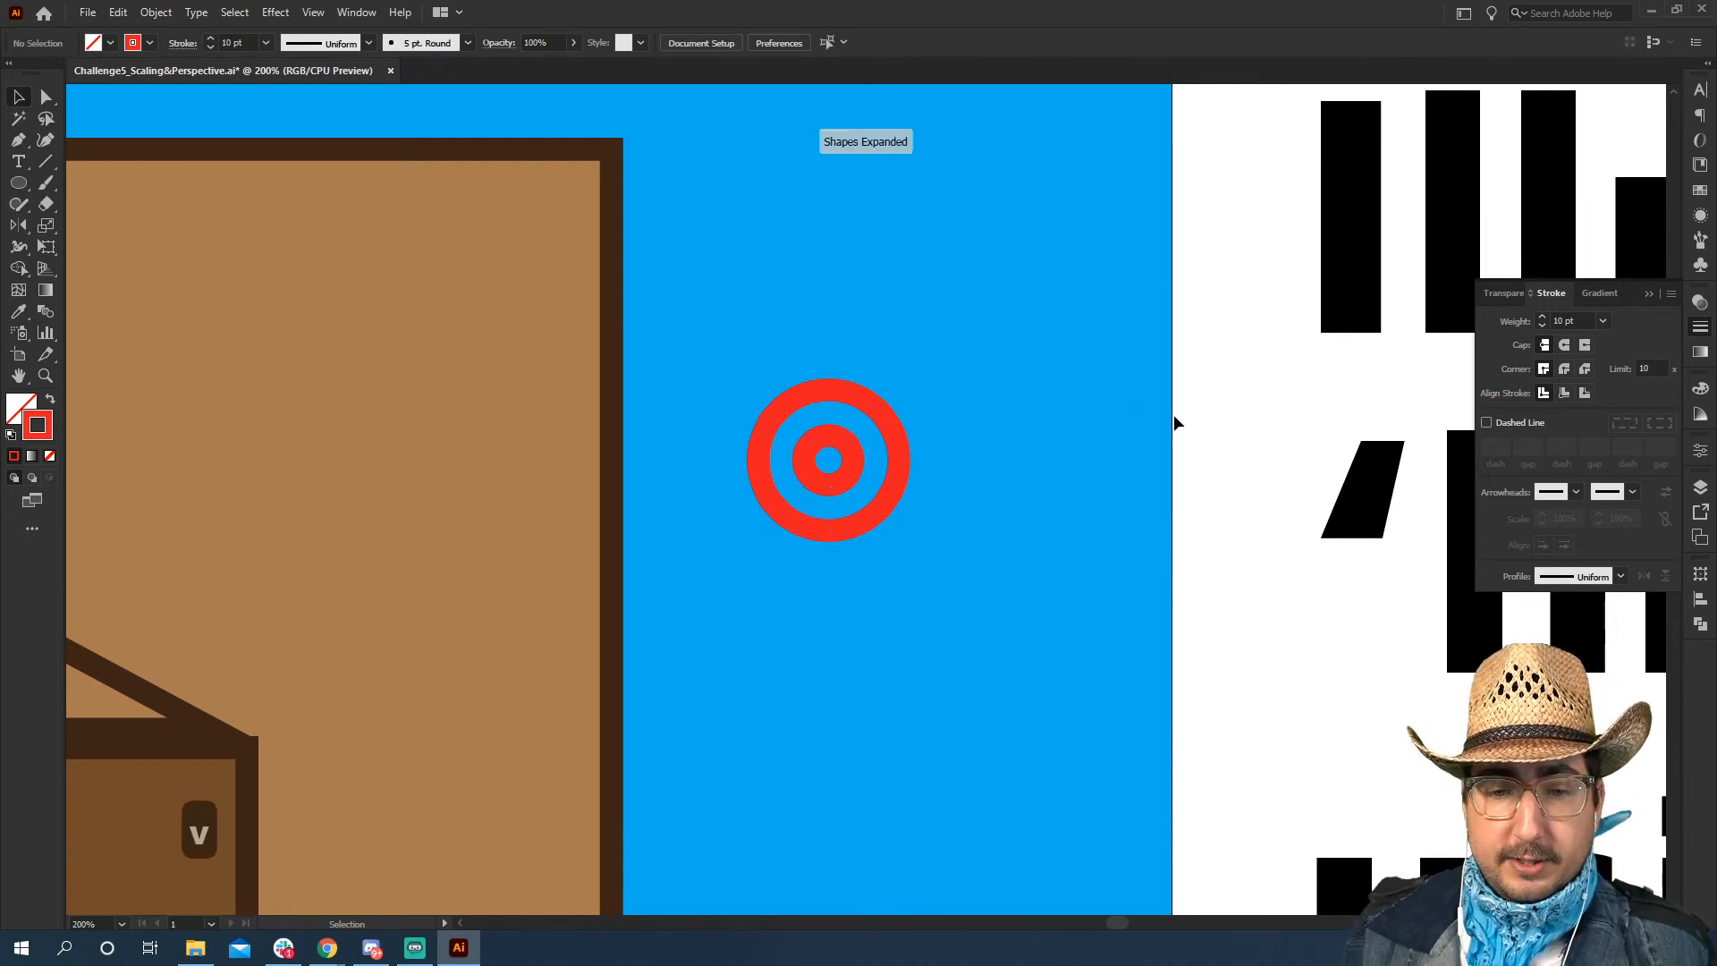
Add a white, stroke-free circle about 91 px across, centred on the red rings and arranged behind them
key(l)
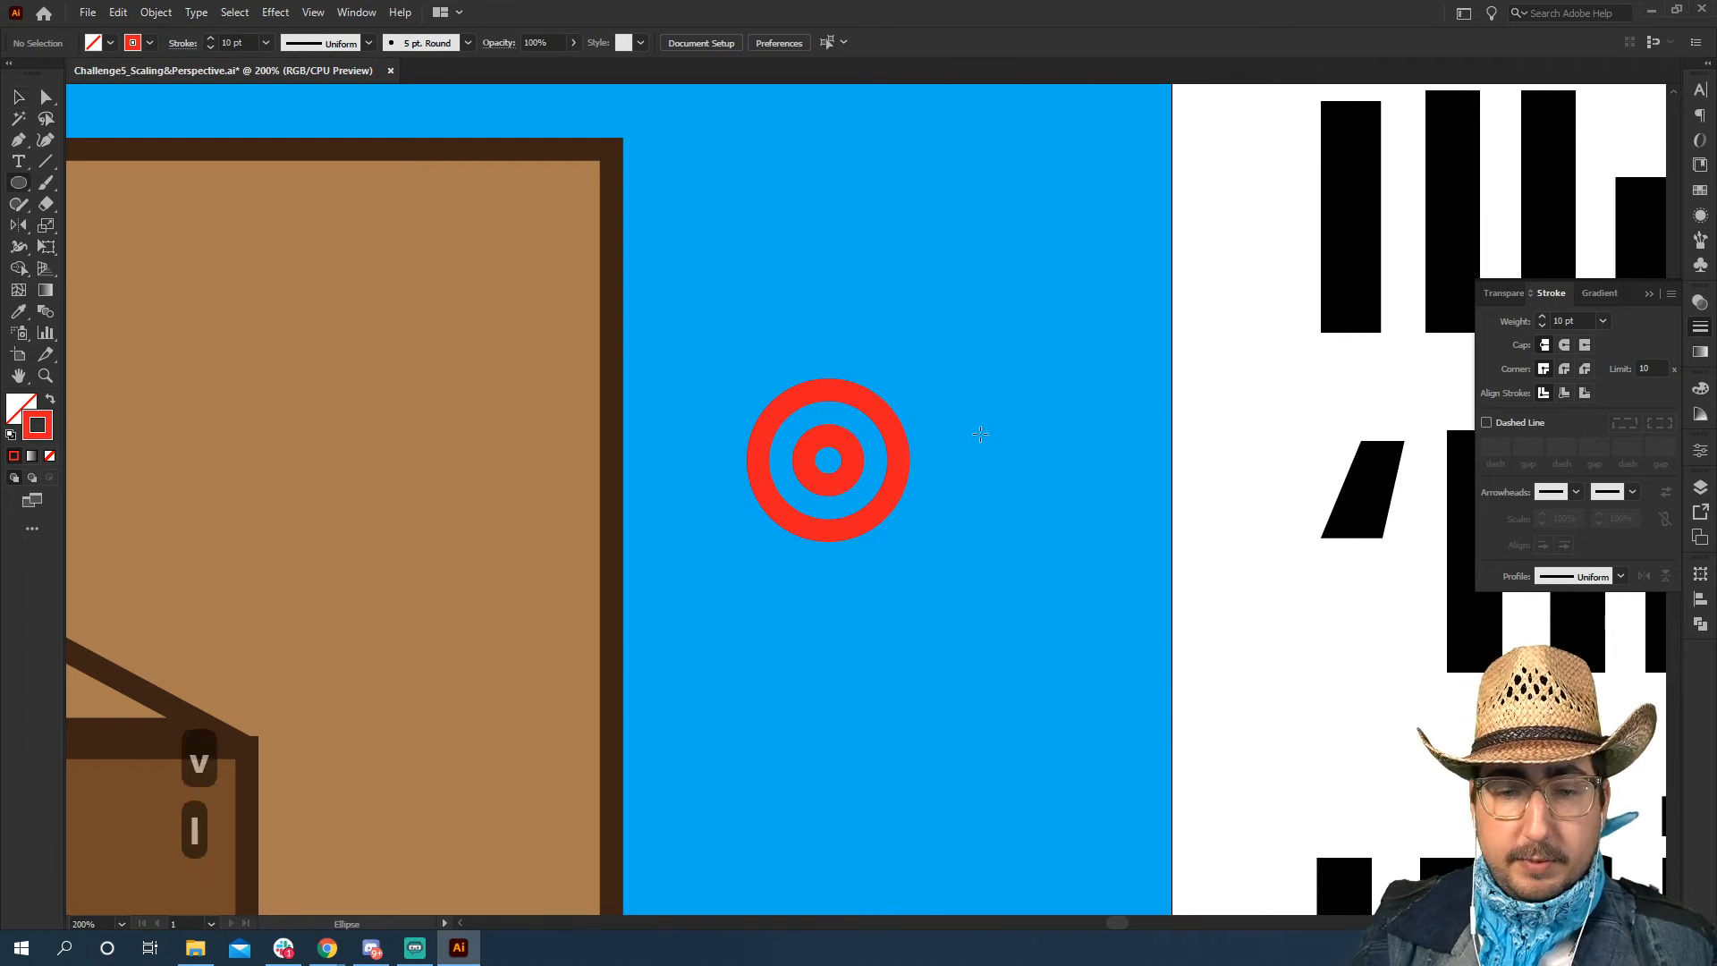
drag(830, 459, 725, 356)
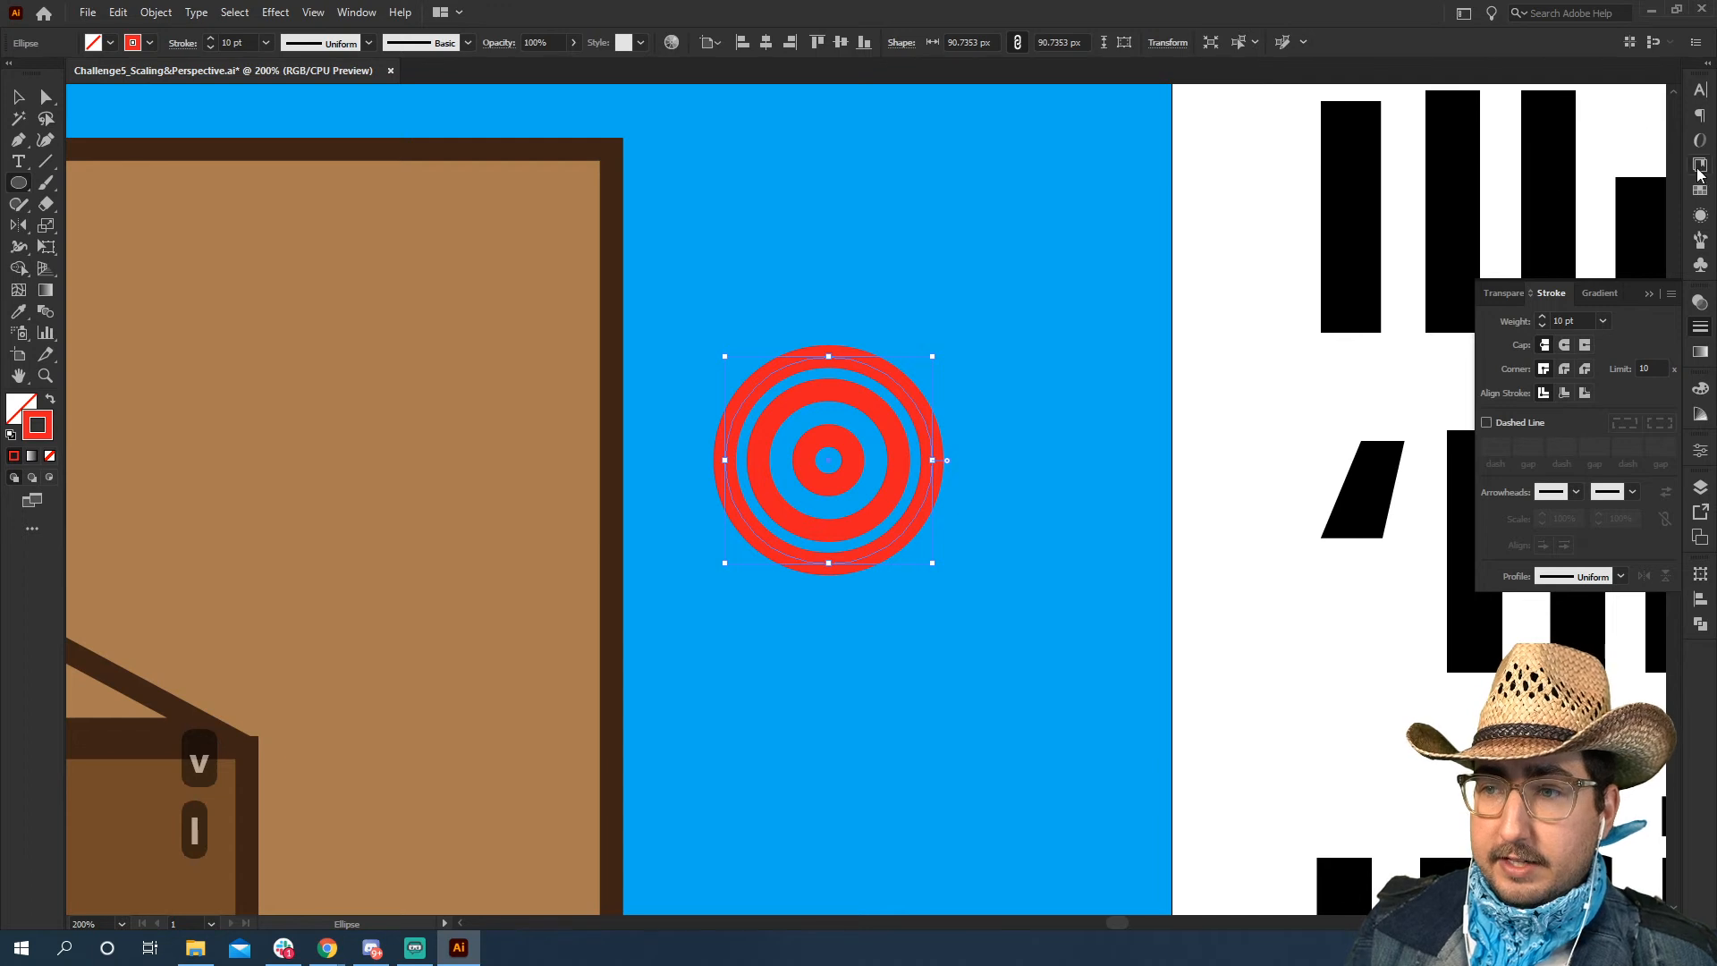
click(1701, 189)
key(shift+x)
click(1503, 139)
key(ctrl+z)
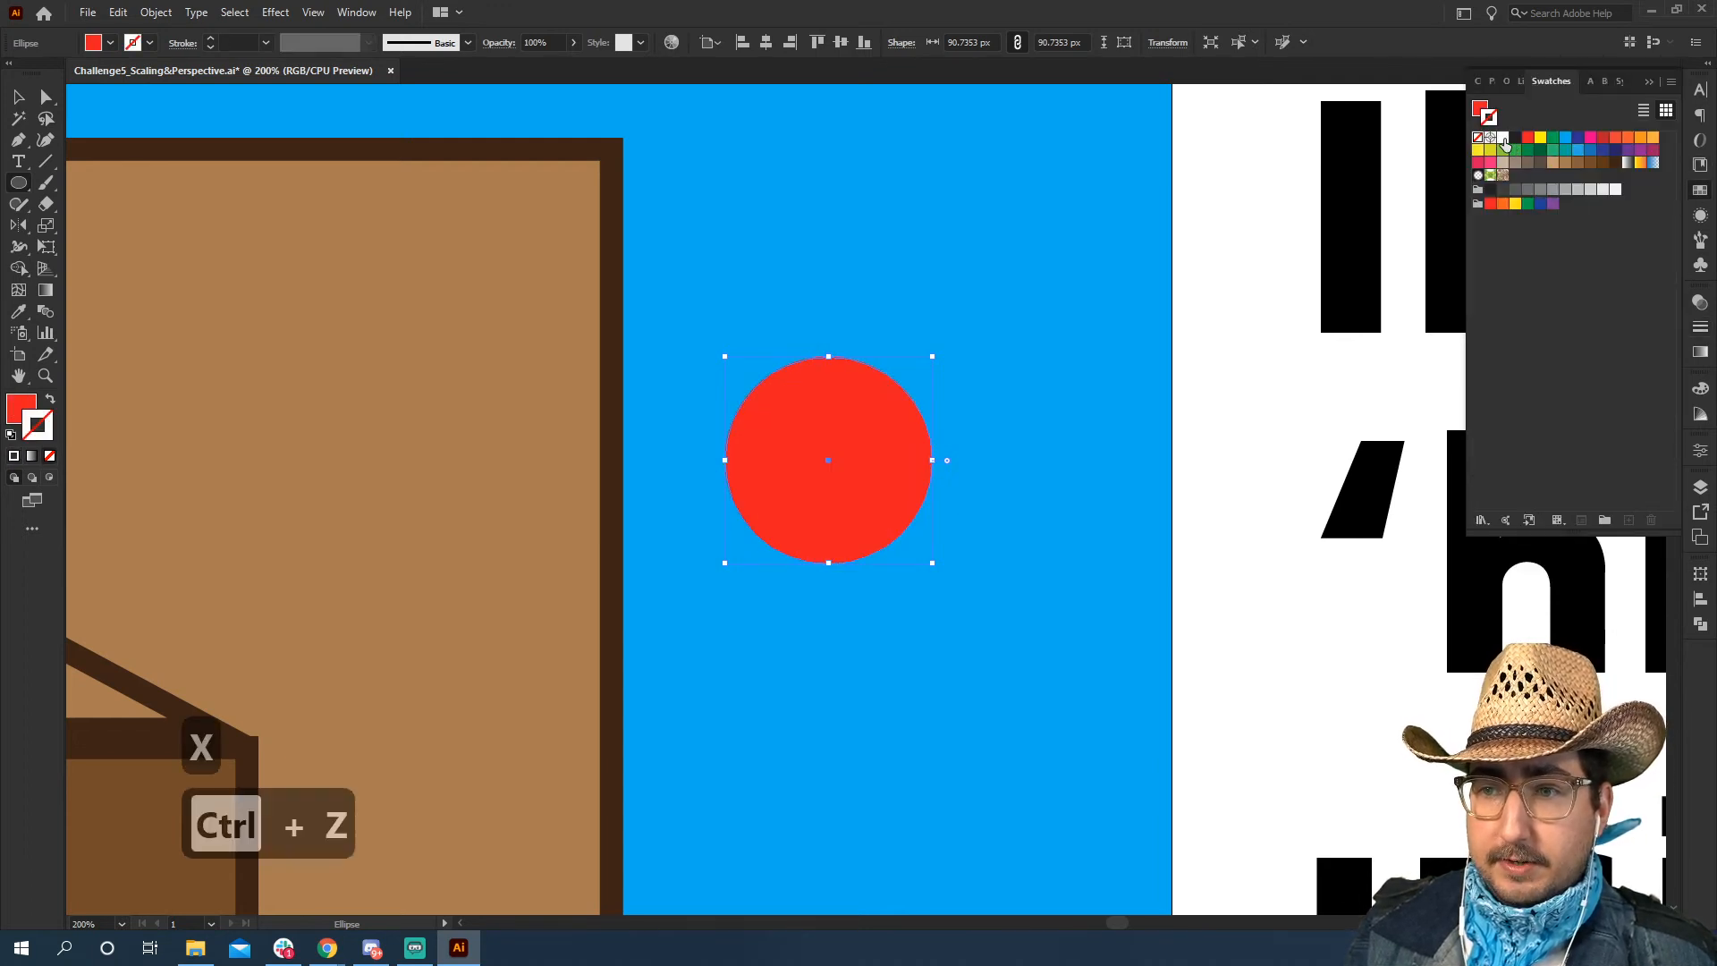
key(x)
click(1503, 139)
key(ctrl+bracketleft)
key(ctrl+bracketleft)
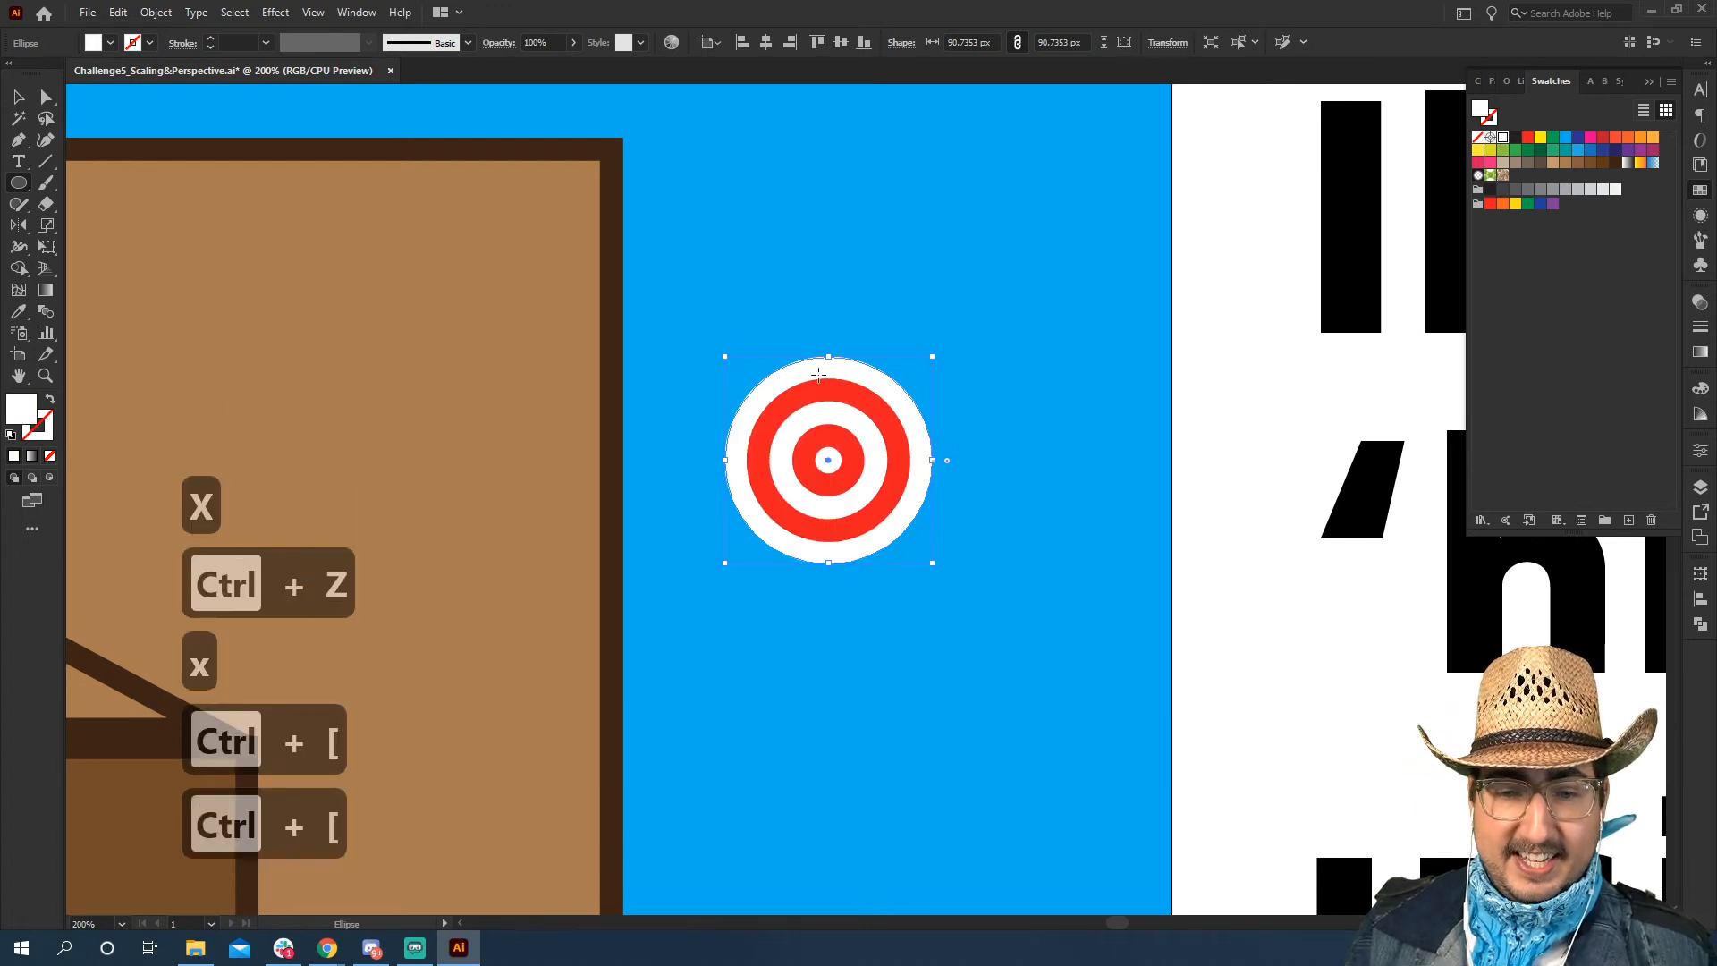
Group the white disc with both red rings and move the target up near the backdrop's upper corner
key(v)
click(845, 428)
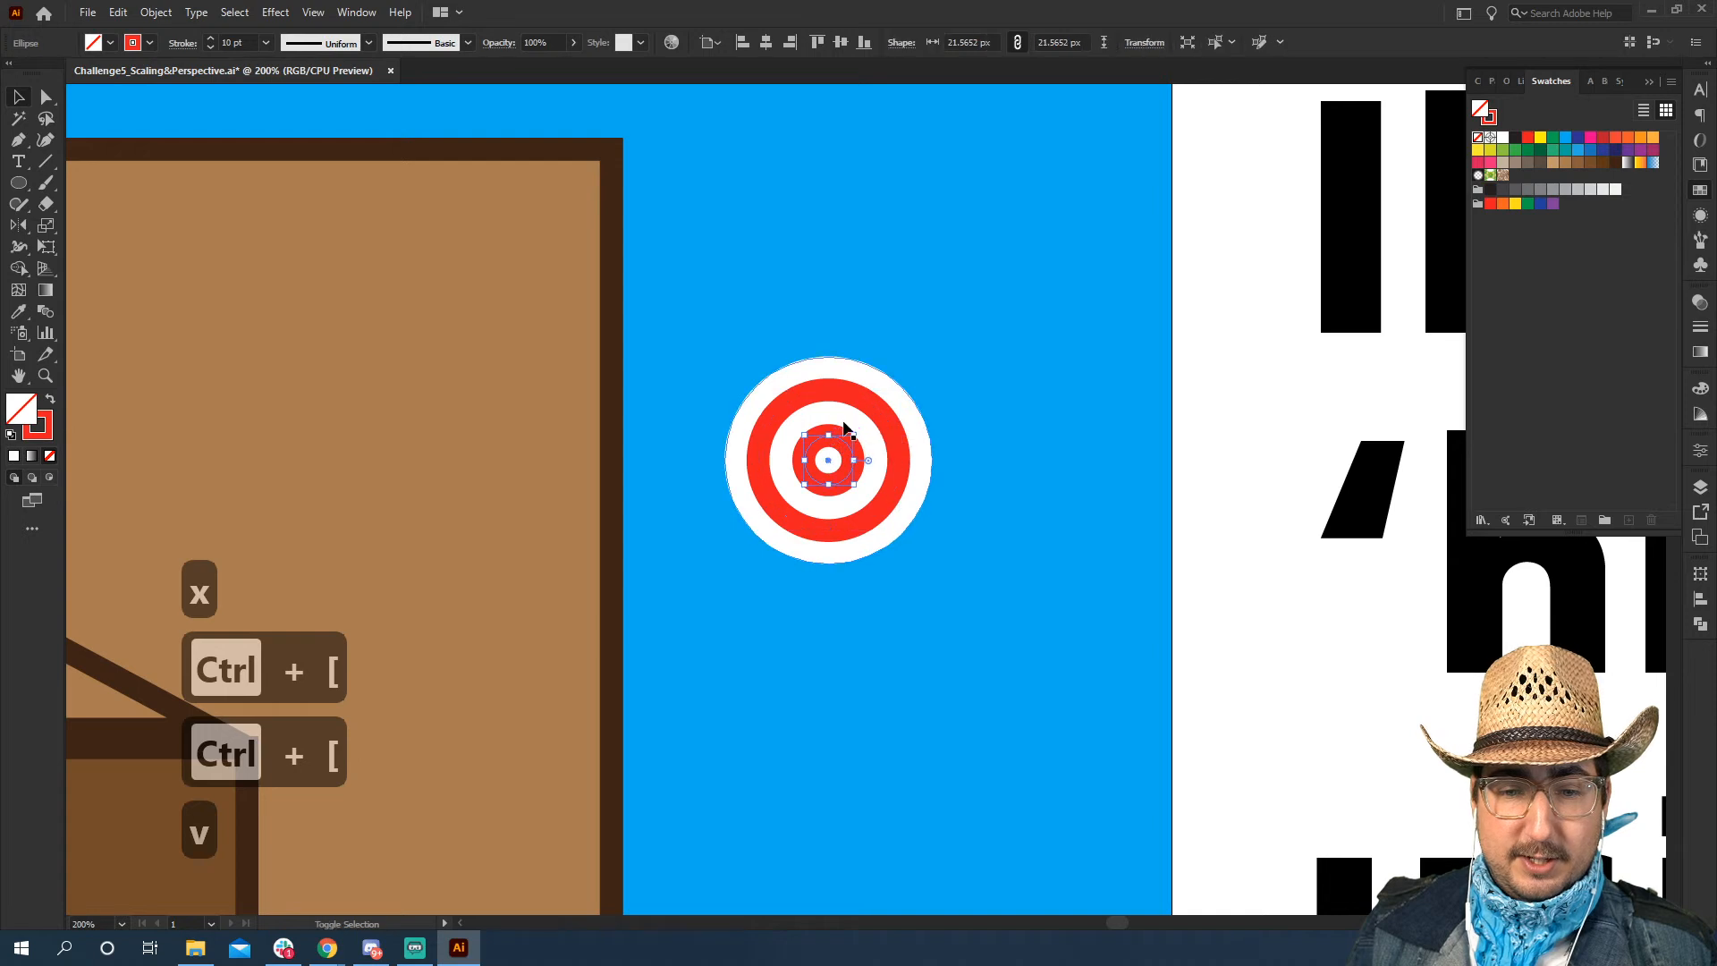
shift+click(854, 397)
shift+click(850, 420)
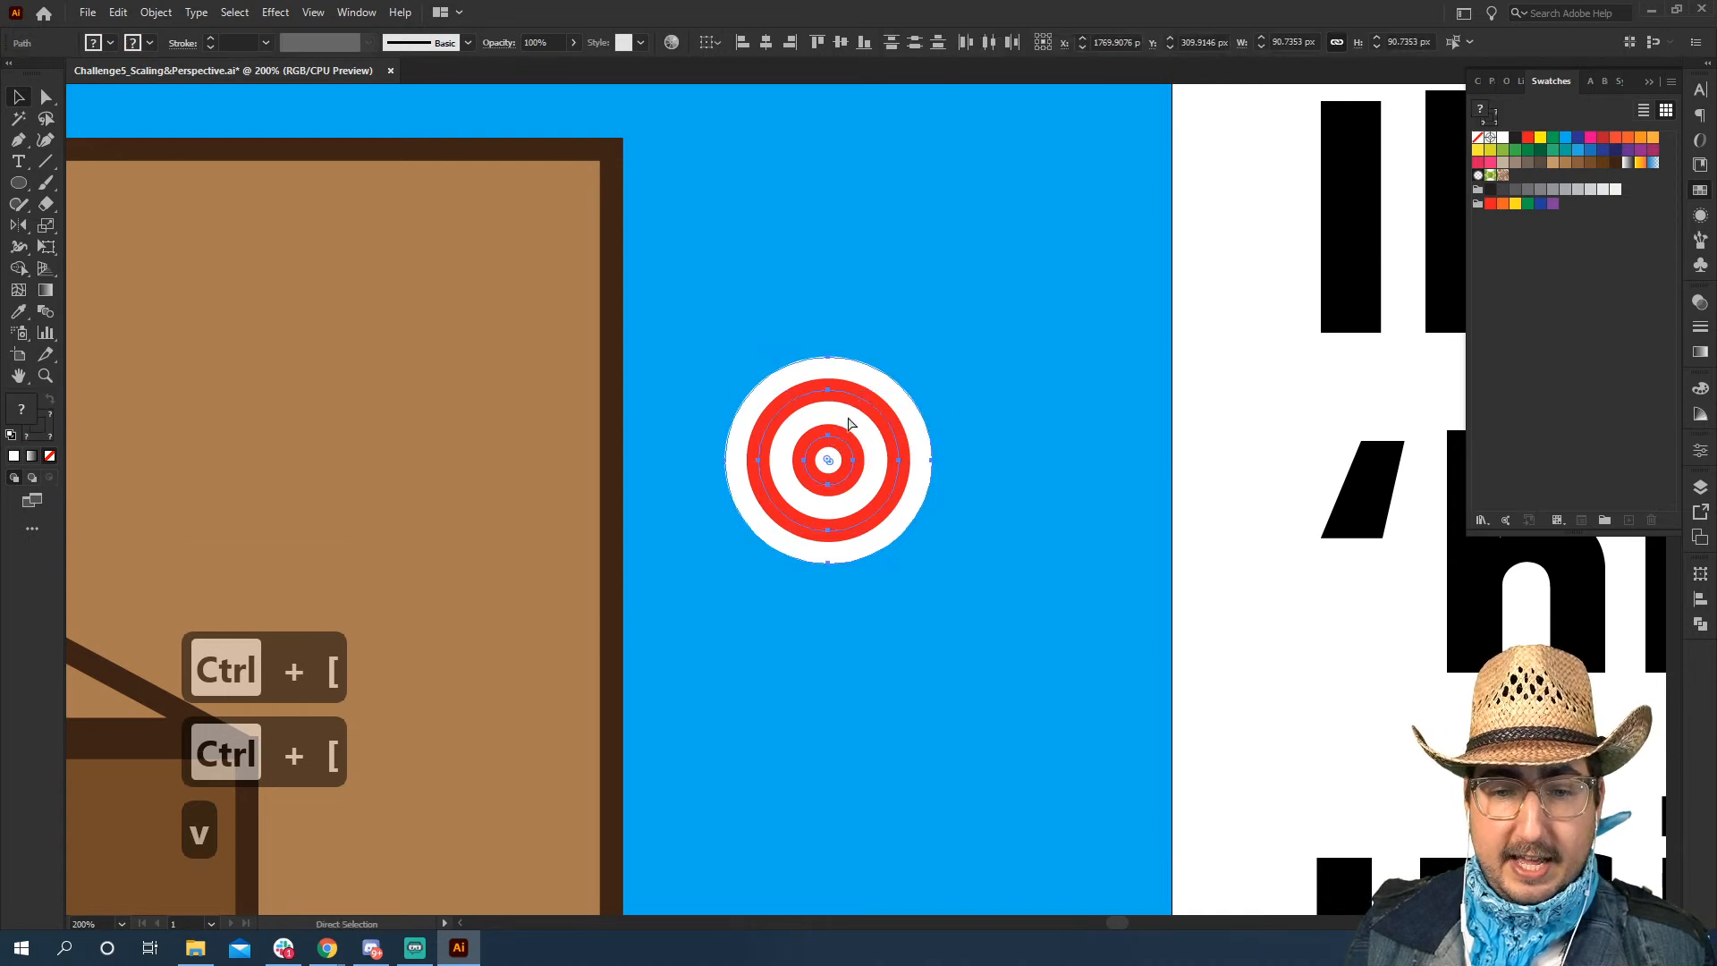
key(ctrl+g)
click(1218, 432)
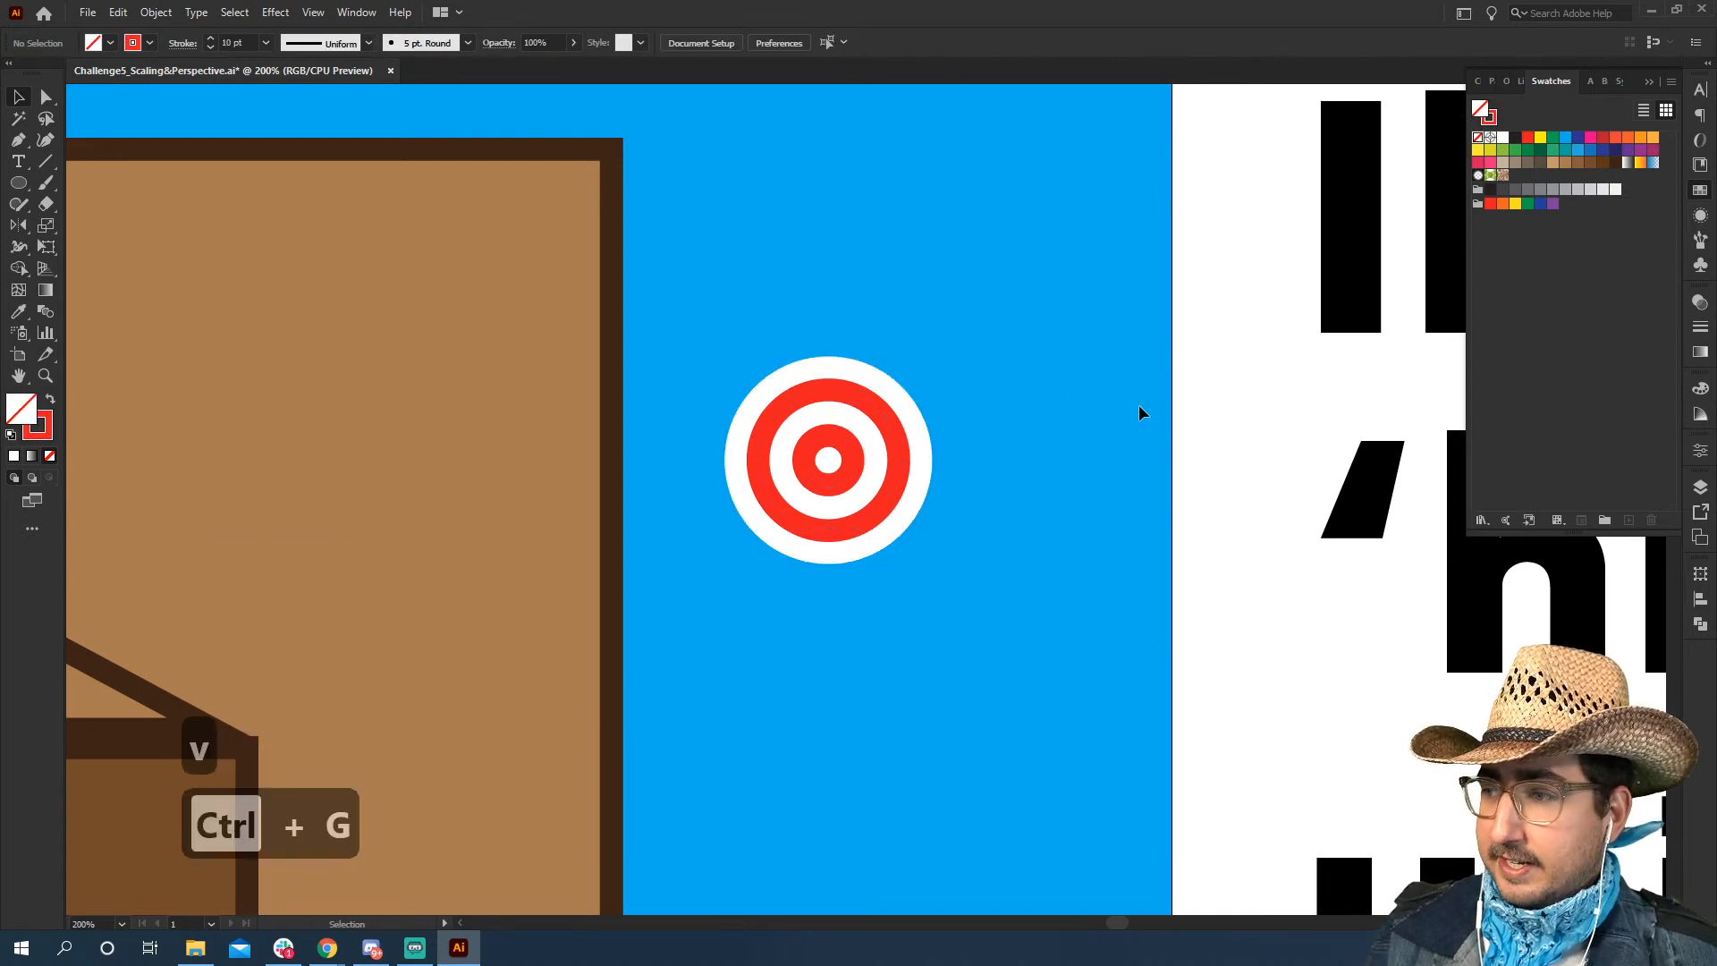
drag(866, 538, 792, 335)
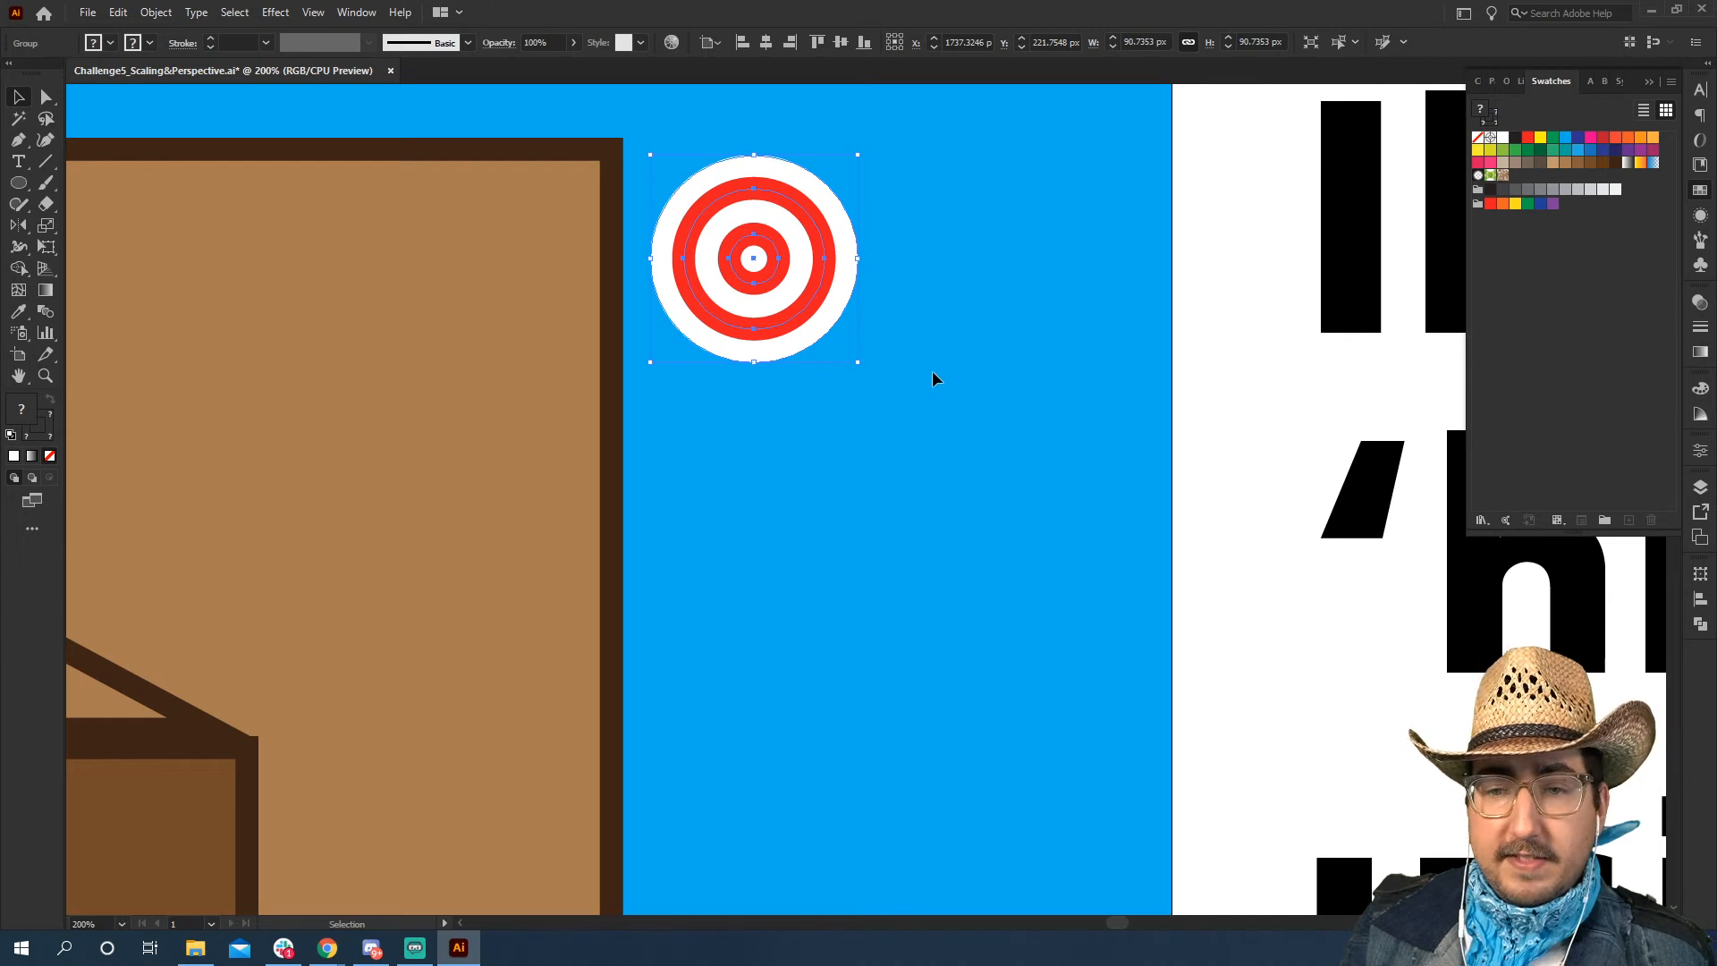
click(1222, 364)
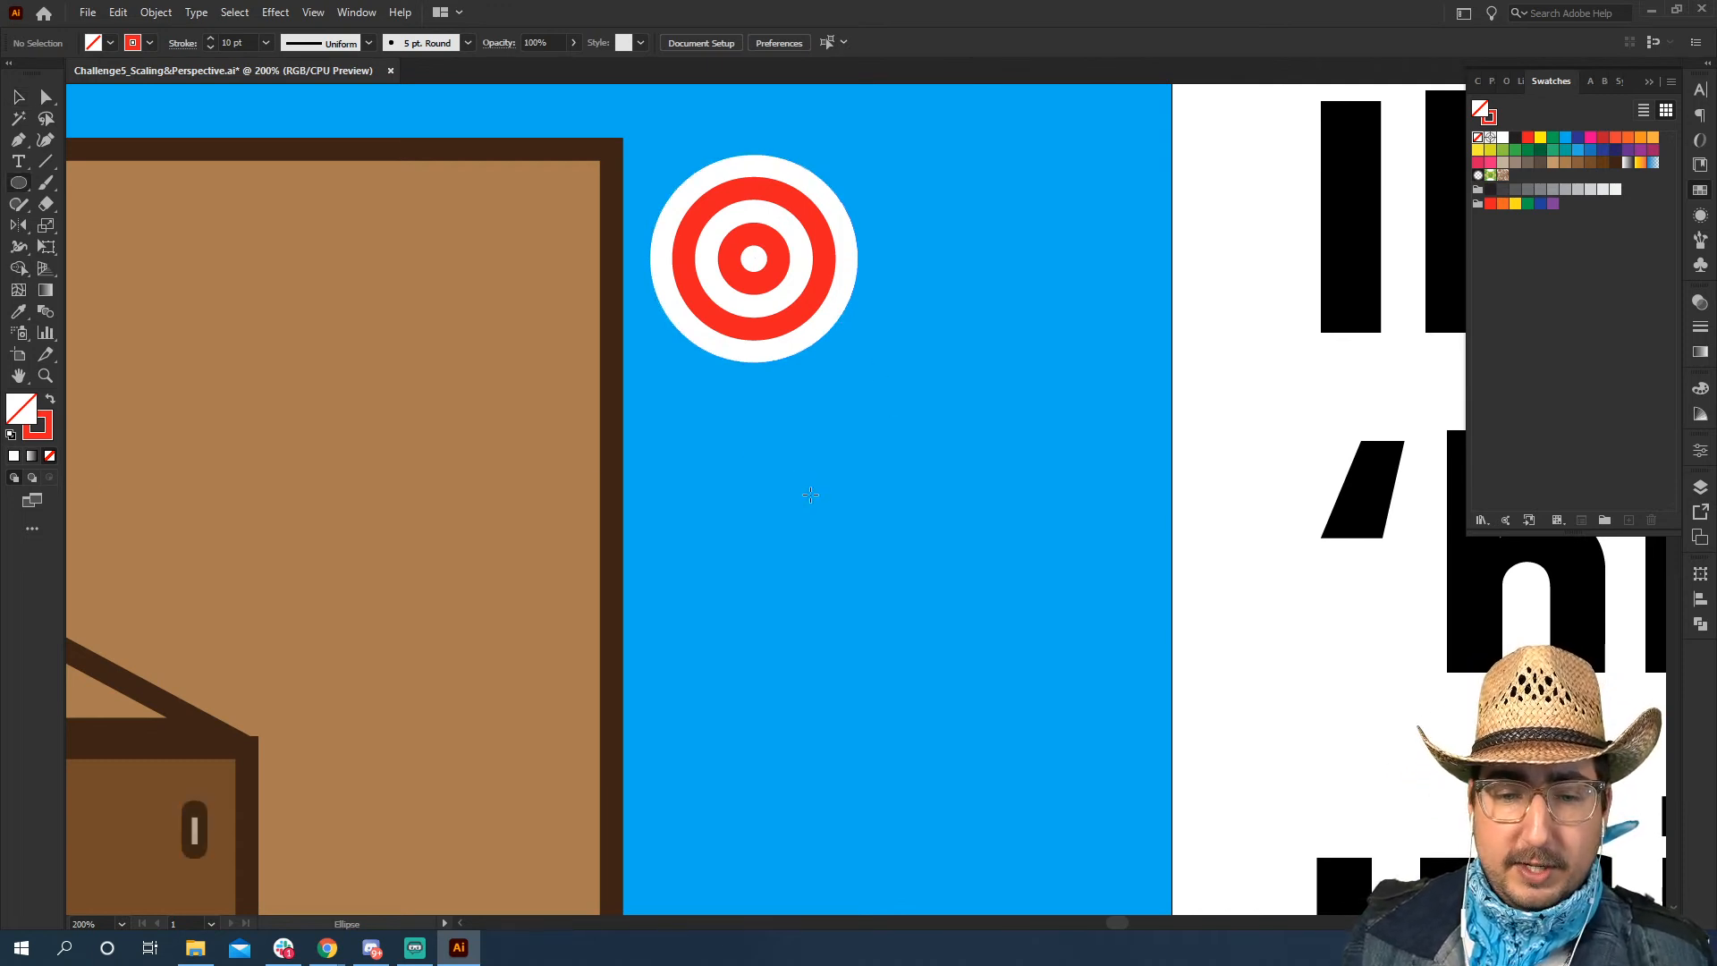
Draw a circle about 48 px across below the target as a duck's head, filled yellow with no stroke
drag(810, 495, 809, 448)
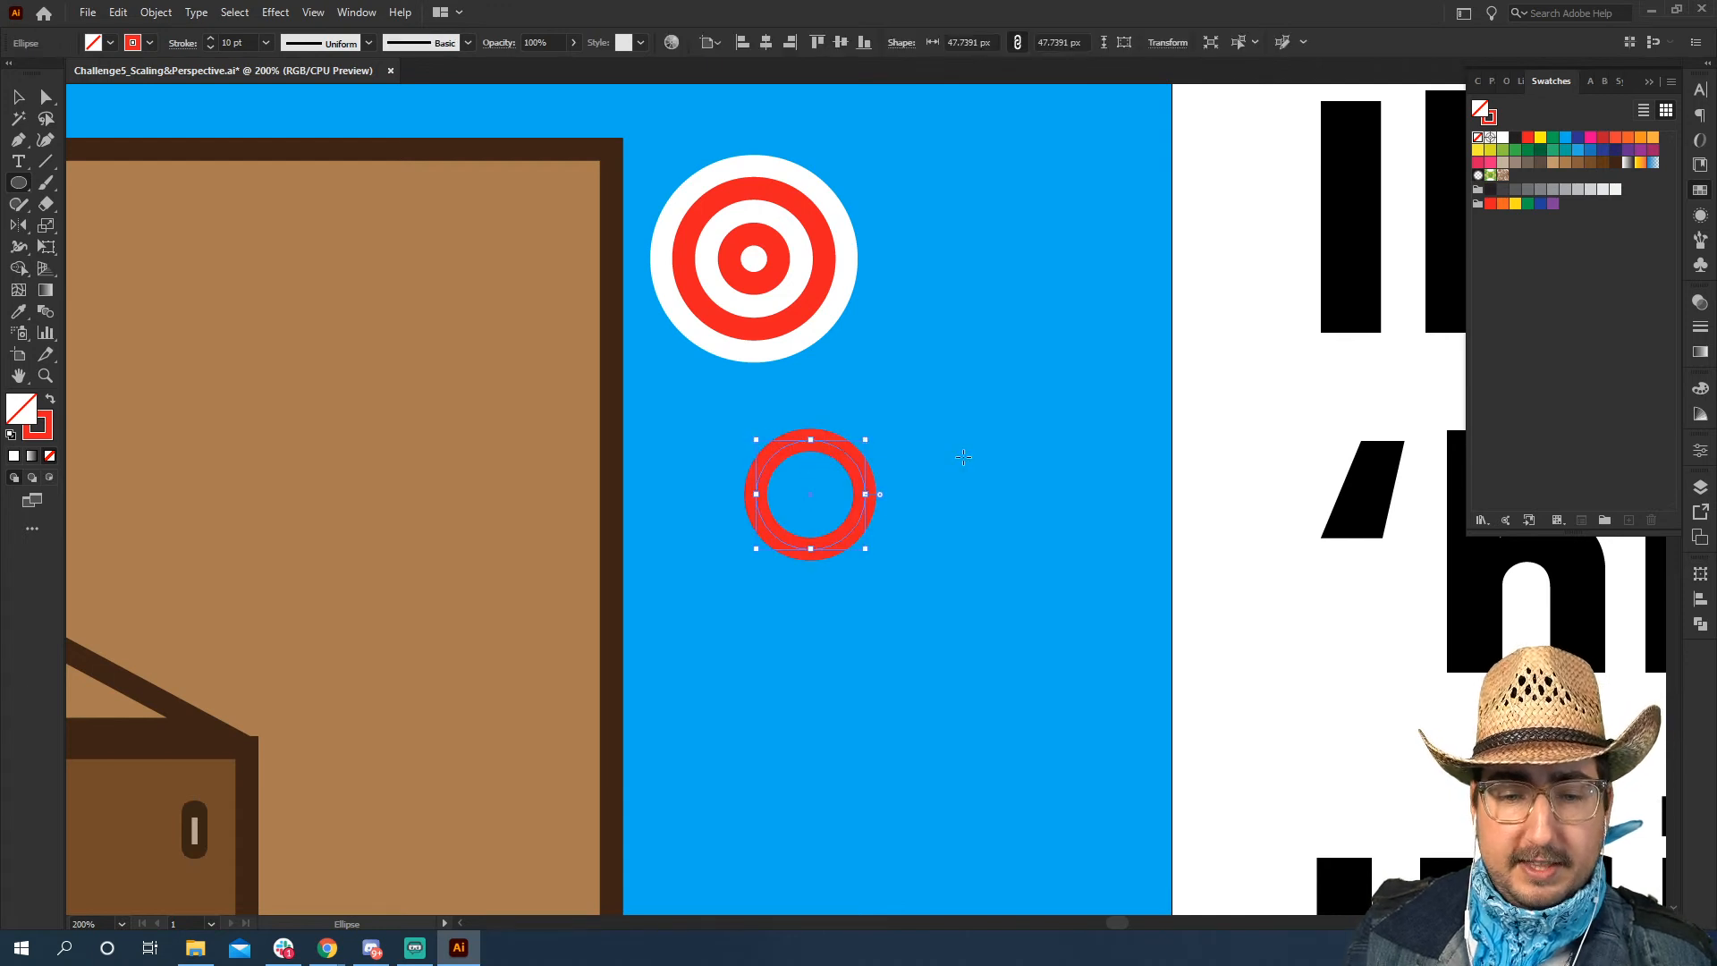
key(shift+x)
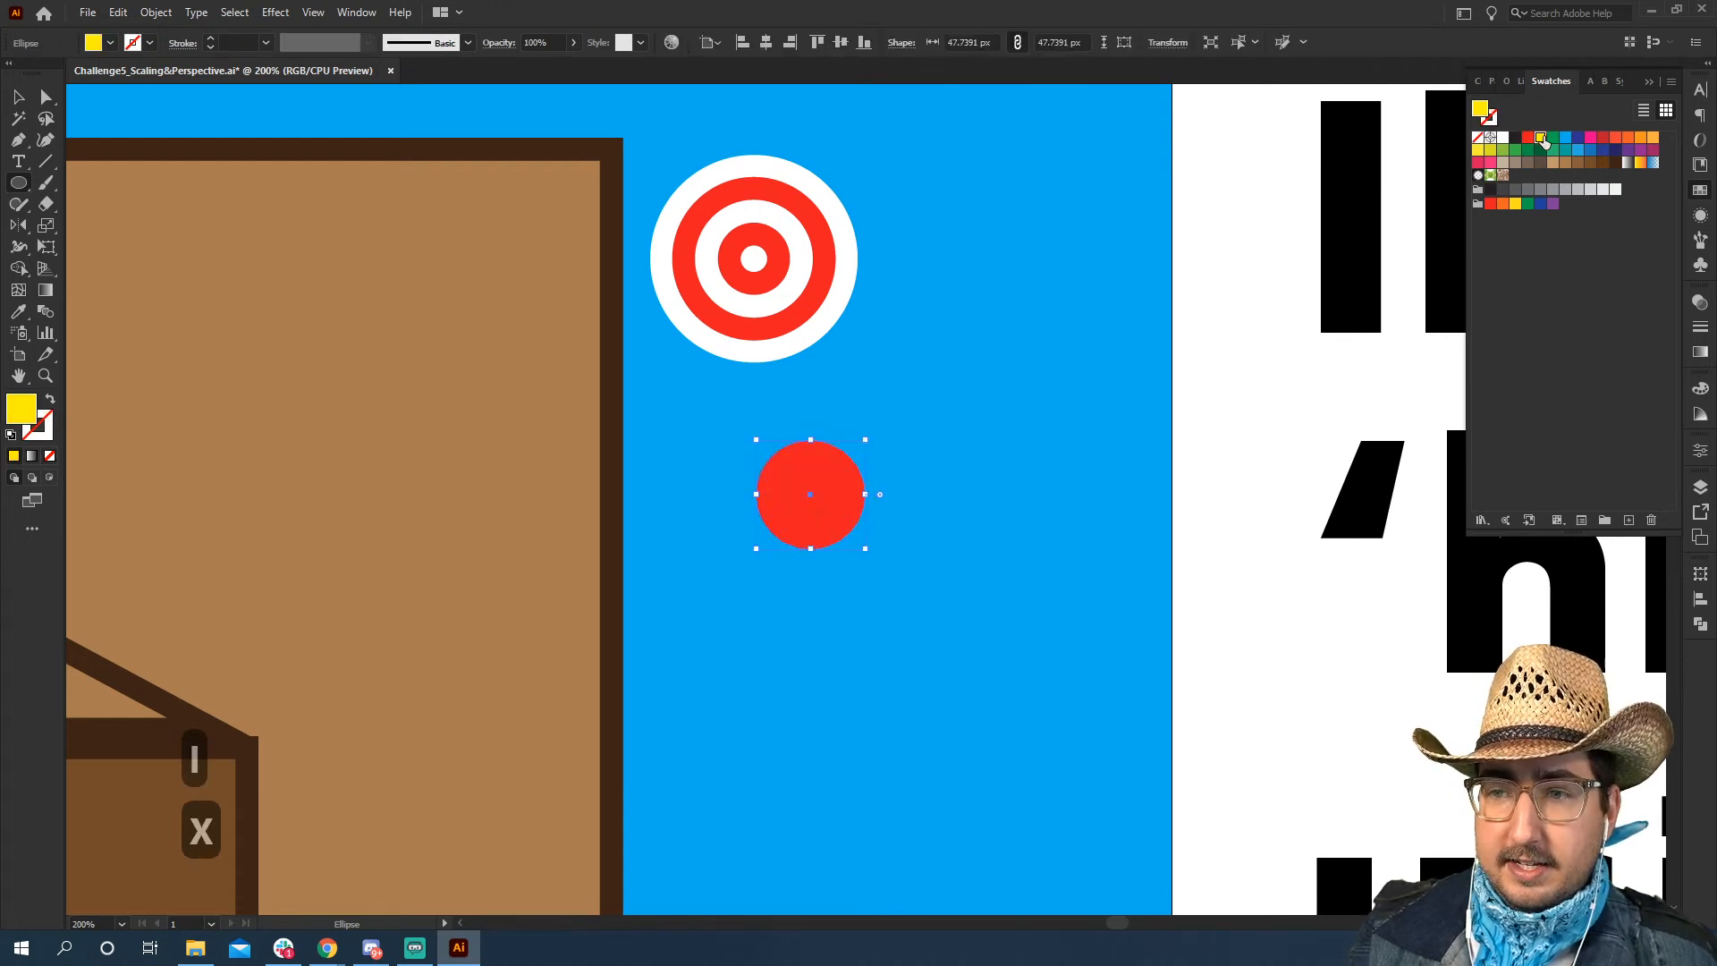
click(1540, 139)
key(v)
click(931, 501)
Add a wide yellow ellipse as the duck's body, overlapping the lower part of the head circle
key(z)
click(921, 515)
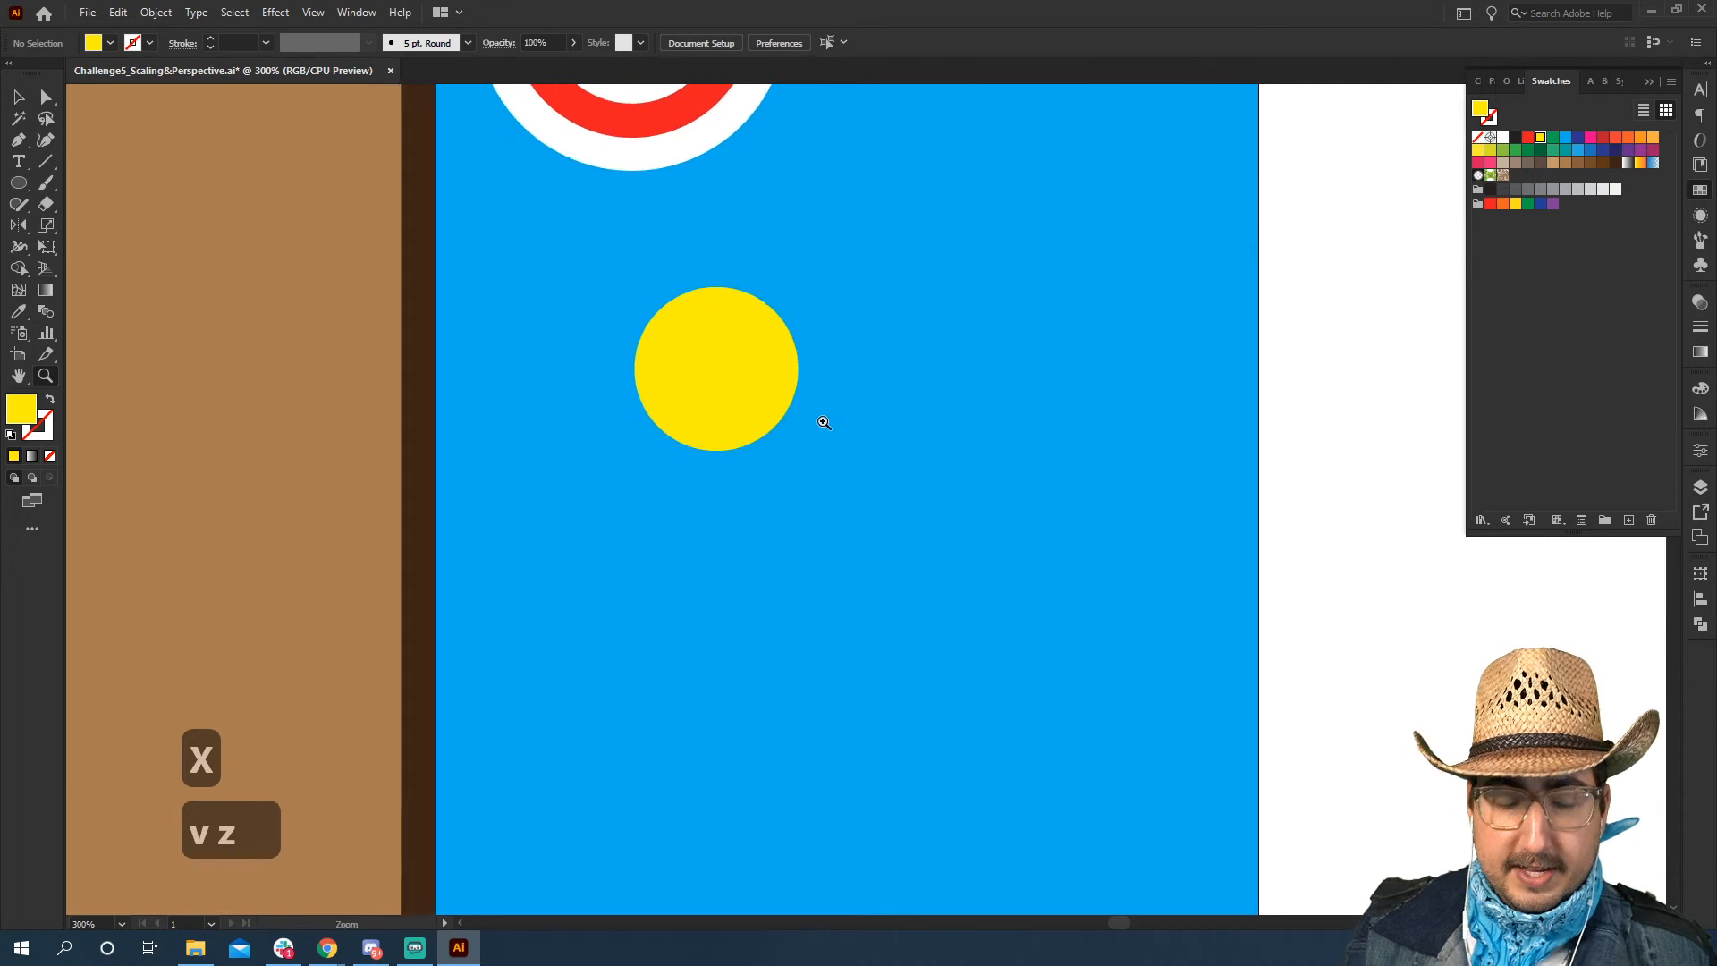
drag(698, 363, 1054, 558)
key(v)
drag(992, 462, 923, 481)
click(1216, 426)
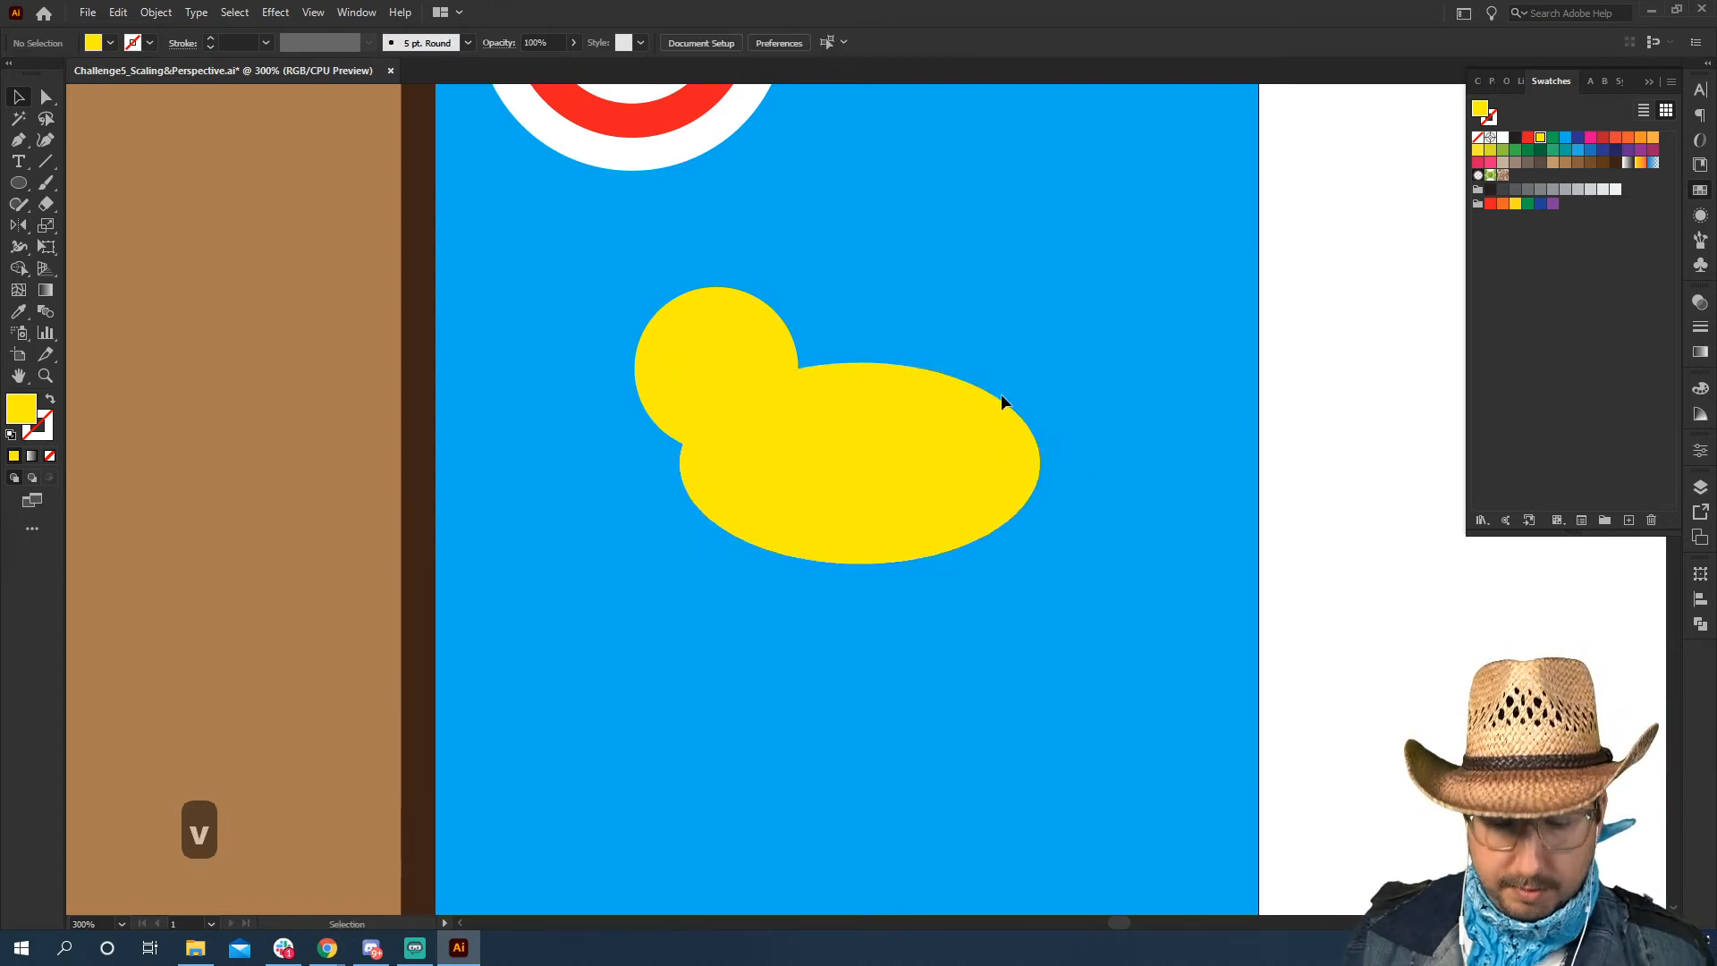
Draw a yellow circle about 32 px across on the upper rear edge of the duck's body
key(l)
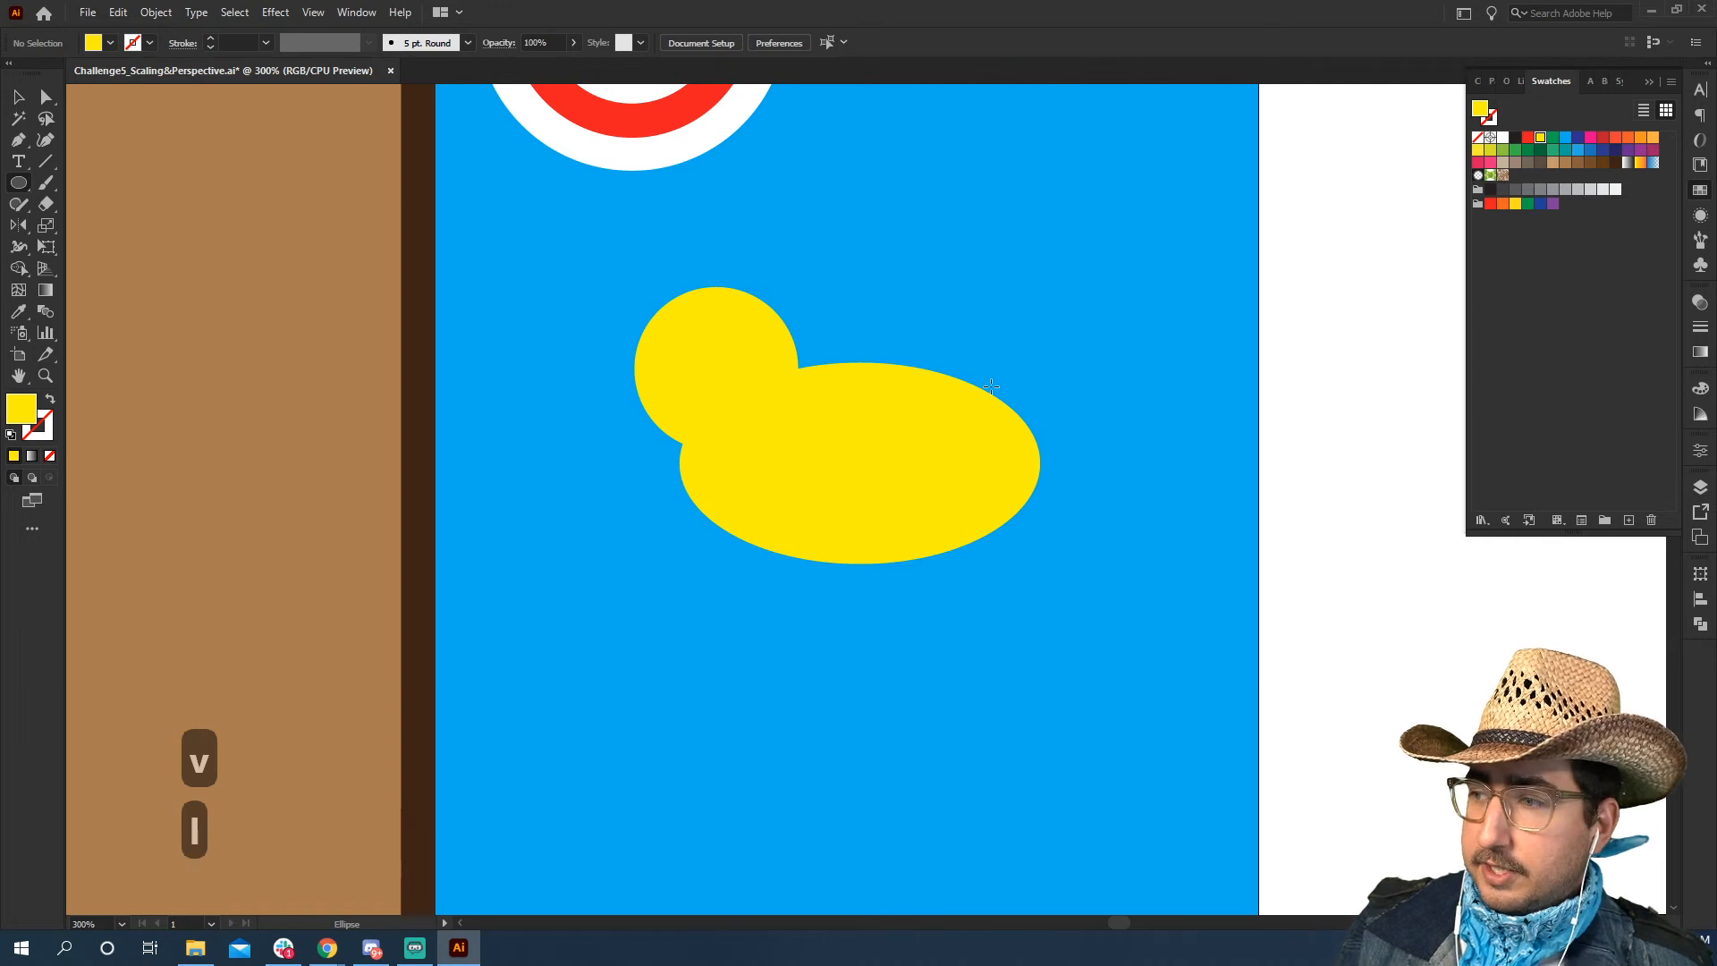
drag(991, 387, 973, 332)
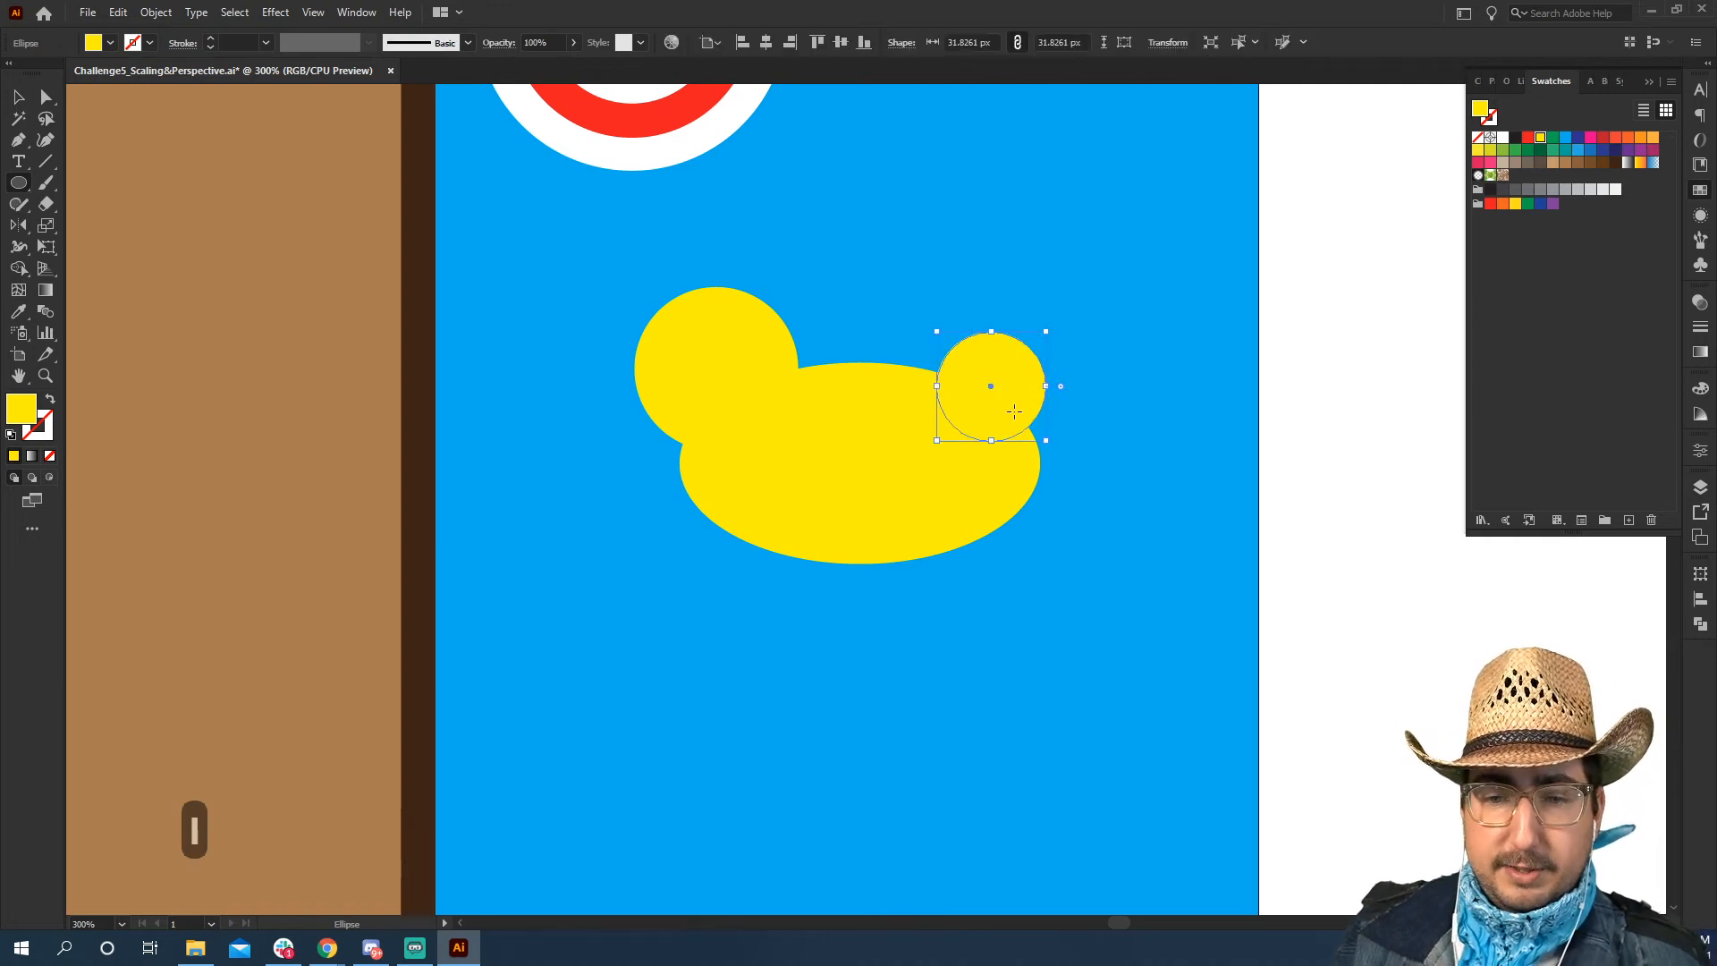
key(v)
click(1336, 362)
Duplicate the small rear circle, enlarge the copy to about 45 px and shift it up toward the head, working in outline view
drag(1001, 403, 983, 384)
key(s)
drag(1081, 238, 1104, 217)
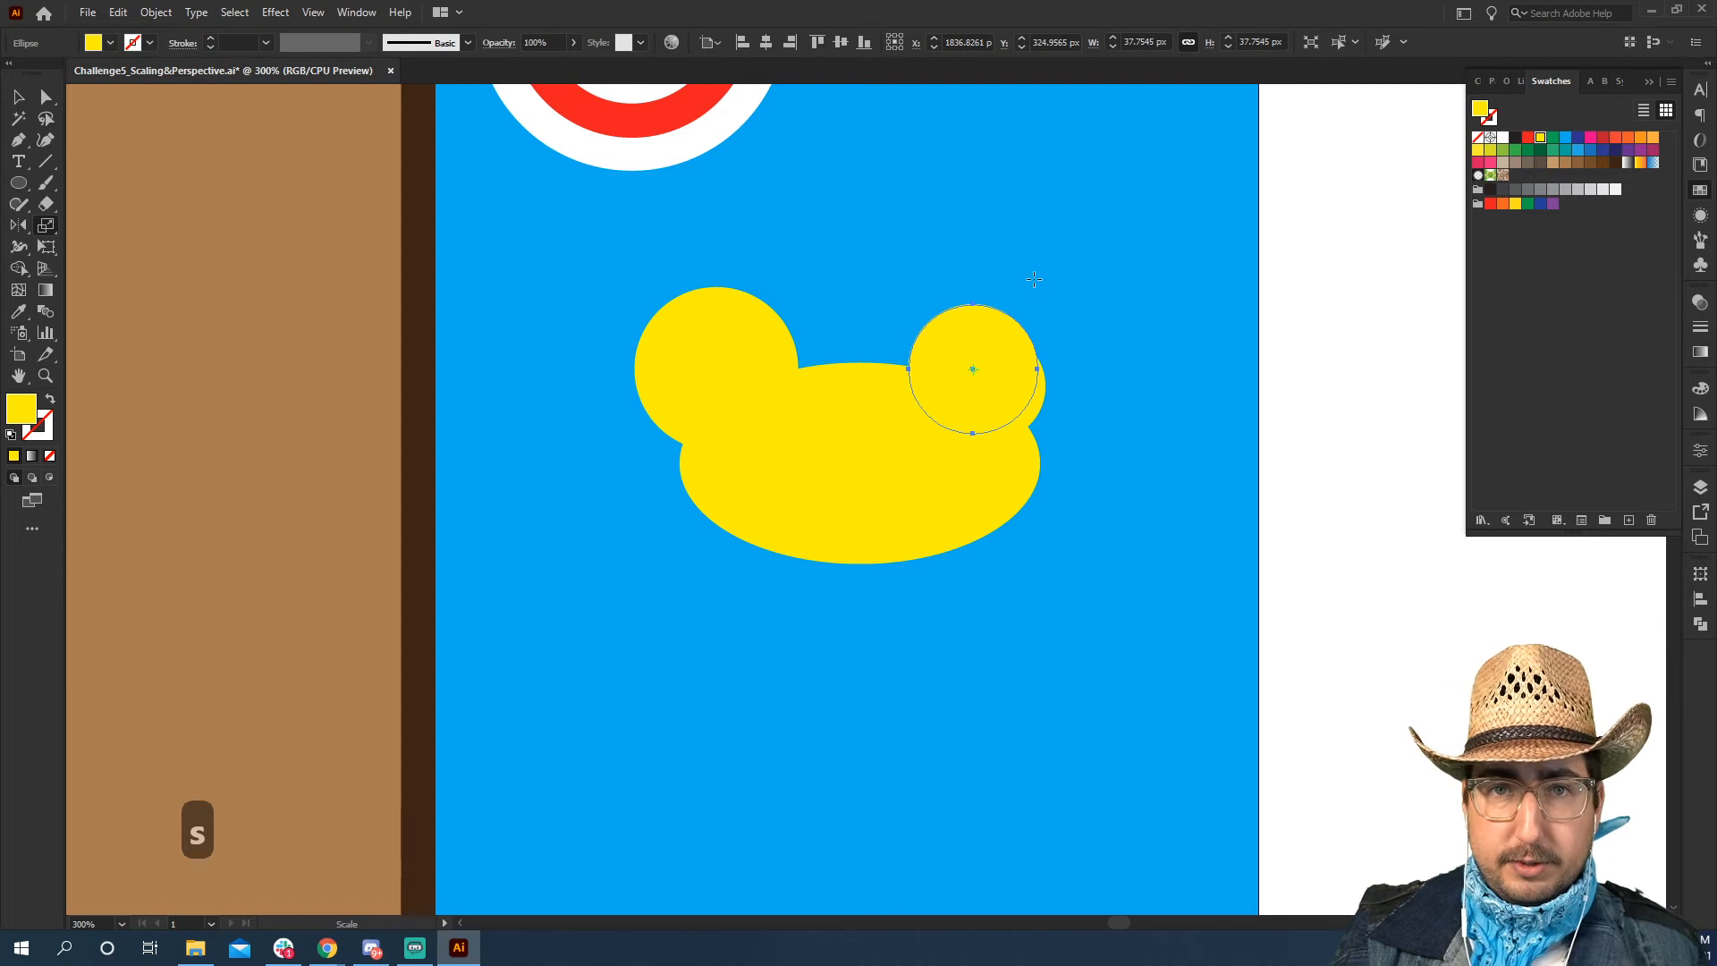
key(ctrl+y)
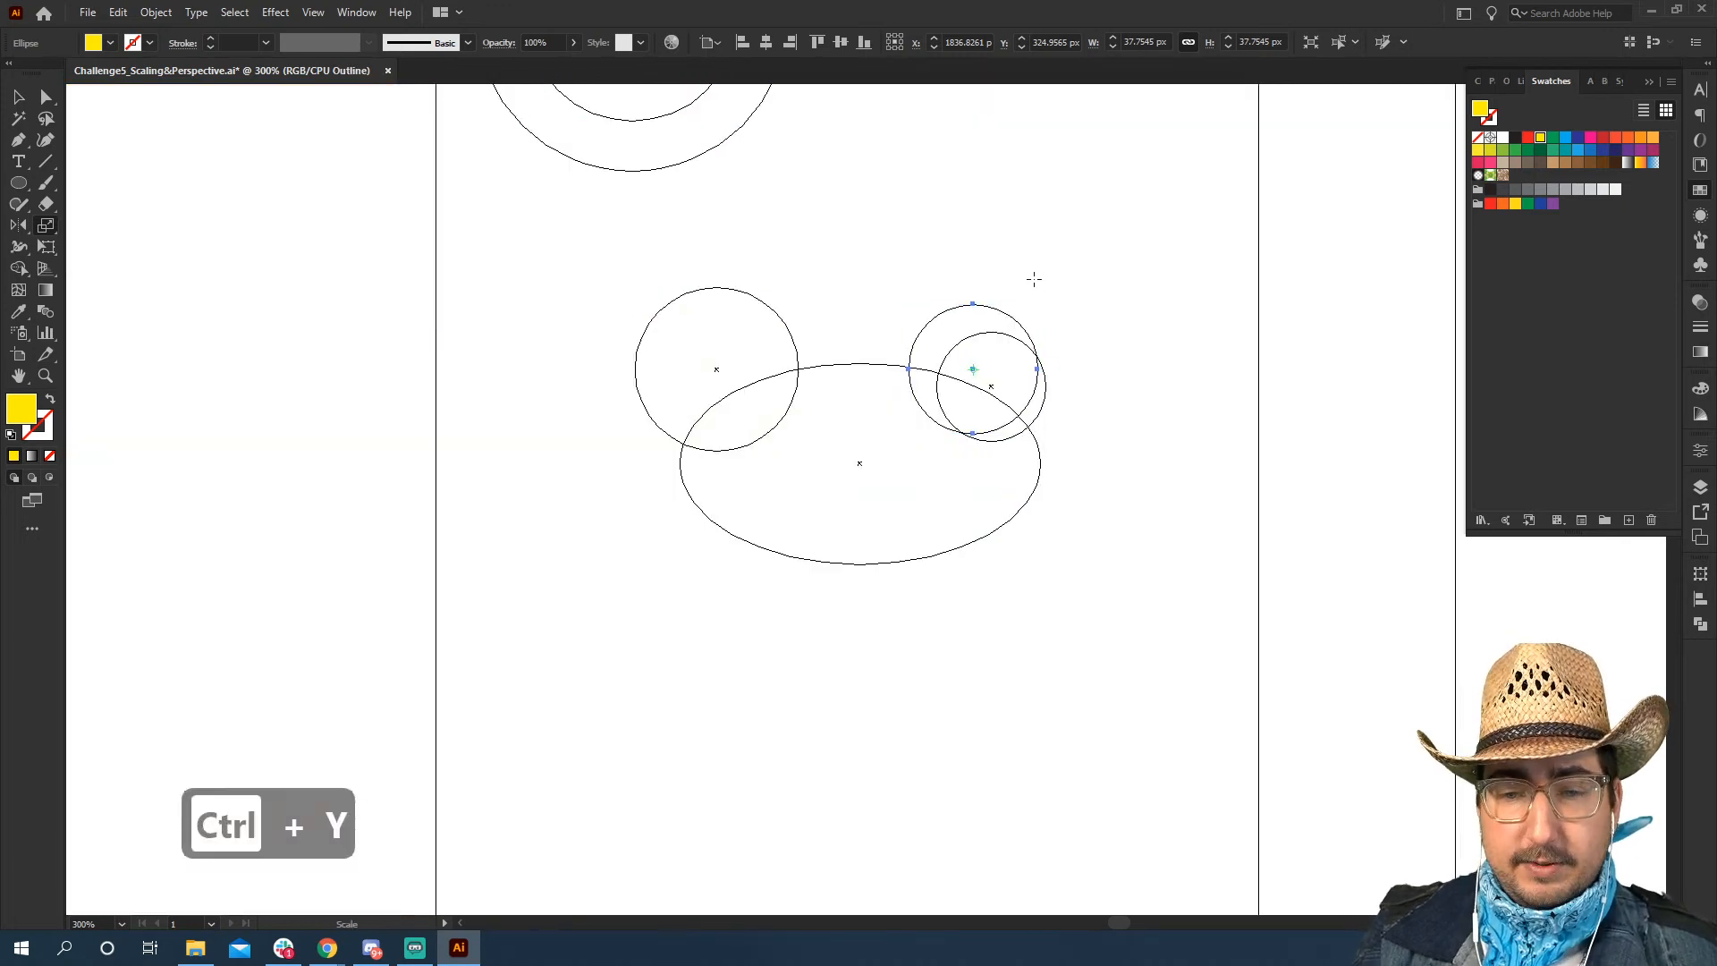
key(v)
drag(1014, 324, 1000, 313)
key(s)
drag(1077, 269, 1098, 254)
key(v)
drag(1017, 302, 1003, 291)
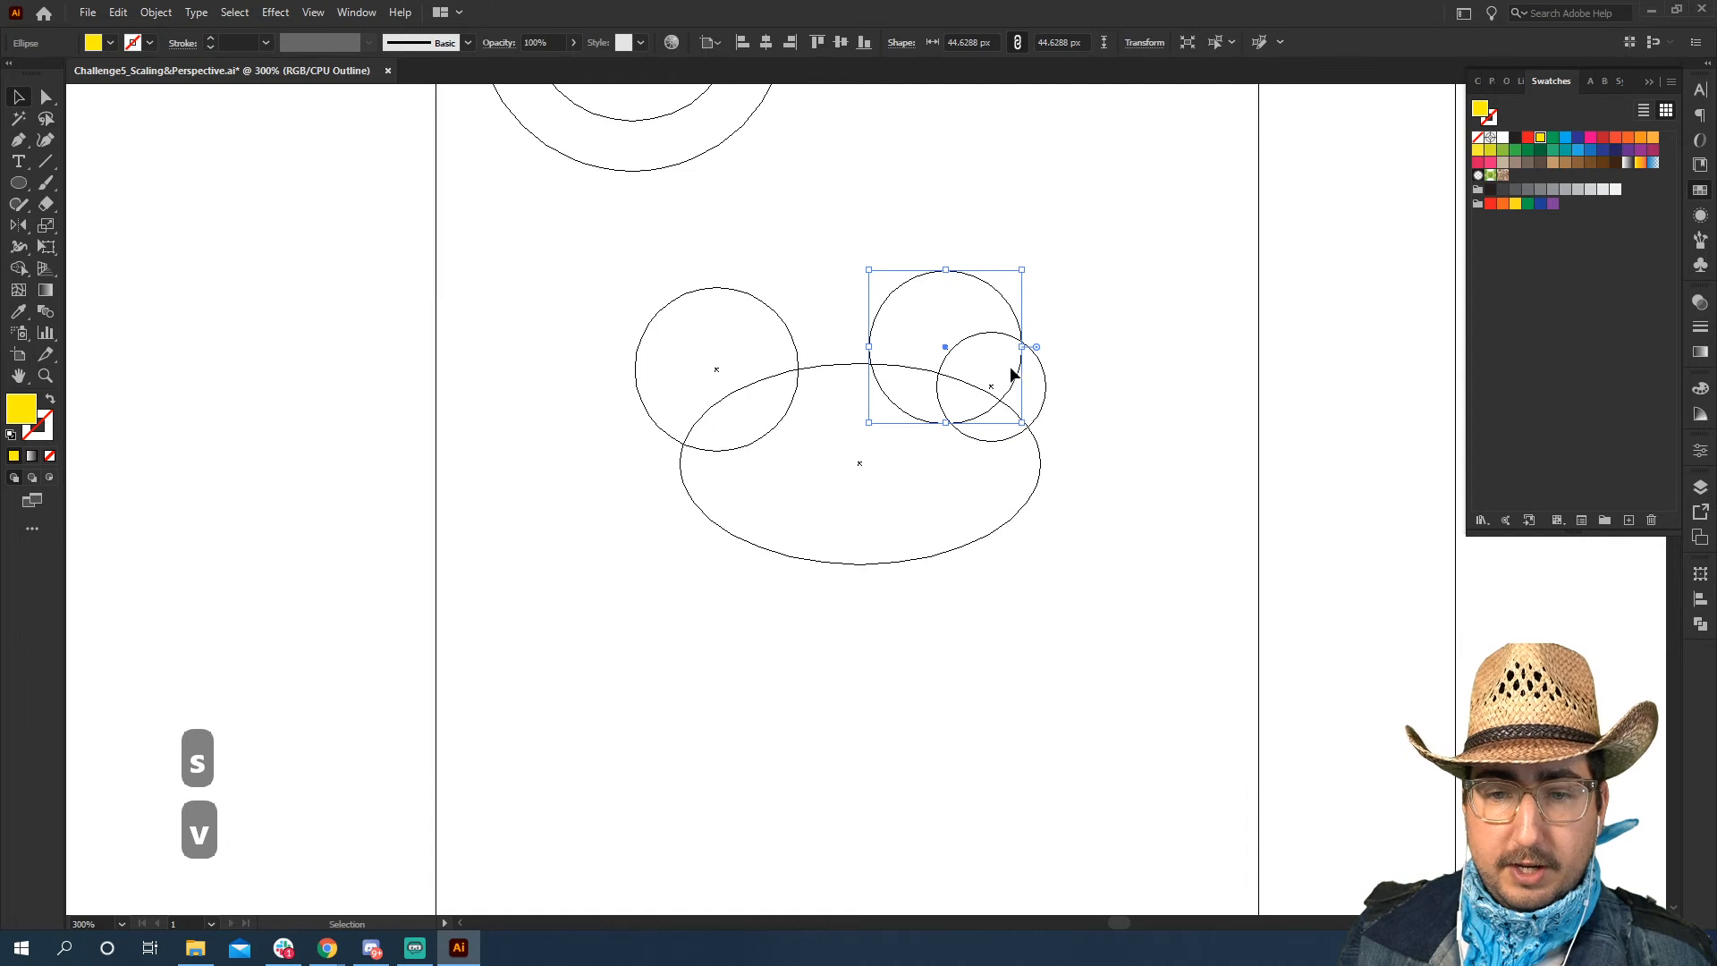
Subtract the larger circle from the small rear circle with Minus Front to form a crescent tail, and return to preview view
shift+click(1008, 338)
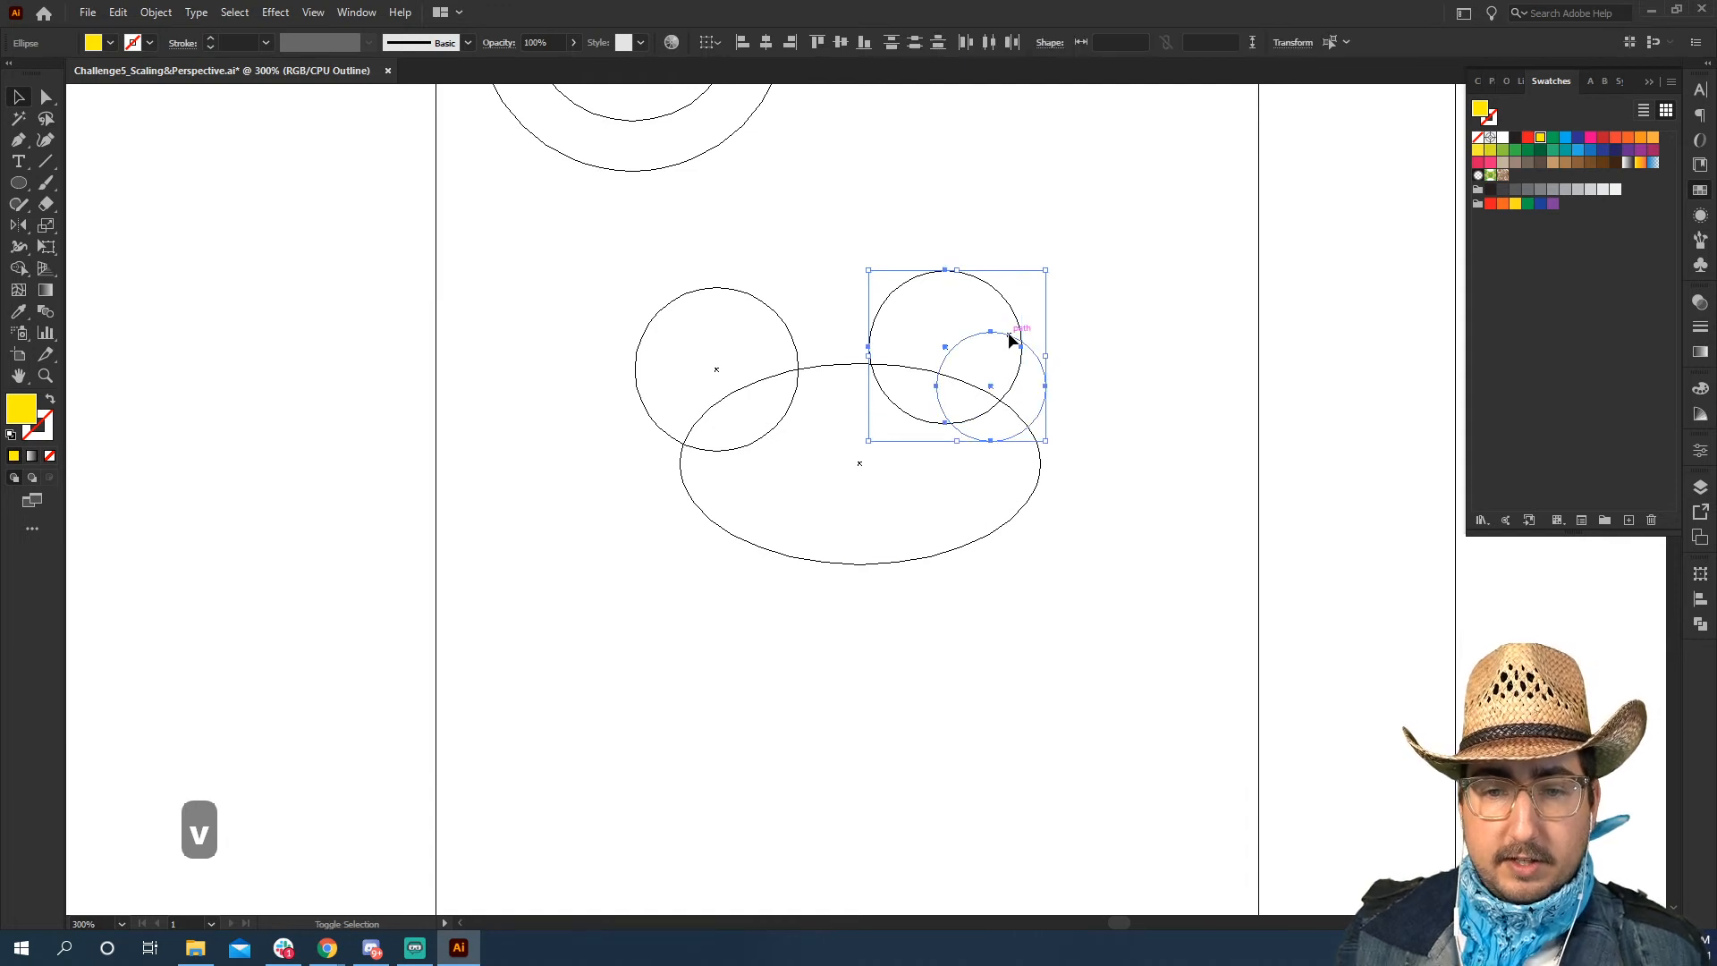
click(1700, 624)
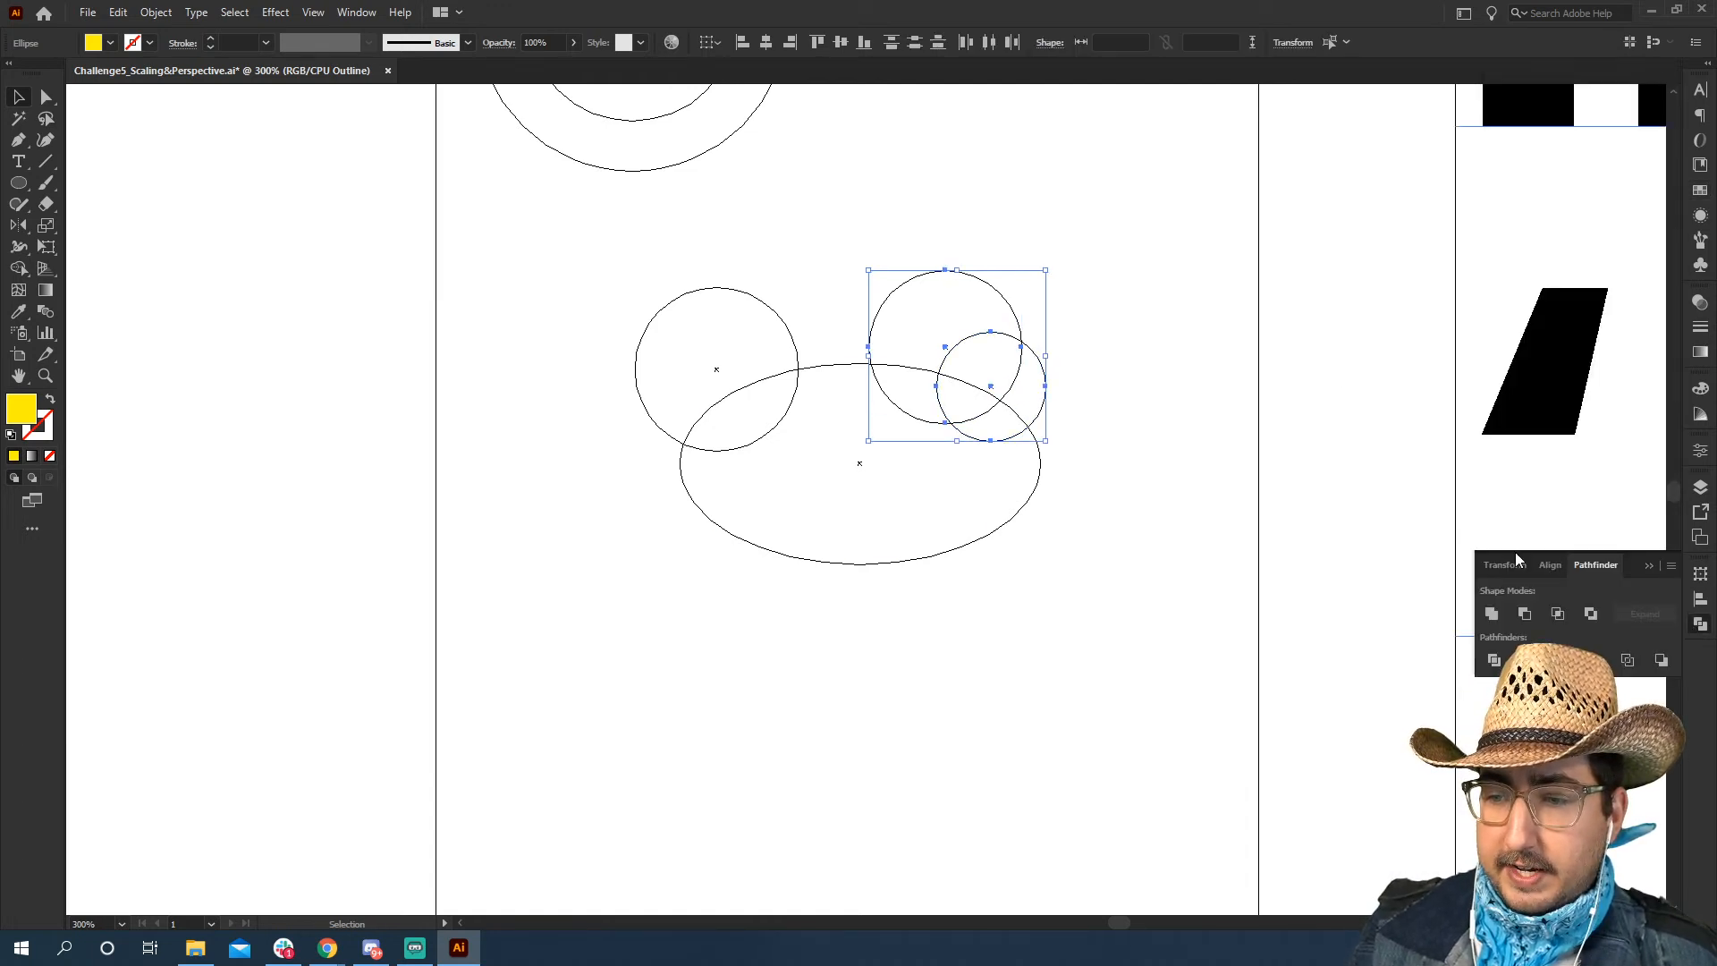
click(1525, 612)
click(1423, 534)
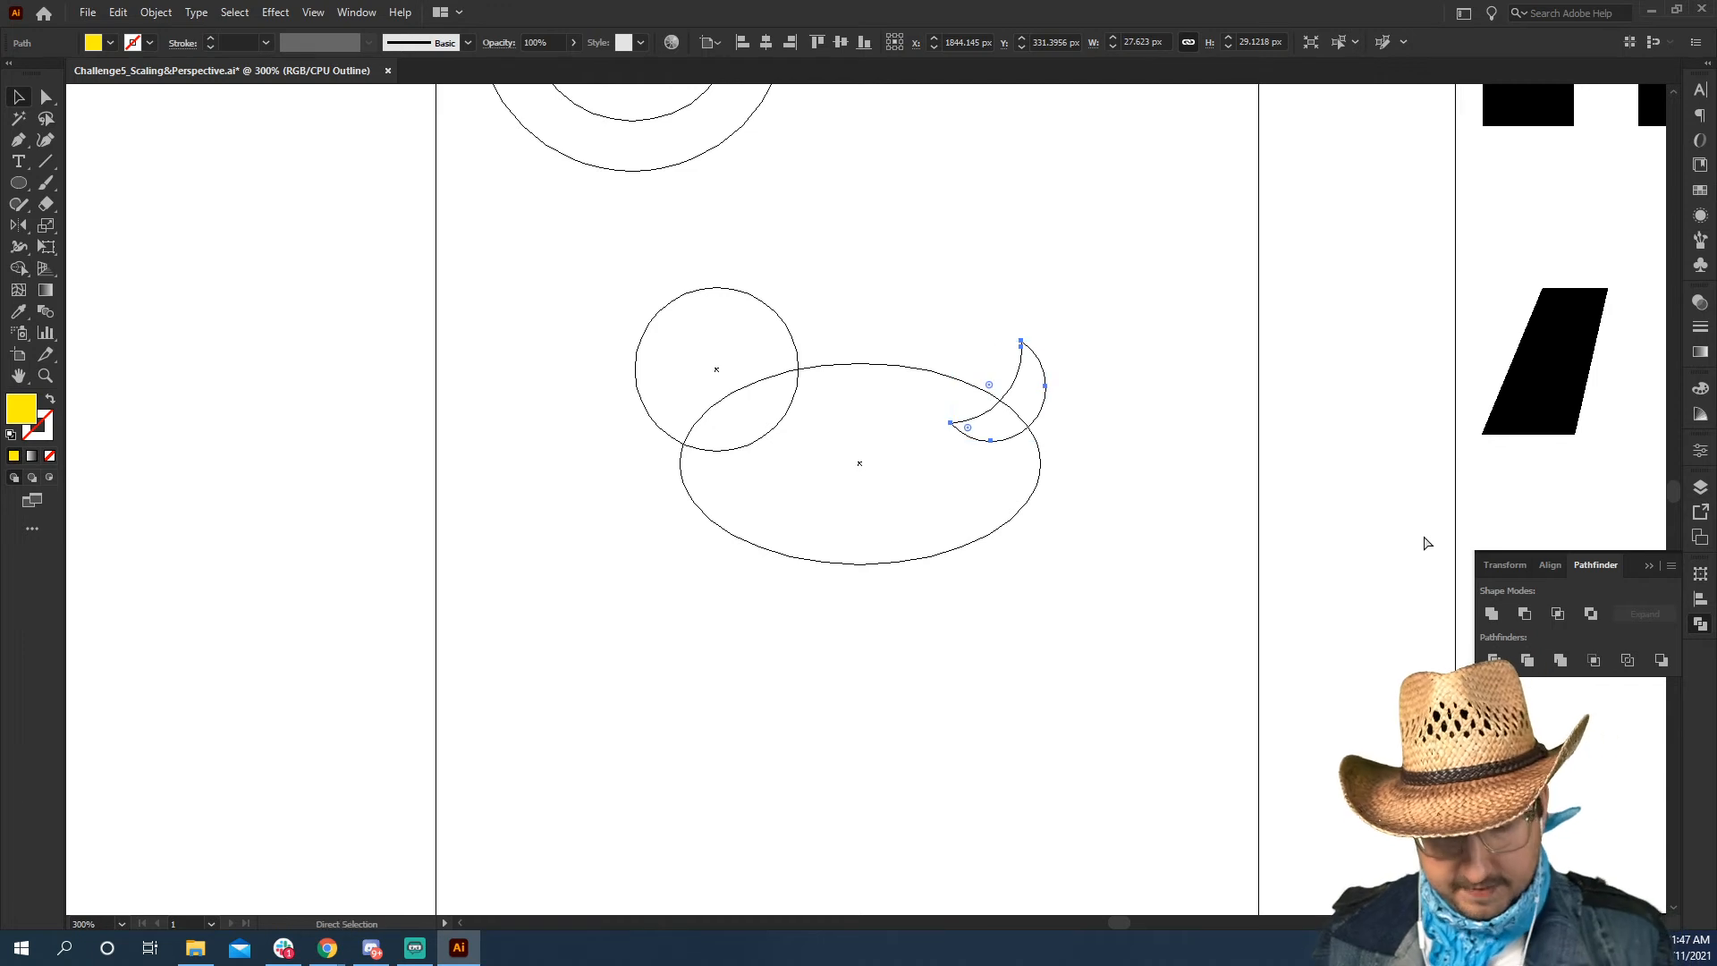
key(ctrl+y)
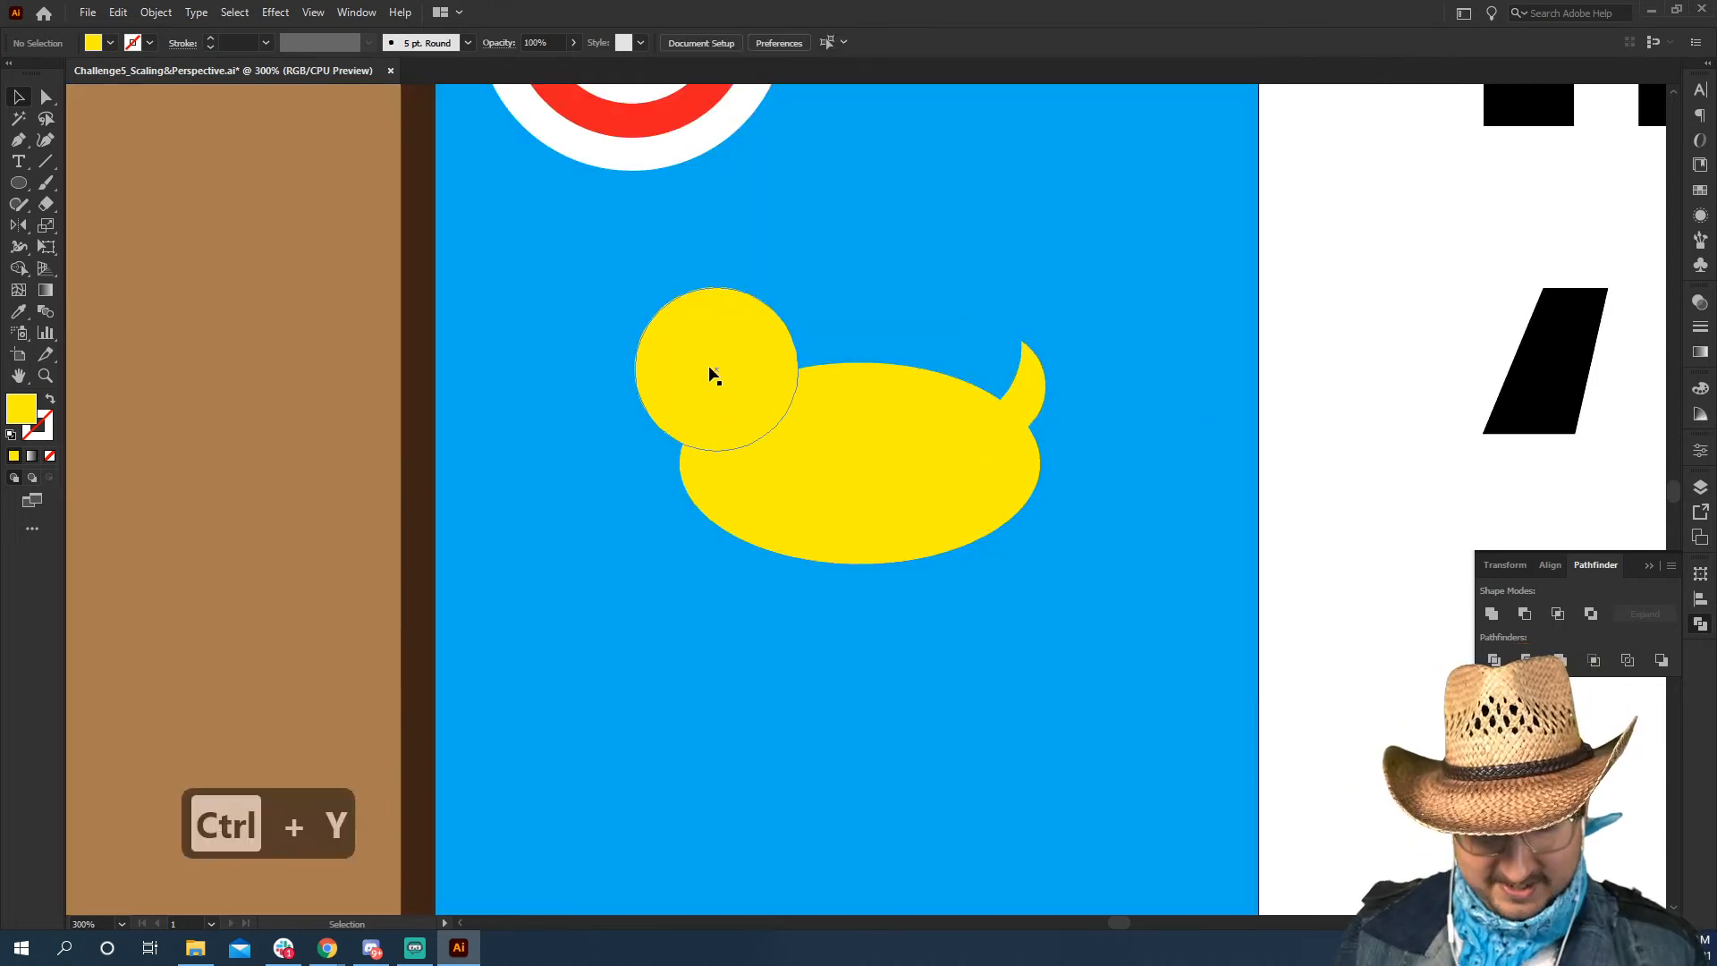
Draw a circle about 14 px across on the duck's head as the eye and fill it white
key(l)
drag(688, 352, 665, 329)
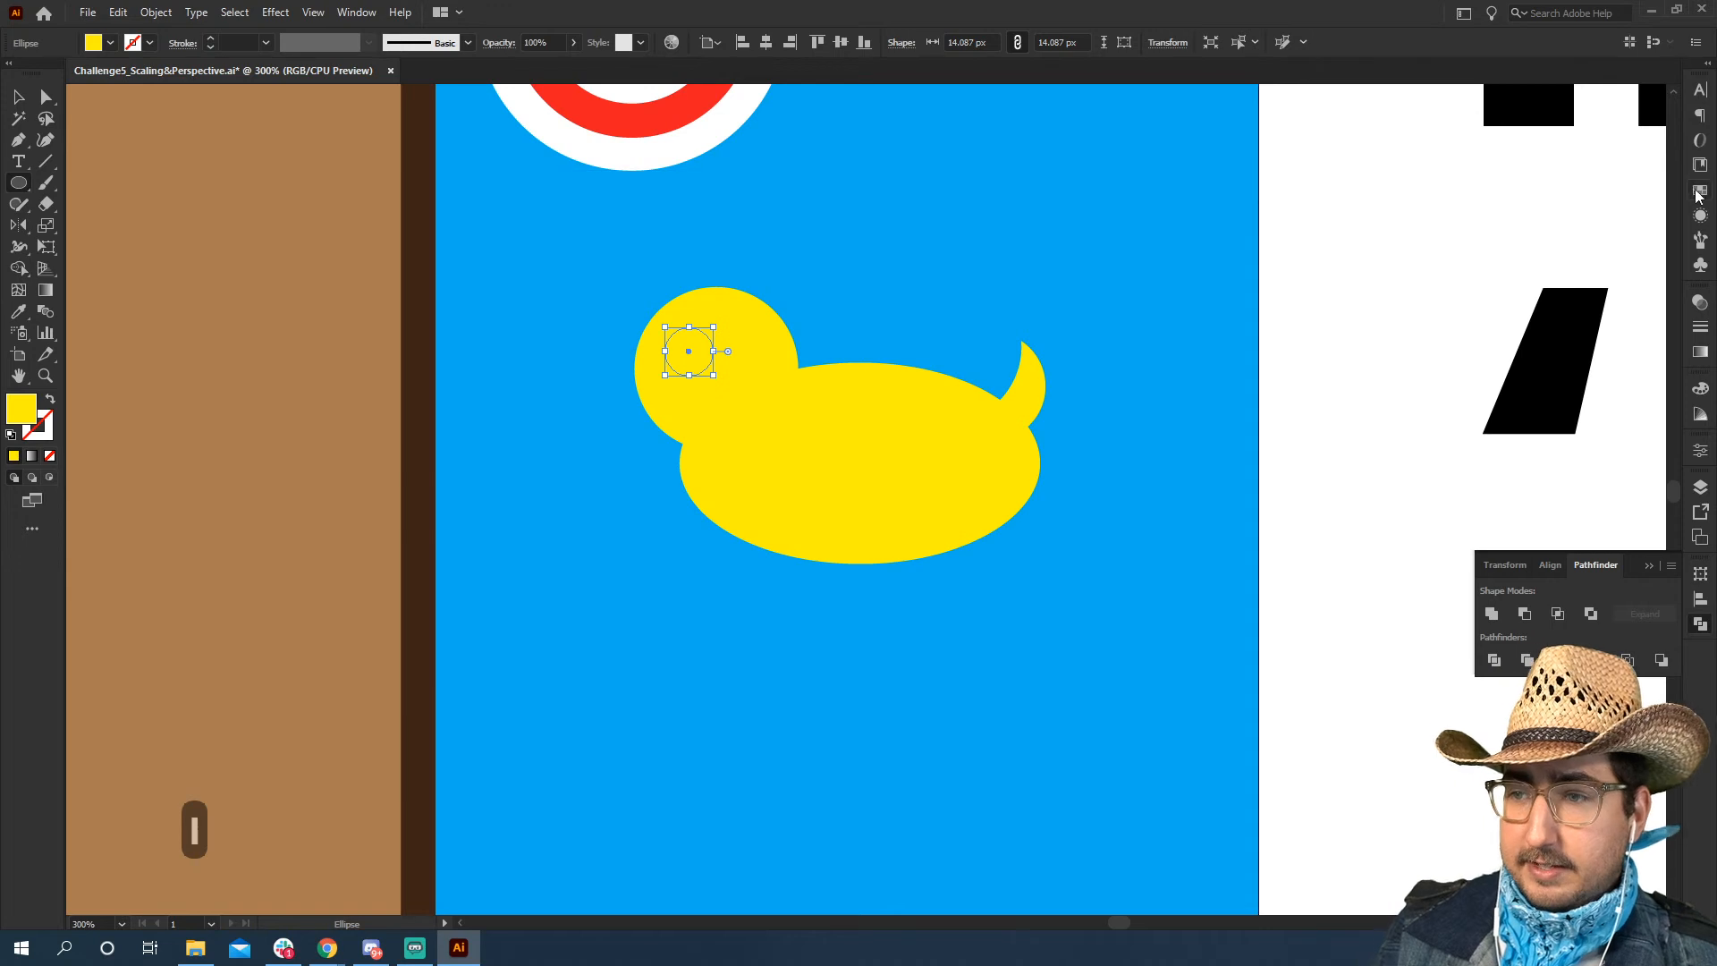
click(1700, 190)
click(1504, 139)
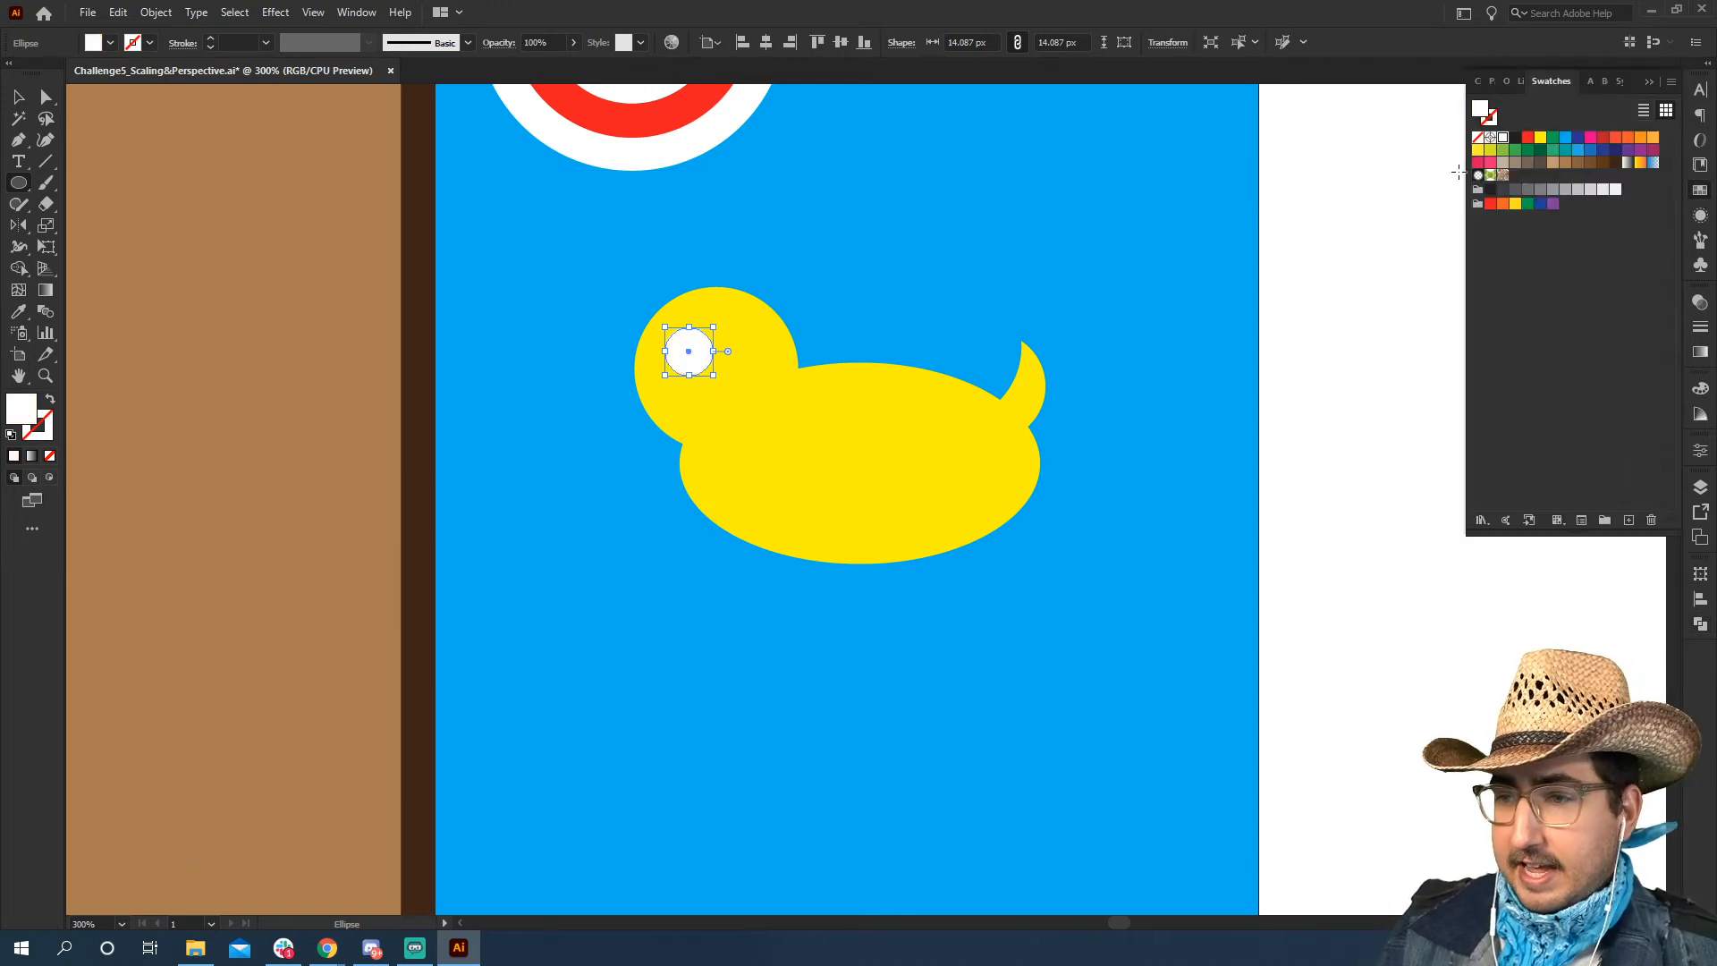
key(v)
click(1261, 318)
Offset the white eye circle's path by -4 px with miter joins to create an inner pupil circle
click(686, 366)
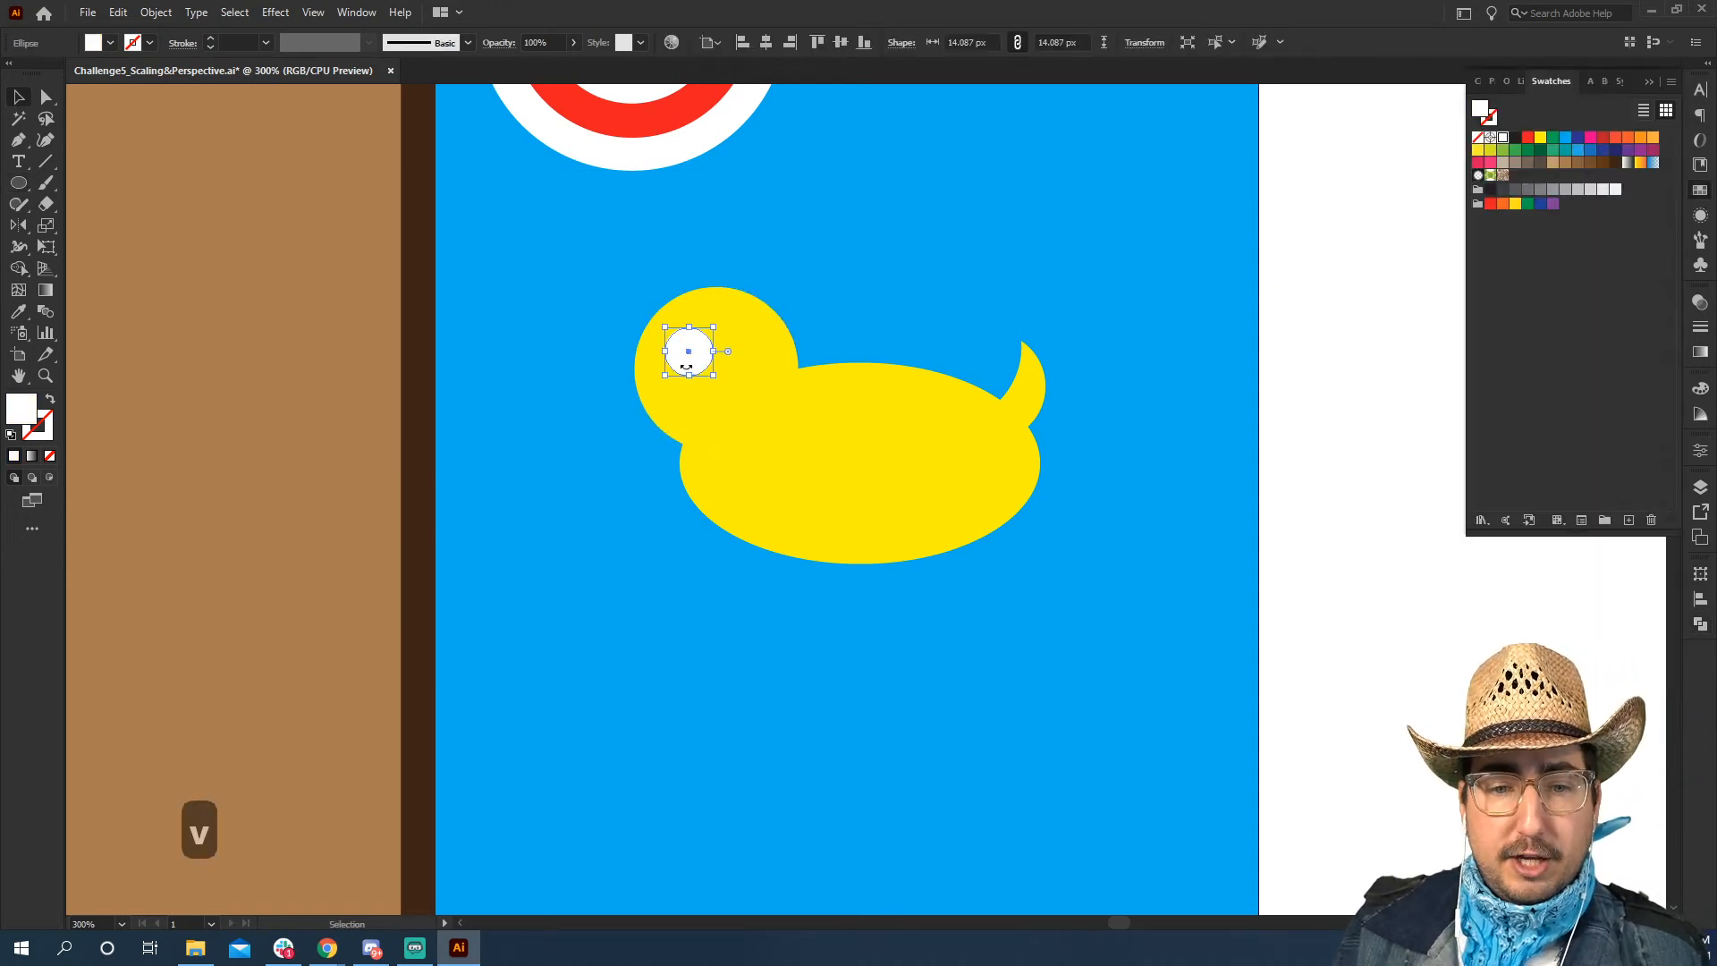
click(156, 11)
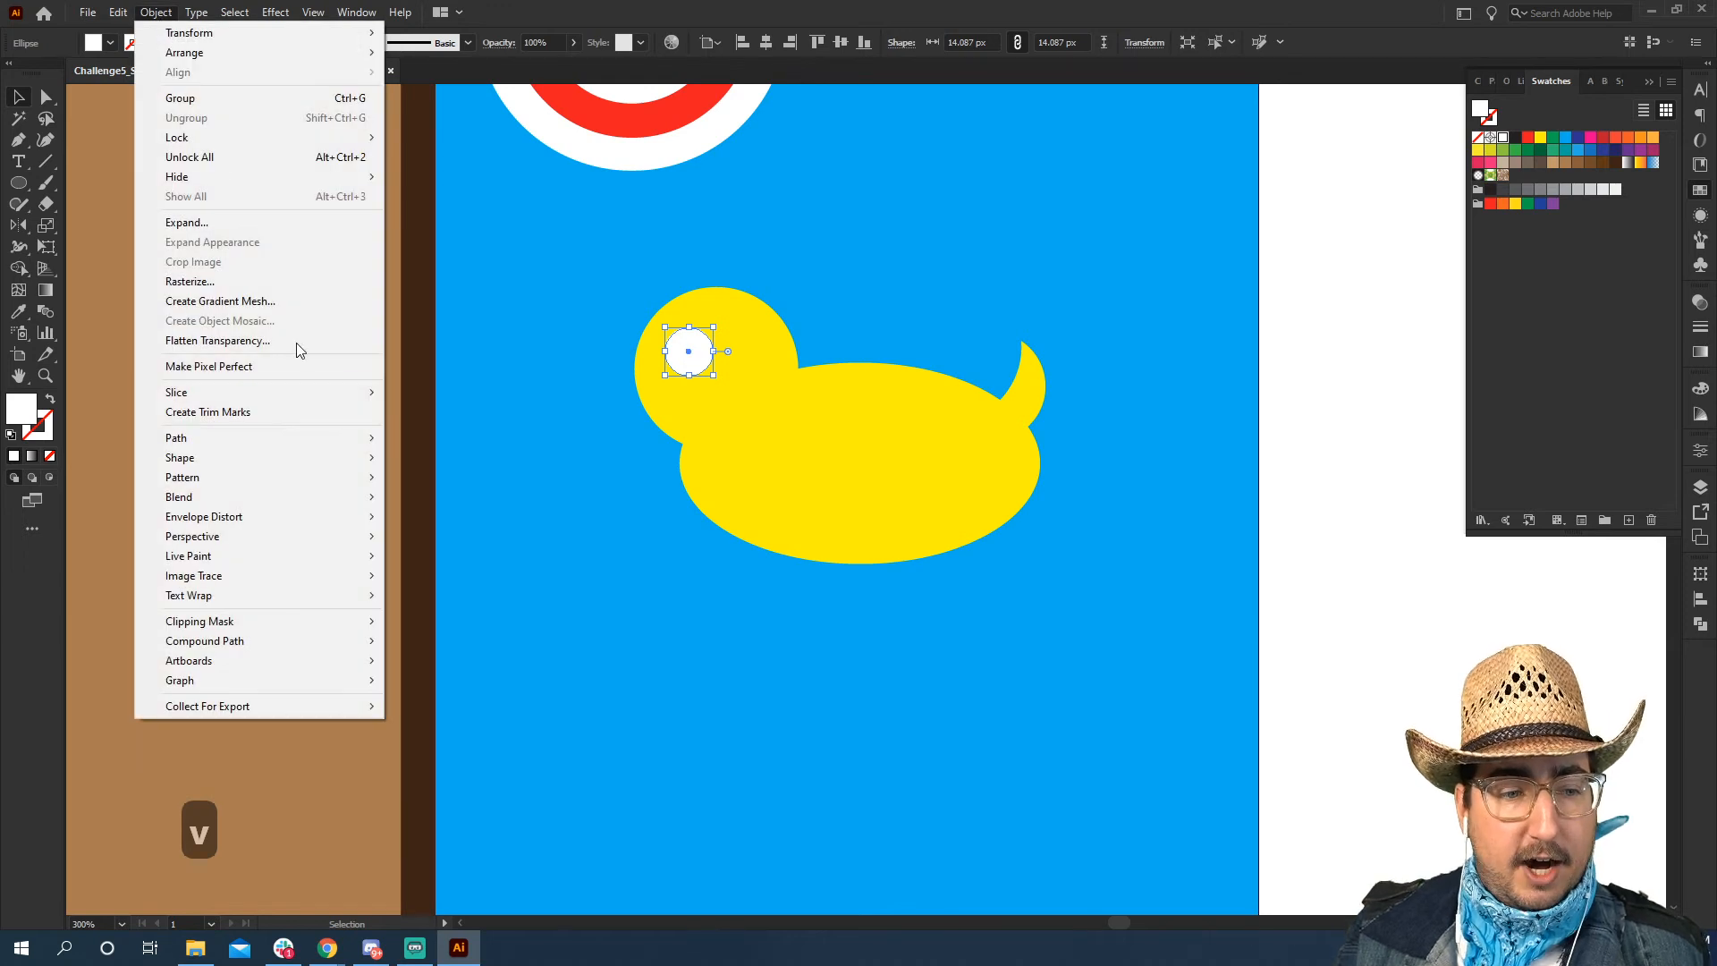
mouse_move(294, 444)
click(461, 501)
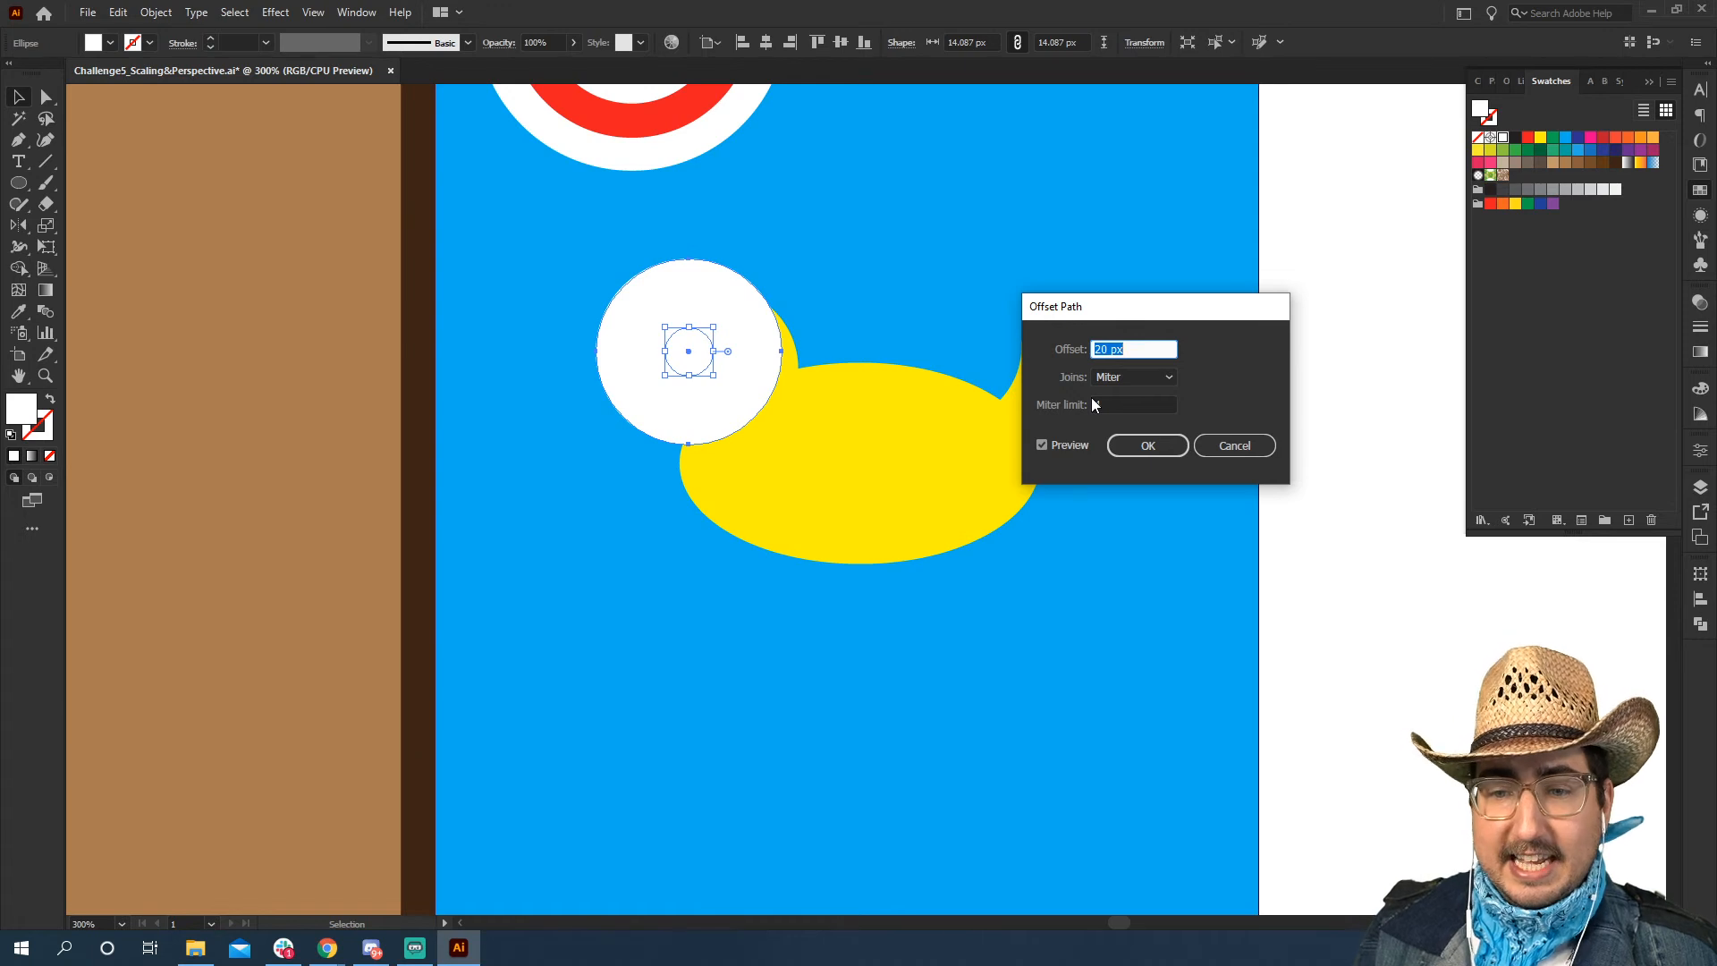
key(shift+Down)
key(shift+Down)
key(Down)
key(Down)
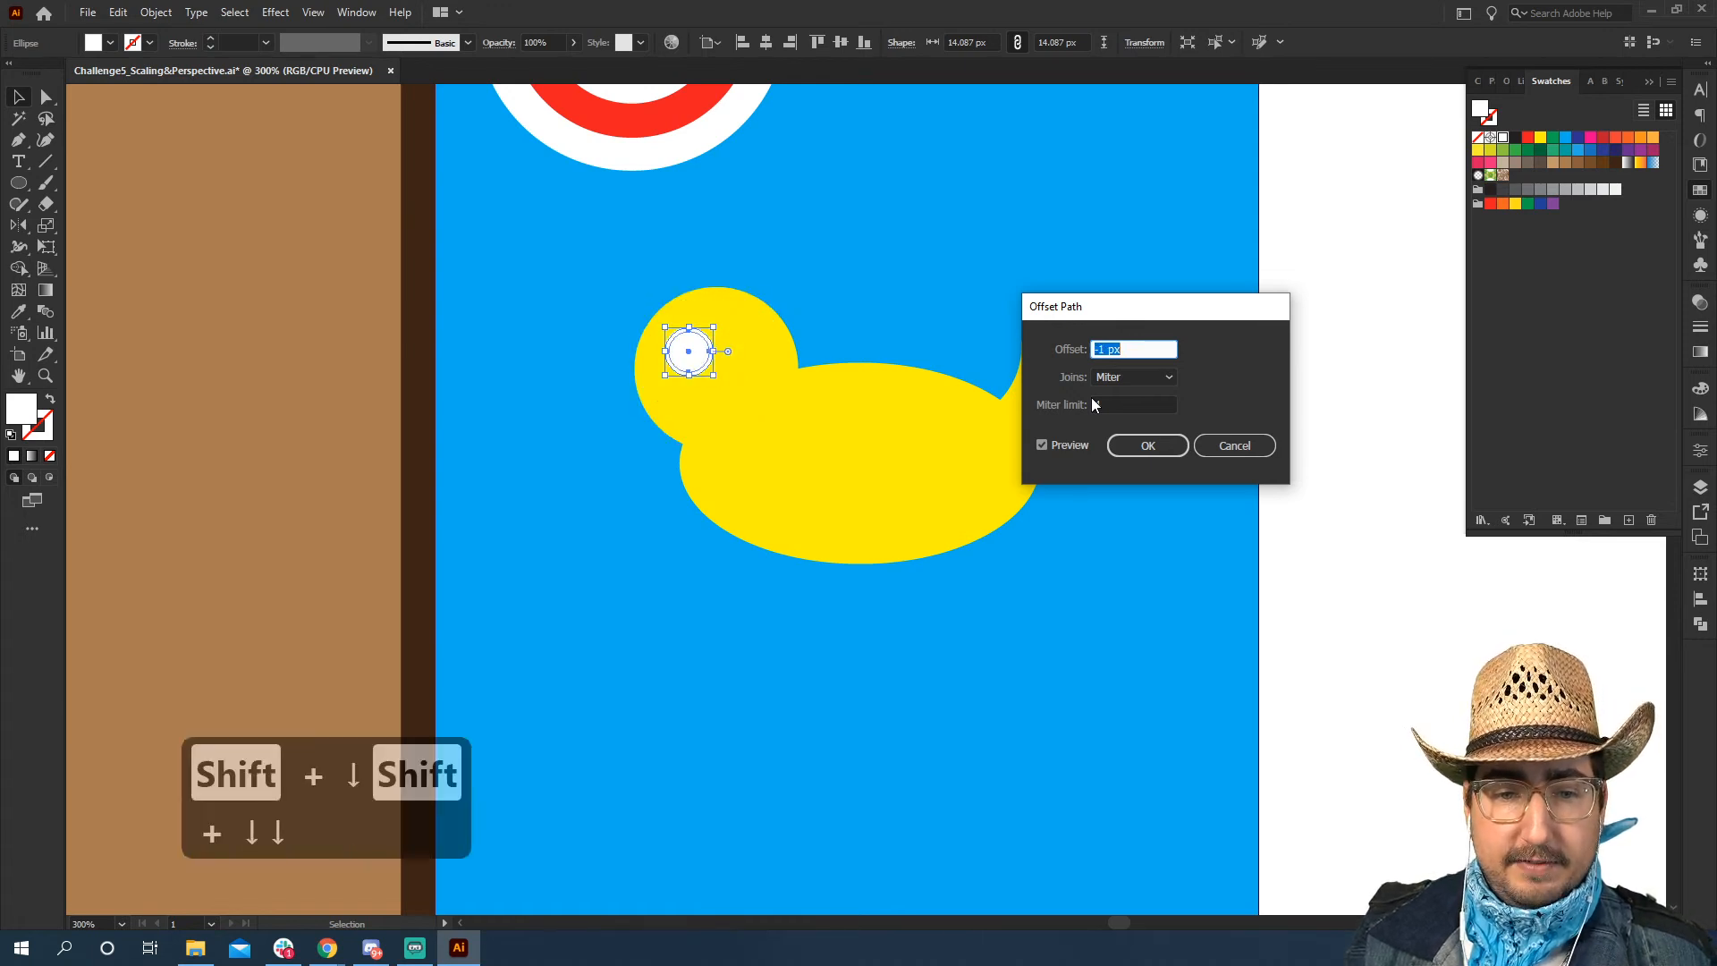
key(Down)
key(Down)
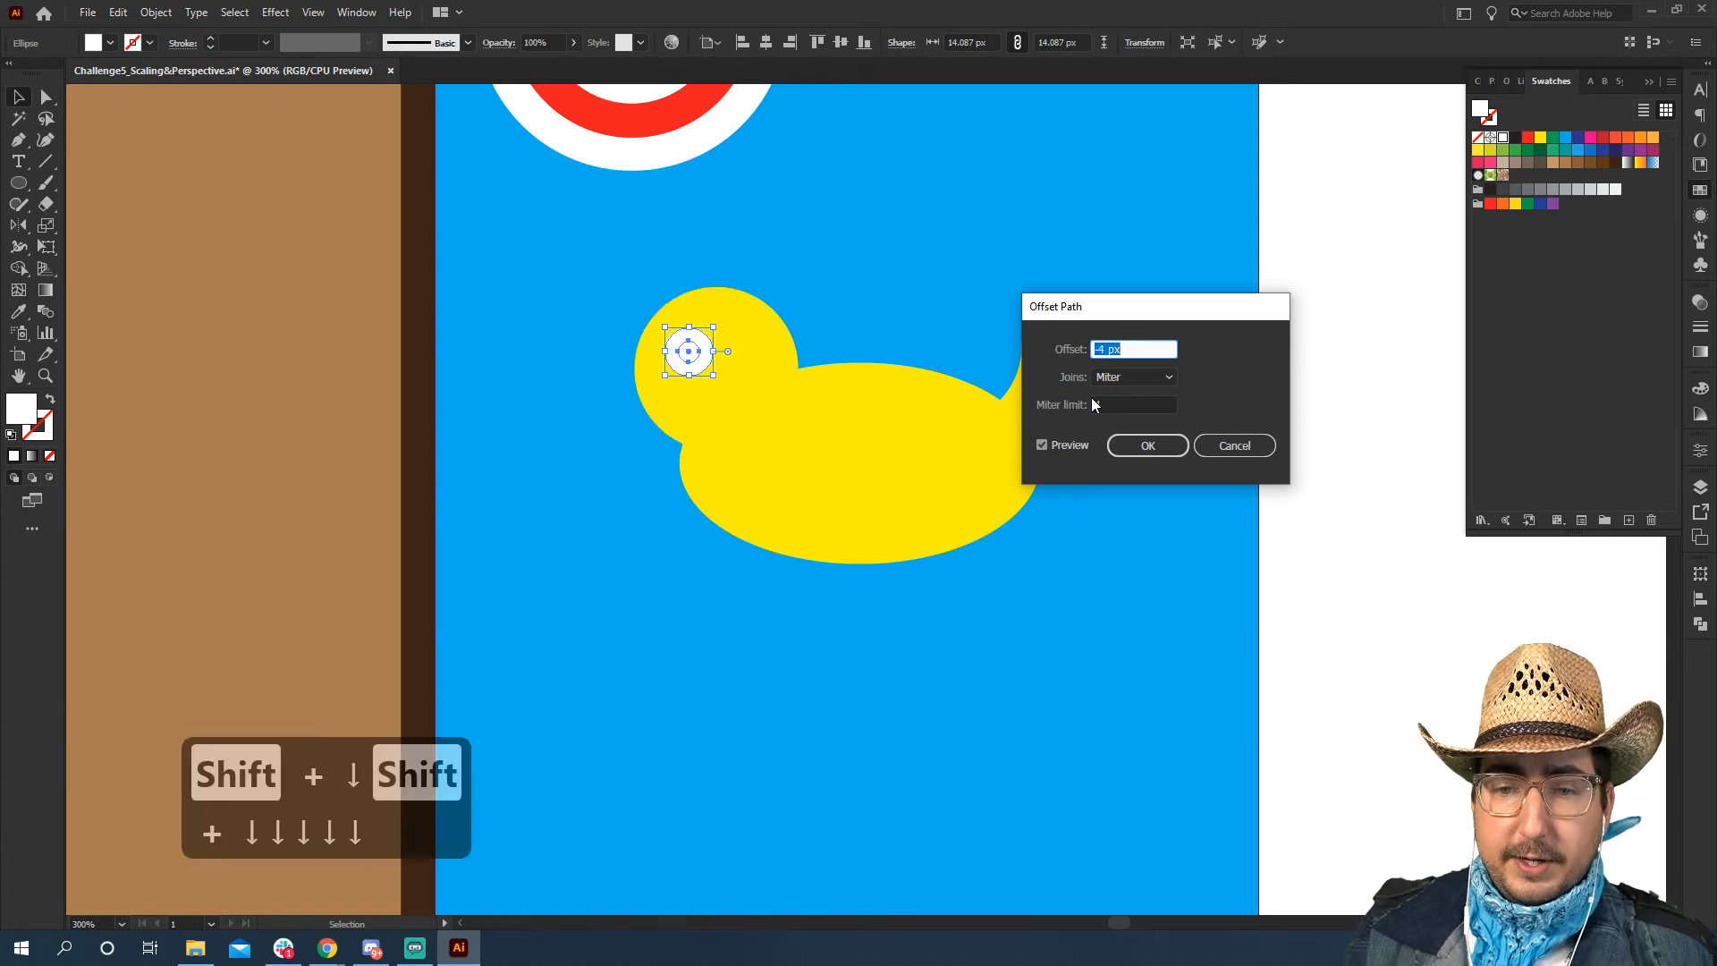
click(1148, 446)
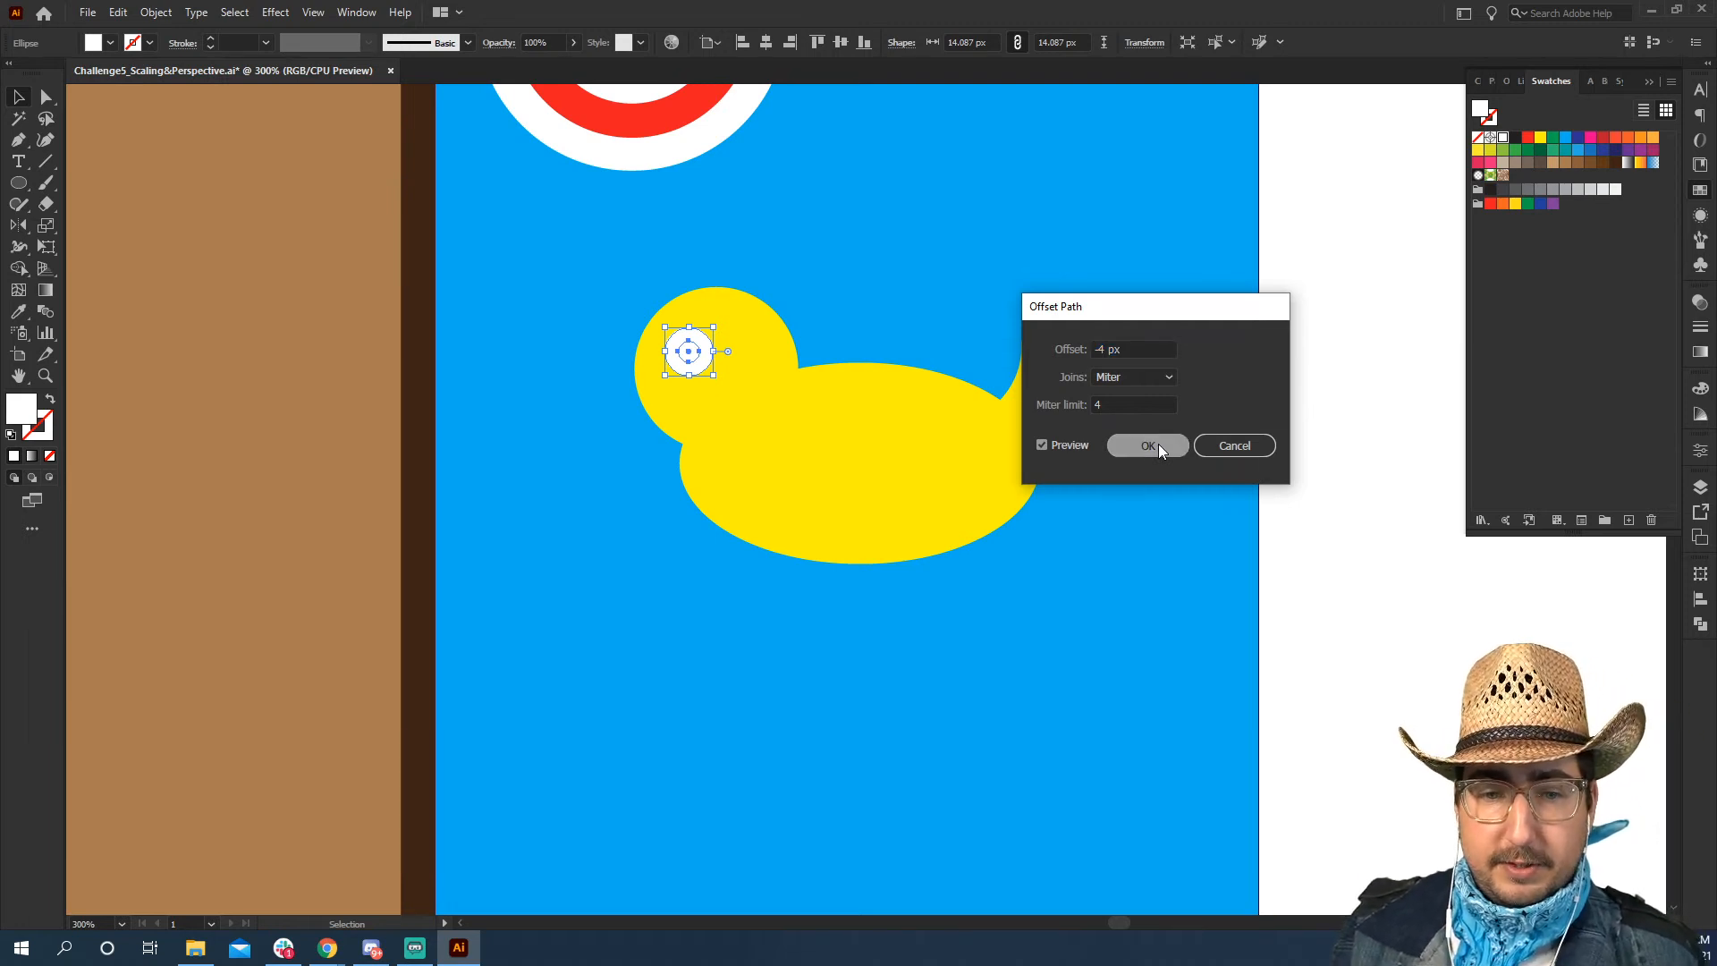
Fill the inner pupil circle with black
click(1515, 137)
key(v)
click(1098, 324)
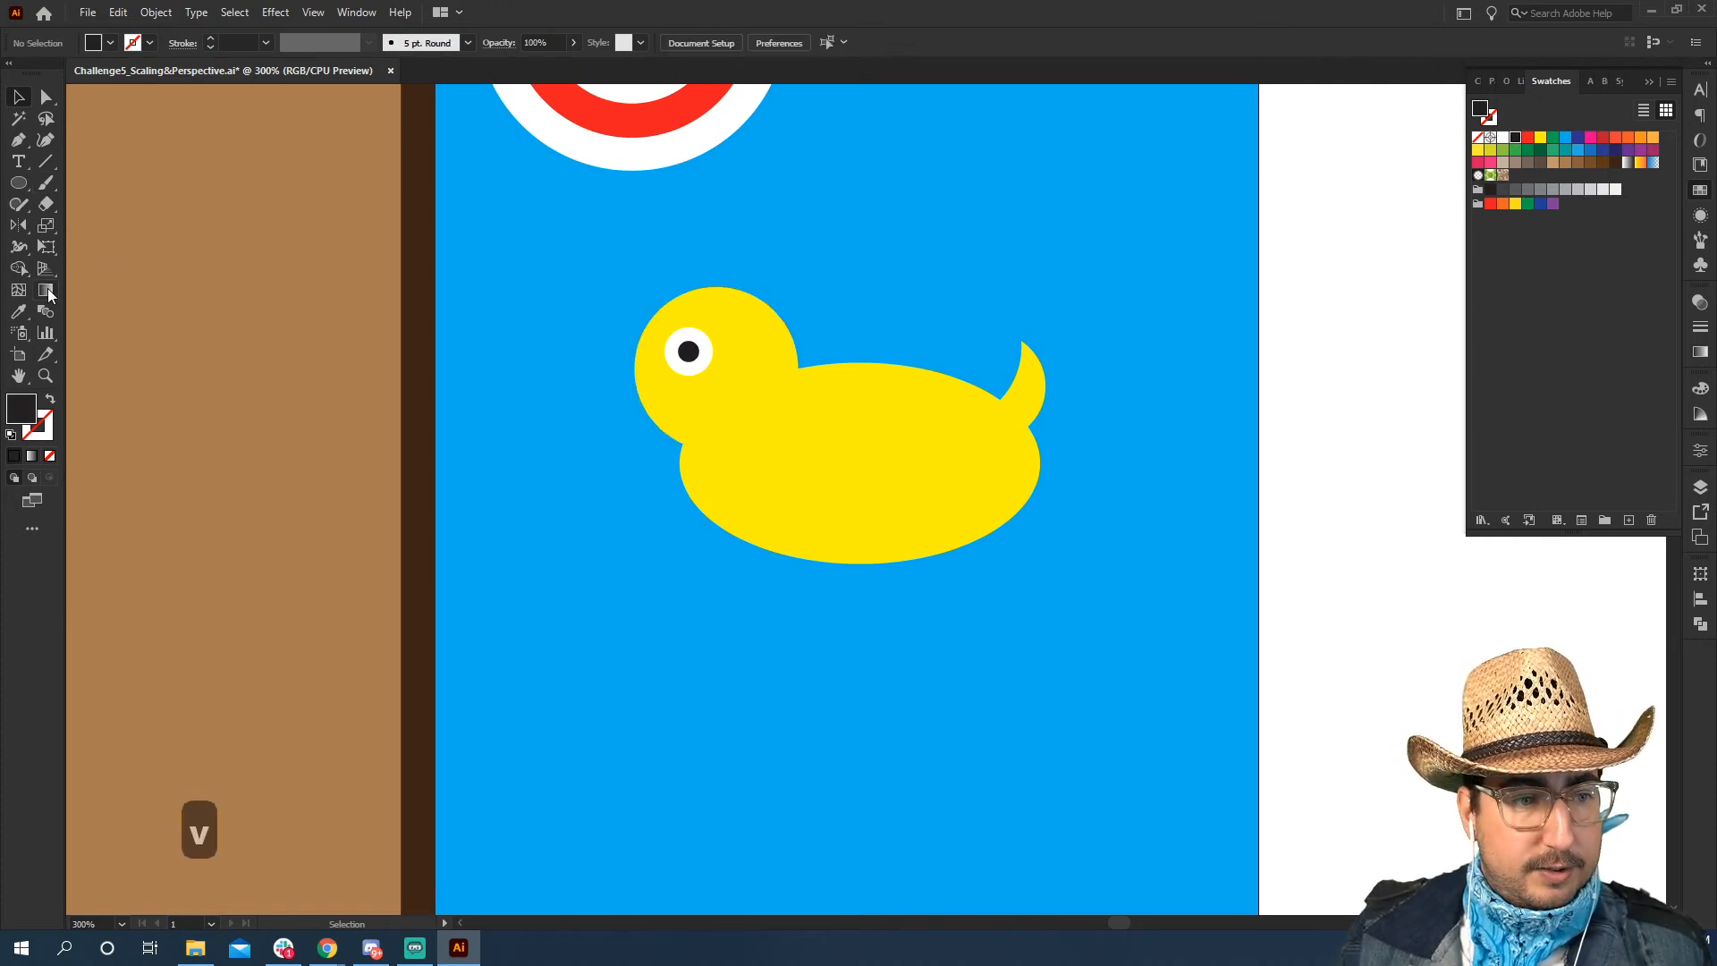
Create a three-sided polygon with a 50 px radius beside the duck's face
click(19, 184)
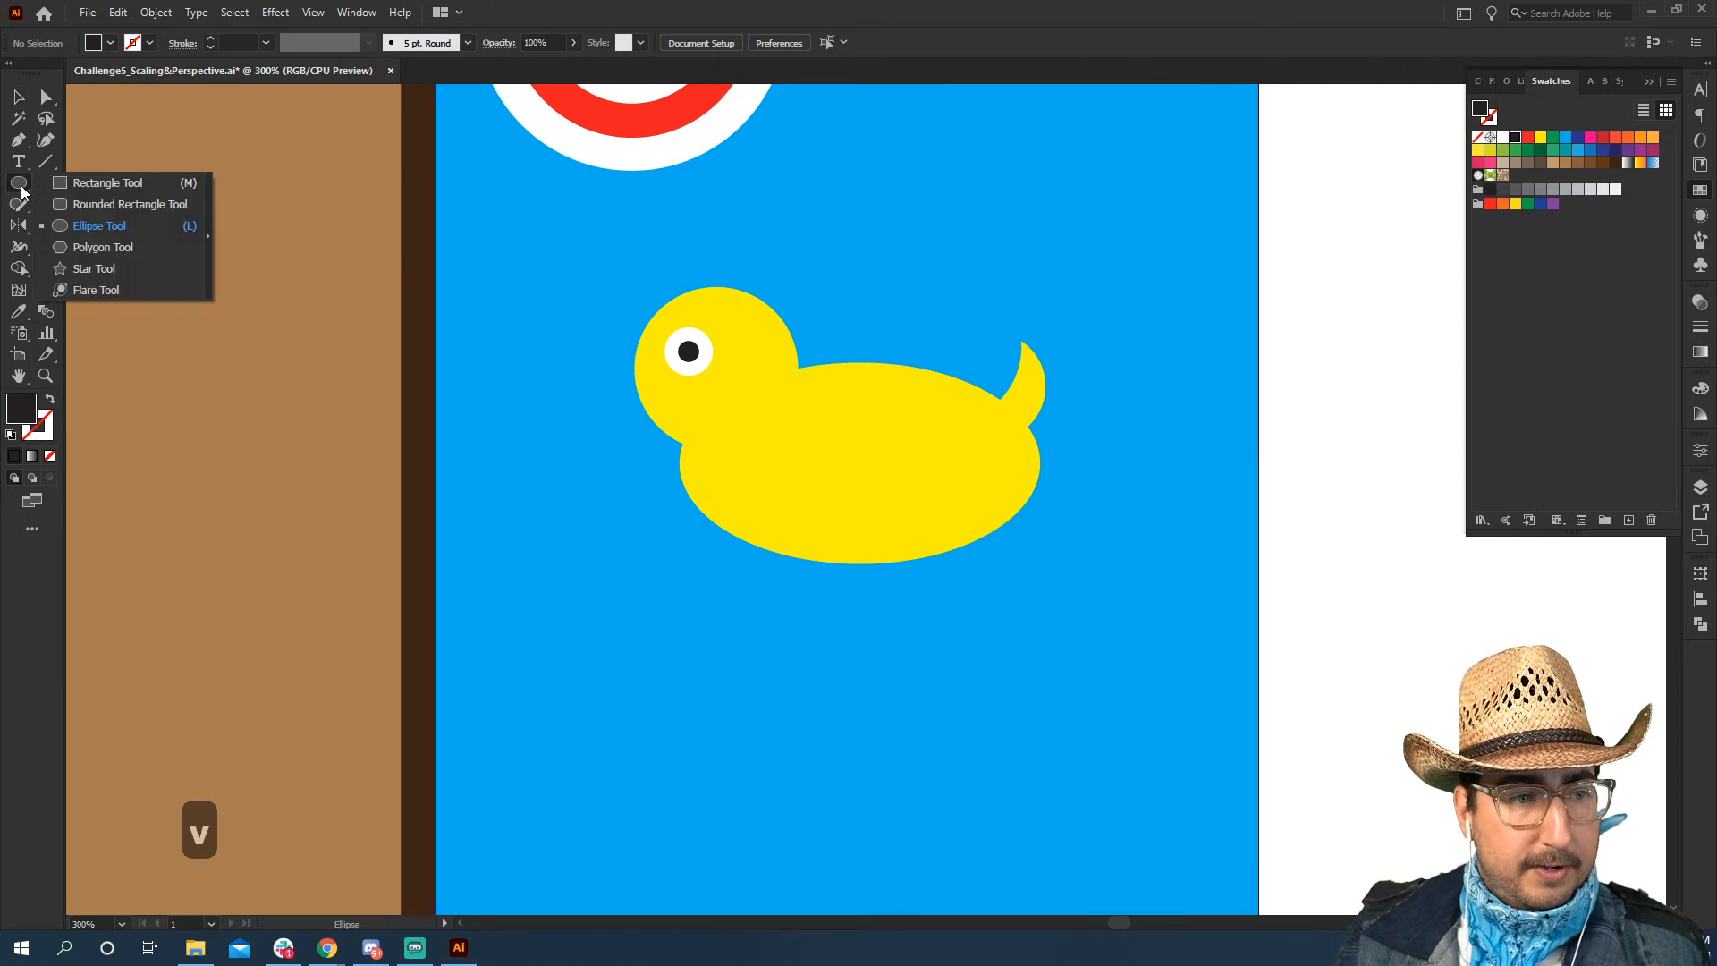
click(91, 250)
click(570, 363)
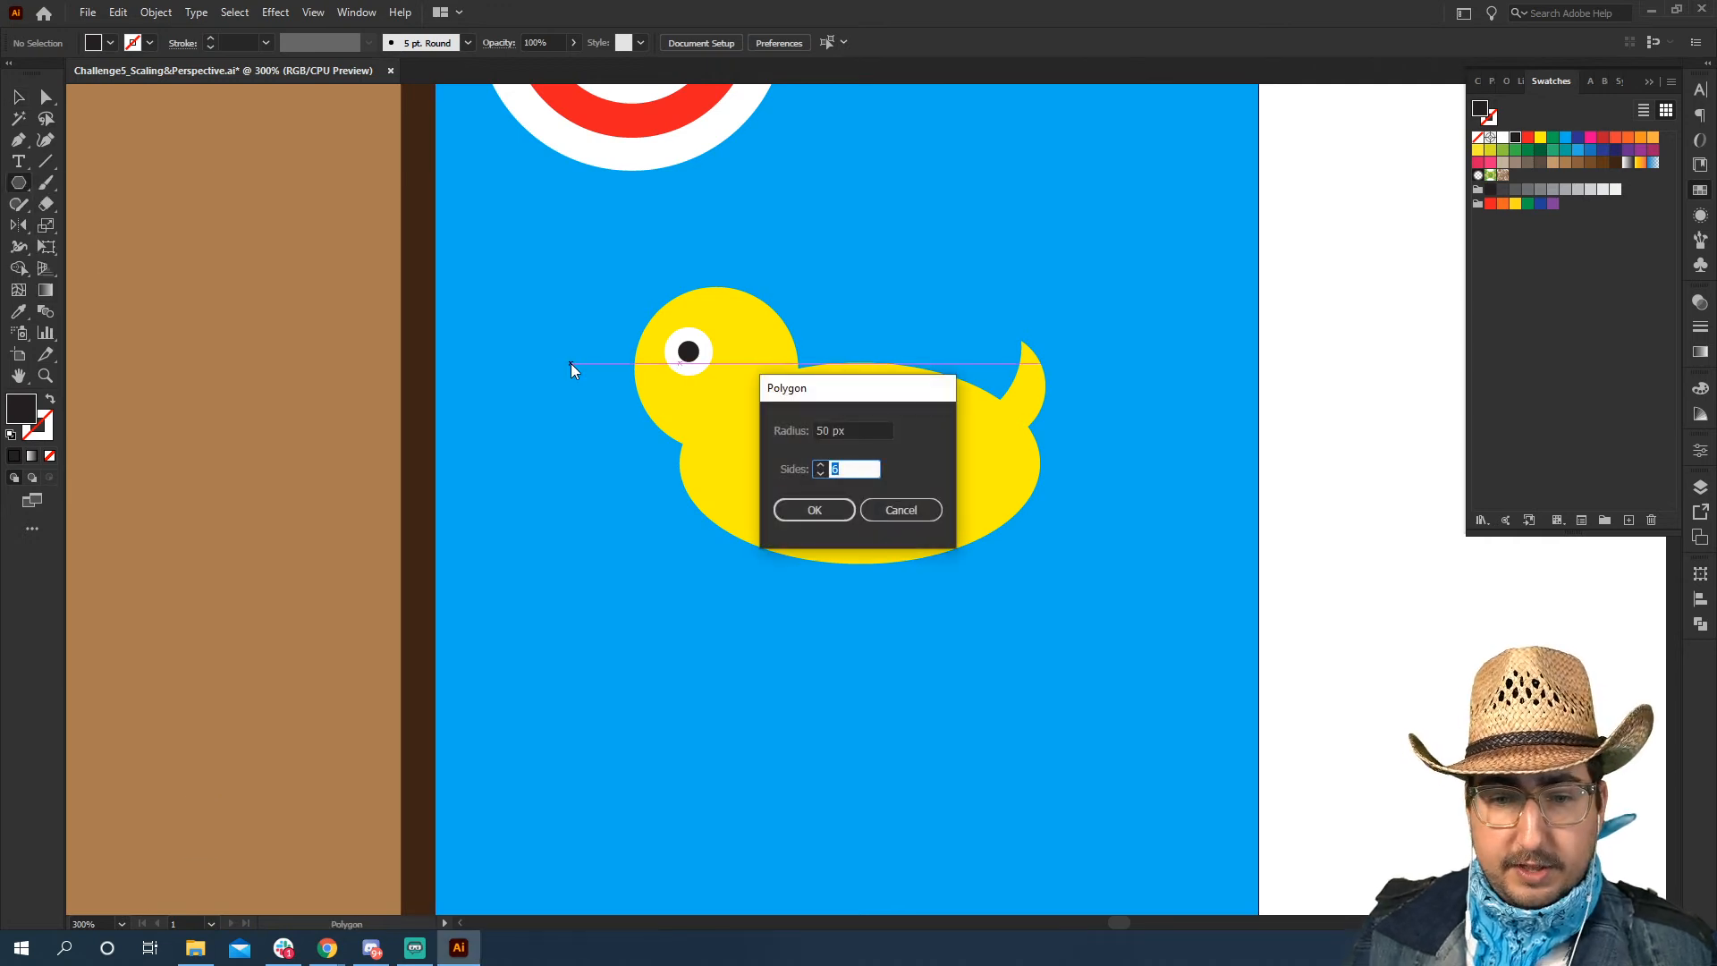
text(3)
key(Return)
Rotate the triangle to point away from the face and scale it down to about 12 by 14 px as a beak
key(r)
drag(781, 206, 496, 229)
key(s)
drag(882, 153, 626, 378)
key(v)
key(s)
drag(903, 264, 836, 271)
key(r)
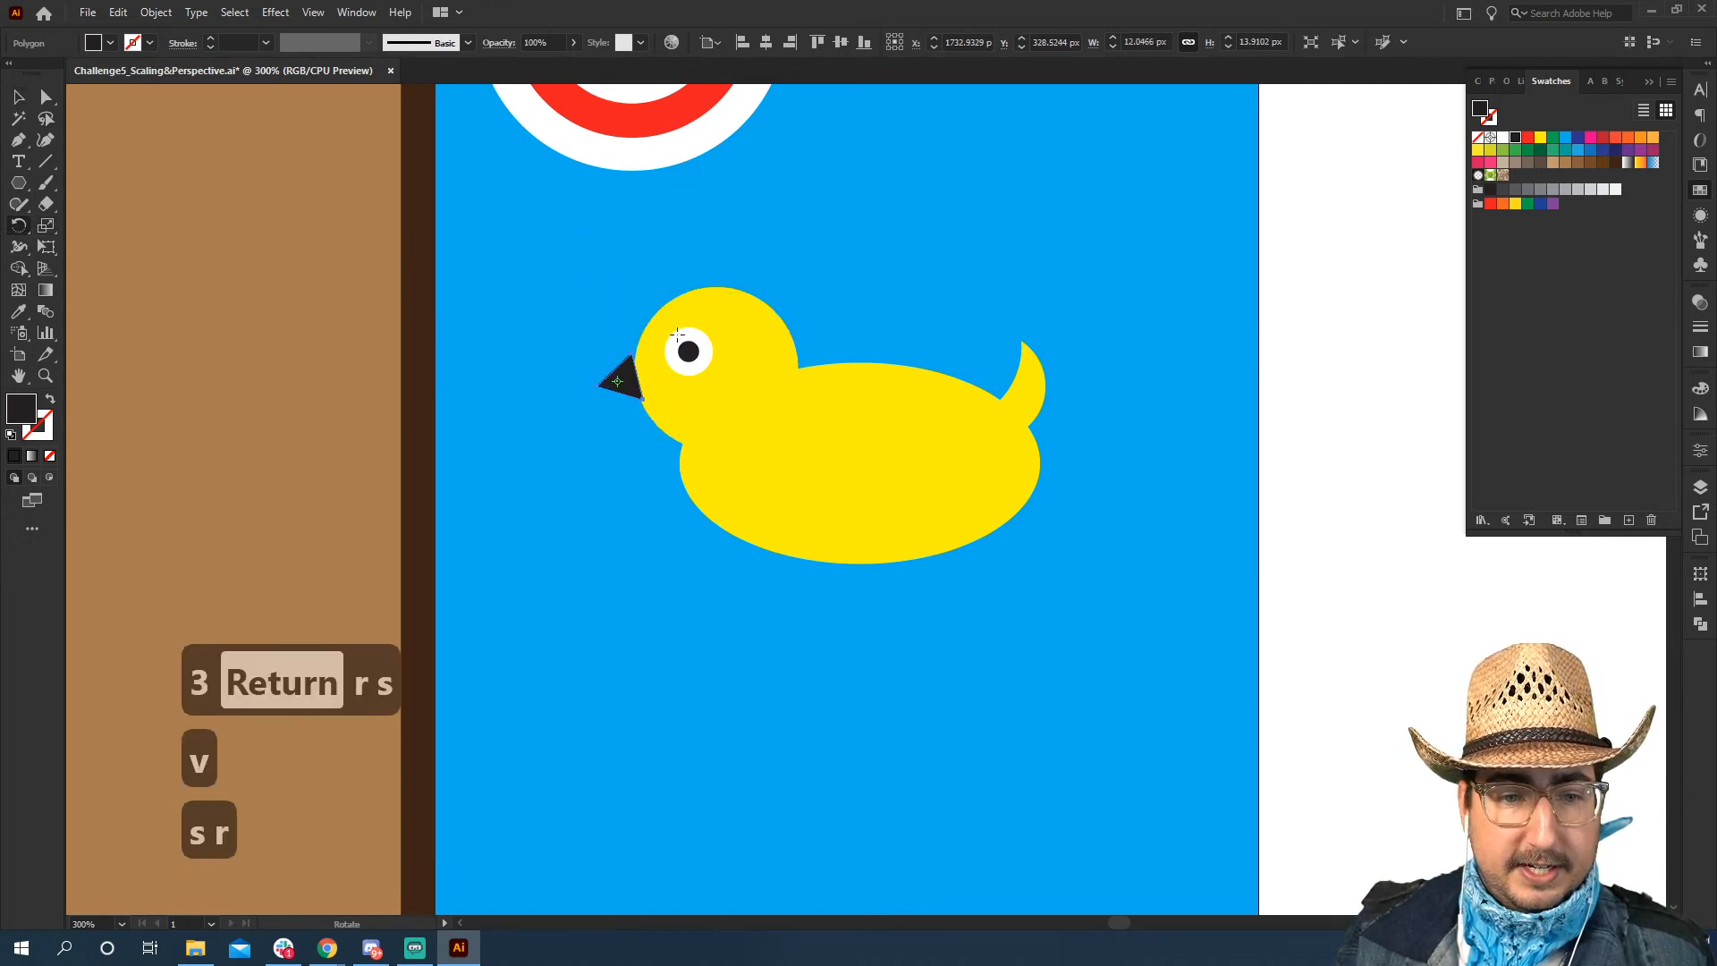
Shift the beak to slightly overlap the front of the head and fill it orange
key(v)
drag(630, 381, 638, 377)
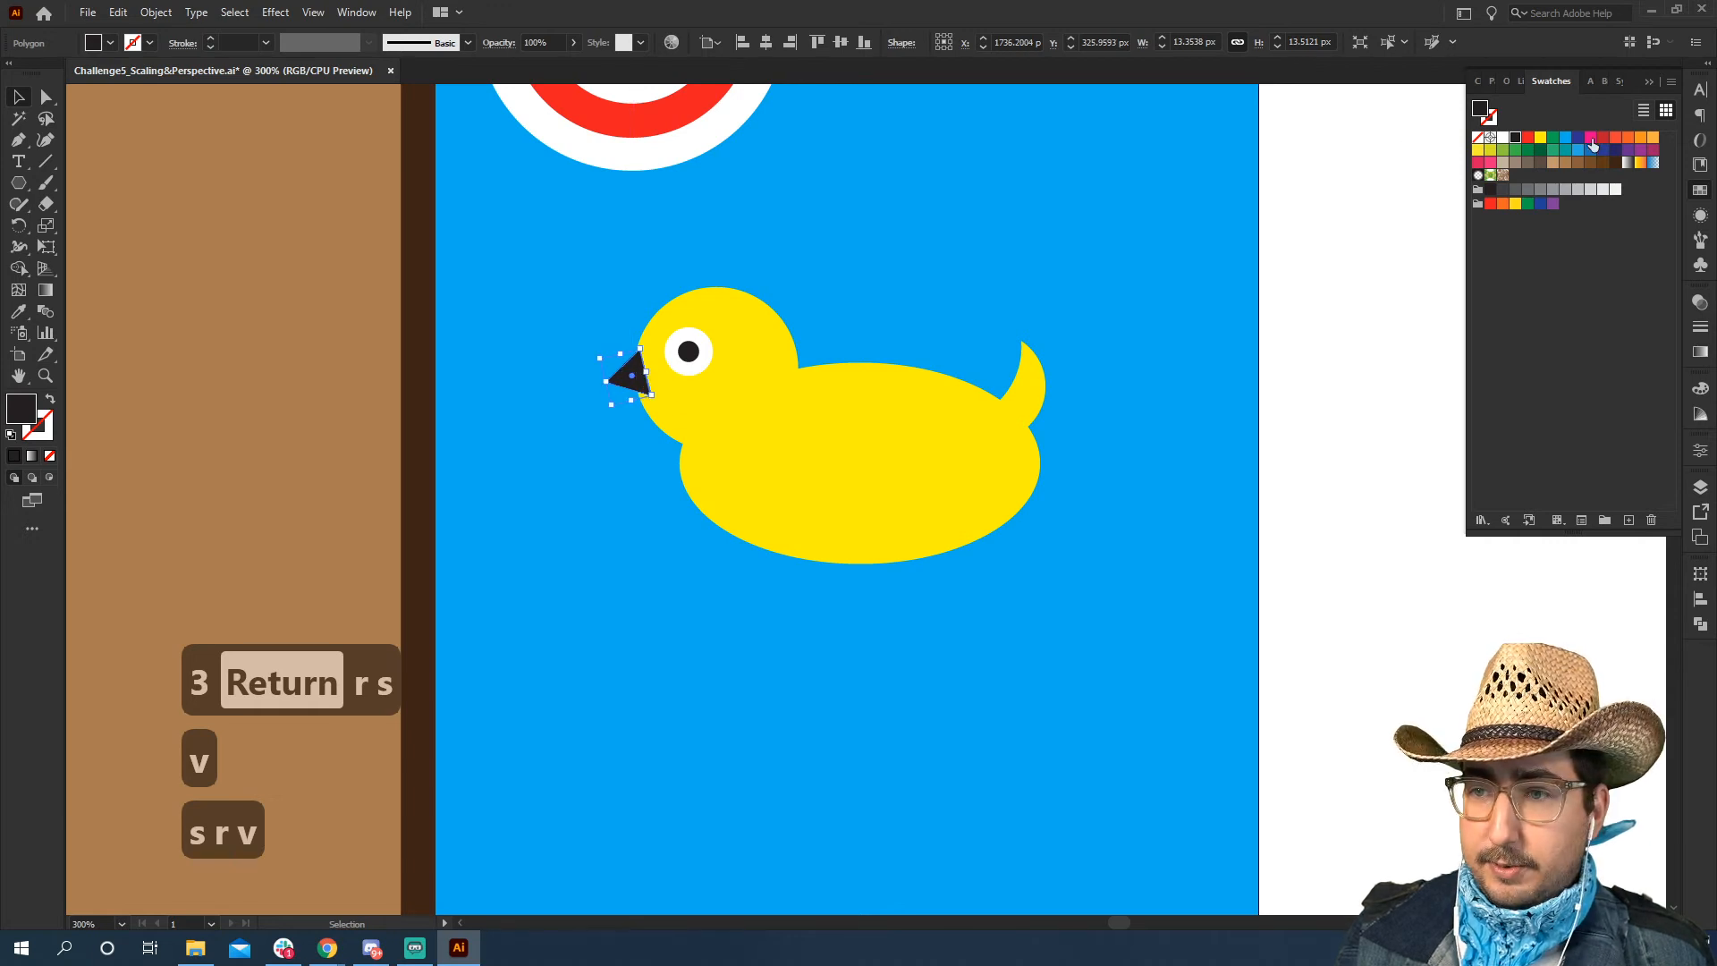
click(1643, 138)
click(1329, 280)
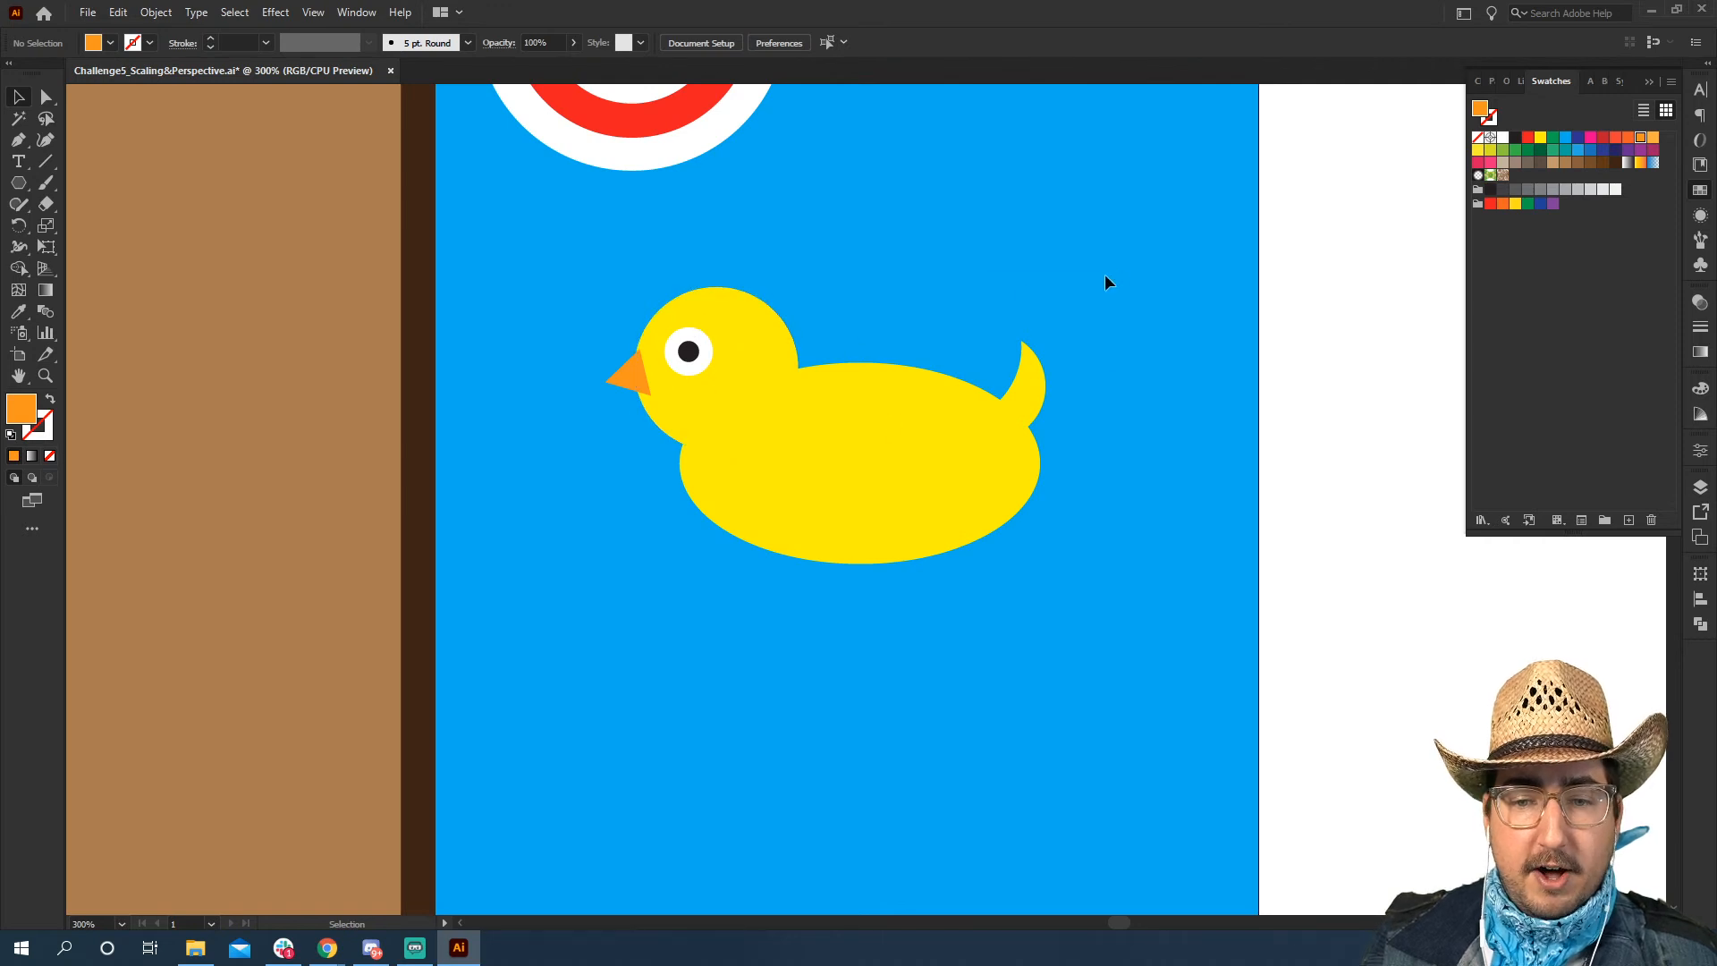
Copy all the duck's shapes and paste the duplicate in place over the original
drag(576, 582, 609, 597)
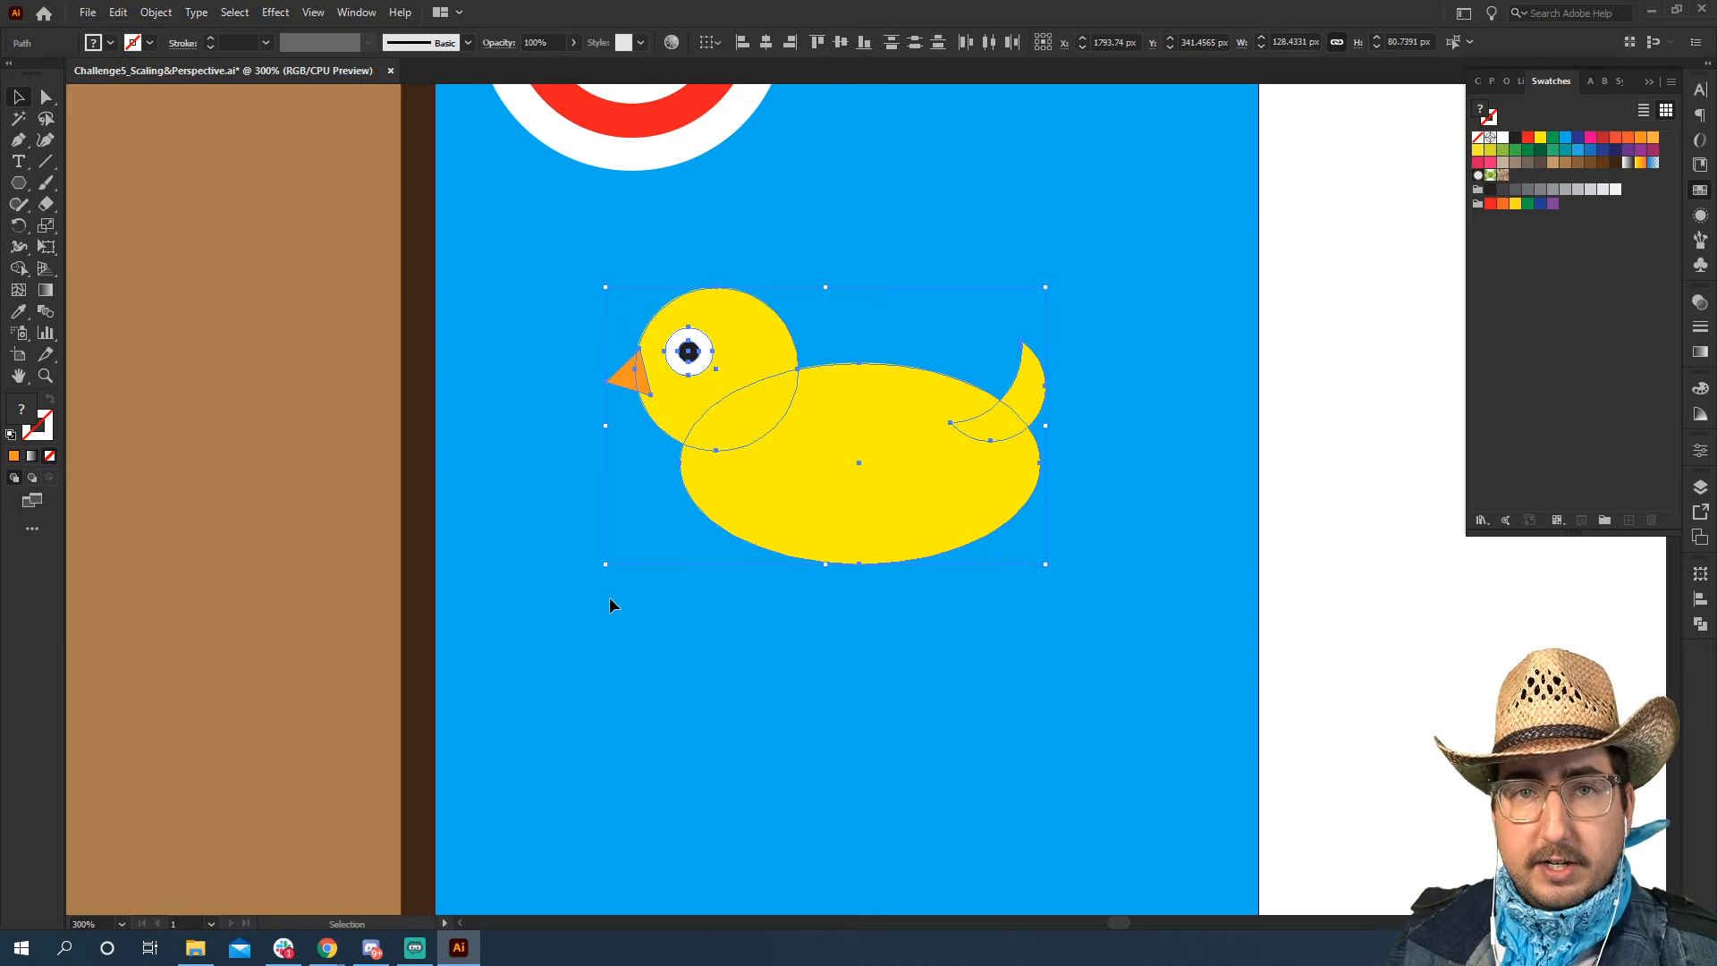
key(ctrl+c)
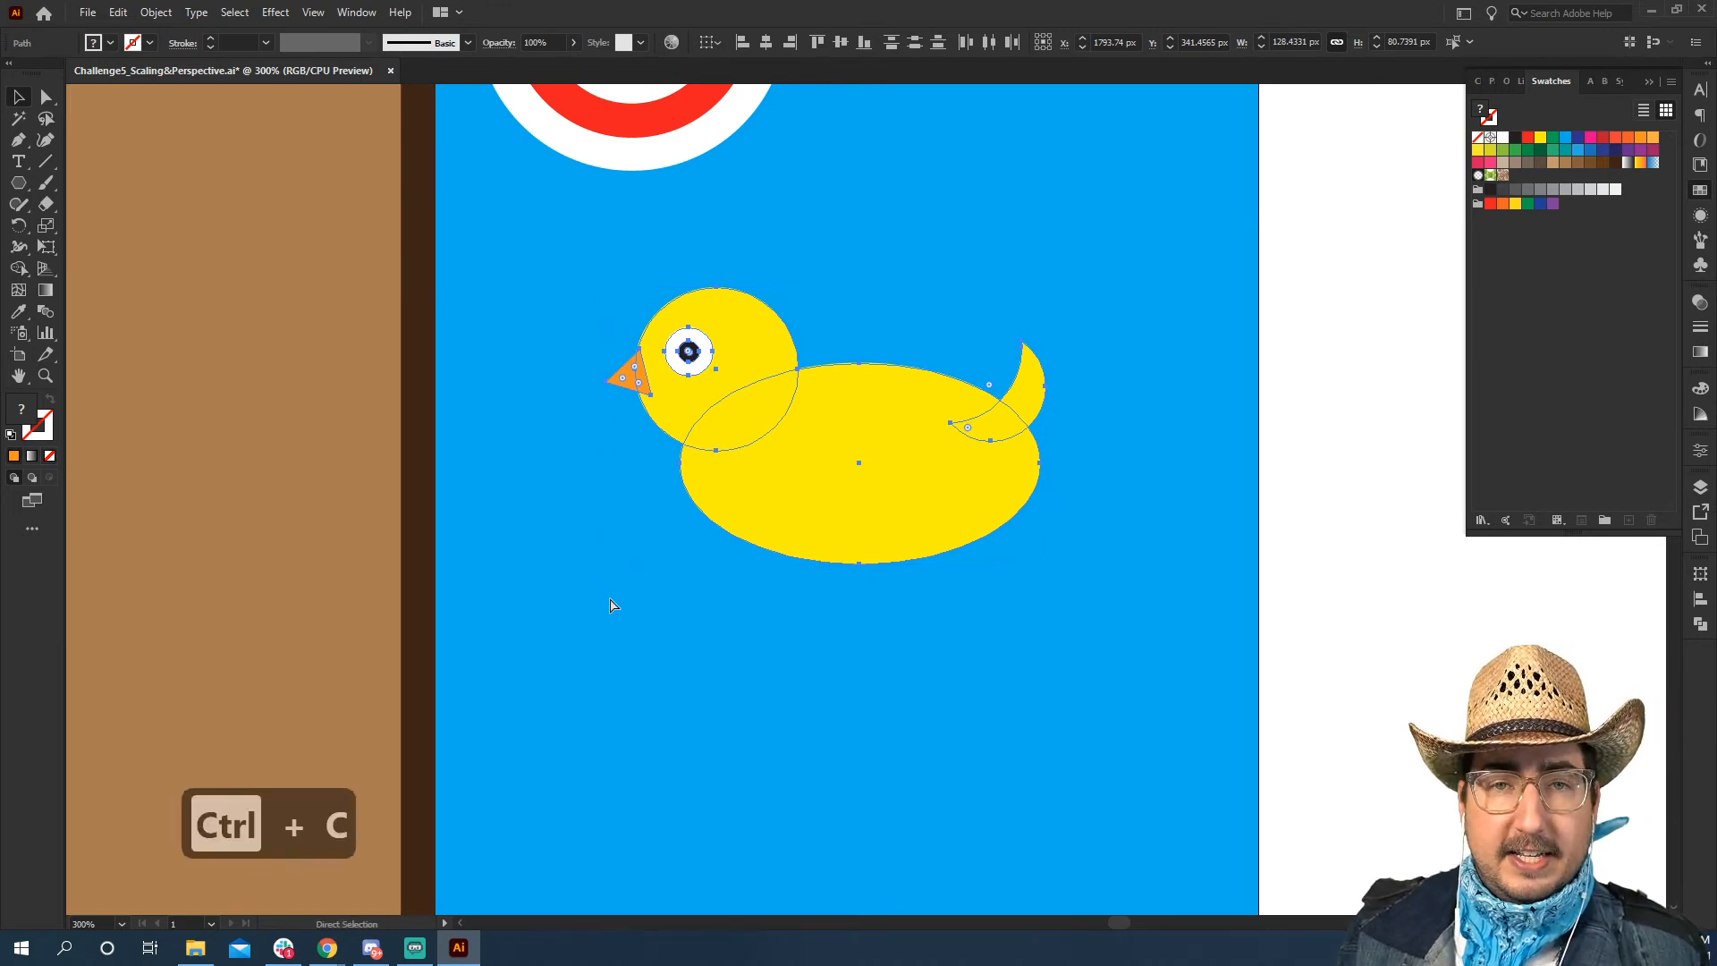
key(ctrl+shift+v)
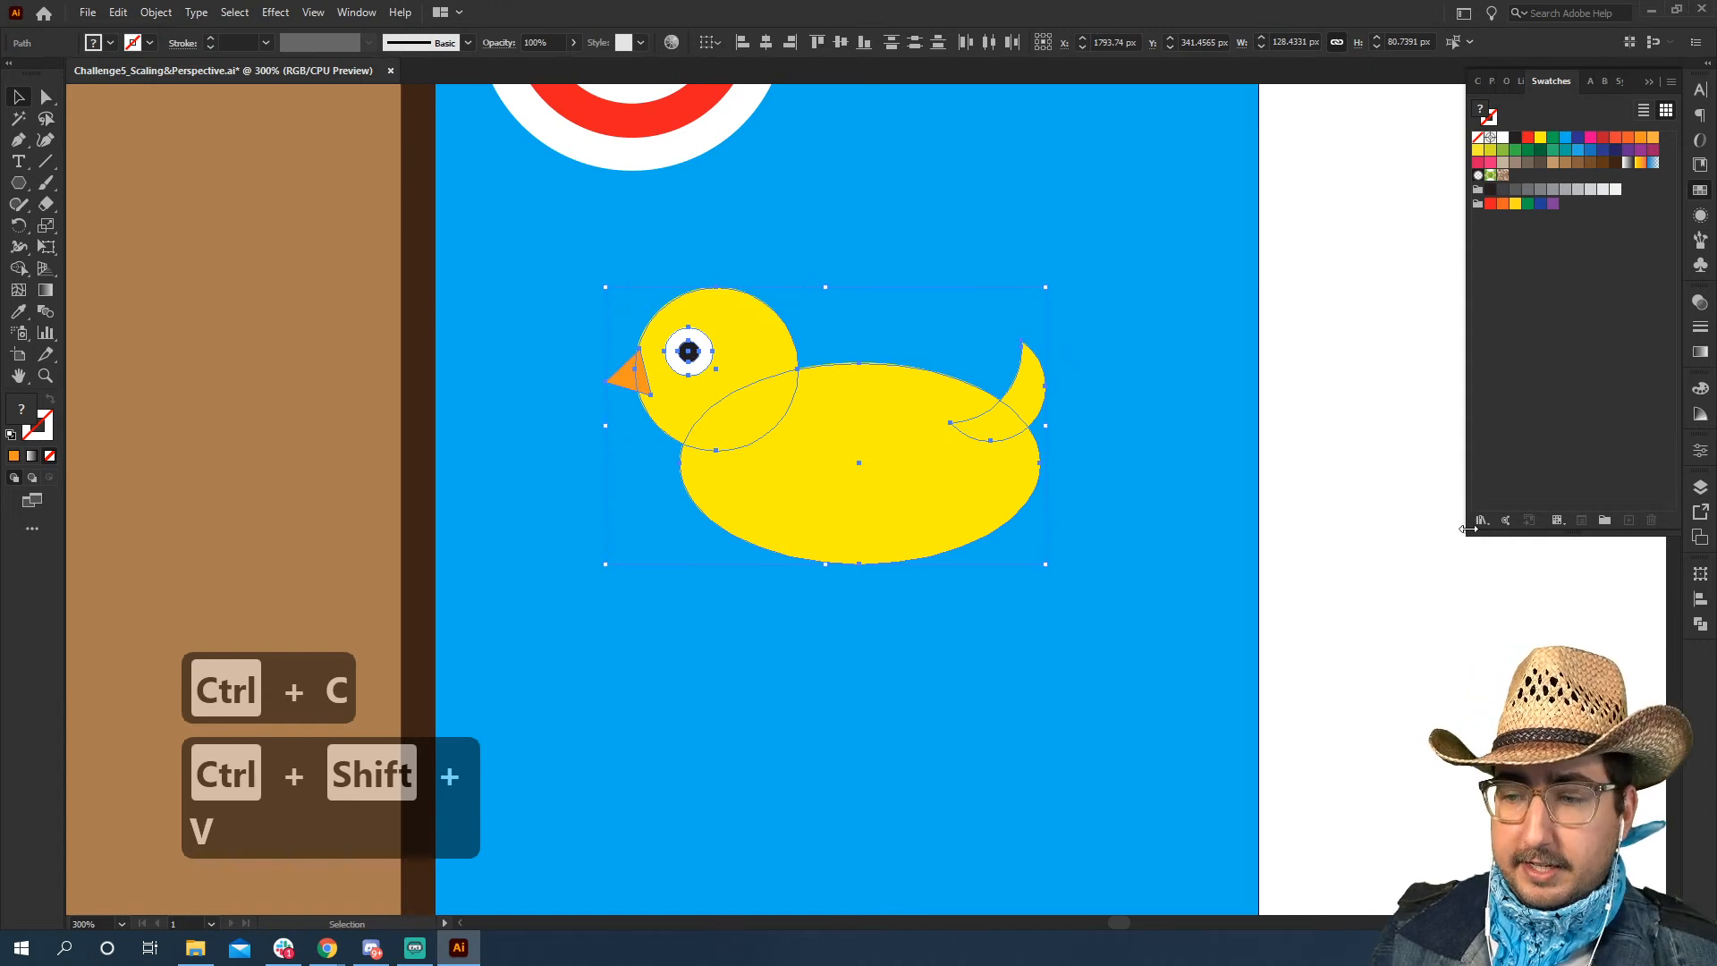
drag(957, 511, 958, 675)
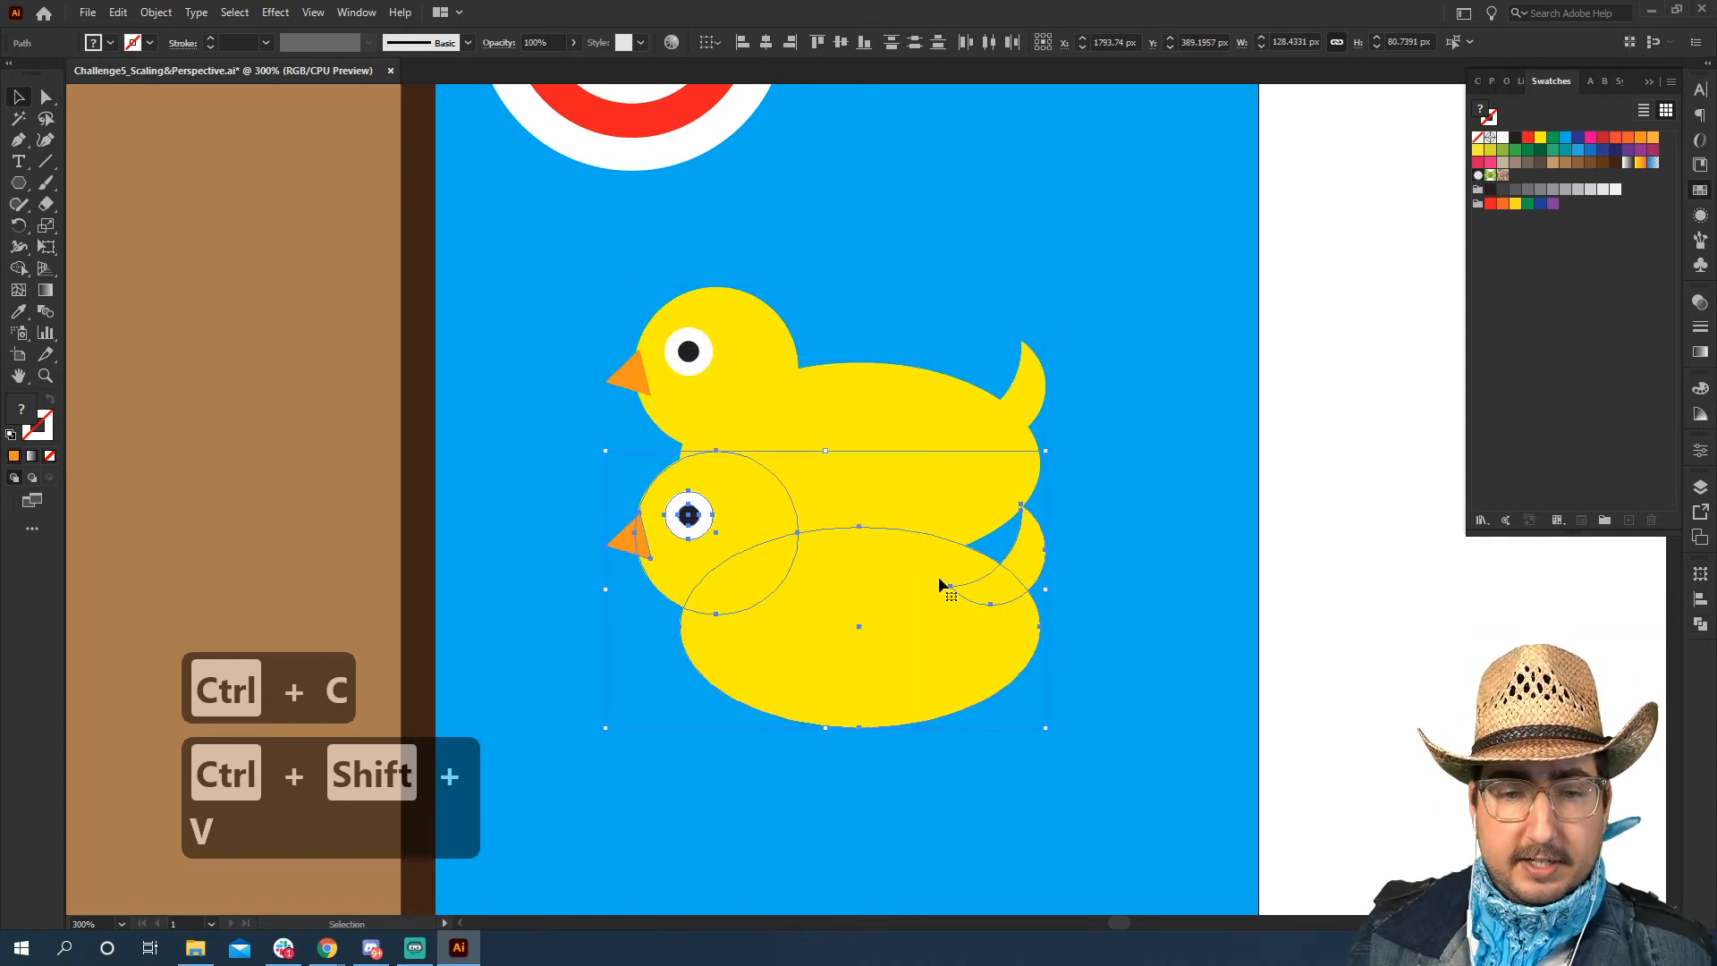
key(ctrl+z)
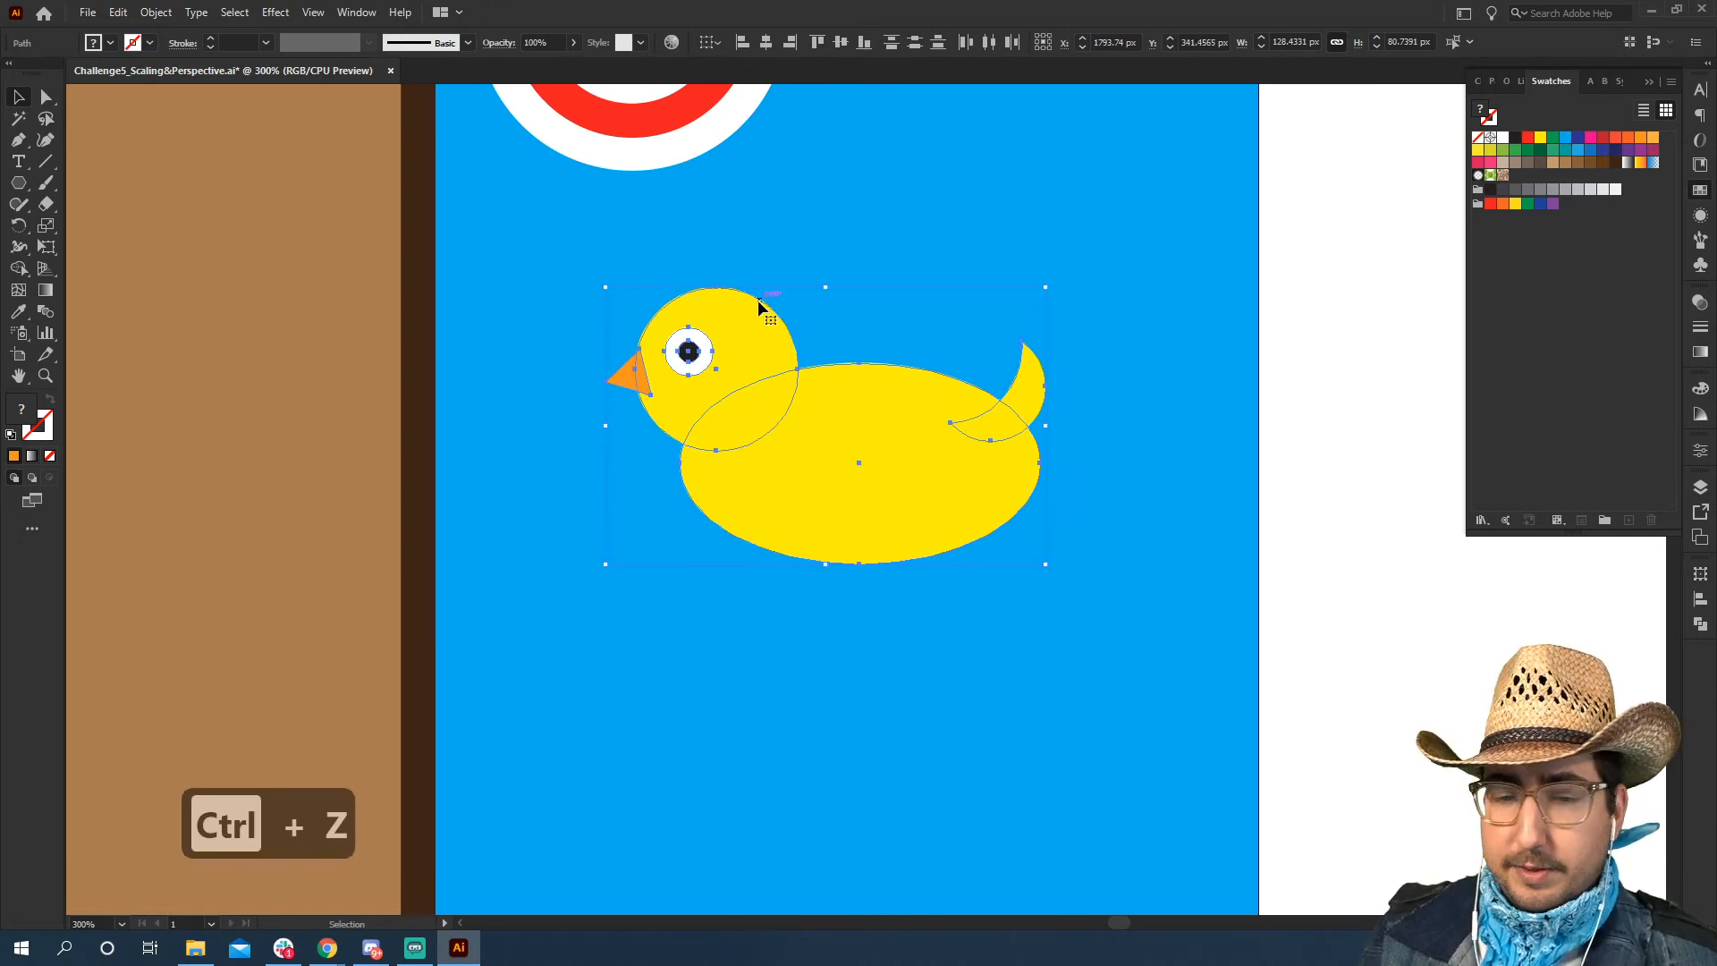
Unite the pasted duck shapes into a single silhouette and send it backward behind the original duck
click(1700, 623)
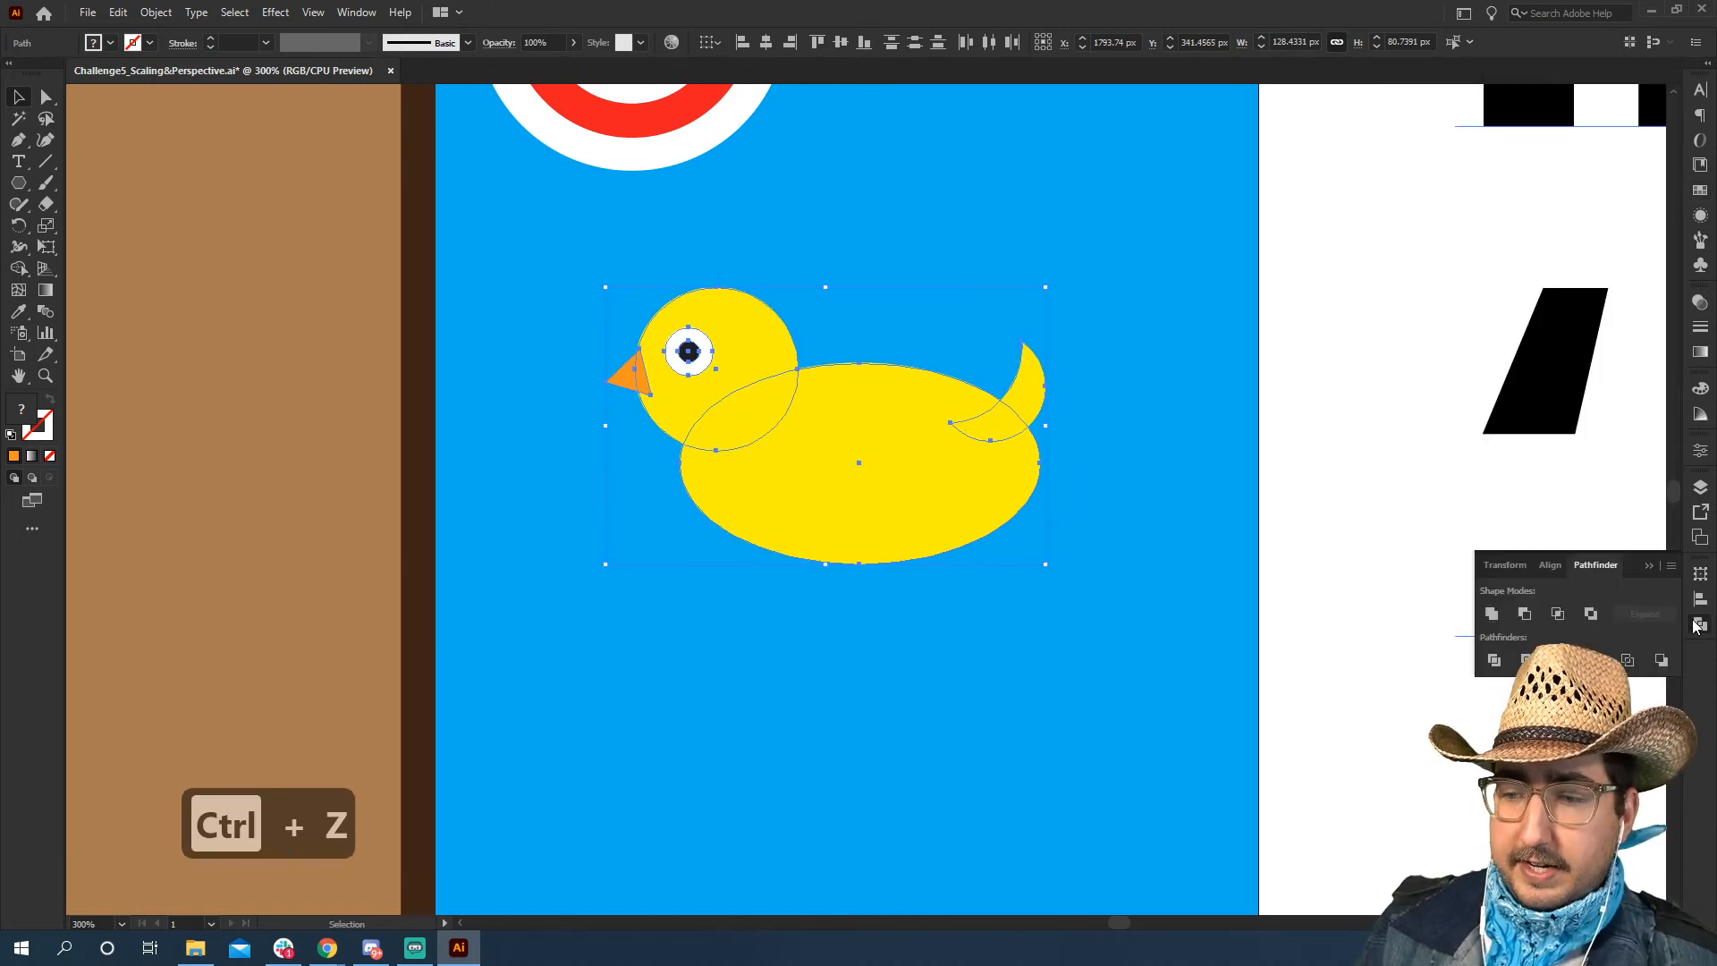
click(1492, 614)
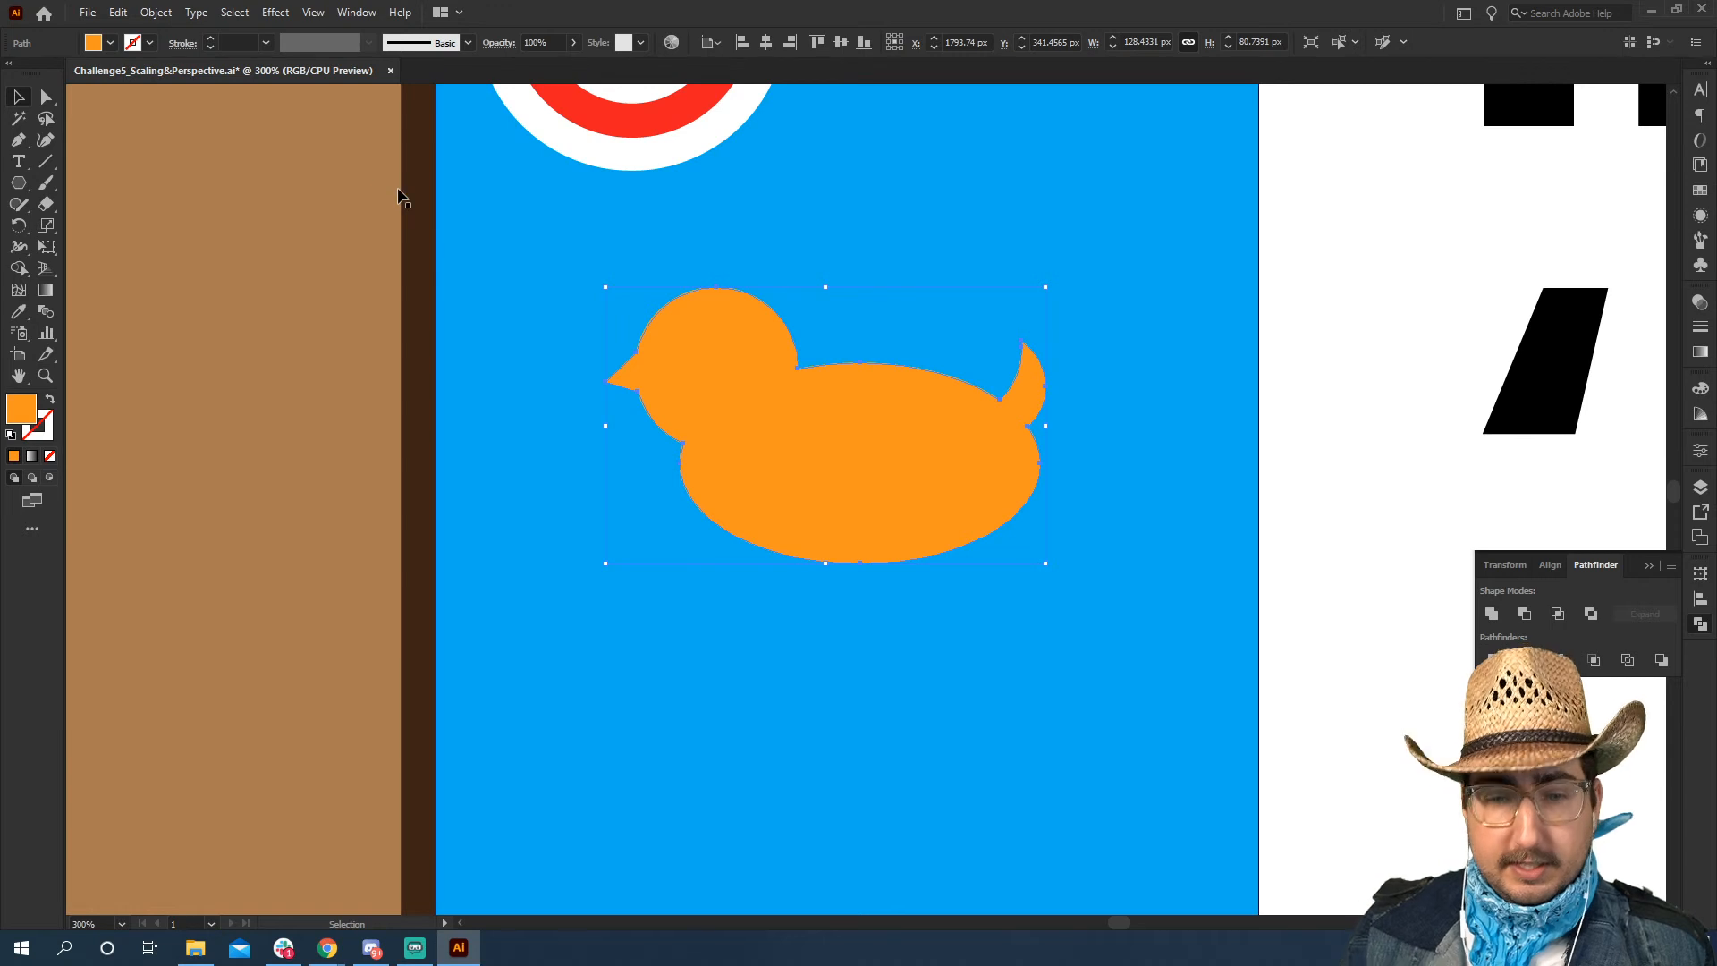
key(ctrl+bracketleft)
key(ctrl+bracketleft)
key(ctrl+bracketleft)
key(ctrl+bracketleft)
key(ctrl+bracketleft)
key(ctrl+bracketleft)
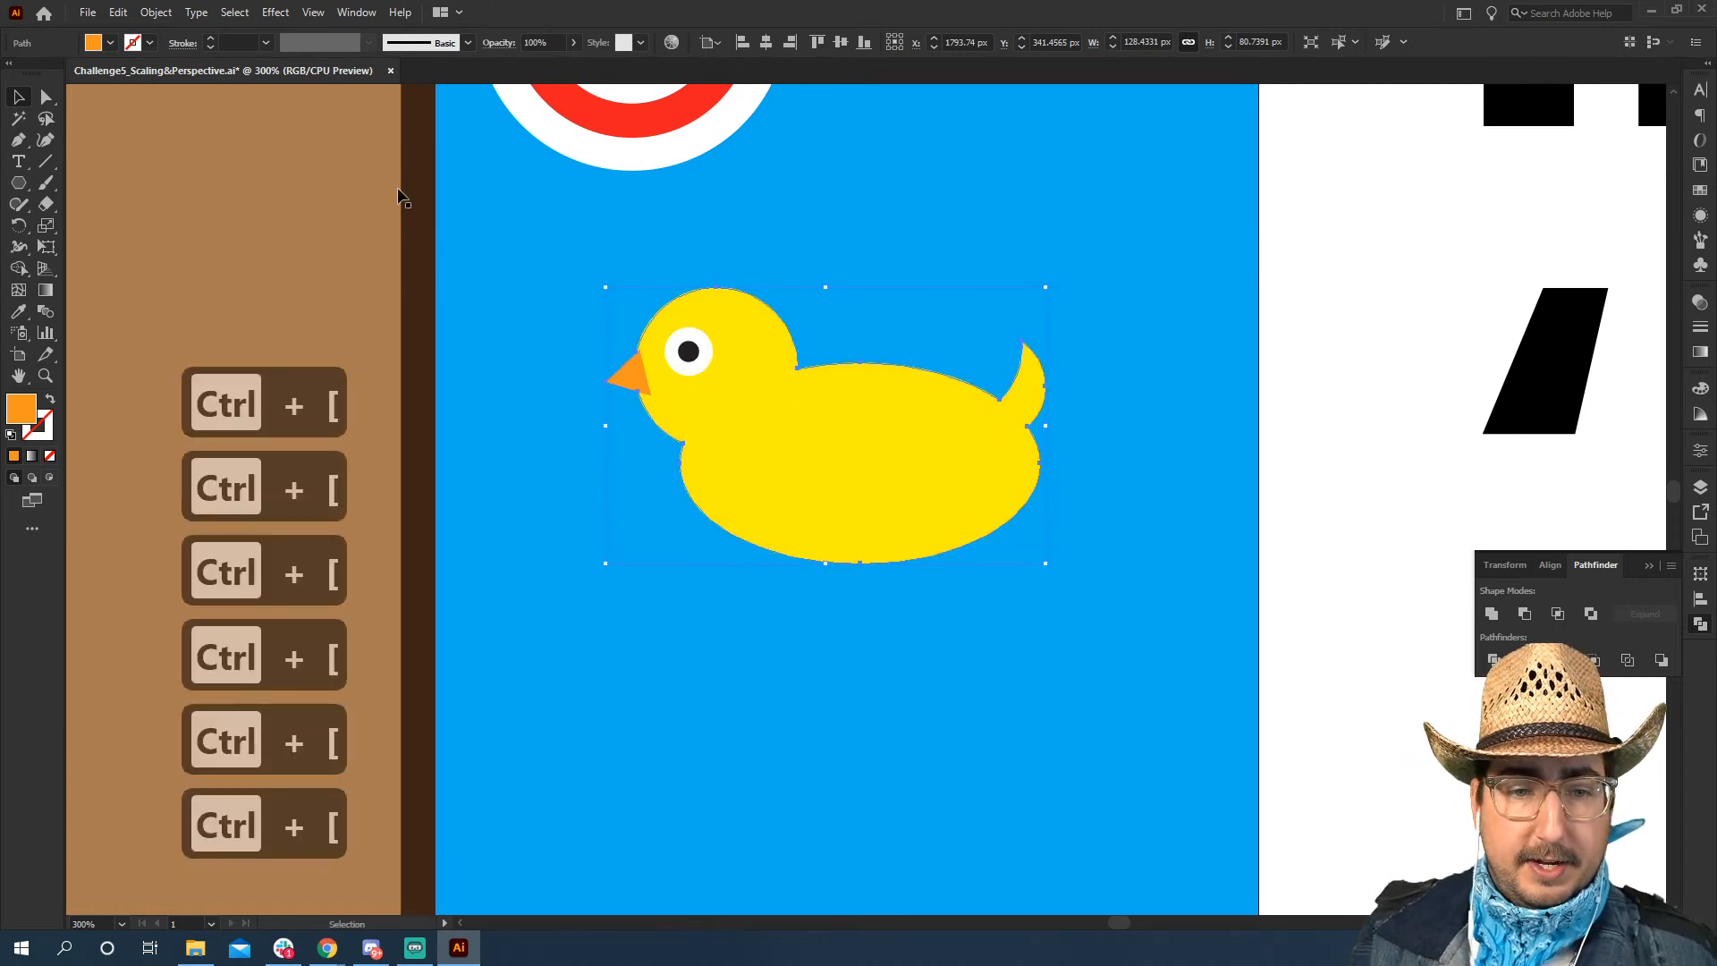
Start an Offset Path on the duck silhouette and set the offset to 8 px with the preview on
click(155, 11)
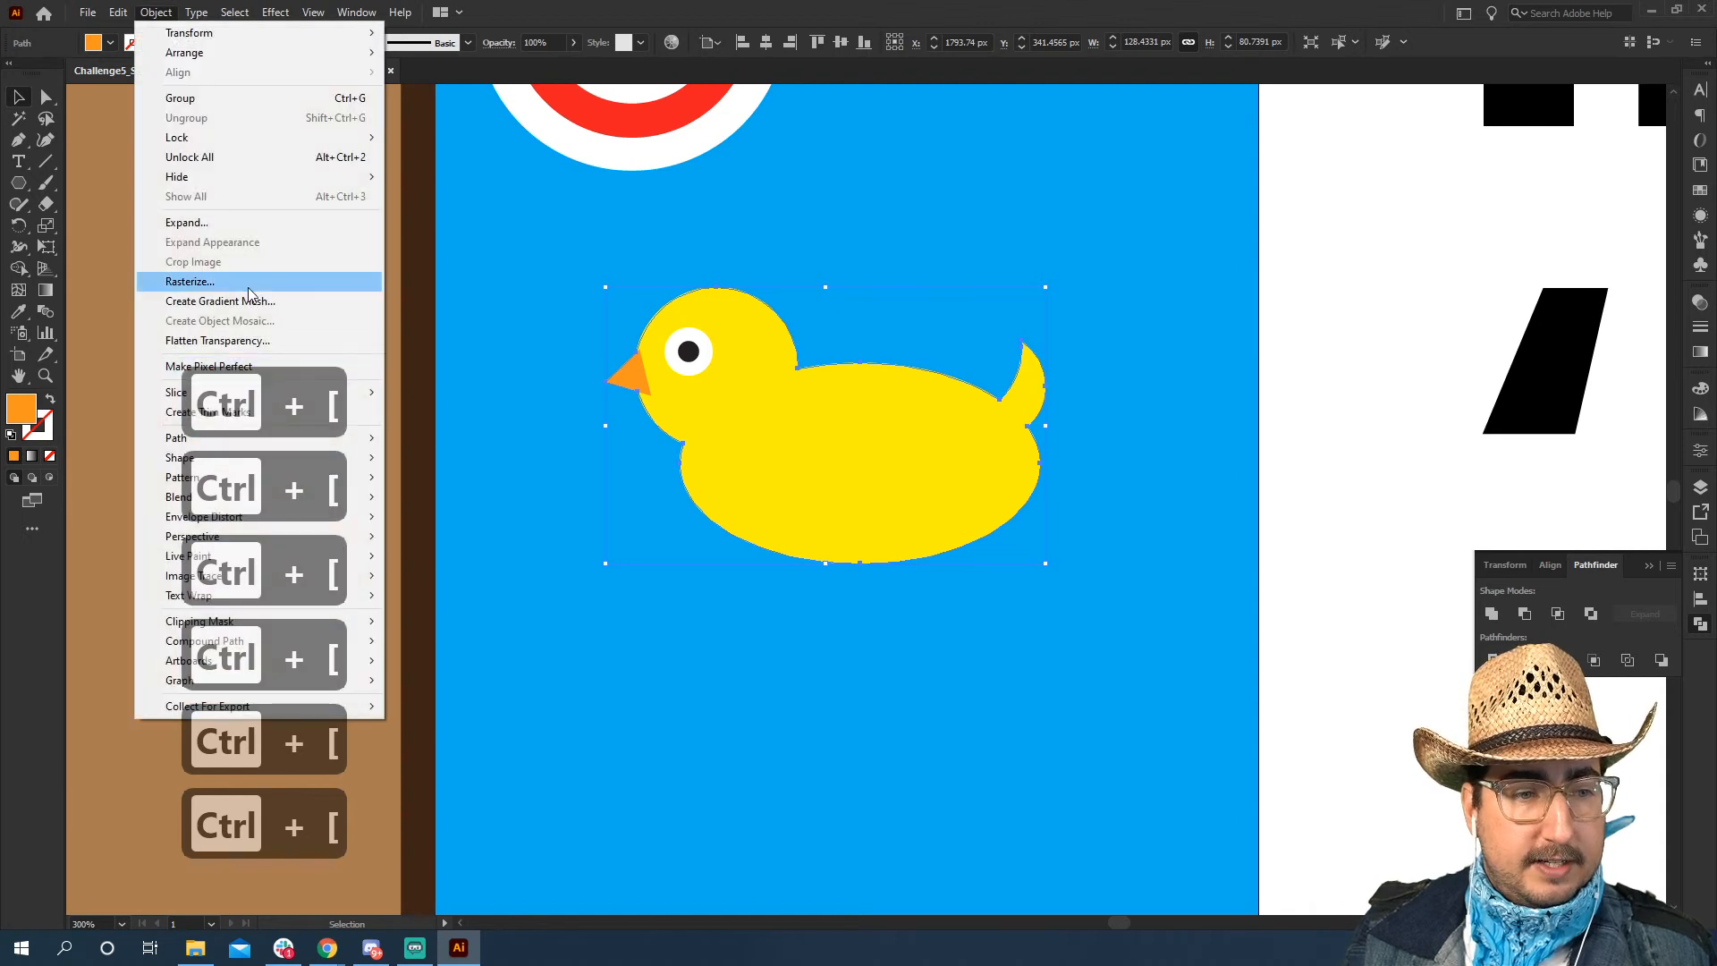
mouse_move(177, 444)
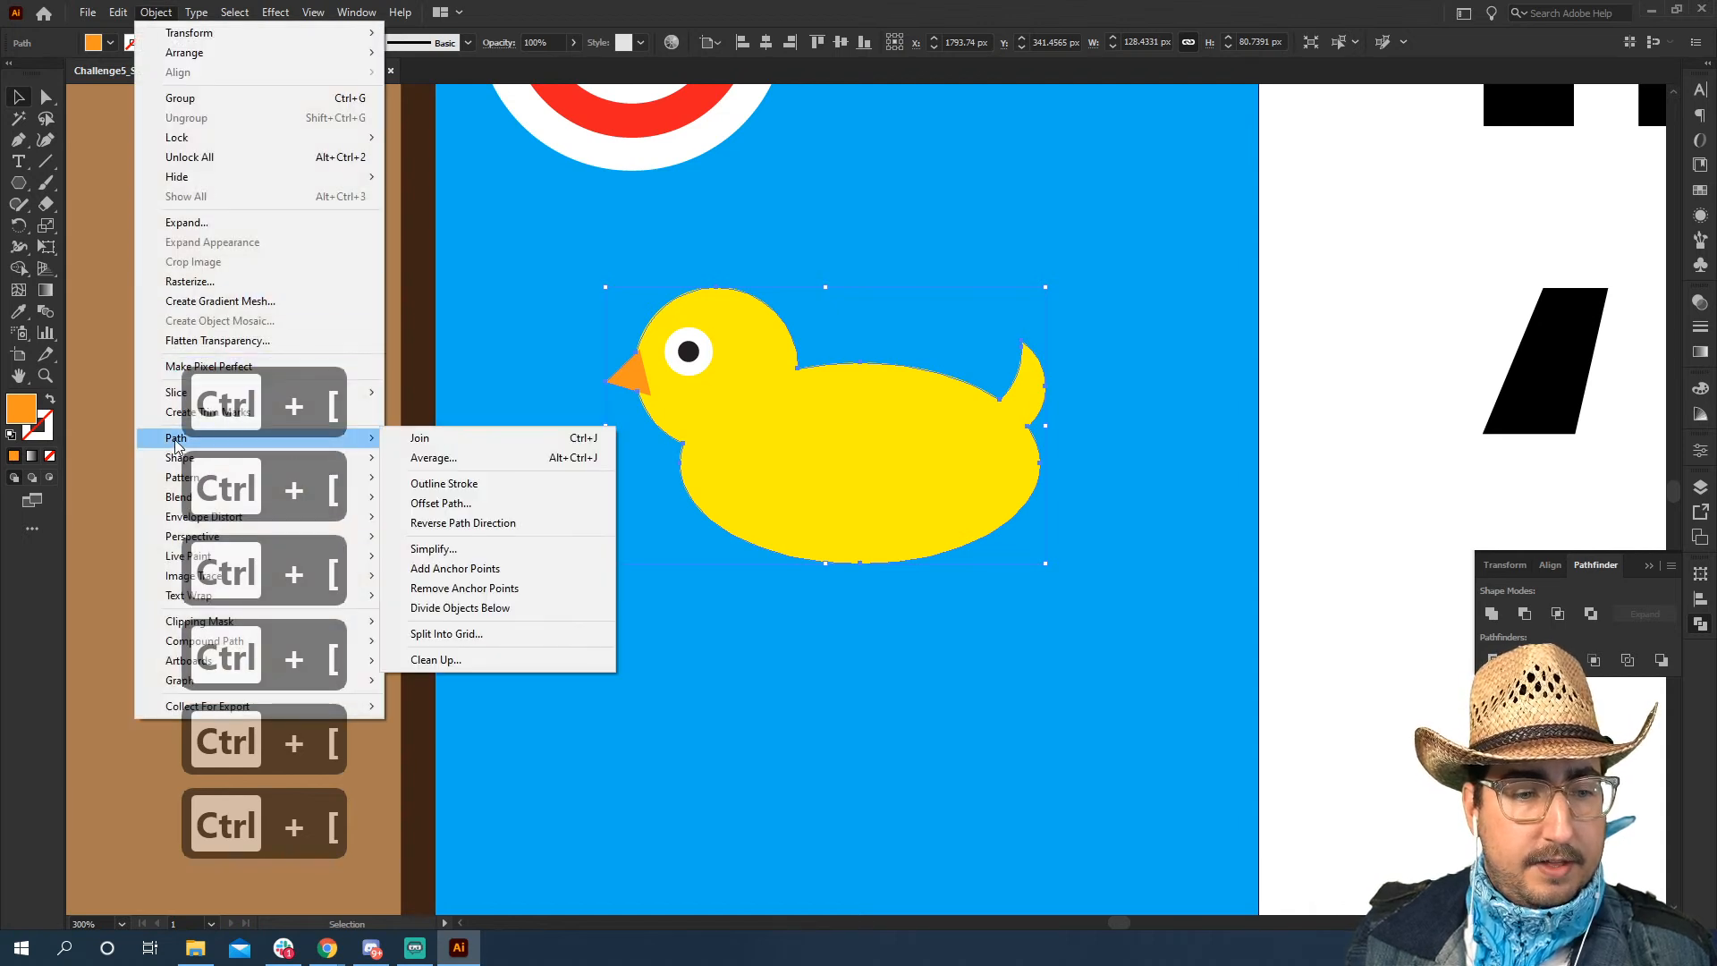
click(471, 506)
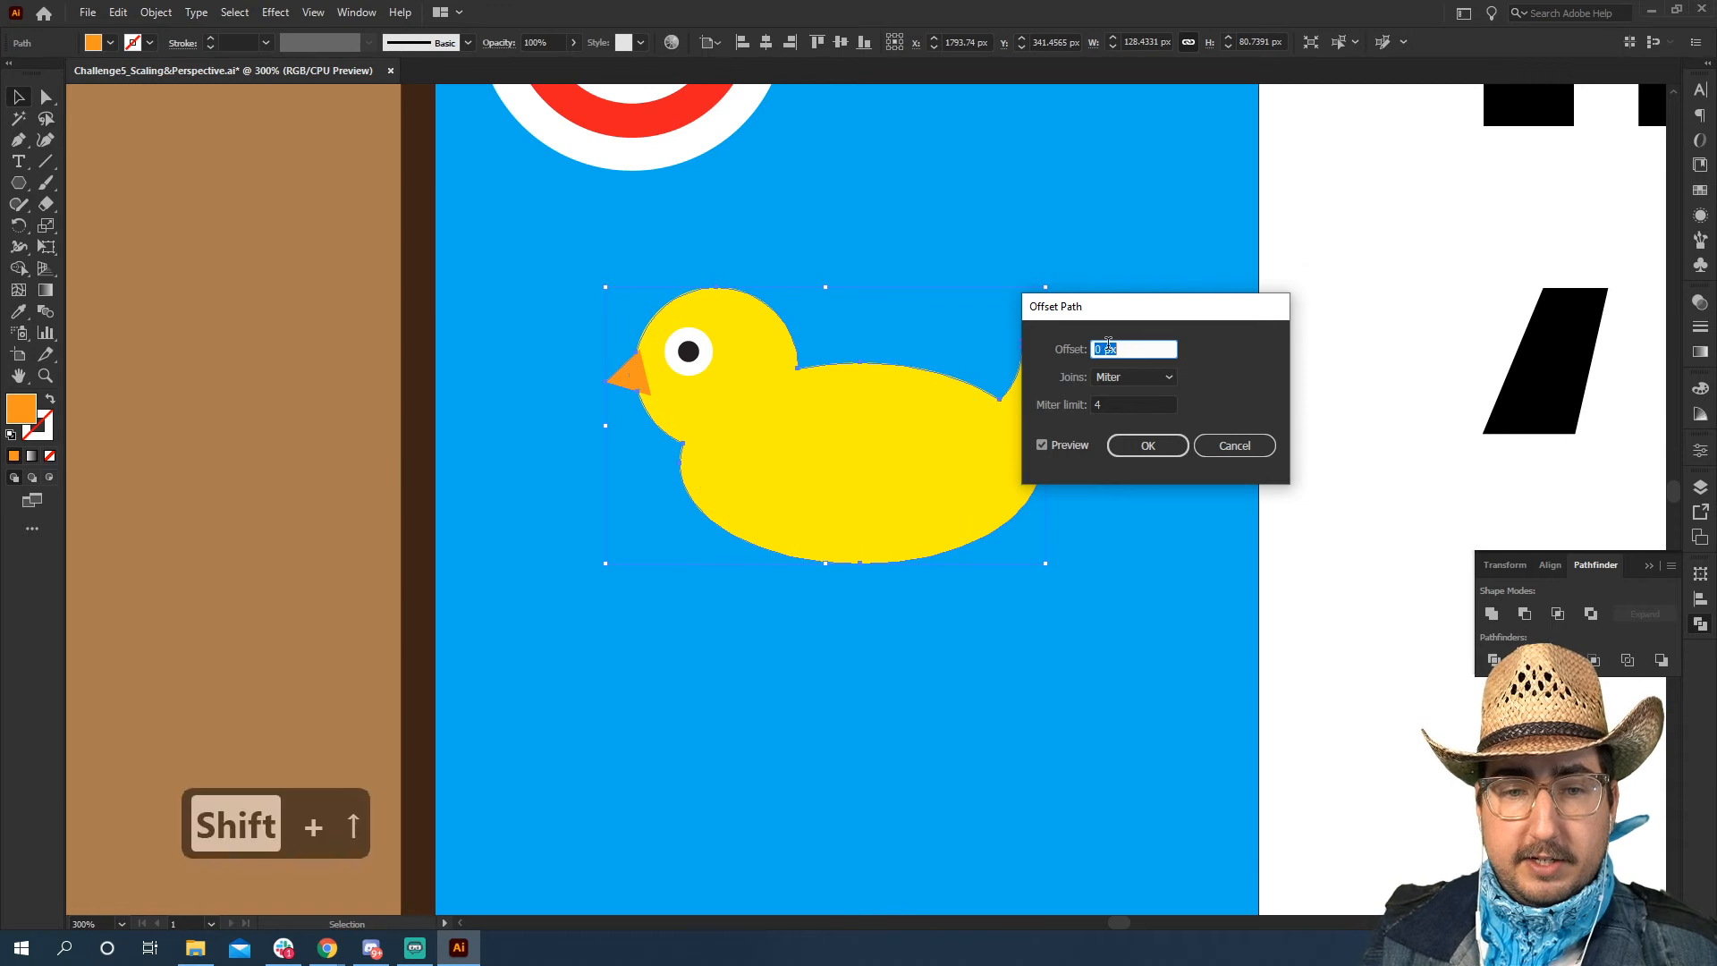
key(shift+Up)
key(shift+Up)
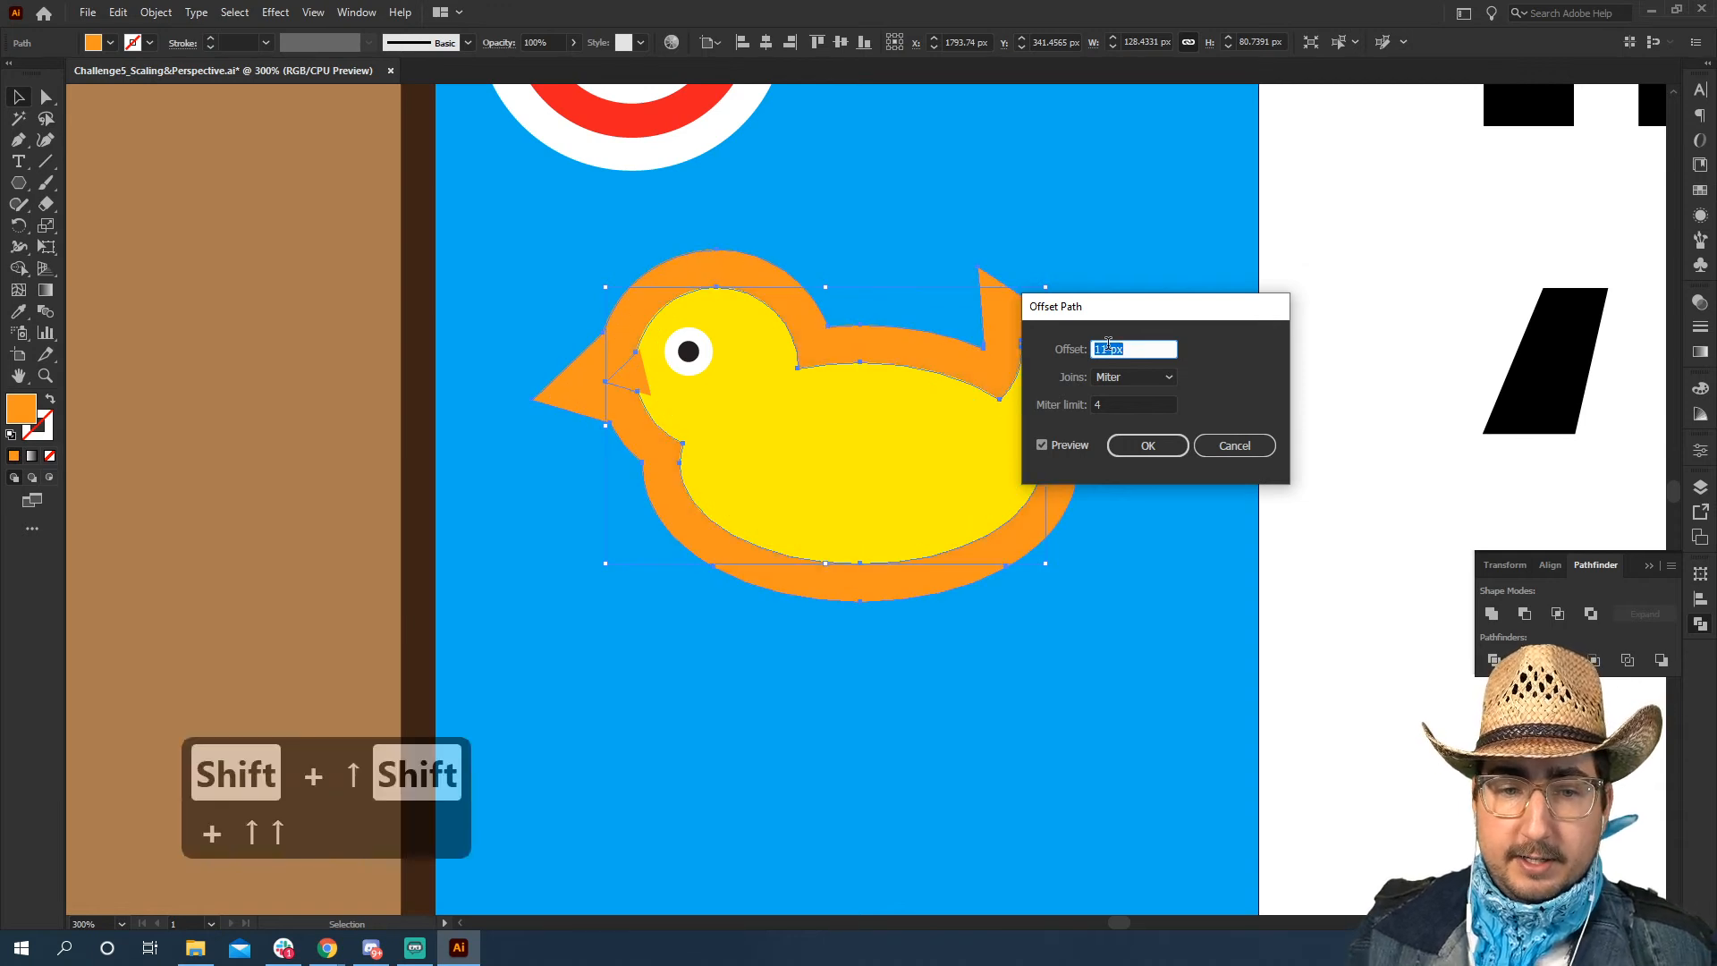
key(Down)
key(Down)
key(Down)
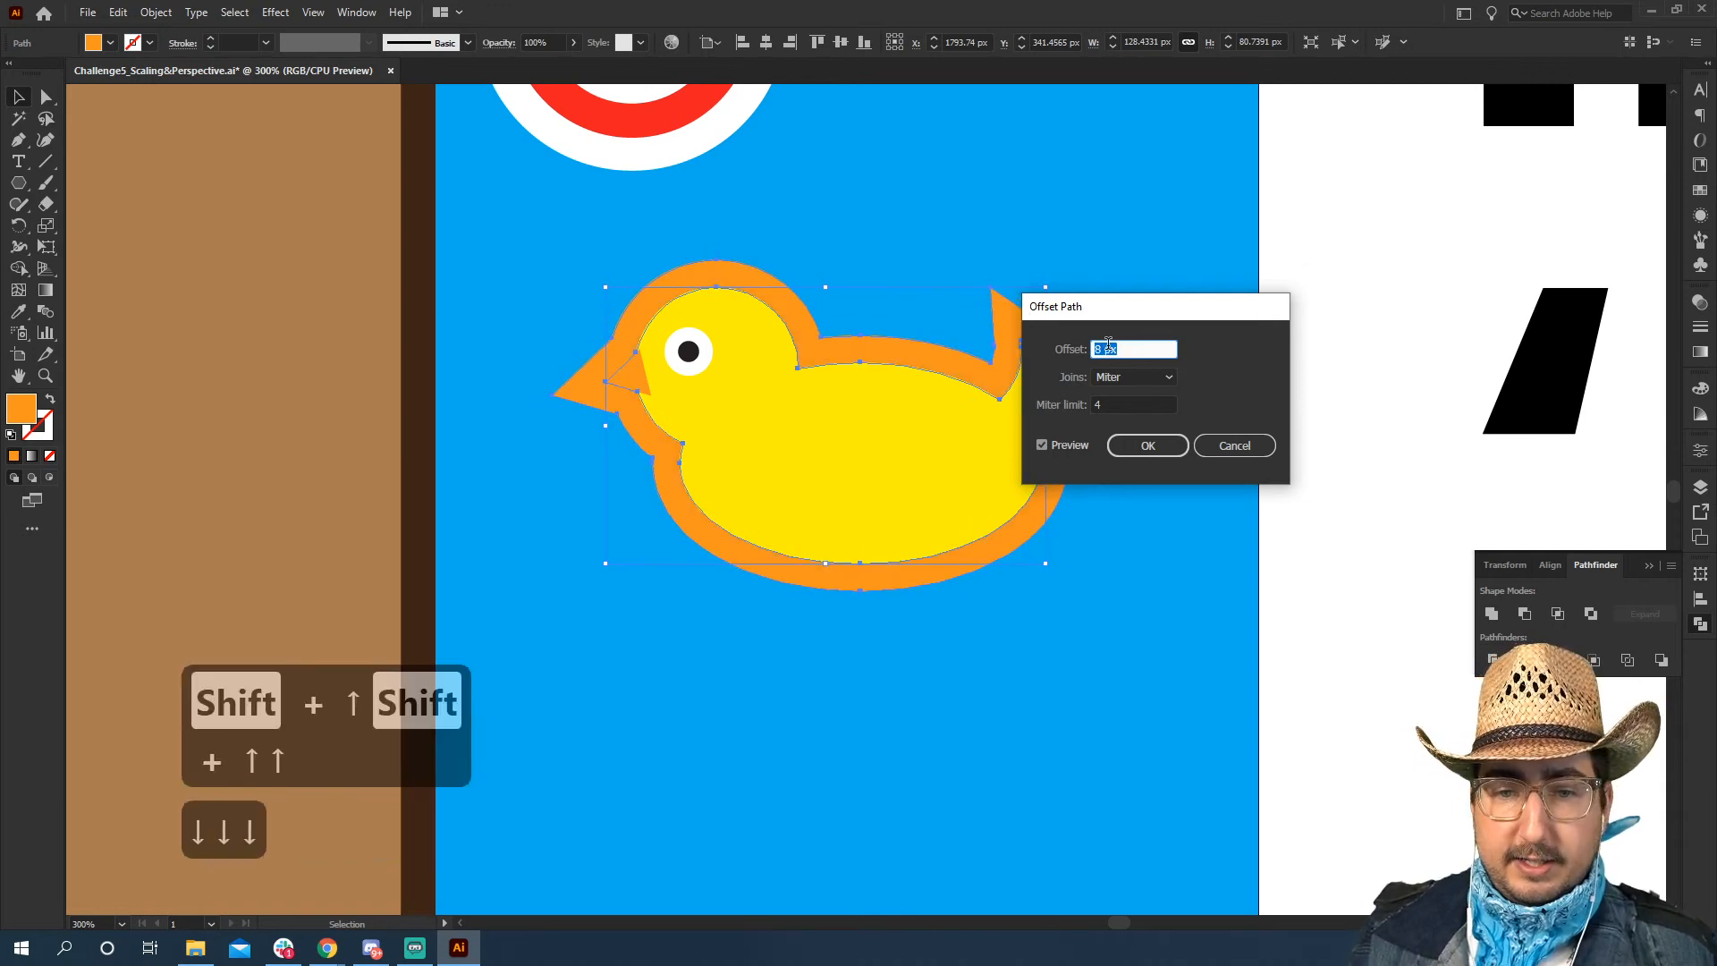
drag(1122, 309, 1286, 312)
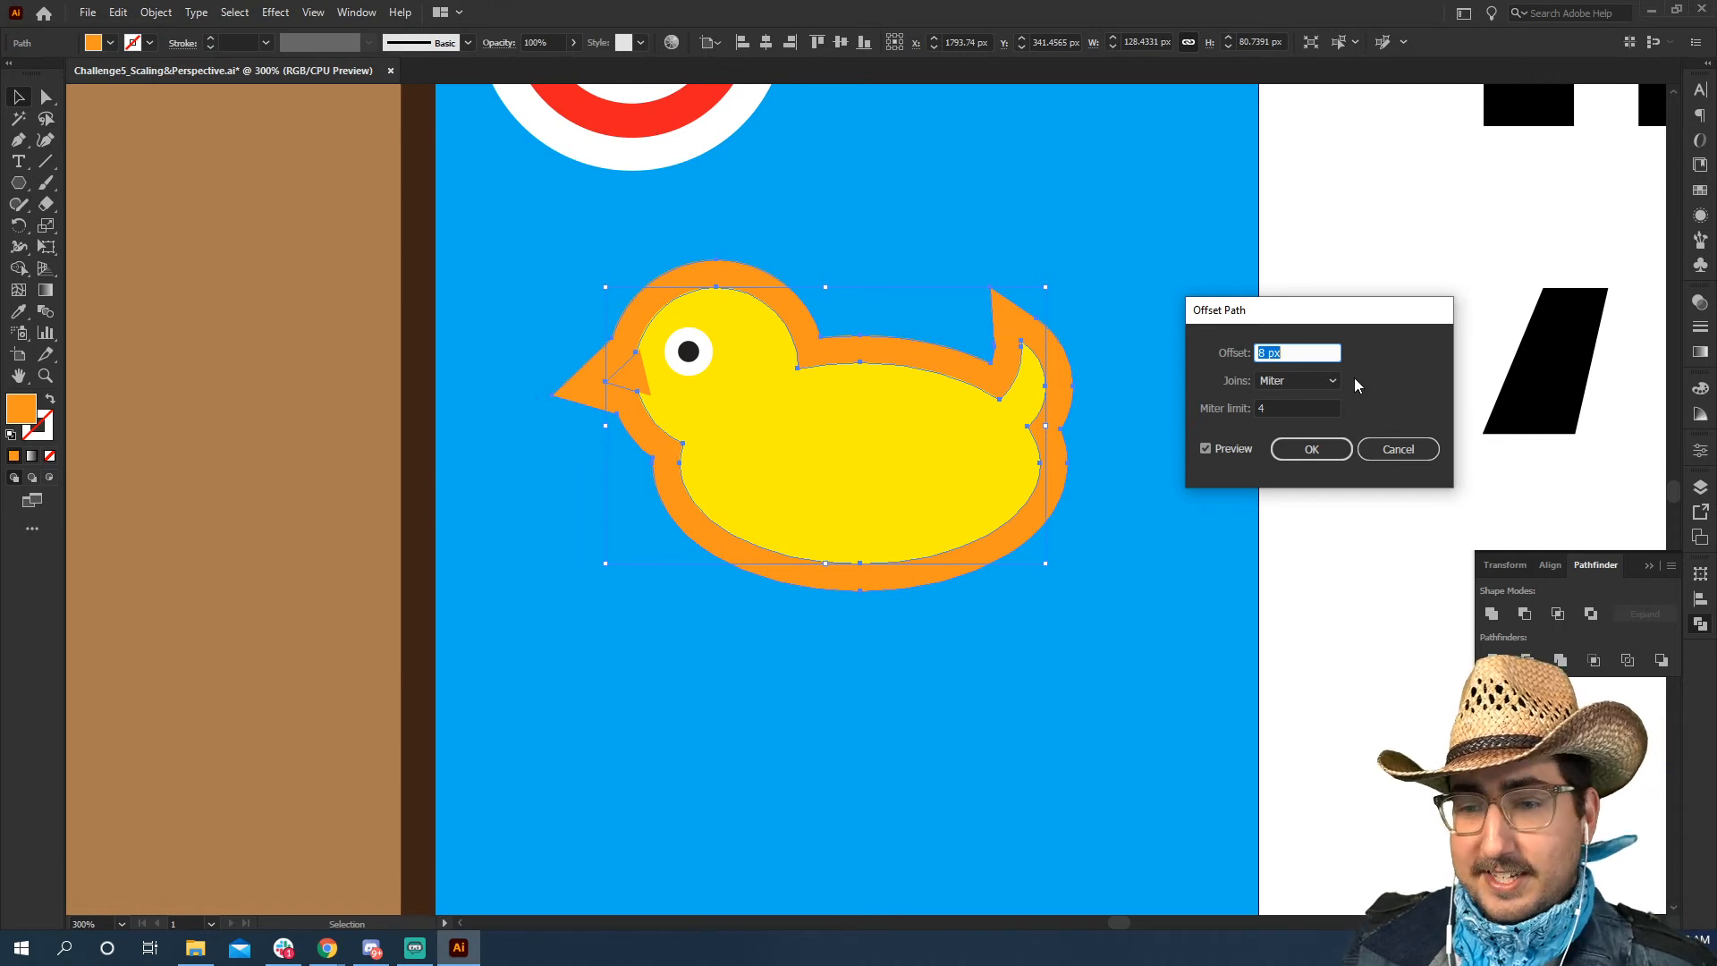
Try the Round, Miter and Bevel joins on the silhouette's offset preview to compare their corners
click(1324, 380)
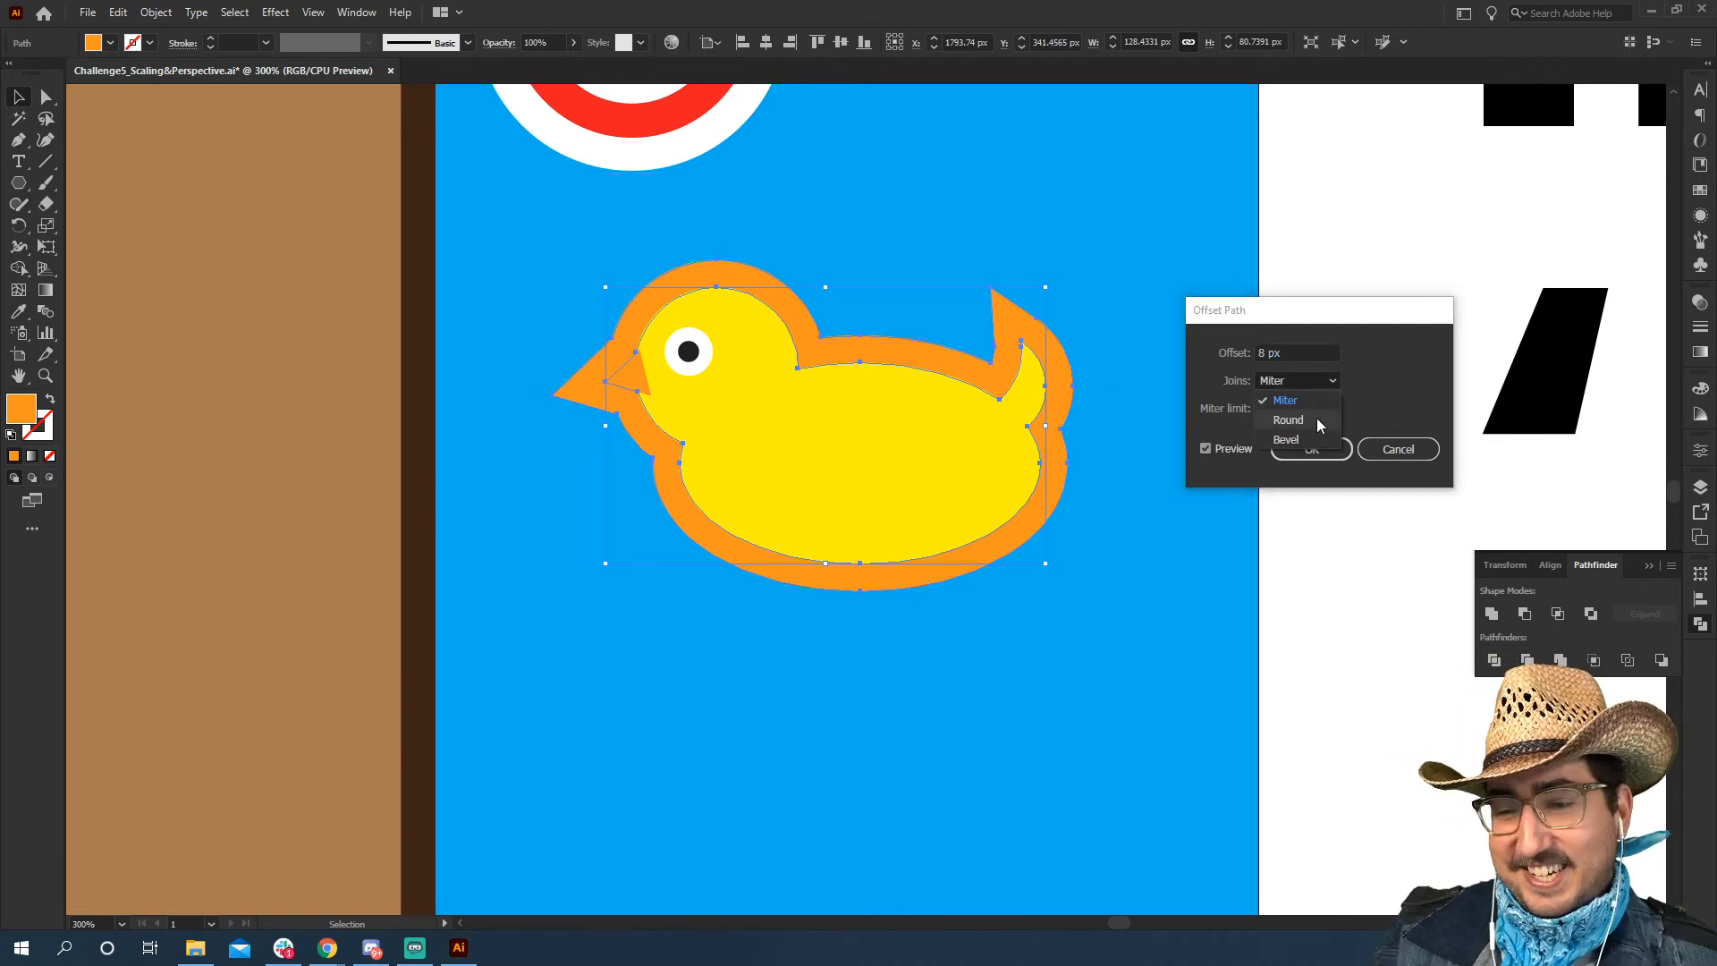
click(1331, 383)
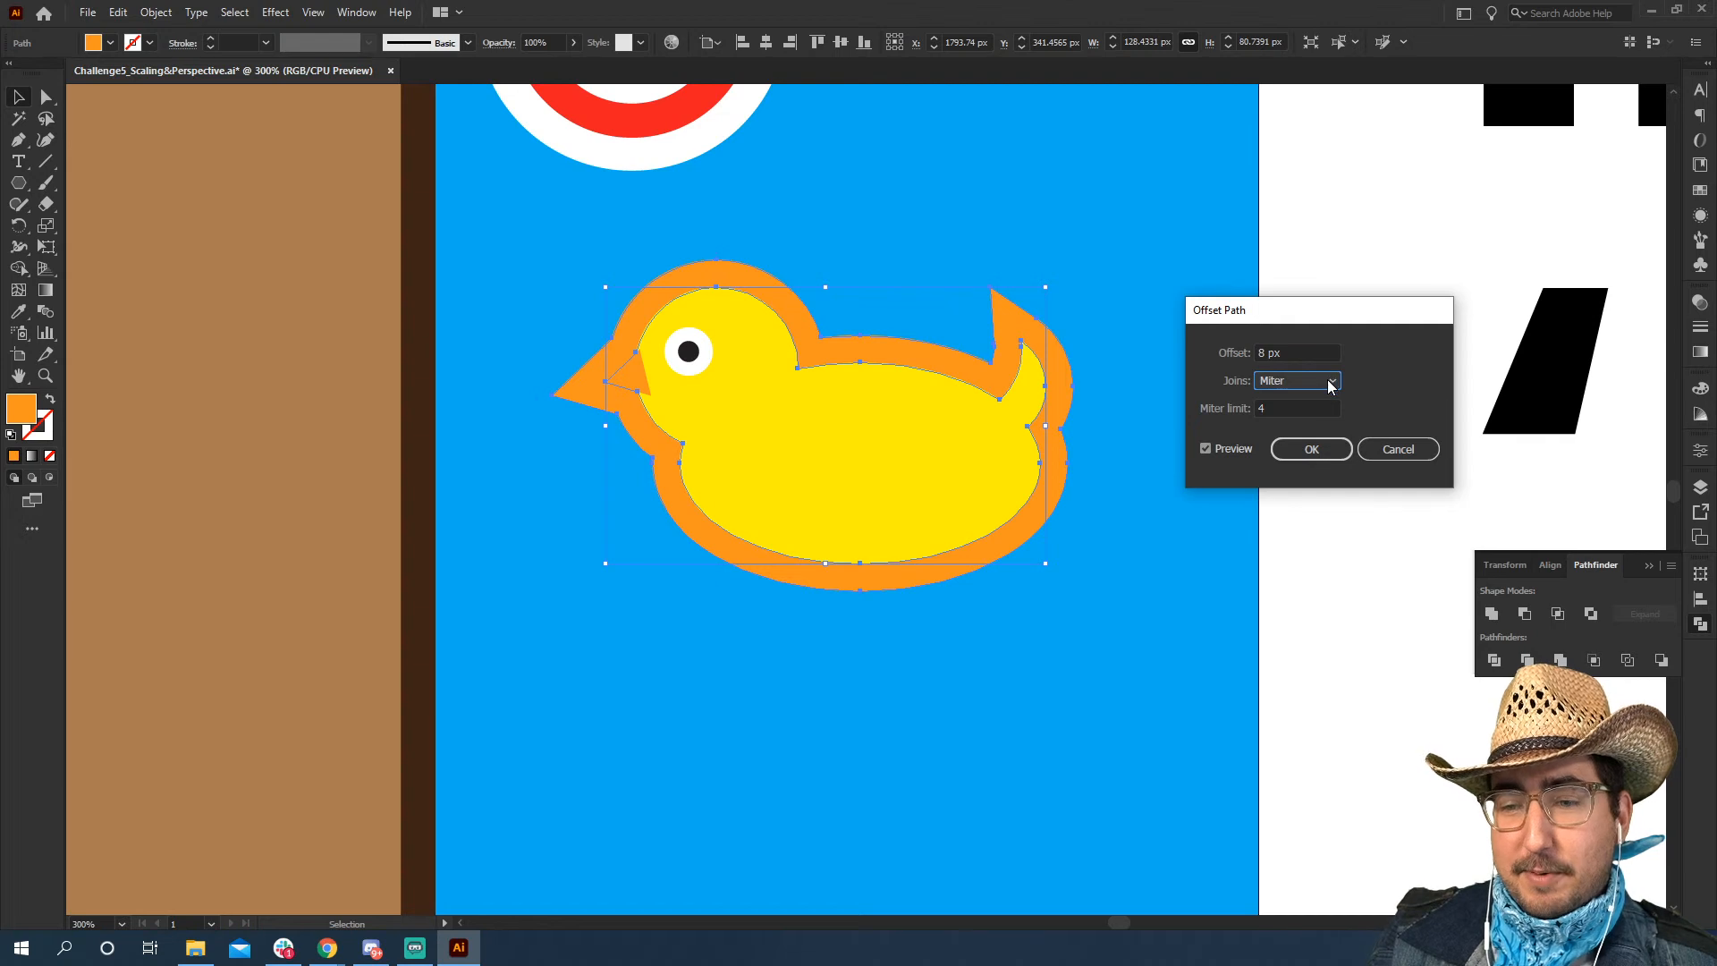
click(1331, 384)
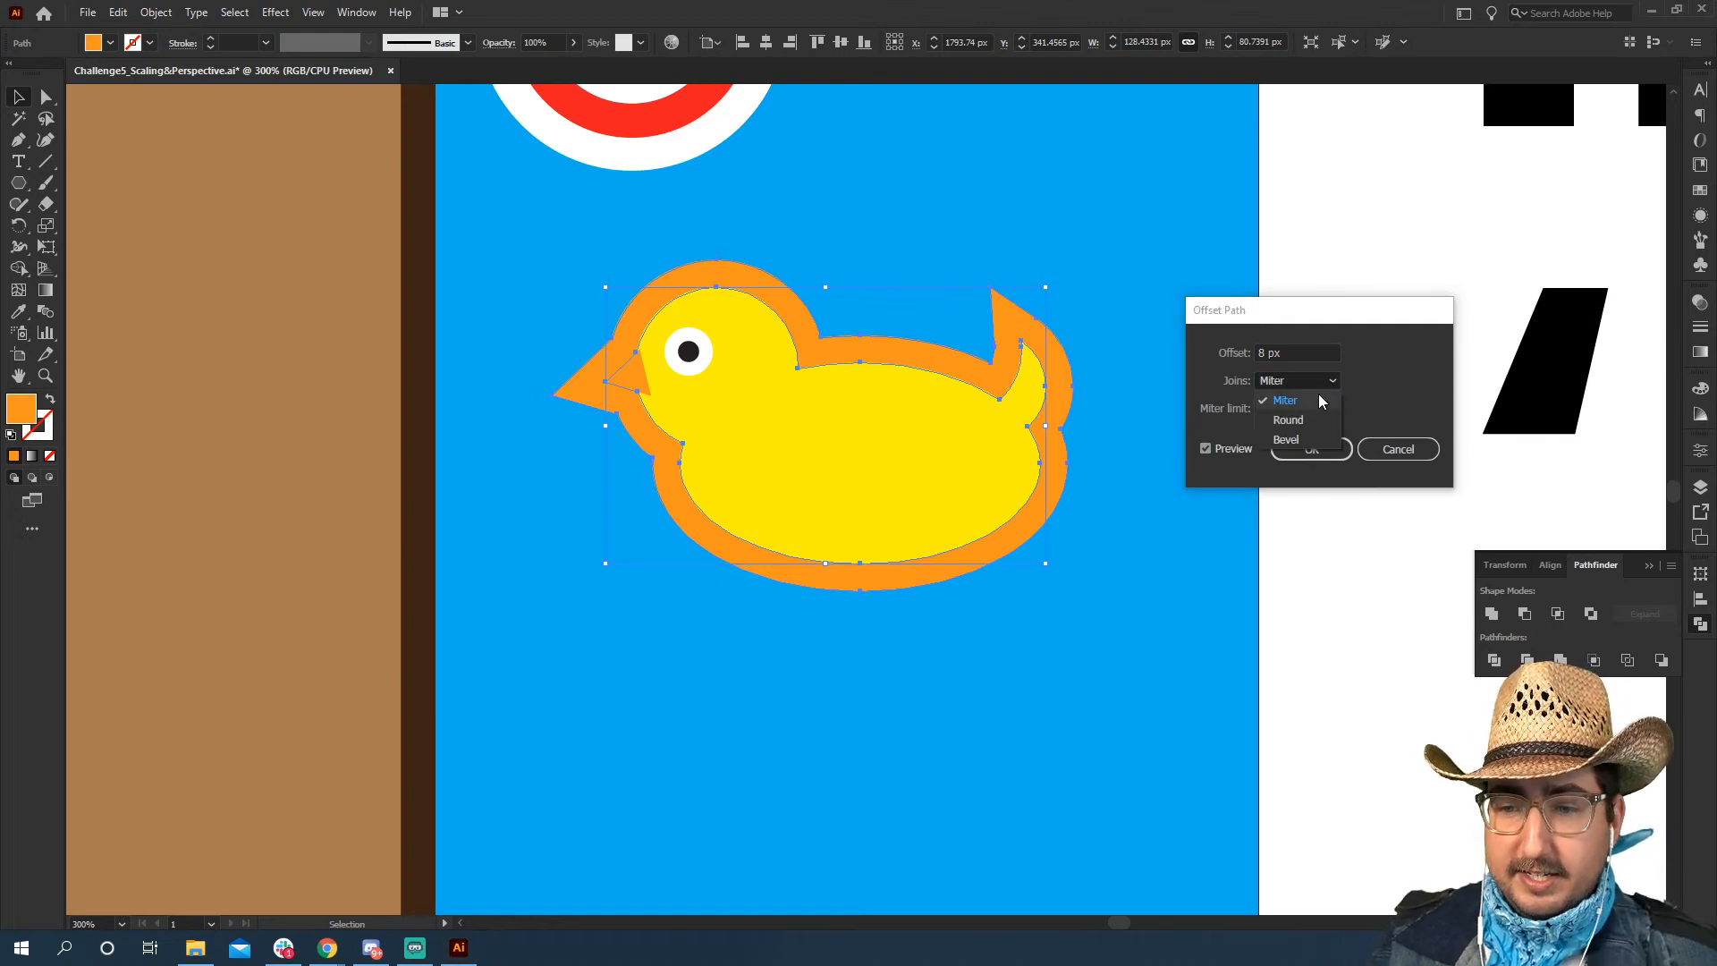
click(1312, 418)
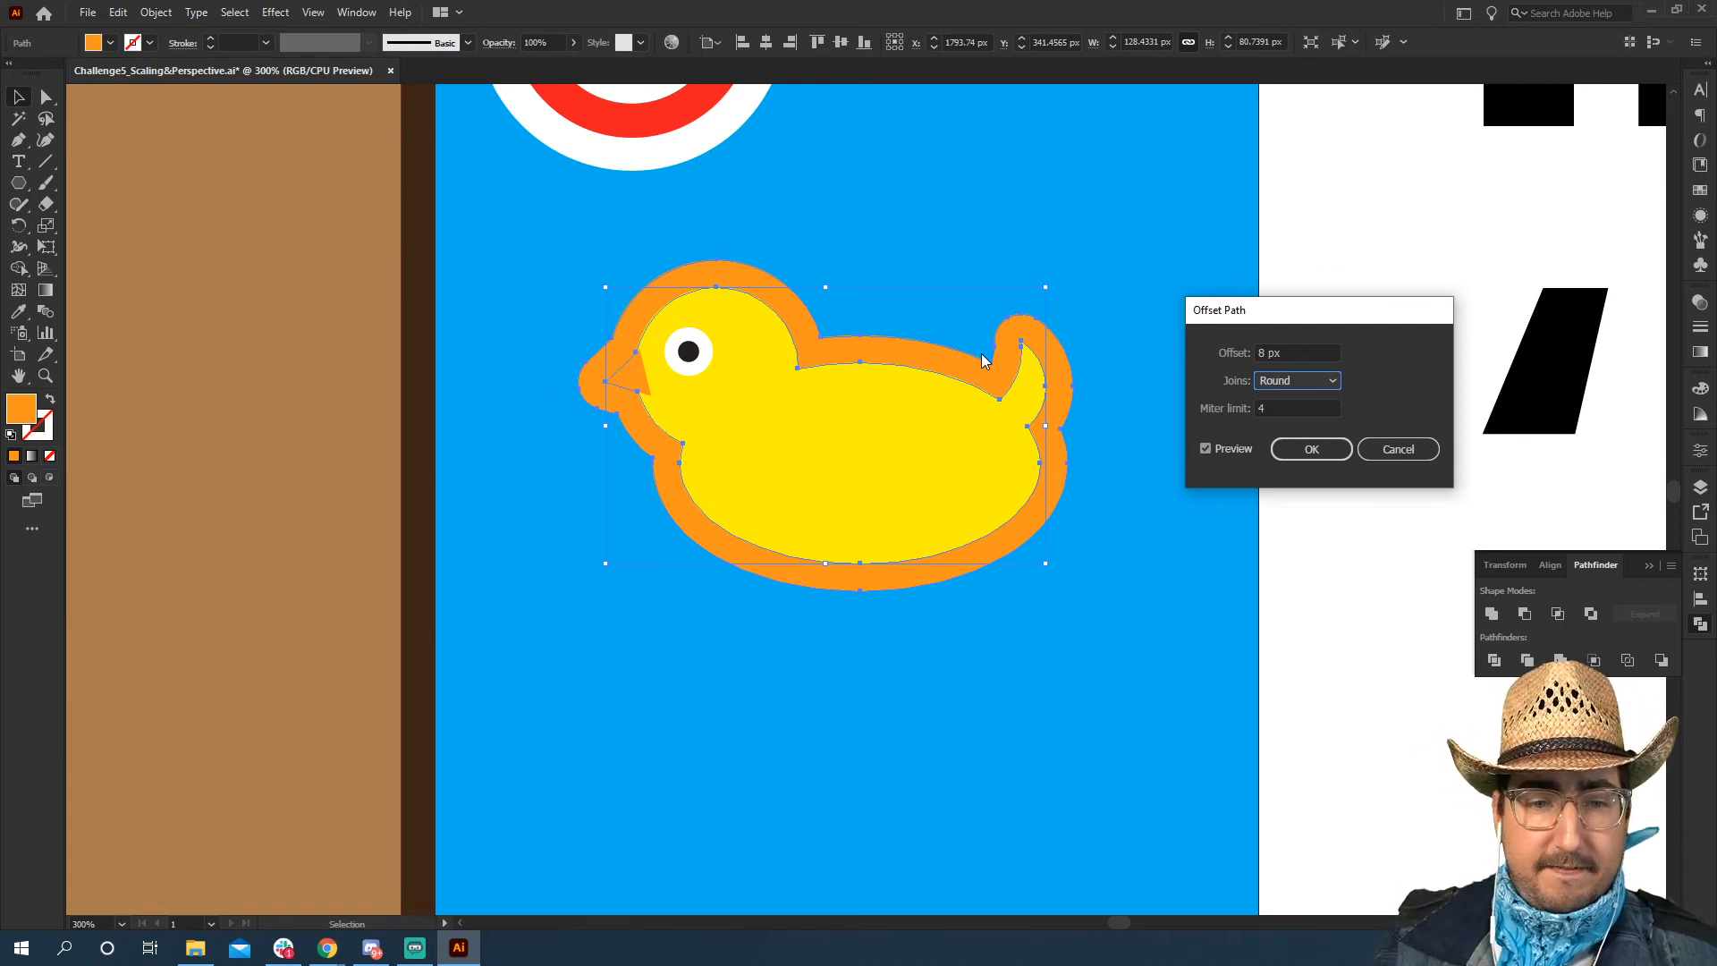
click(1297, 380)
click(1289, 408)
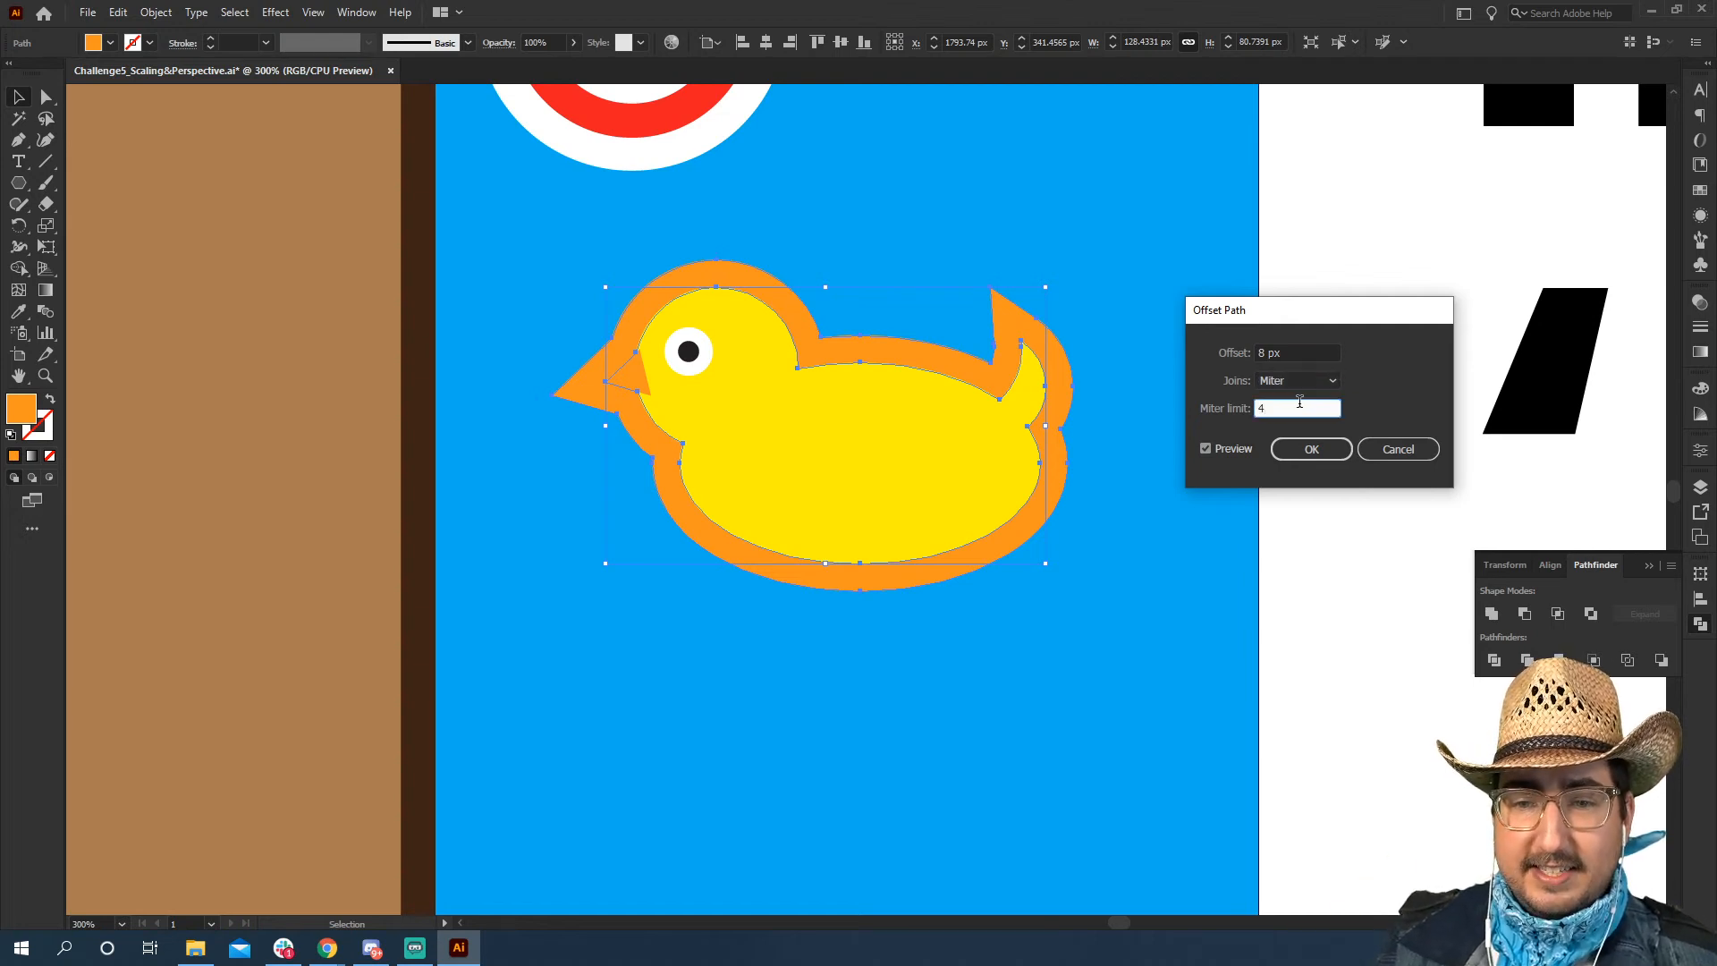
key(Down)
key(Down)
key(Up)
key(Up)
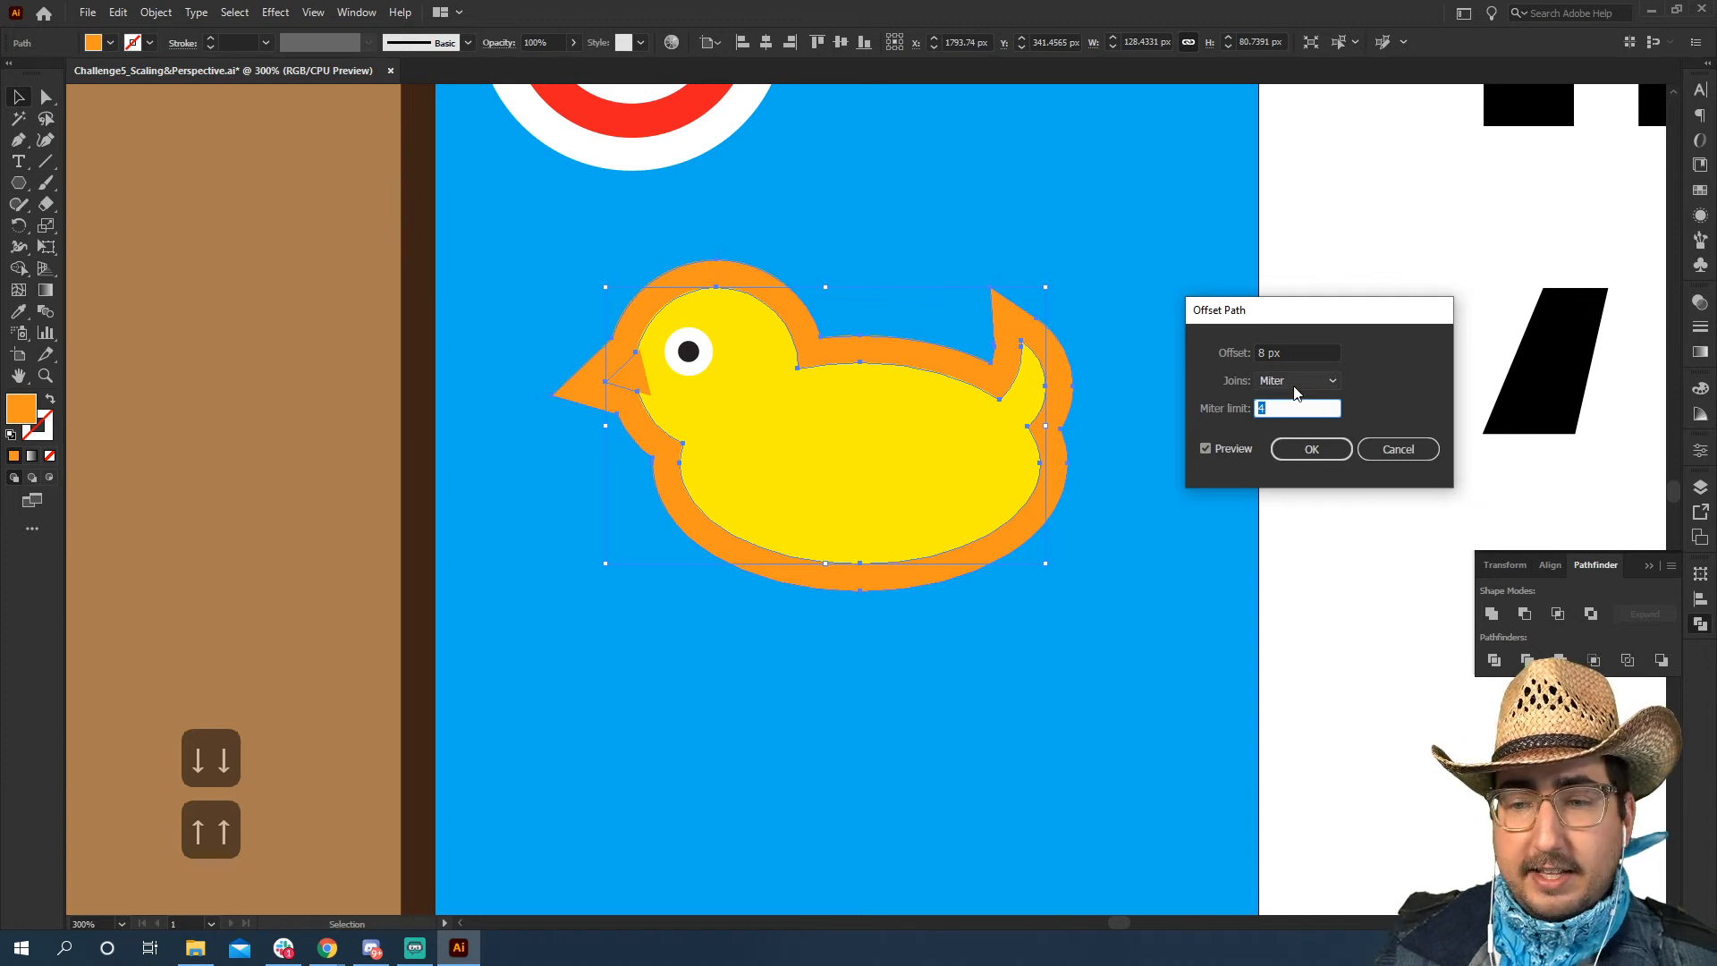
click(1297, 380)
click(1289, 420)
click(1297, 380)
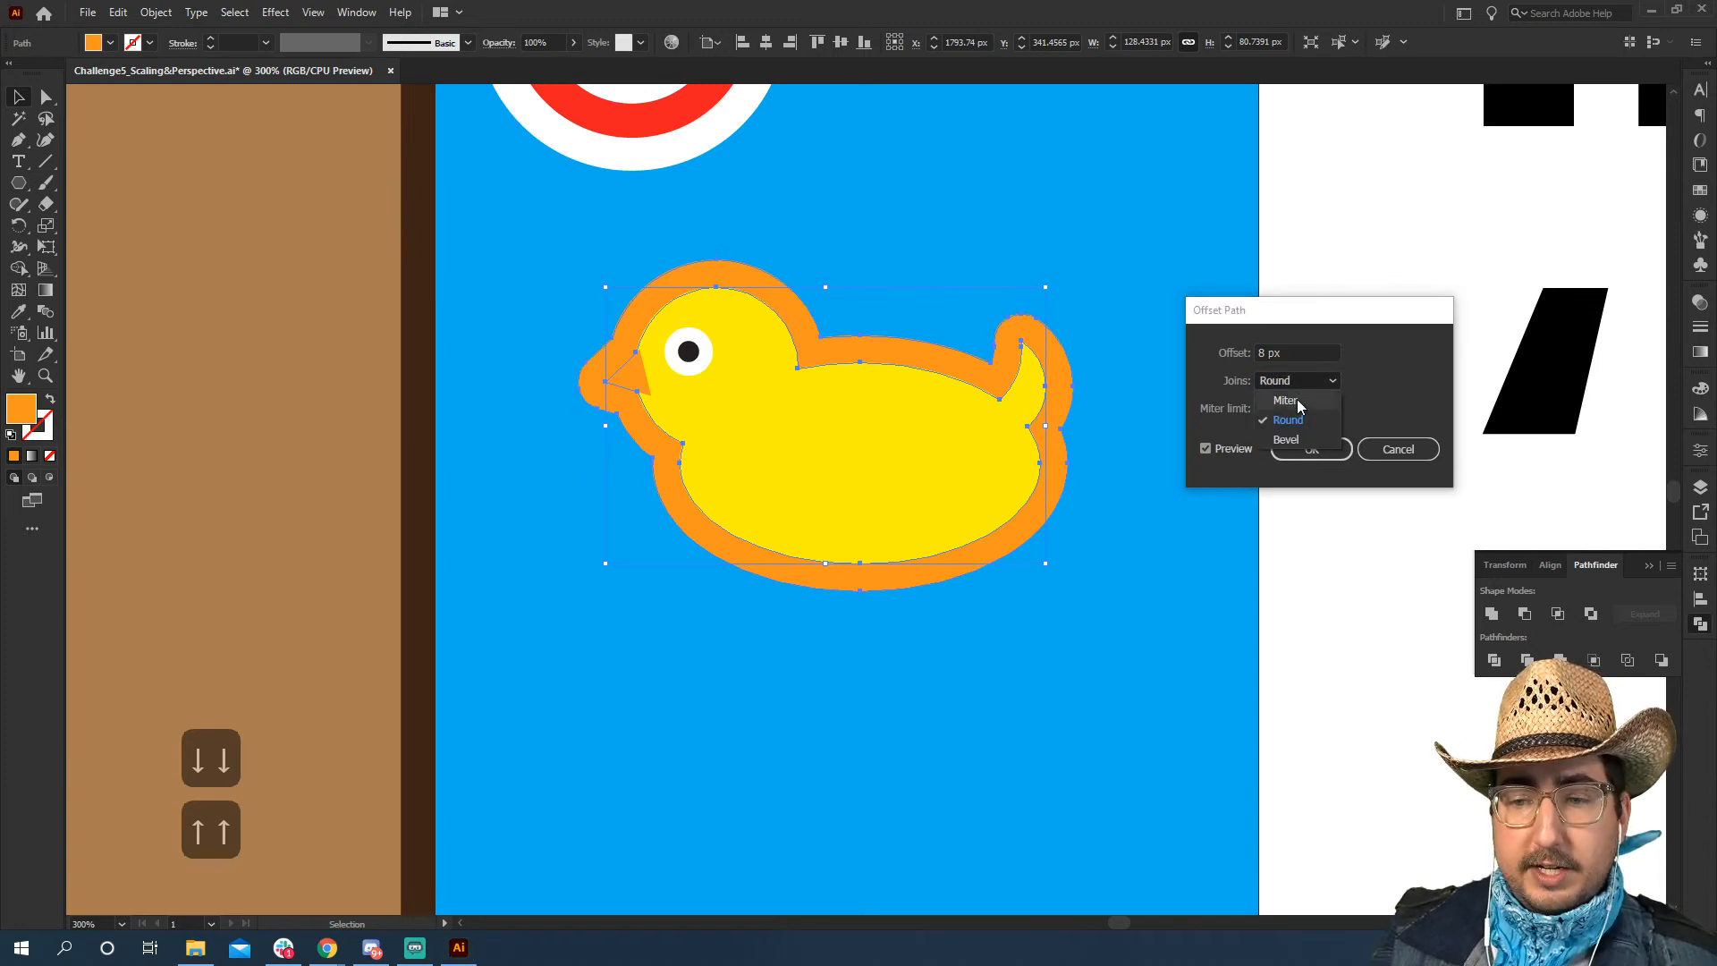
click(1285, 439)
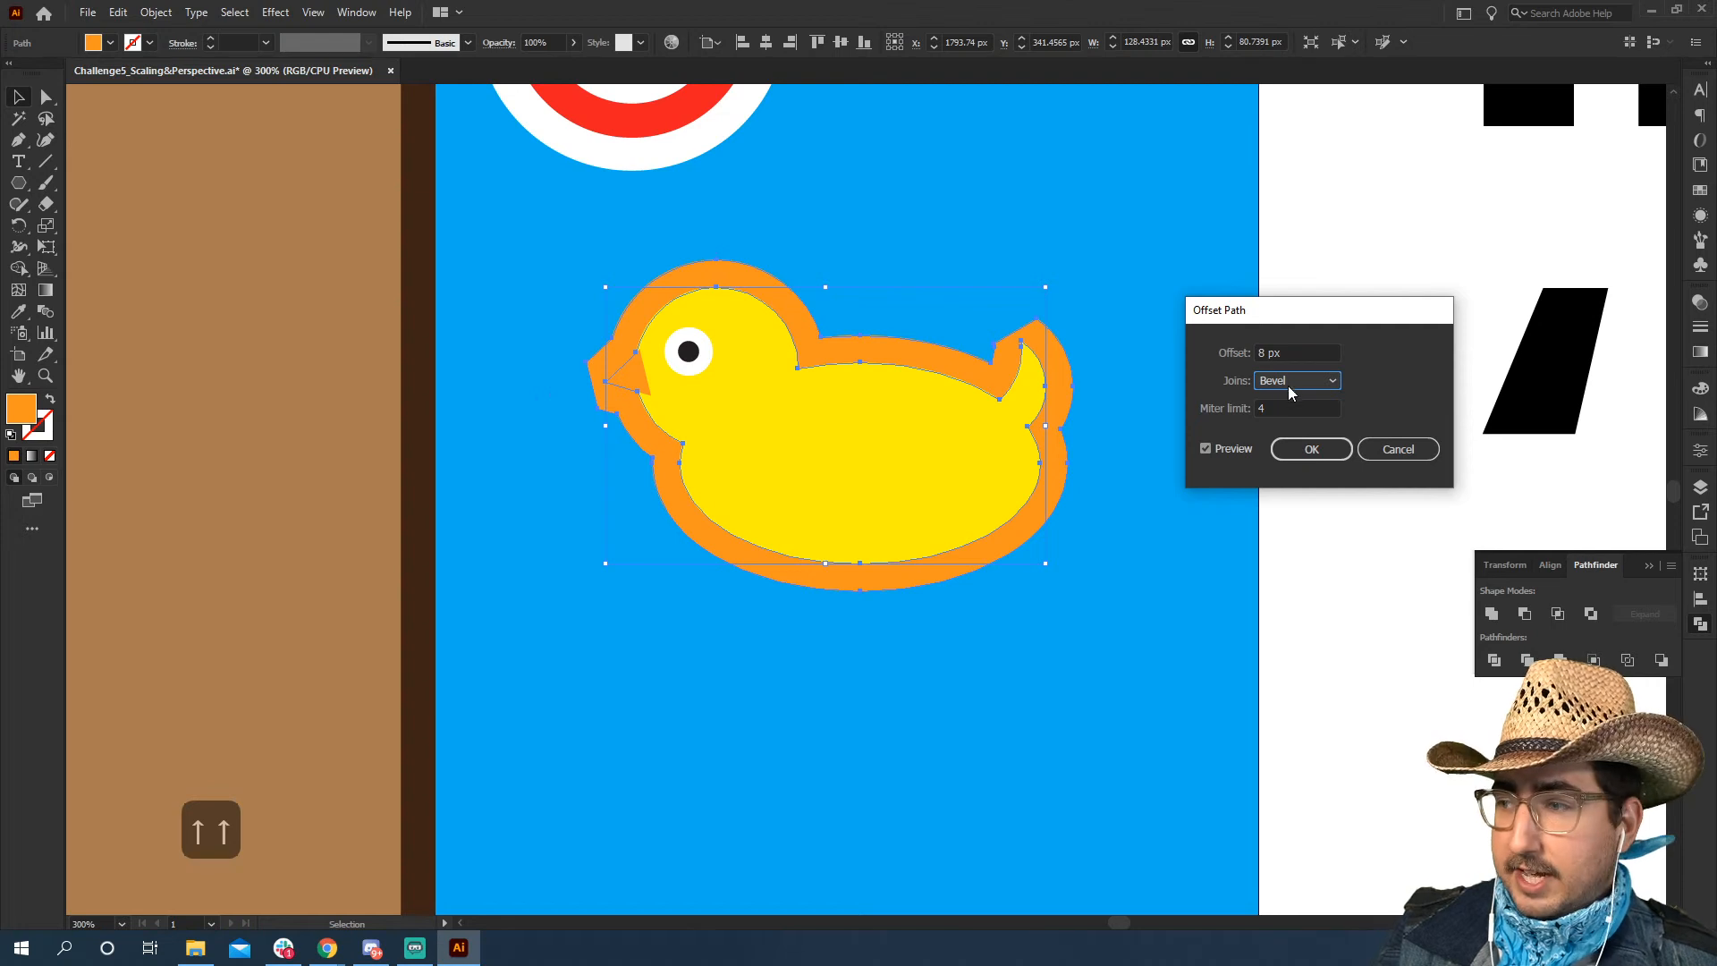
Apply the silhouette's offset with Round joins and fill the resulting outline with white
click(1291, 383)
click(1295, 417)
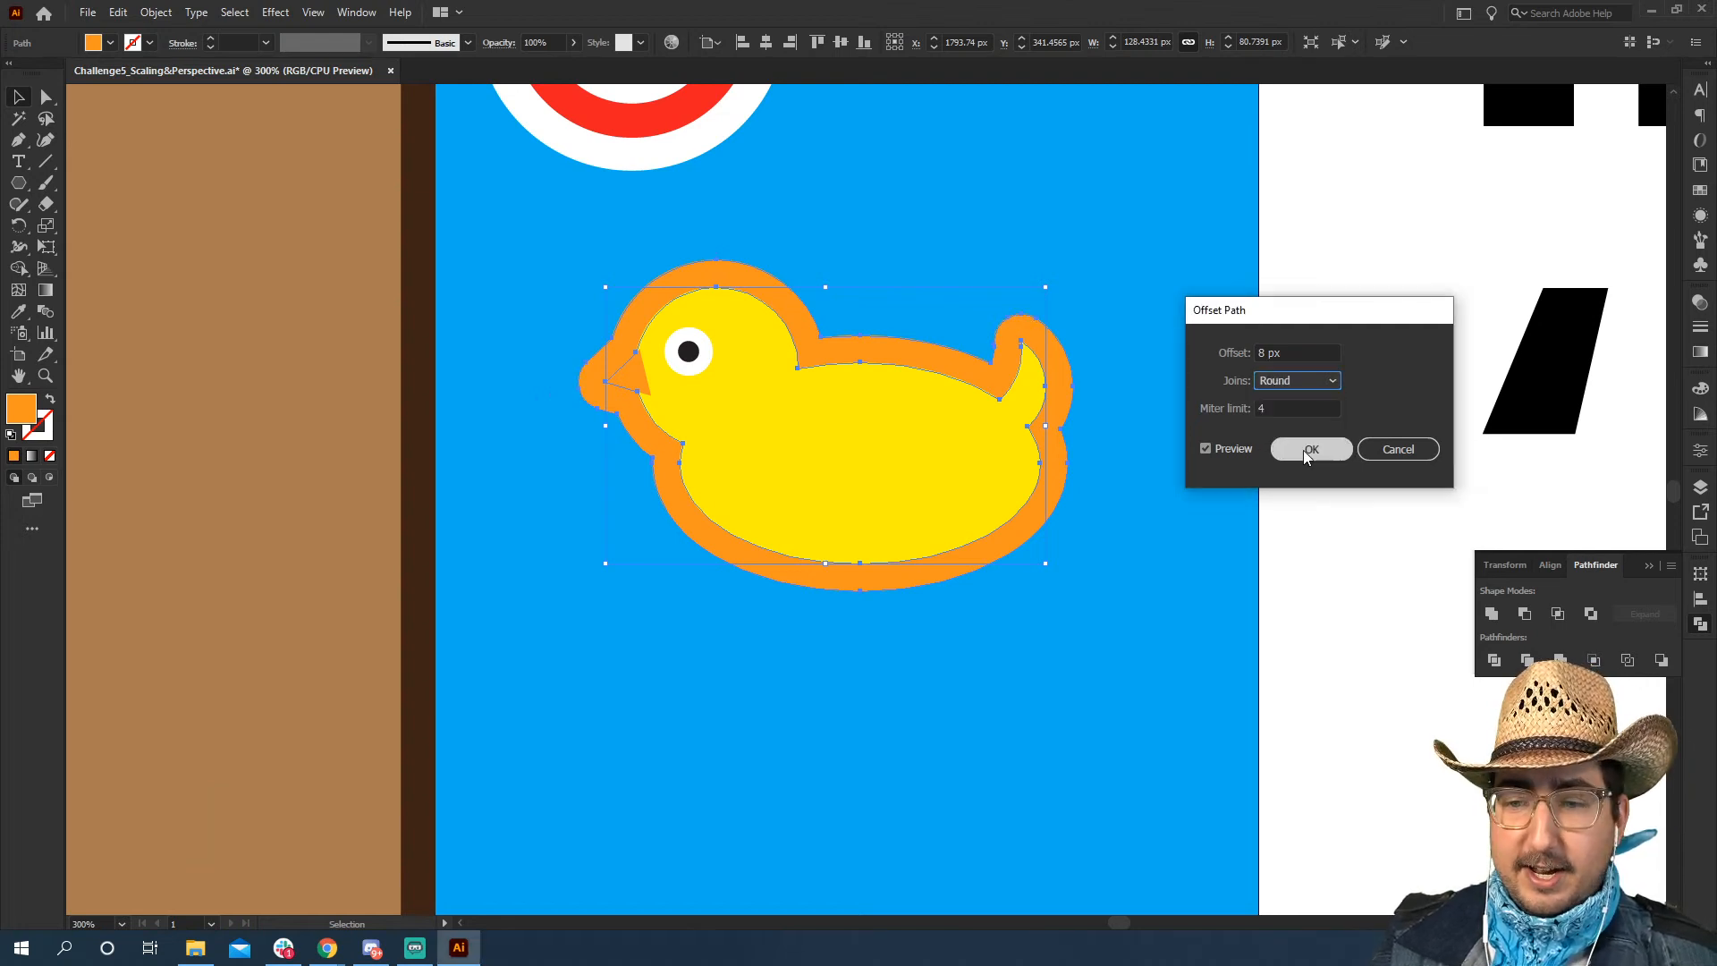
click(1303, 450)
key(i)
click(1317, 429)
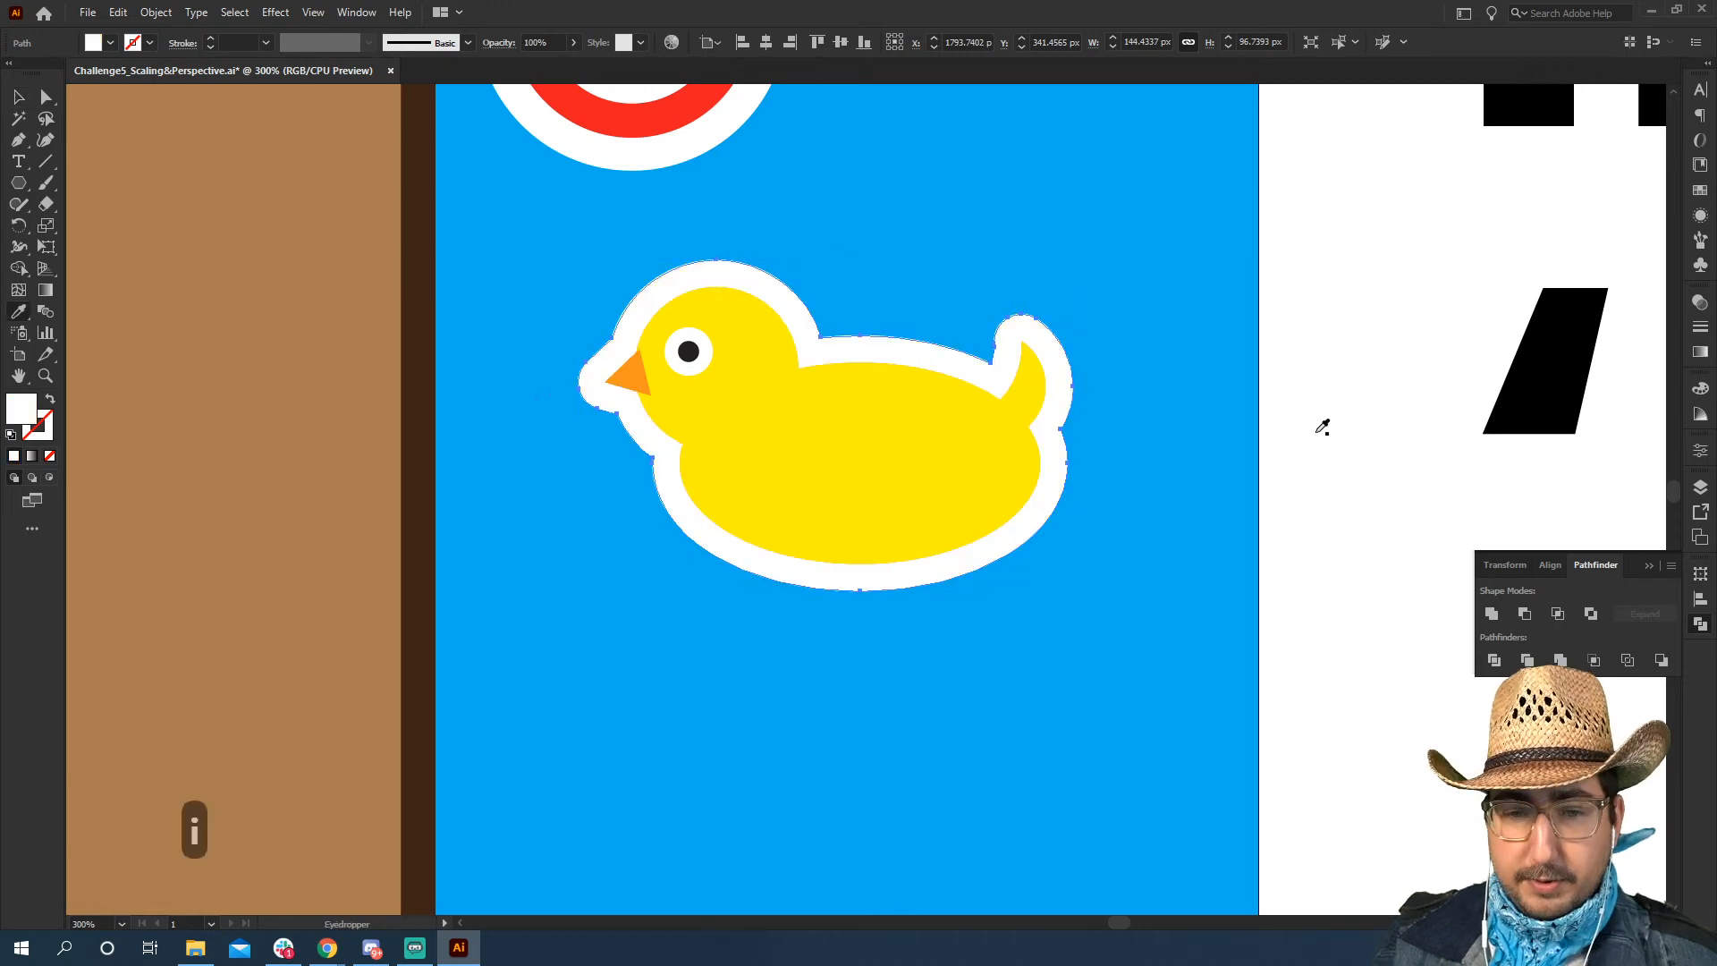
key(v)
click(1316, 421)
Add an Outer Glow to the duck's white outline in Multiply mode with 75% opacity and 2 px blur
key(z)
alt+click(990, 492)
alt+click(990, 492)
alt+click(993, 495)
drag(702, 486, 1044, 426)
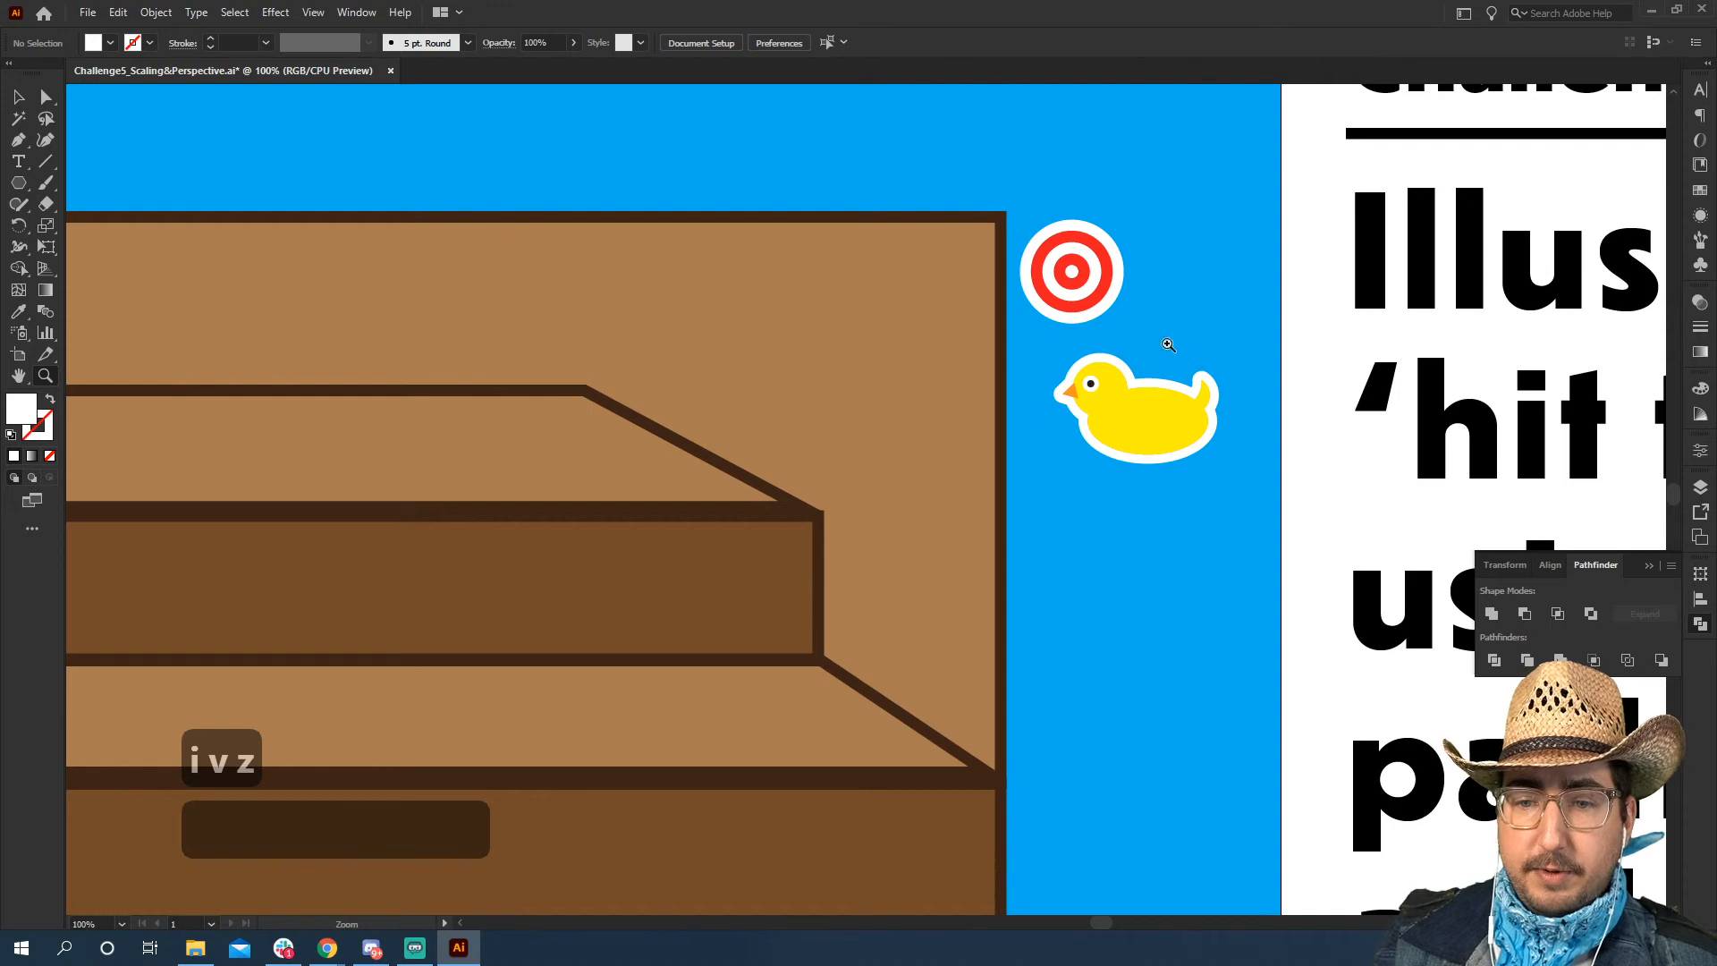
click(1122, 438)
click(1104, 437)
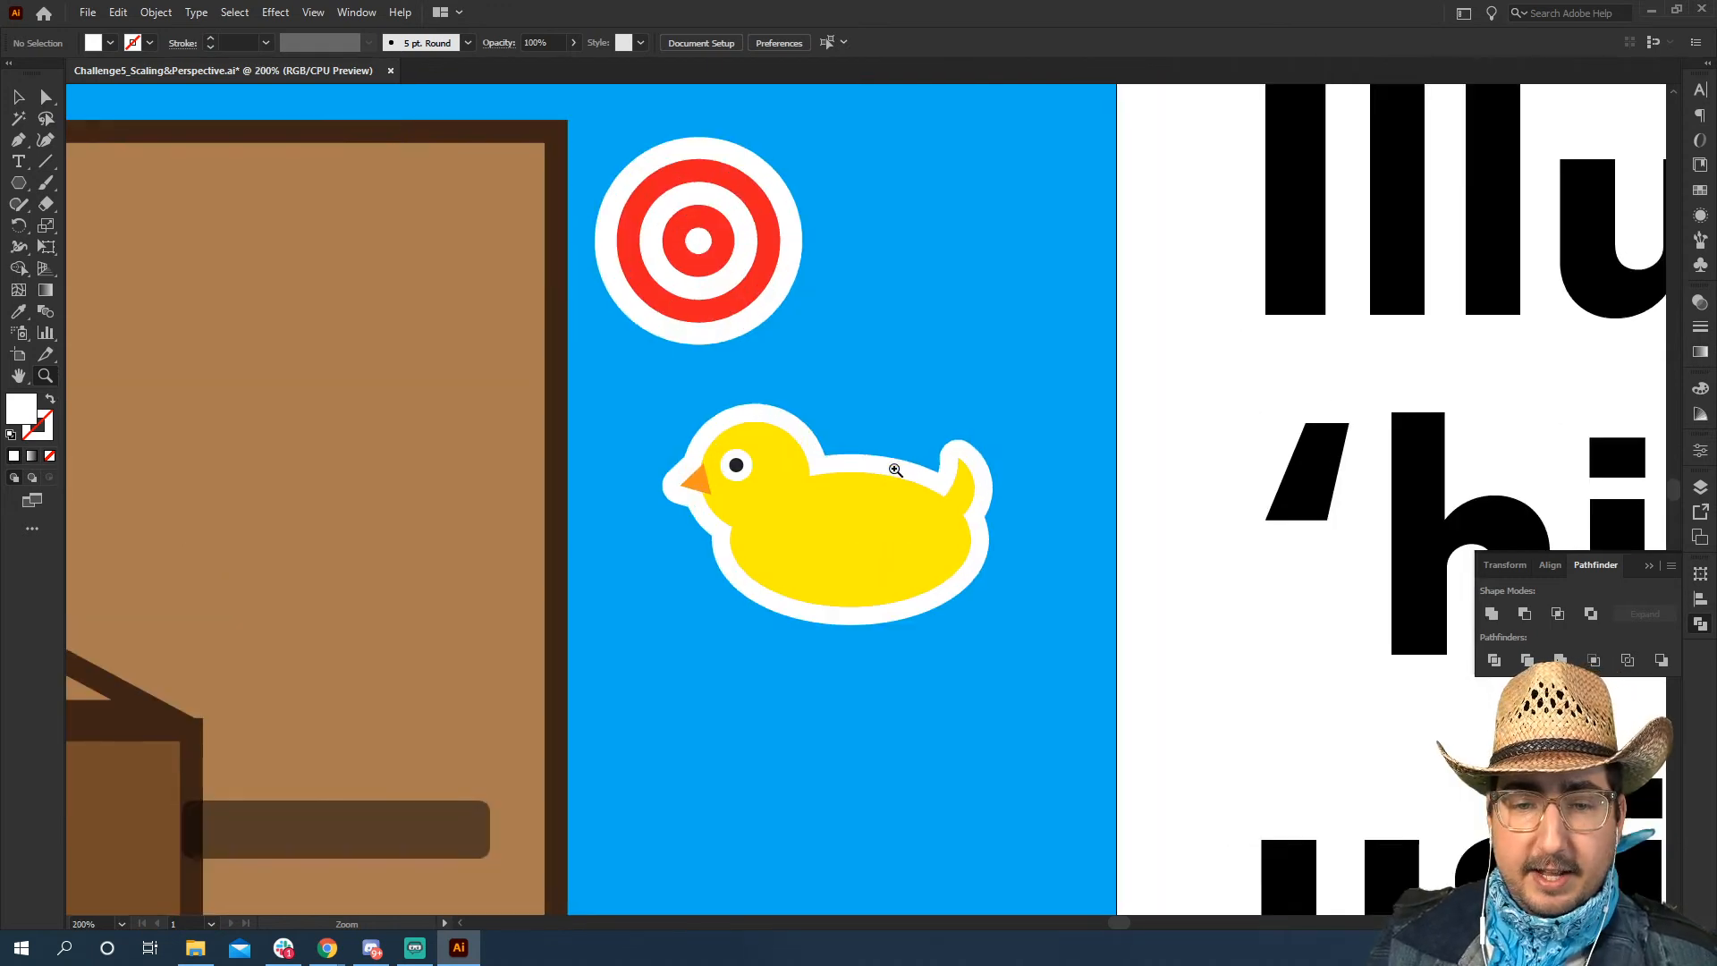
click(904, 468)
key(a)
click(690, 421)
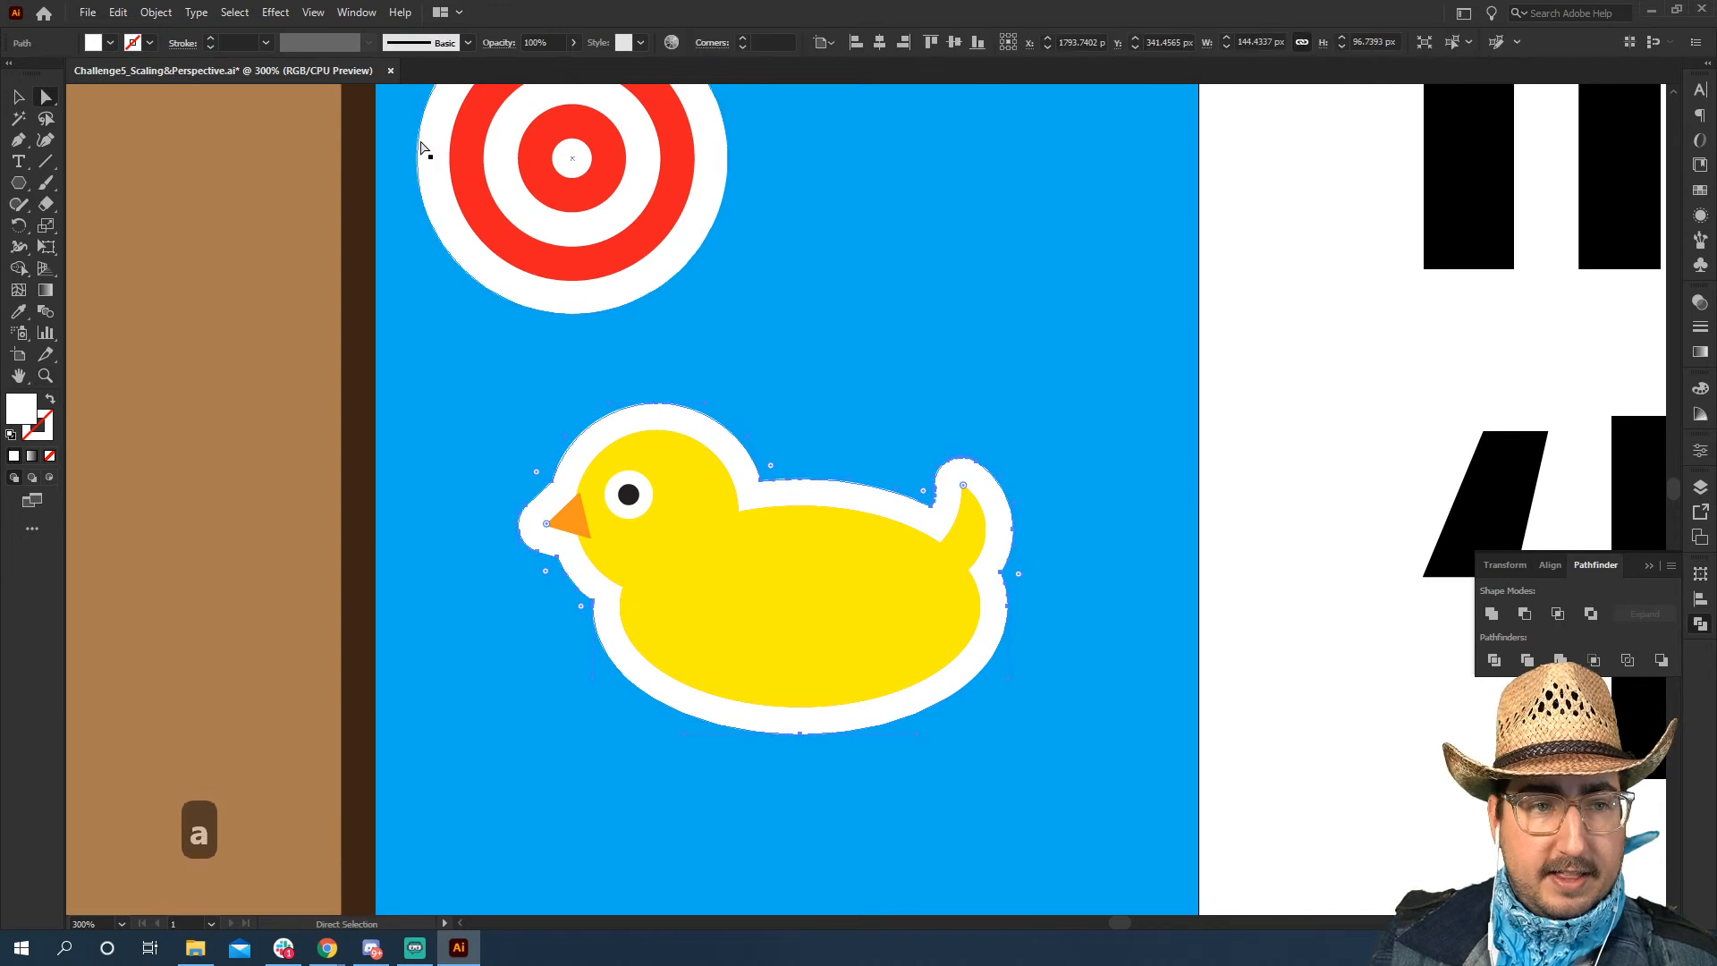
click(276, 12)
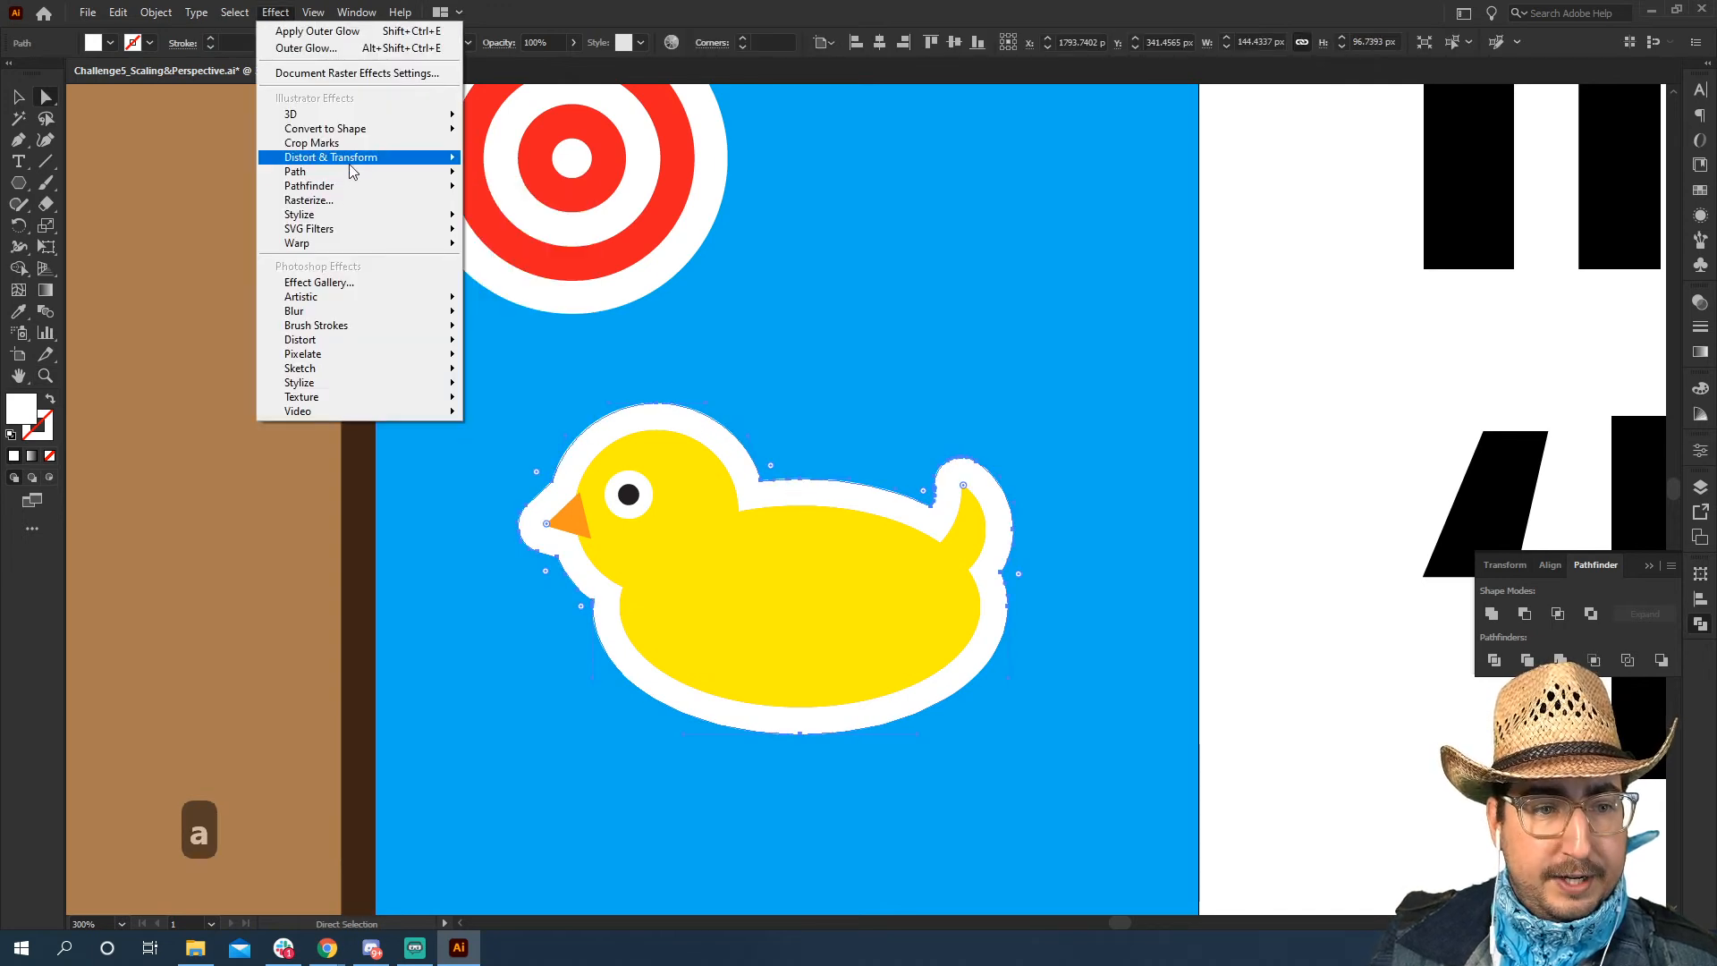
mouse_move(342, 214)
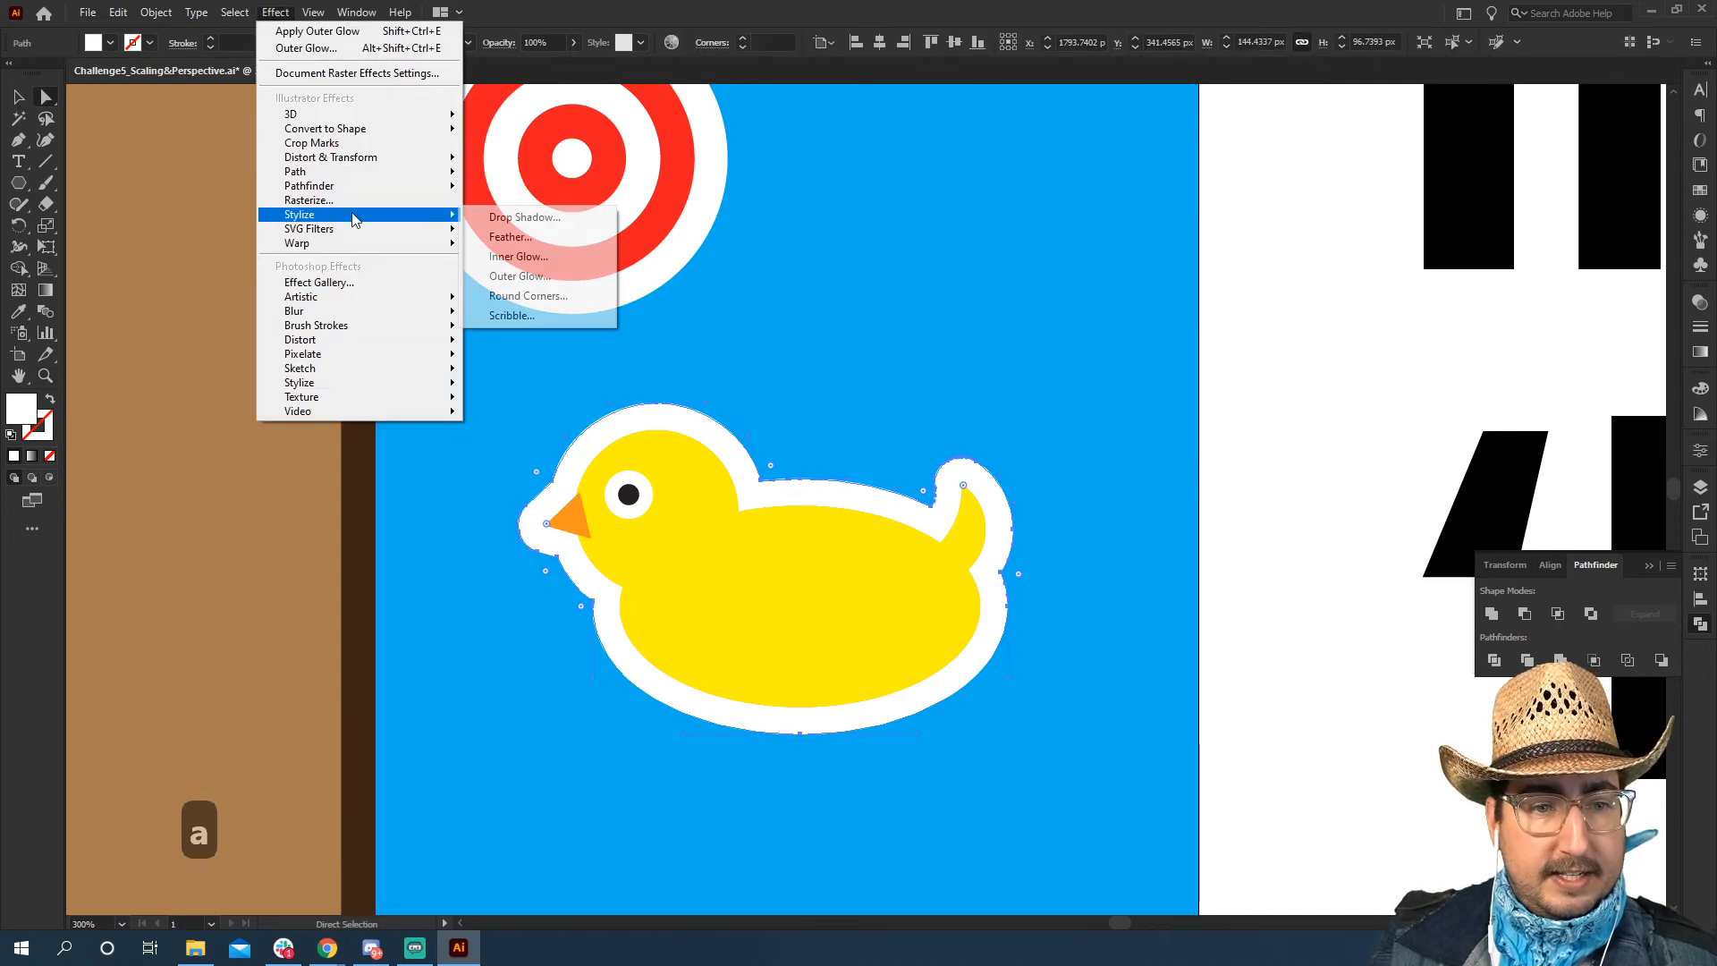
click(540, 276)
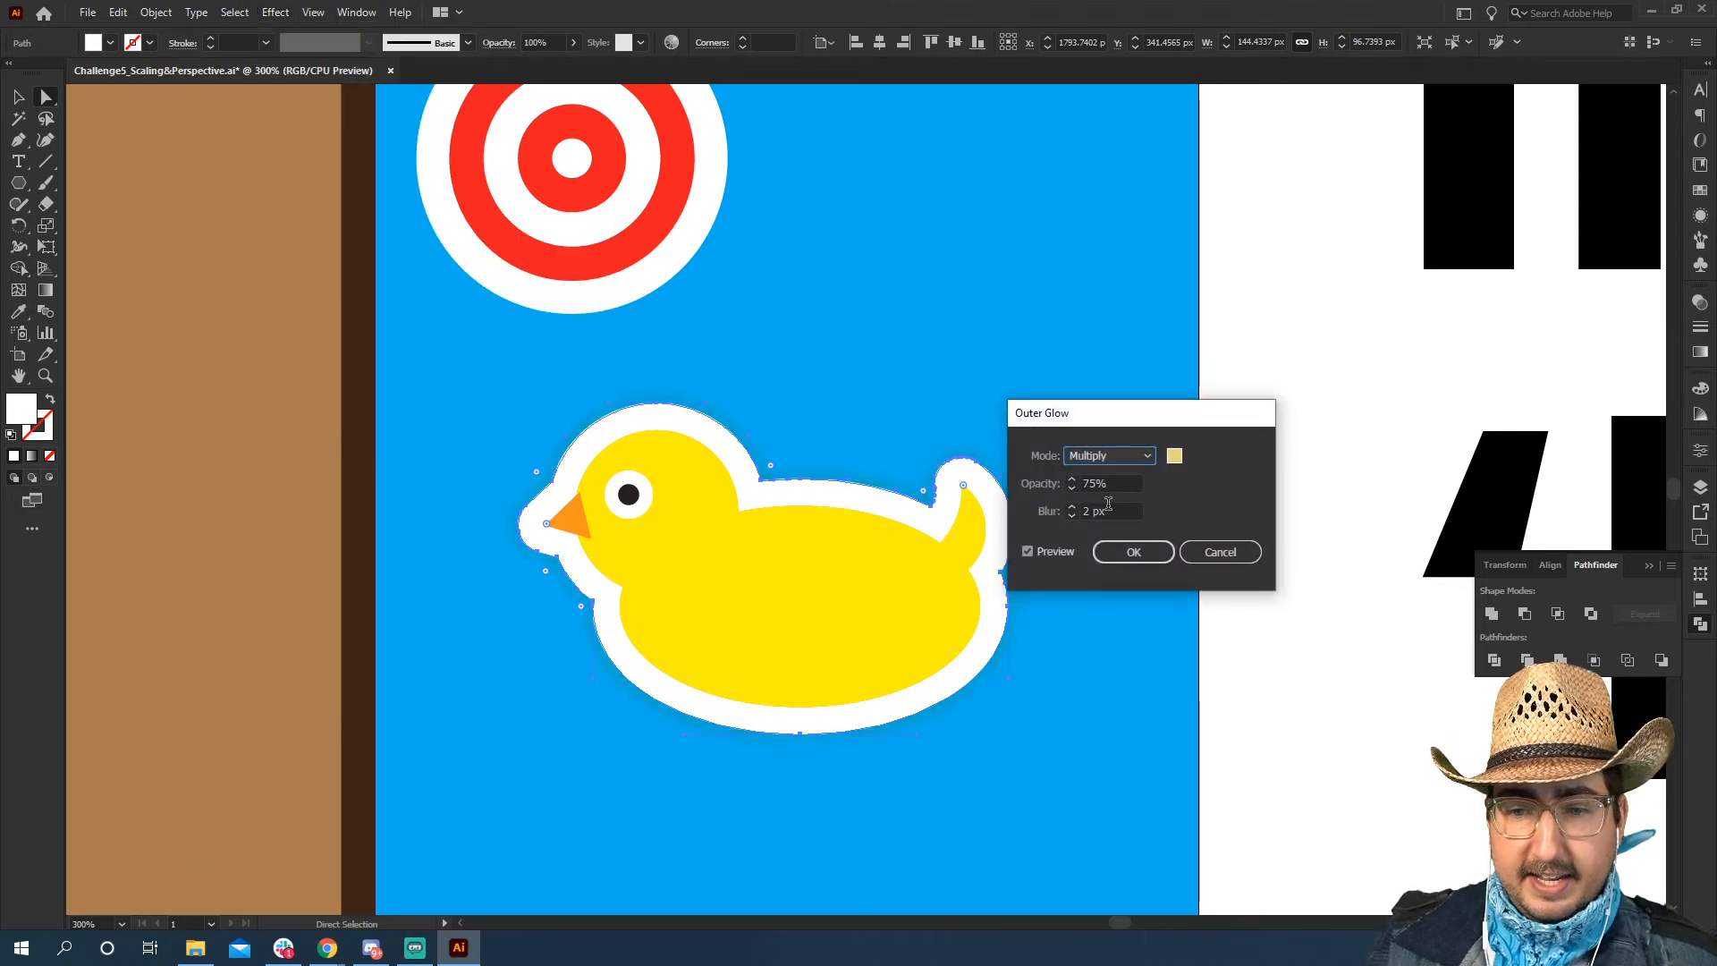
click(1136, 553)
key(v)
click(1249, 488)
Apply the same Outer Glow to the outermost white circle of the bullseye
key(a)
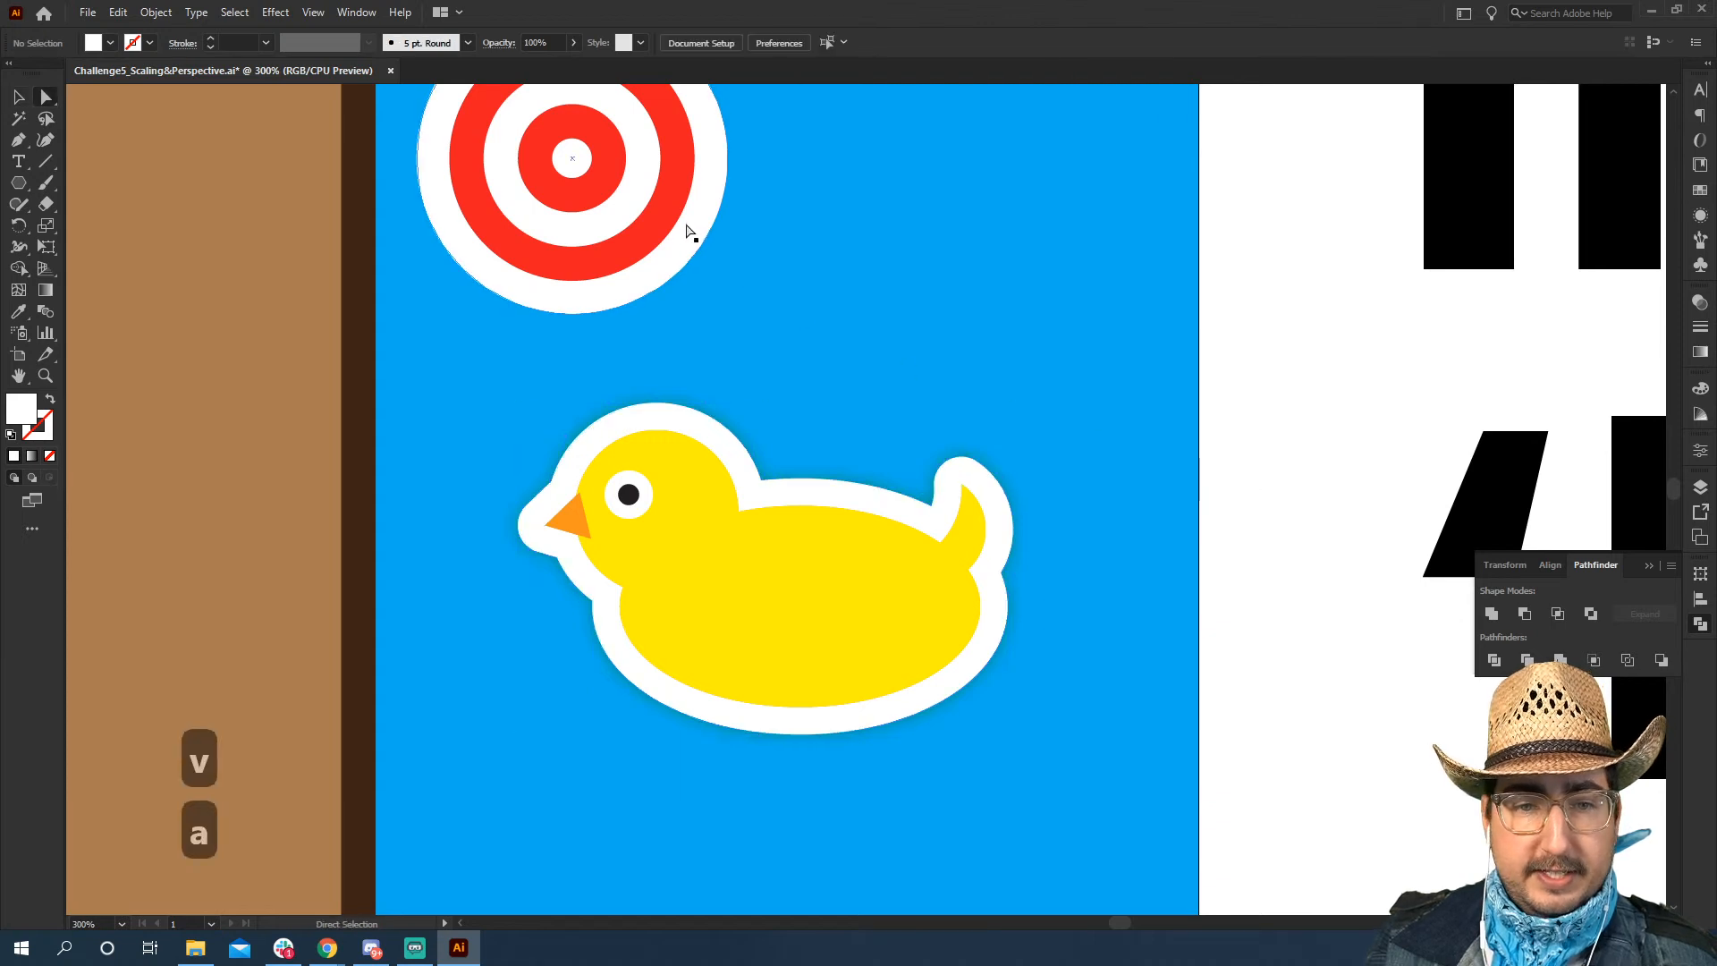
click(690, 236)
click(278, 13)
click(299, 27)
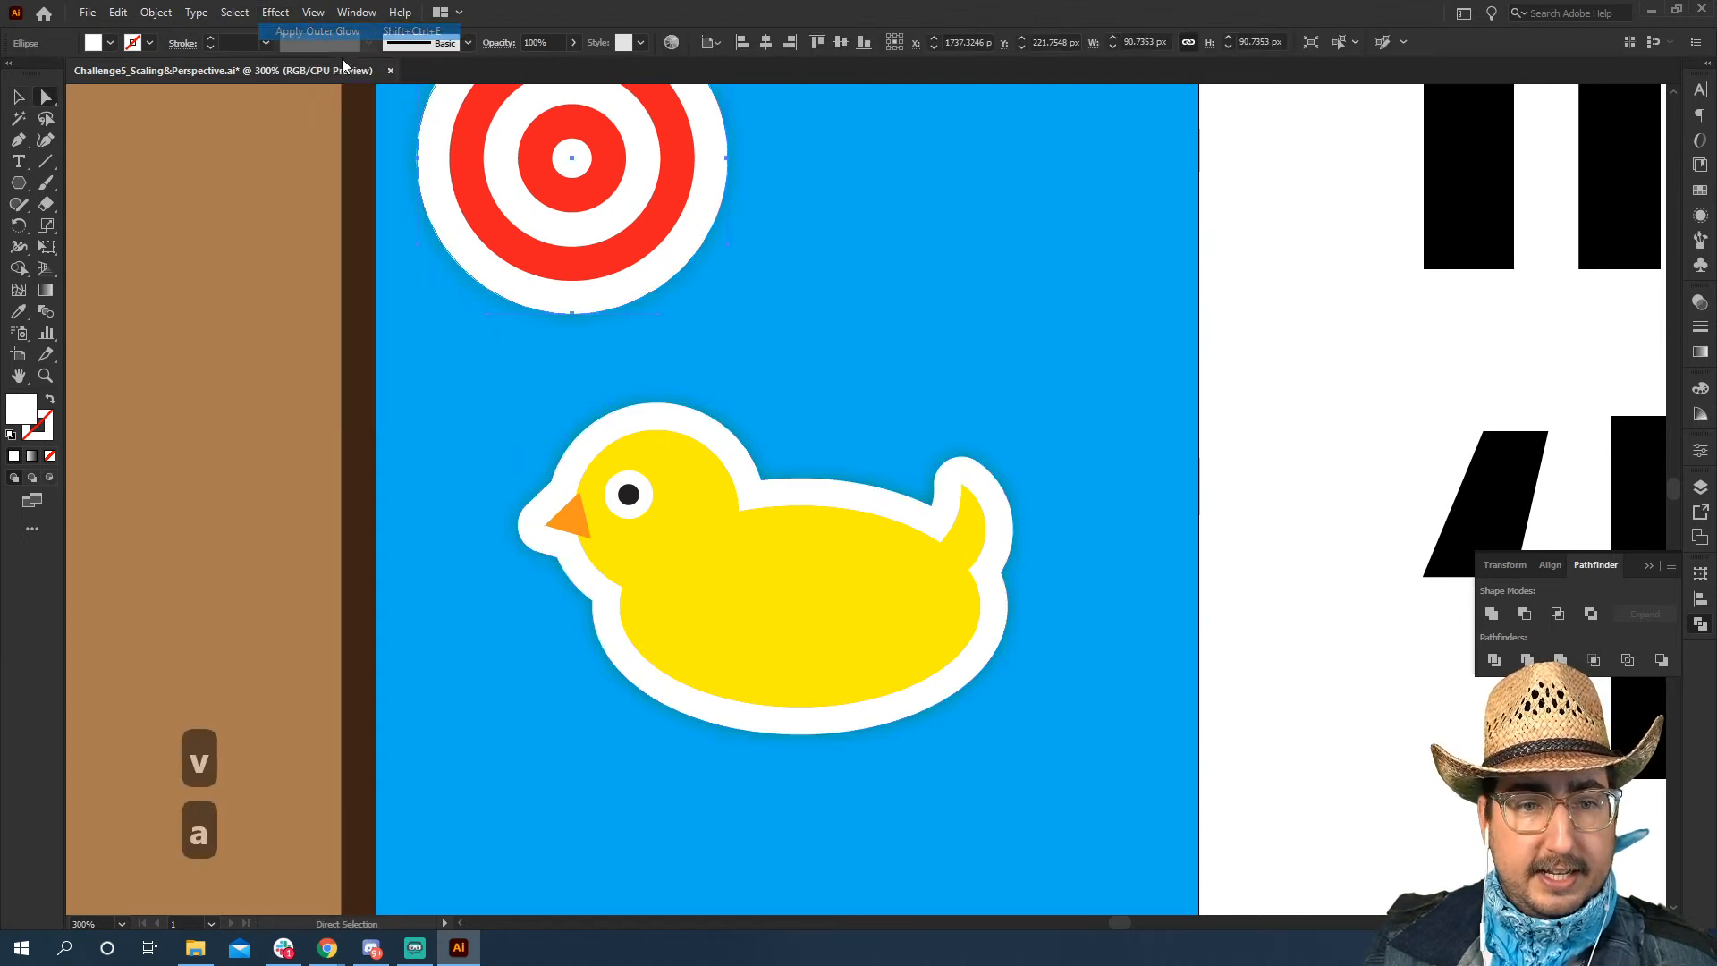
key(v)
click(1276, 357)
Select all the shapes of the duck target and group them
key(z)
alt+click(923, 534)
alt+click(922, 534)
drag(807, 553, 971, 544)
key(v)
drag(1048, 402, 814, 600)
key(ctrl+g)
Move the grouped duck onto the right end of the lower step and scale it up to about 228 by 153 px
key(space)
drag(906, 503, 639, 611)
key(space)
drag(734, 677, 1002, 498)
drag(964, 425, 975, 639)
key(s)
drag(1069, 554, 1174, 501)
key(v)
drag(995, 653, 972, 619)
key(s)
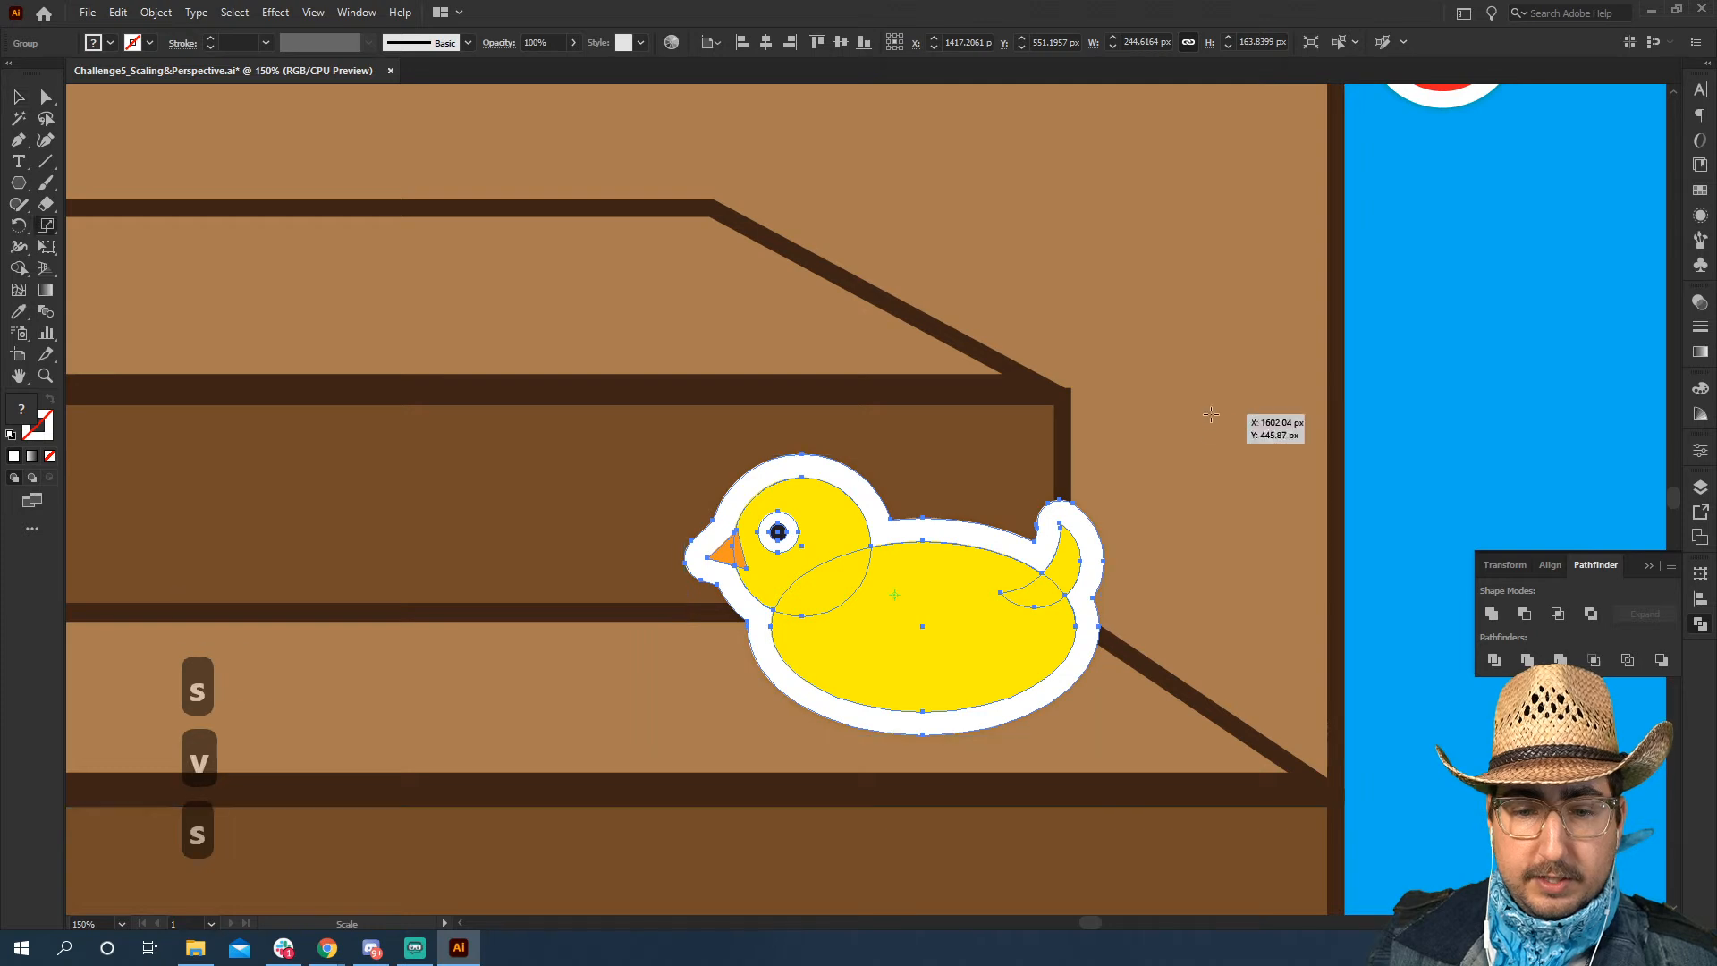
drag(1216, 418, 1261, 448)
key(v)
click(1395, 491)
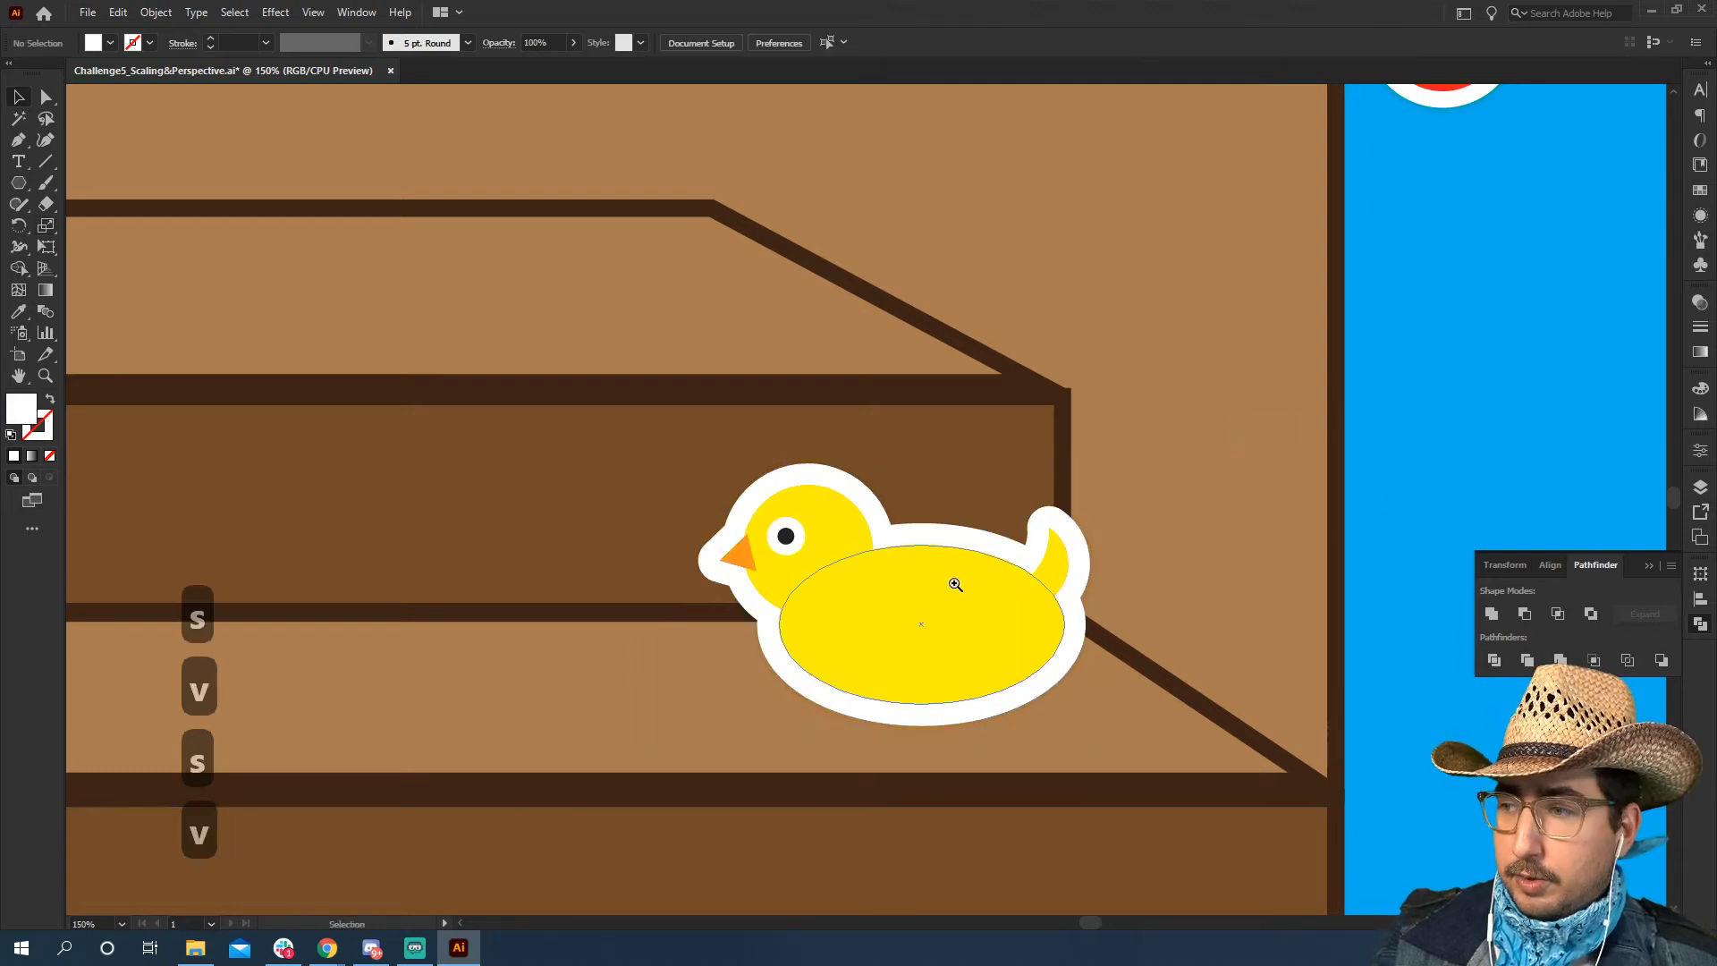
Duplicate the duck horizontally along the lower step, placing the copy left of the stage's centre
key(z)
alt+click(948, 582)
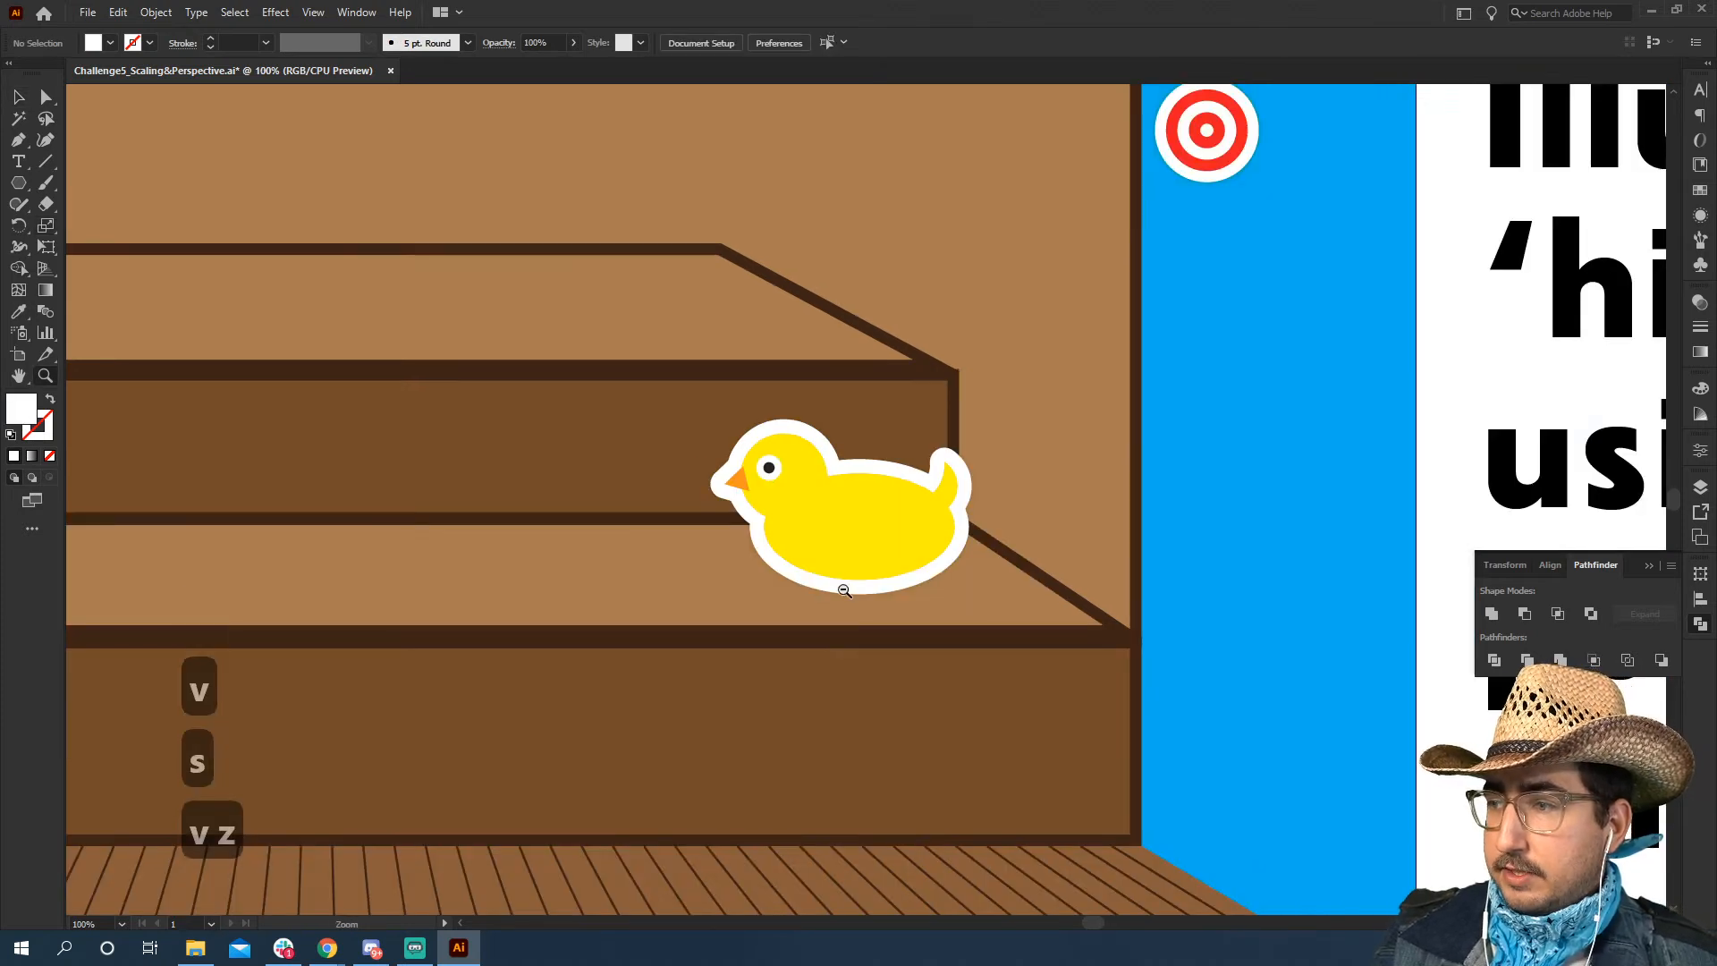
alt+click(843, 589)
drag(701, 564, 926, 569)
key(v)
drag(1098, 447, 672, 479)
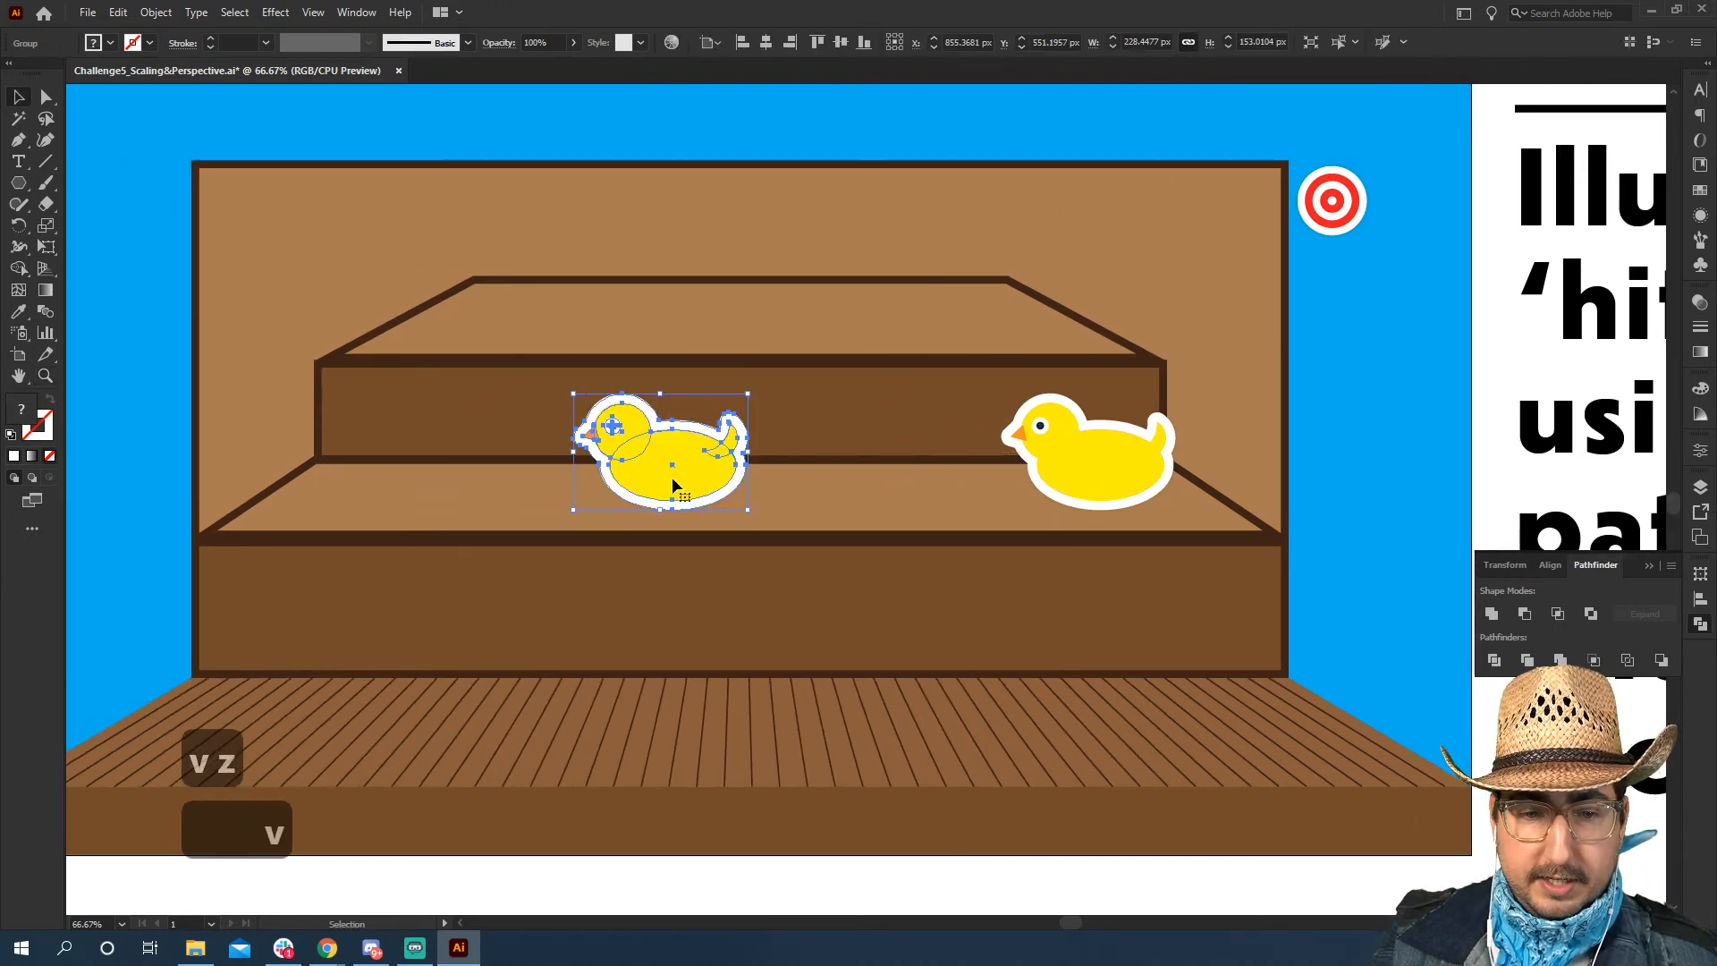
click(1365, 416)
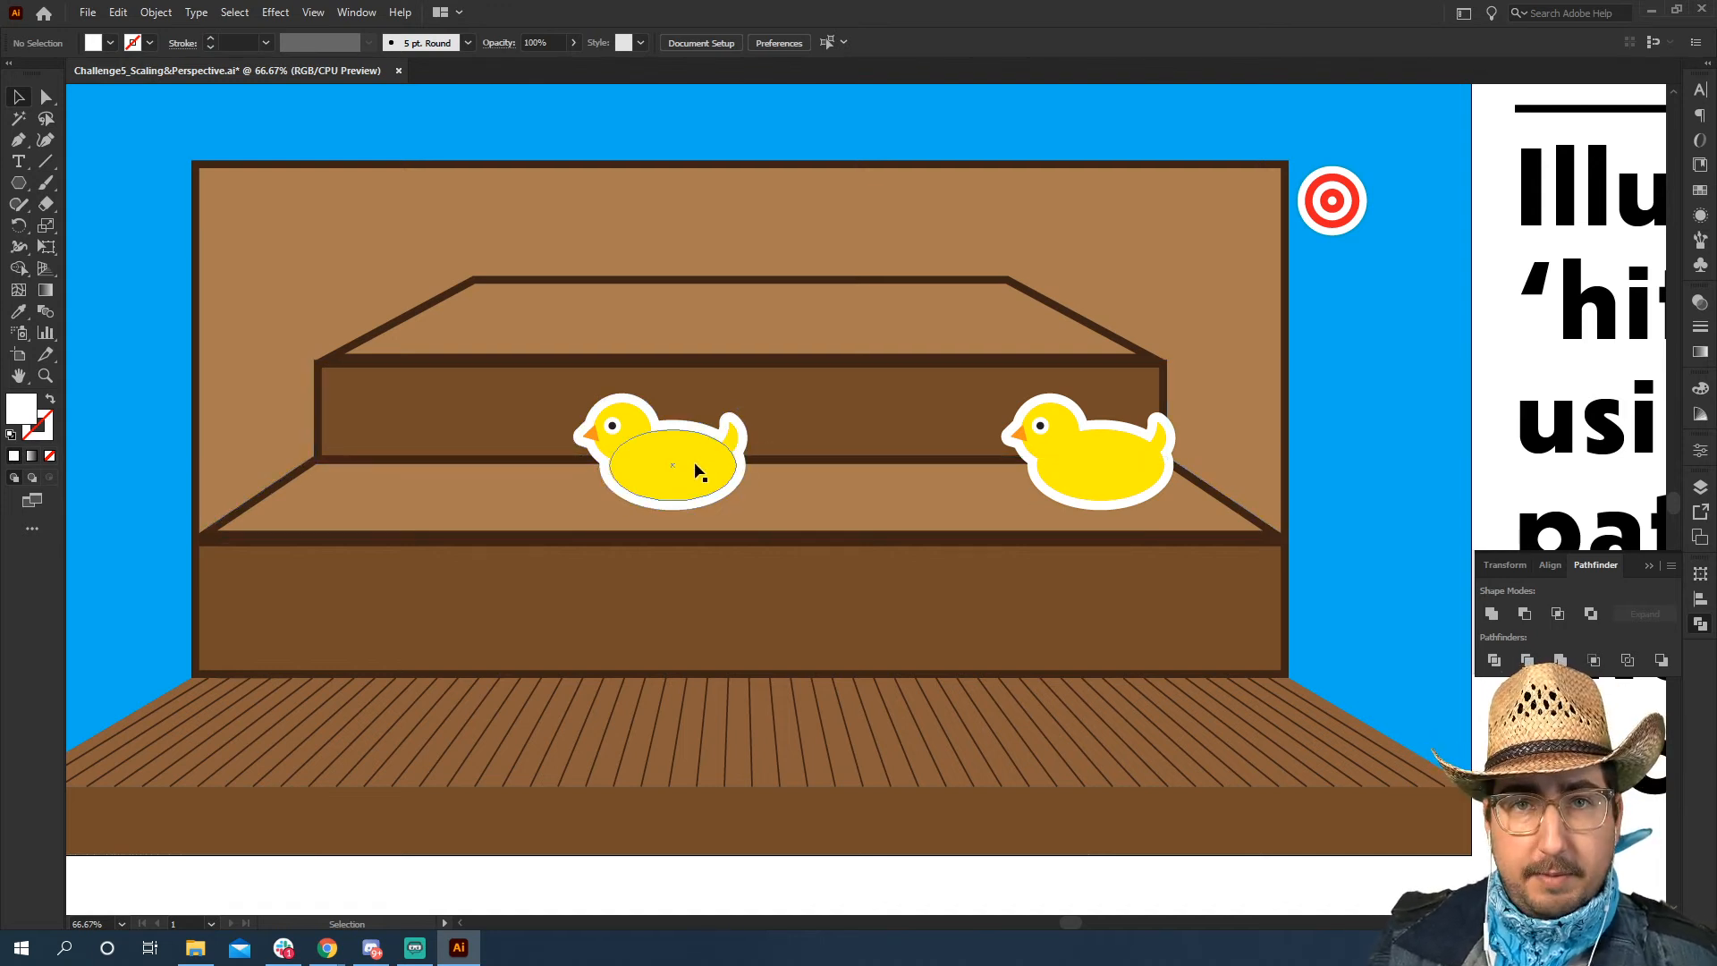
Copy the left duck to the back-left corner of the upper step and scale the copy down to about 173 by 116 px
alt+drag(698, 470, 560, 277)
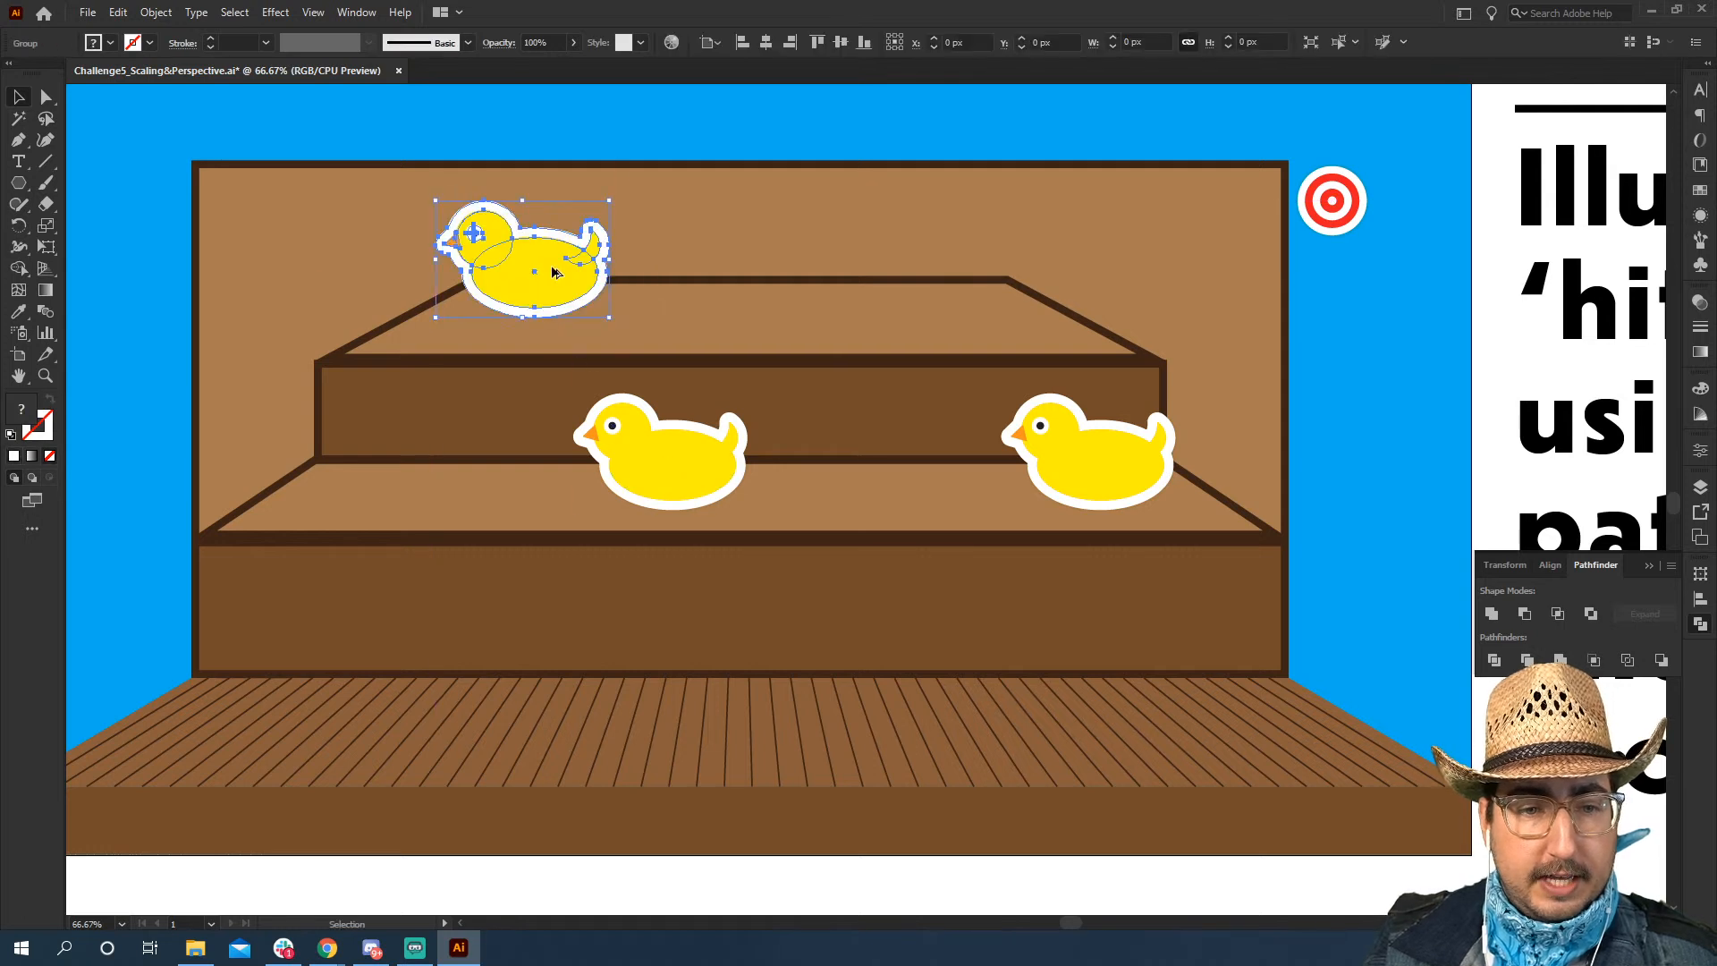
key(z)
click(734, 385)
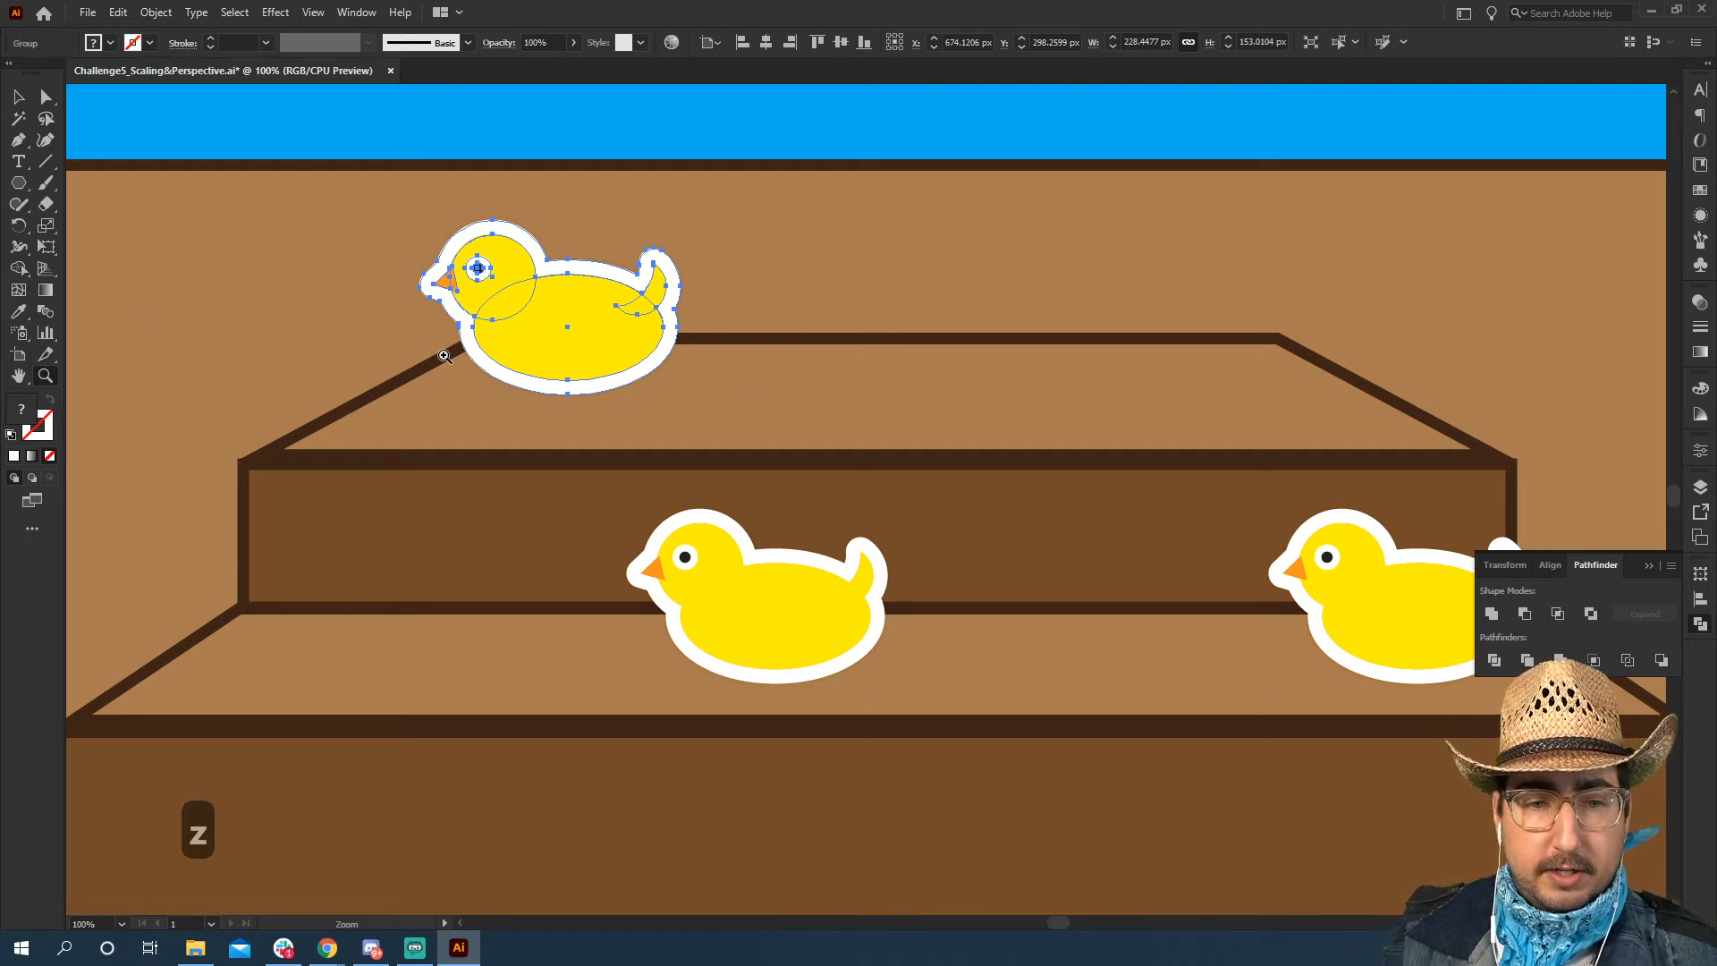
click(47, 228)
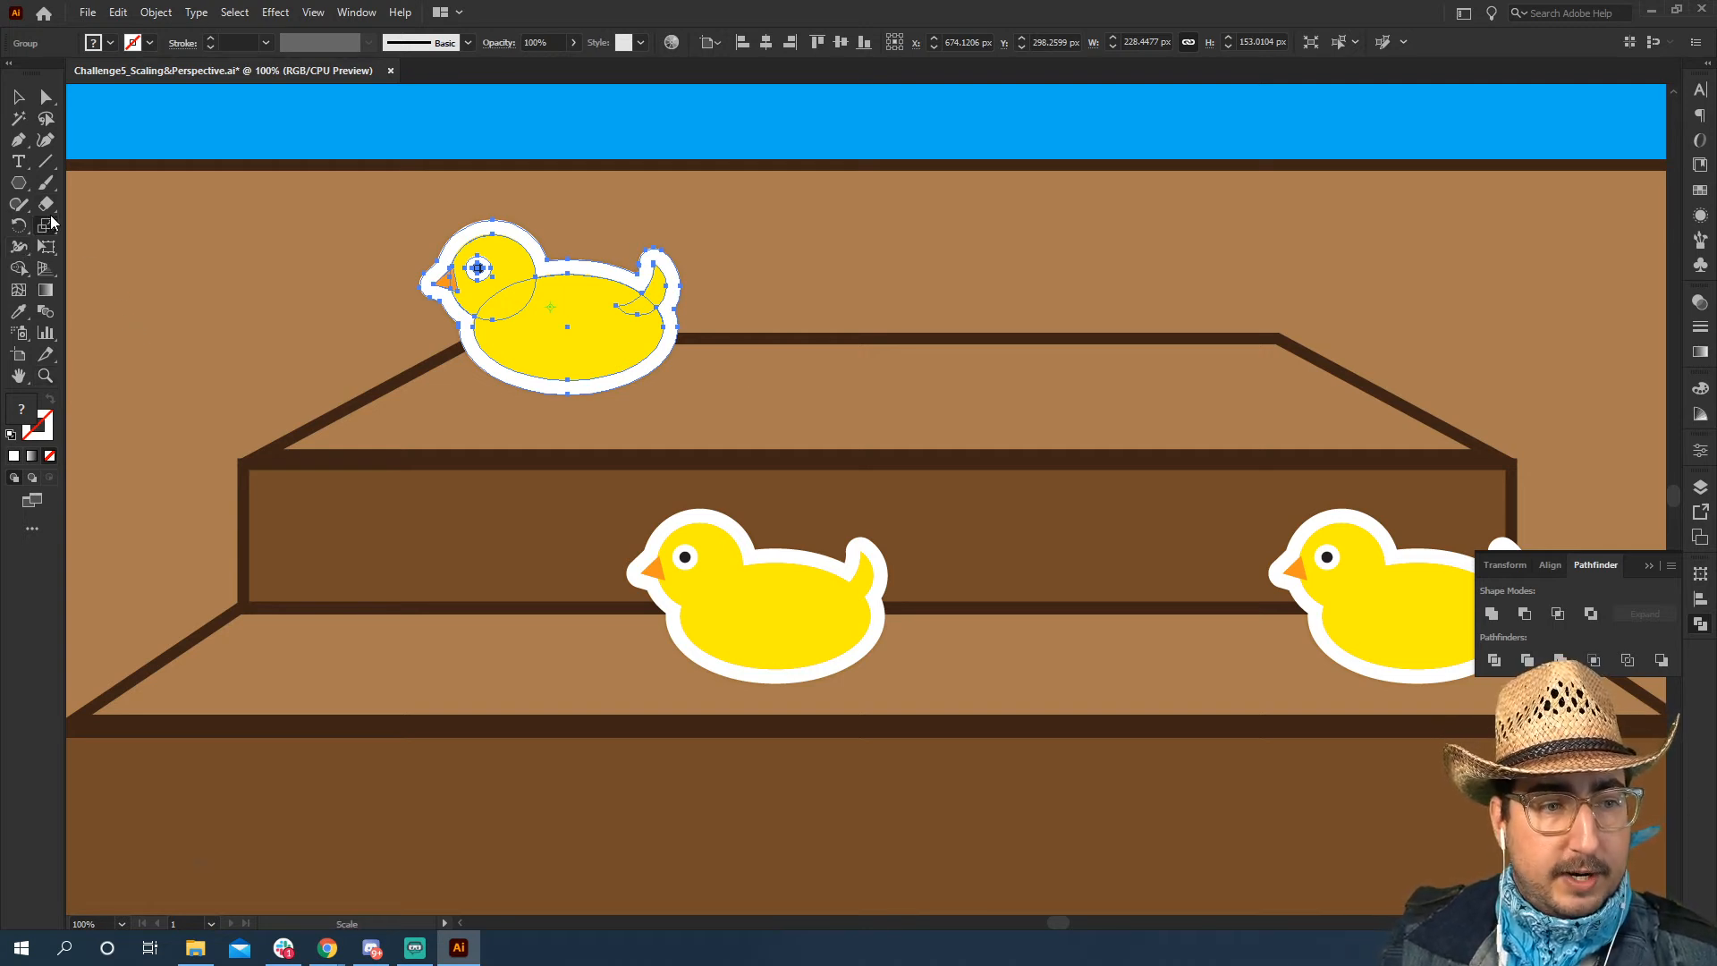
key(s)
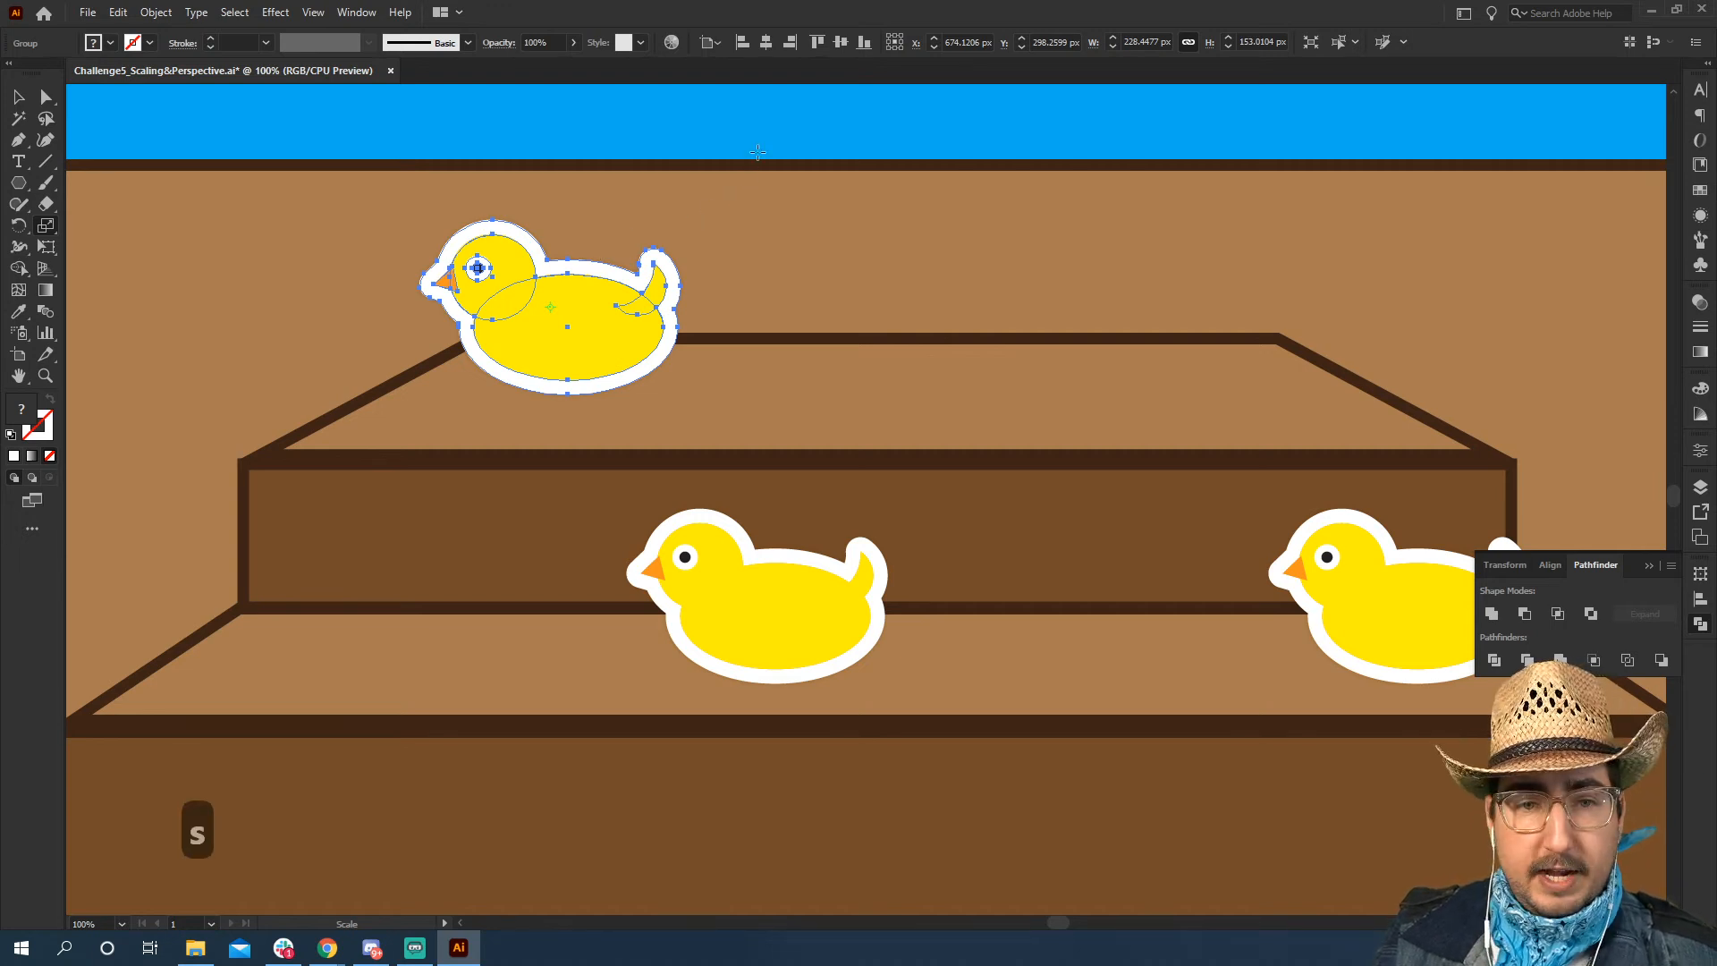
mouse_move(761, 151)
mouse_down()
mouse_move(703, 199)
mouse_move(776, 168)
mouse_up()
key(v)
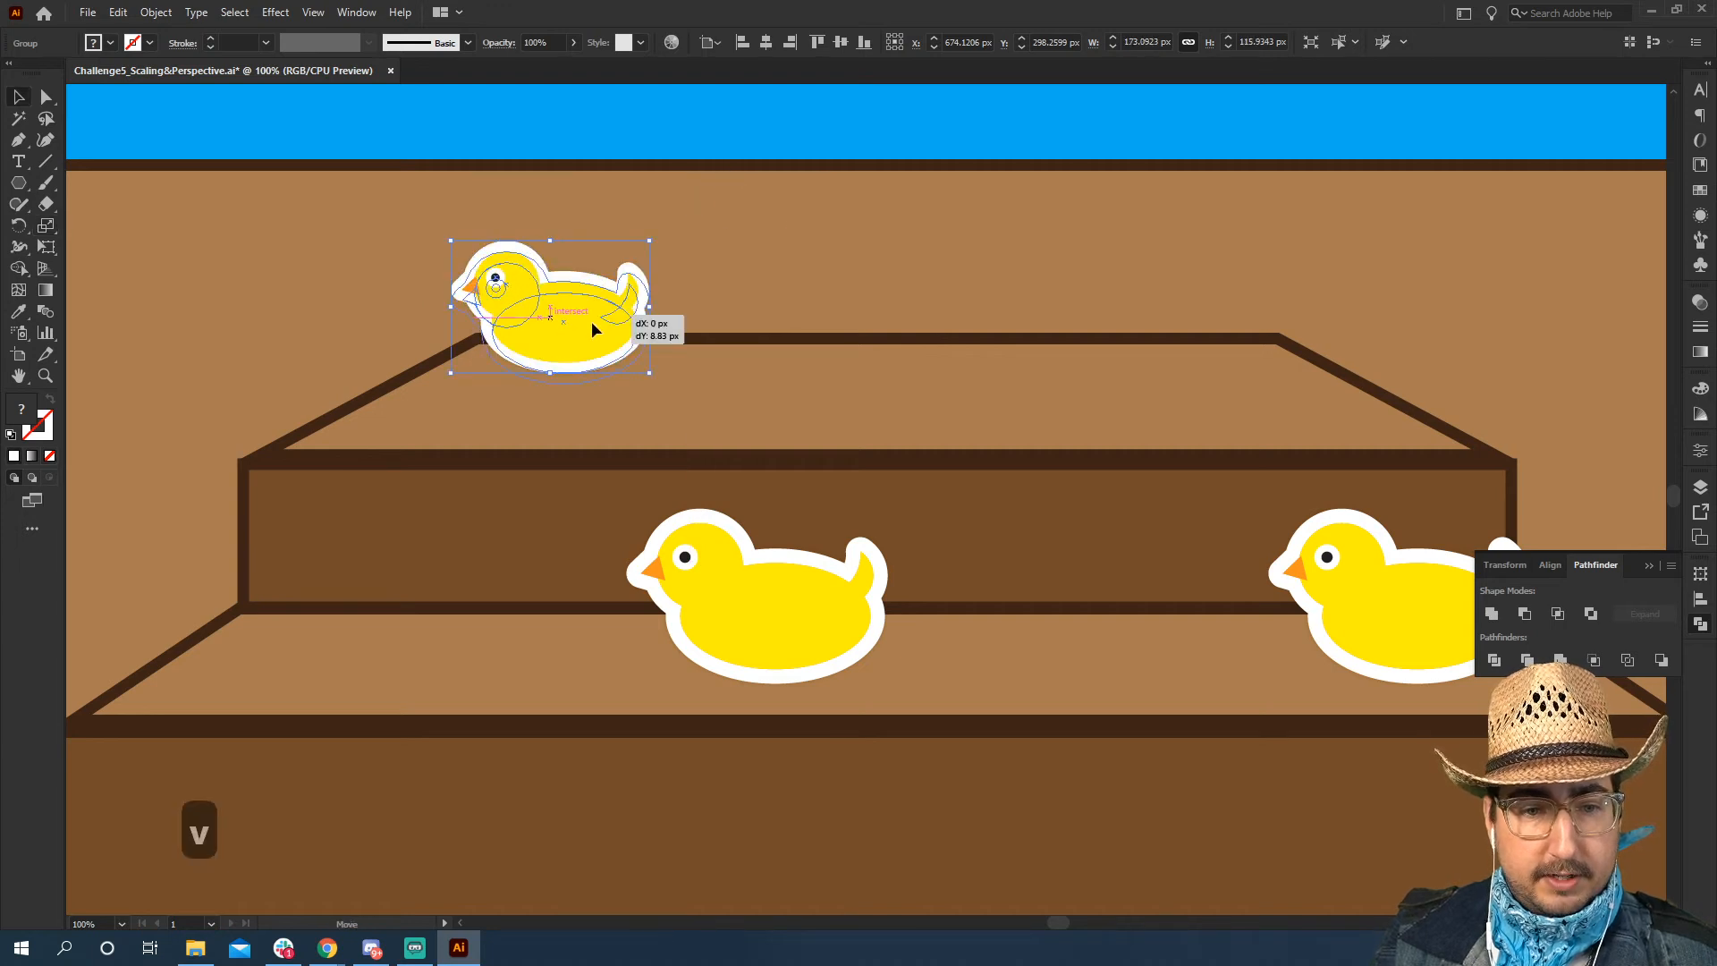
Duplicate the smaller duck horizontally to the right along the back edge of the upper step
key(space)
drag(662, 355, 864, 368)
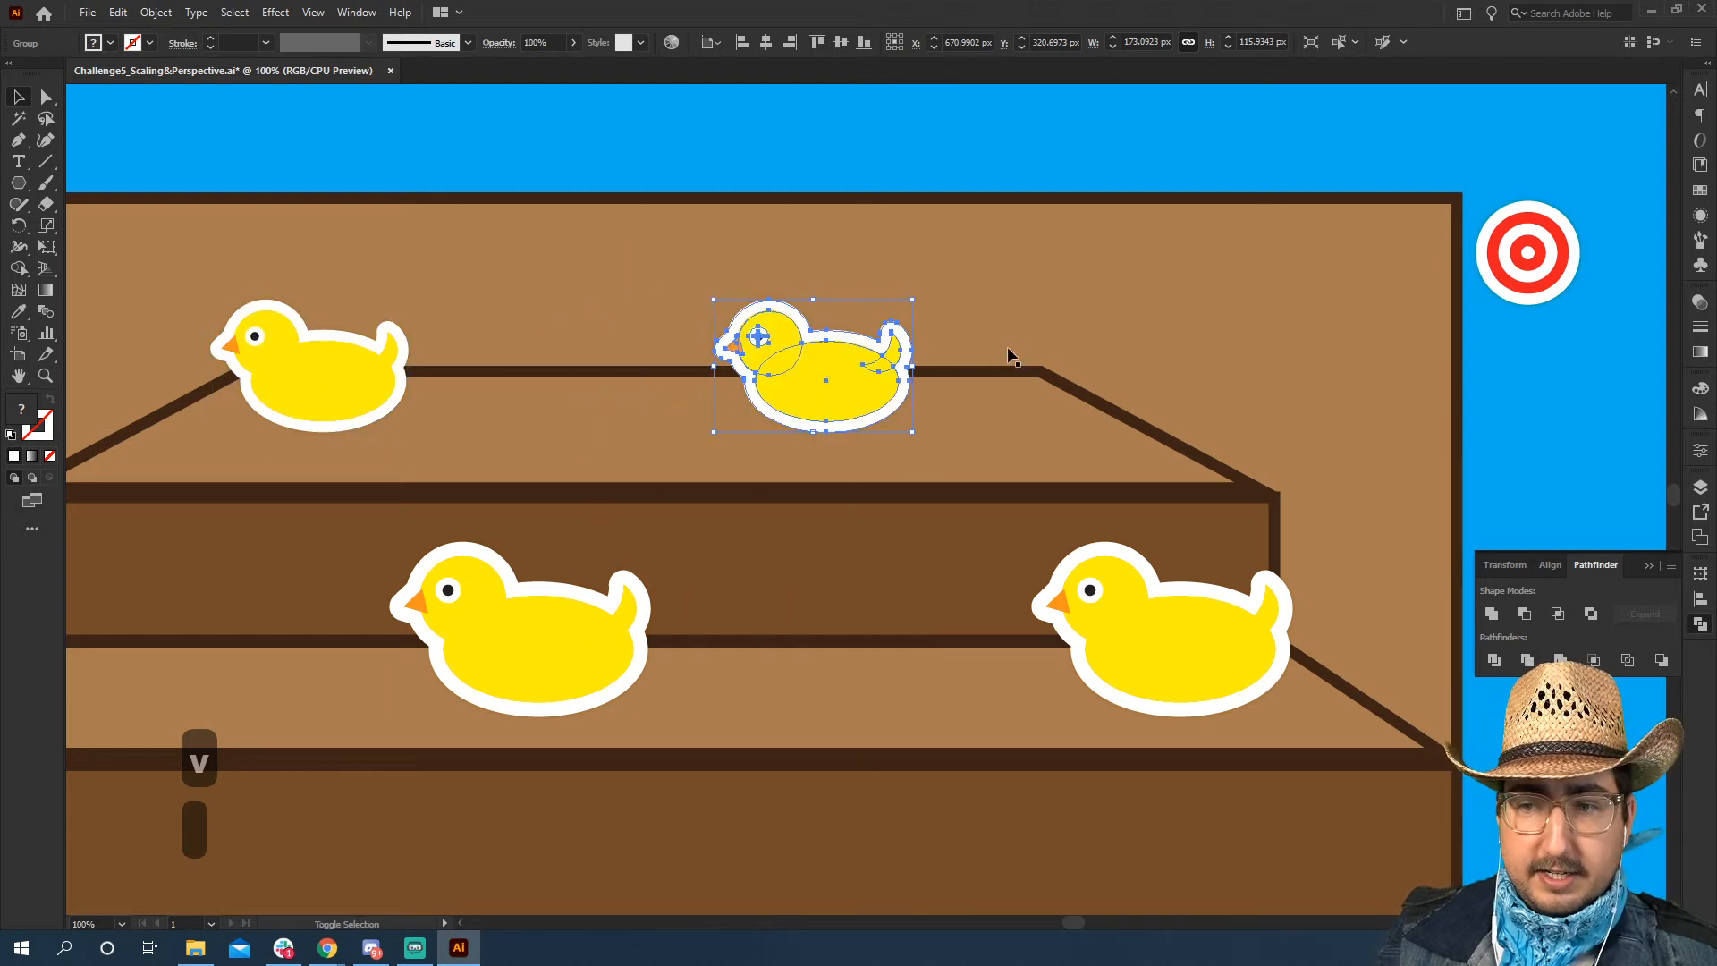
Move the bullseye target onto the lower step, midway between the two large ducks
drag(1548, 257, 883, 616)
Try scaling up the bullseye target between the lower ducks, undoing each attempt
key(s)
drag(1031, 519, 1146, 427)
key(v)
drag(856, 654, 835, 657)
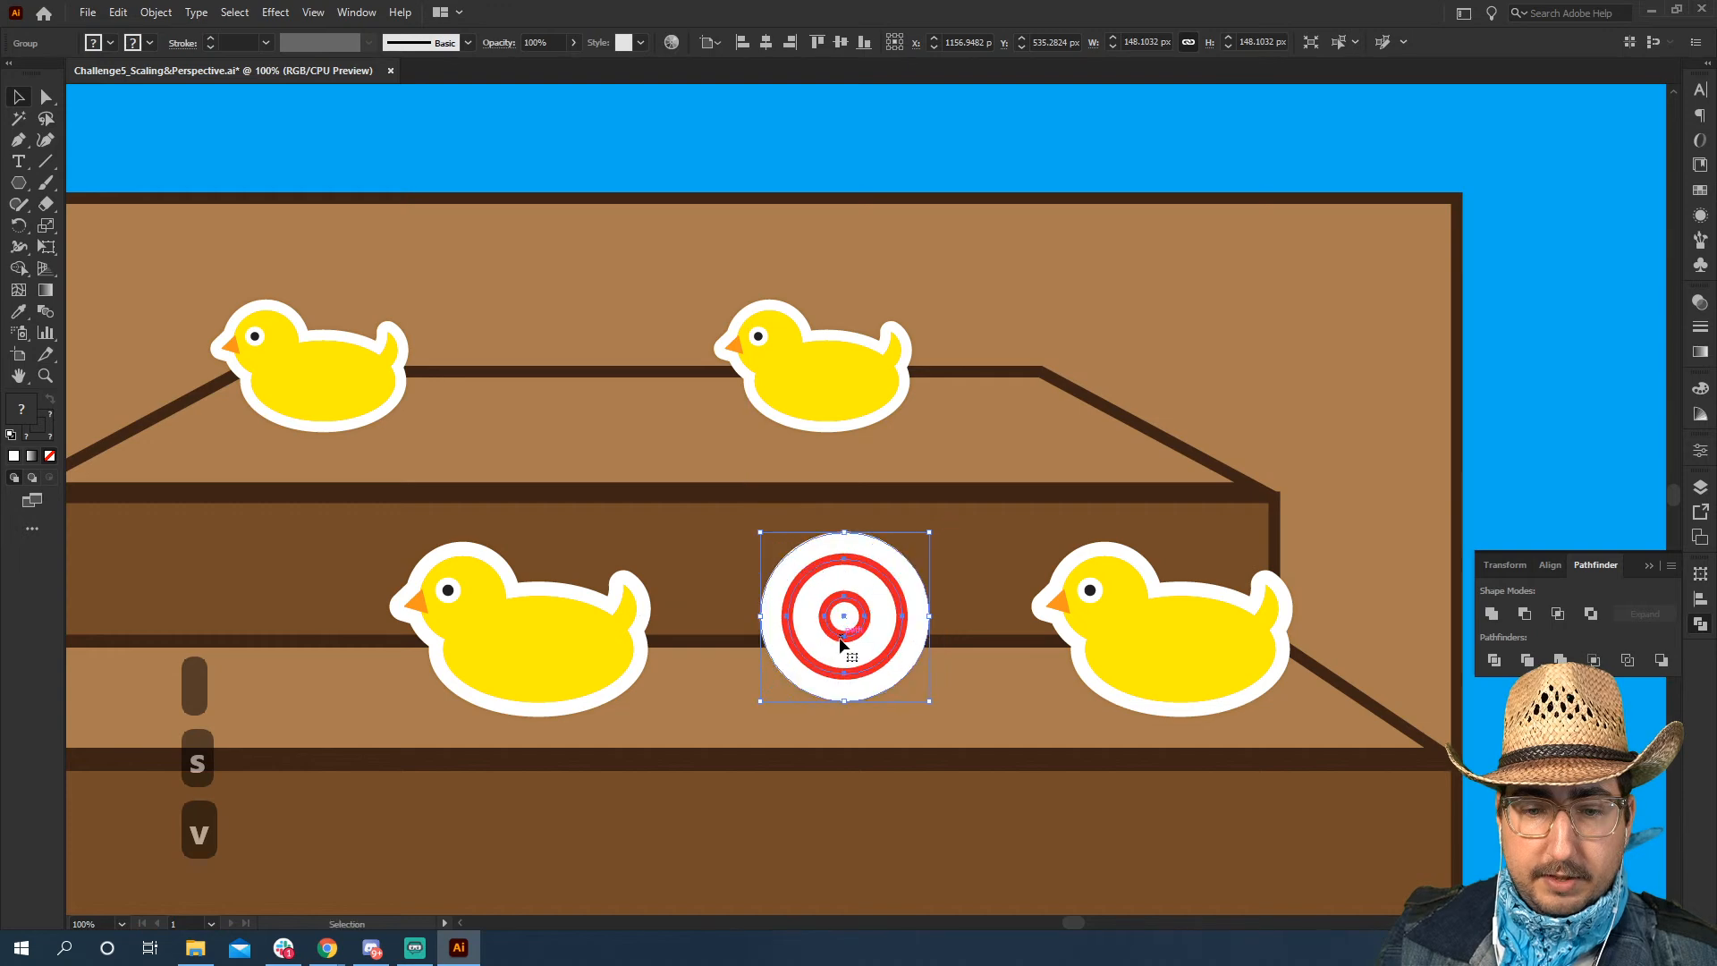
key(ctrl+z)
key(ctrl+z)
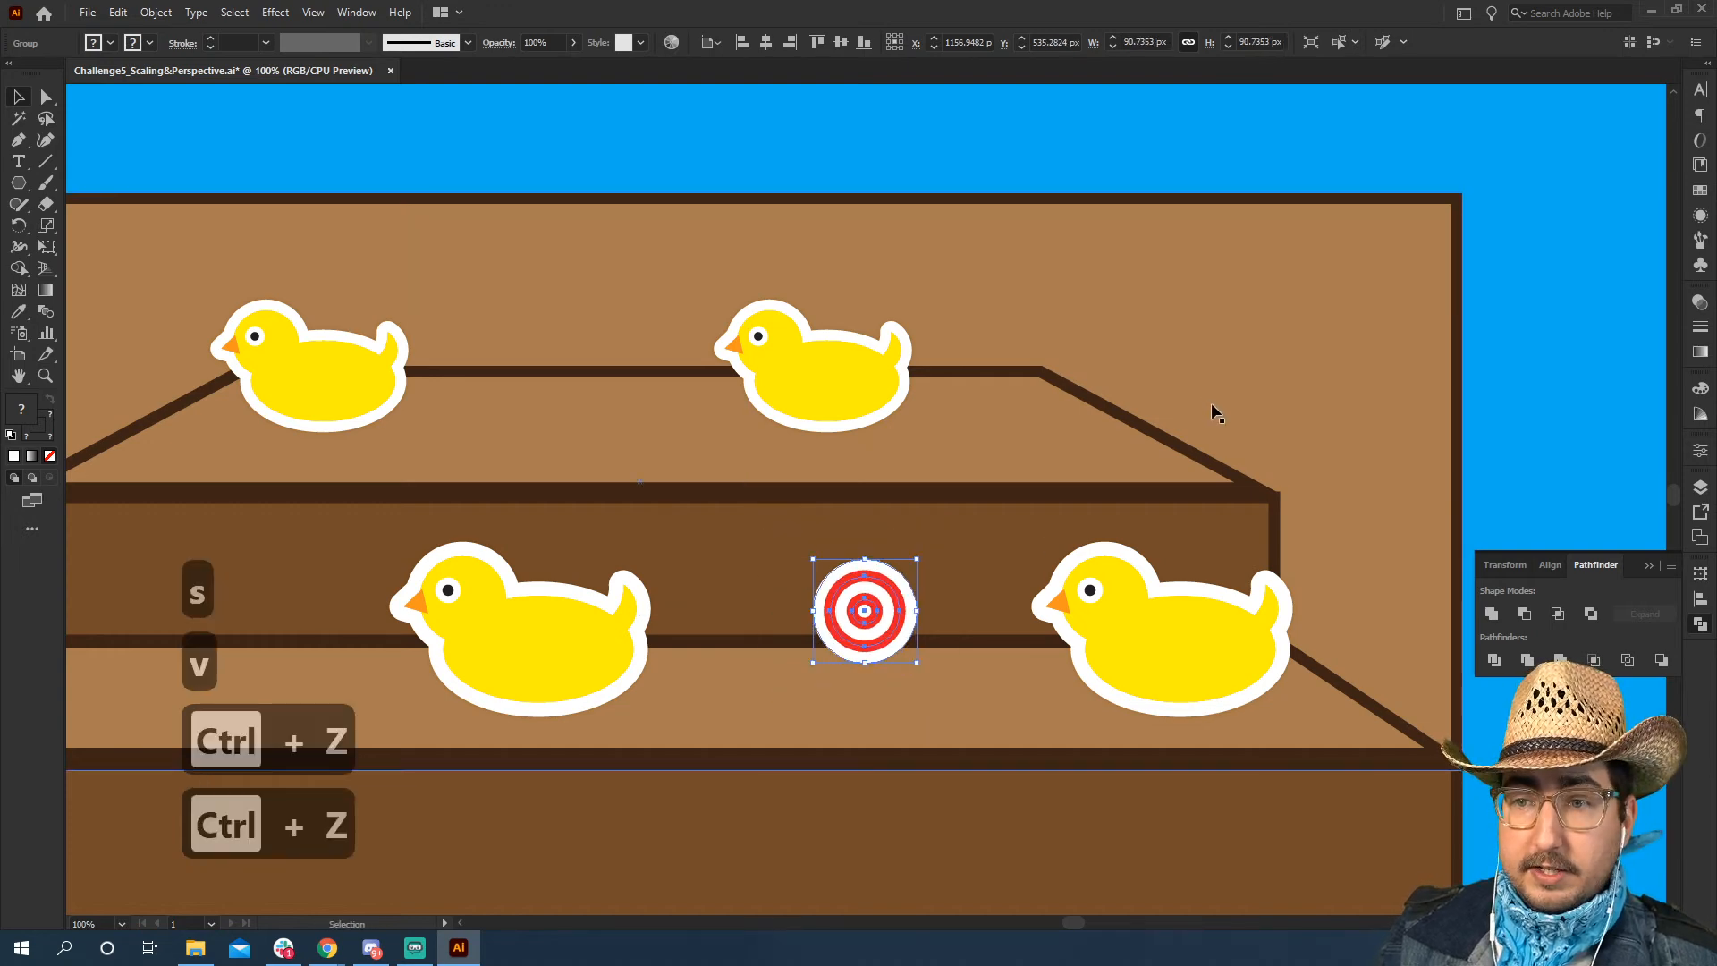
key(z)
click(913, 750)
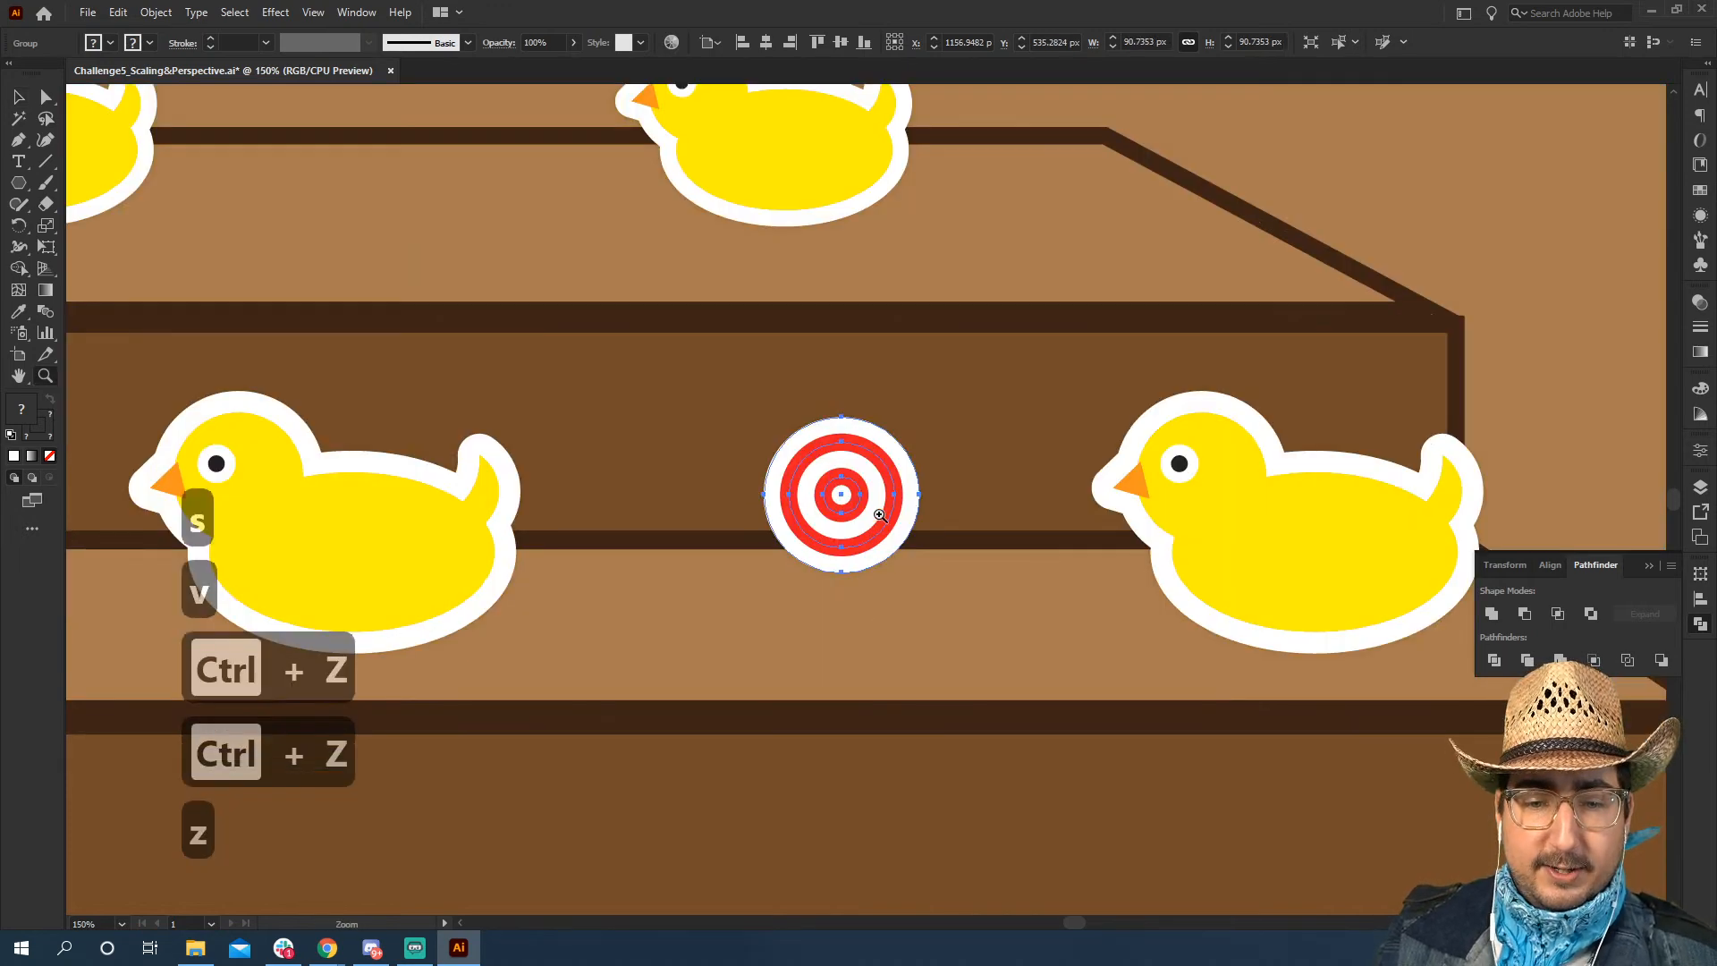
key(s)
drag(979, 370, 1129, 209)
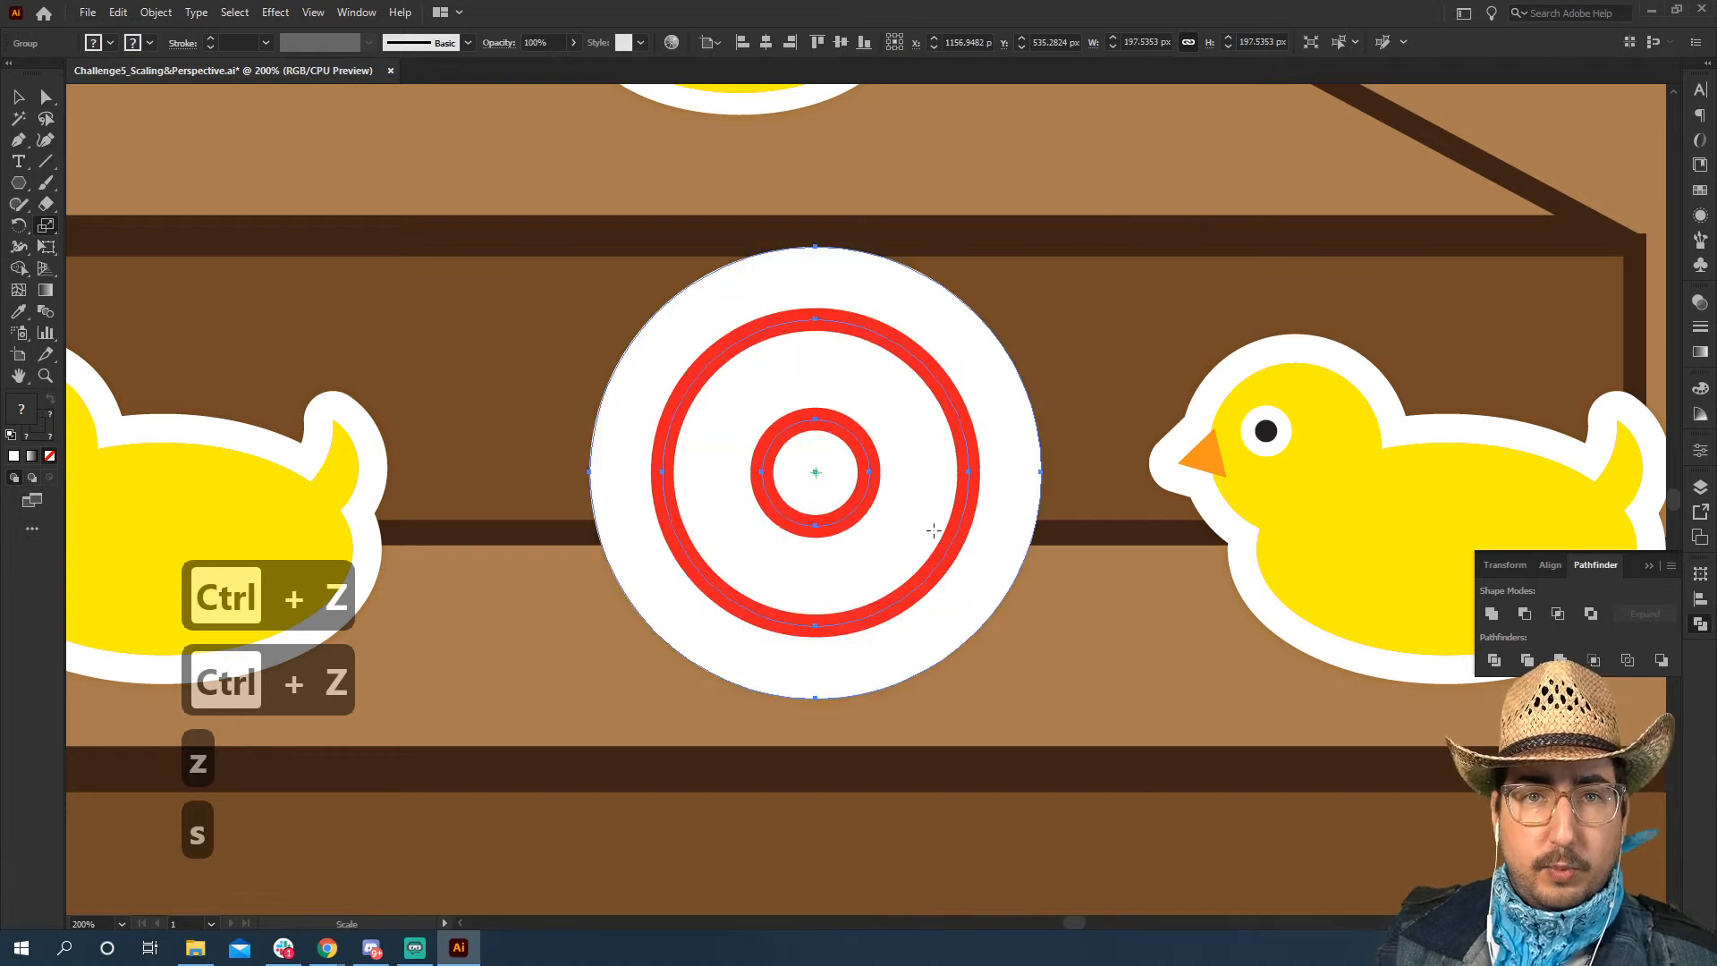
key(ctrl+z)
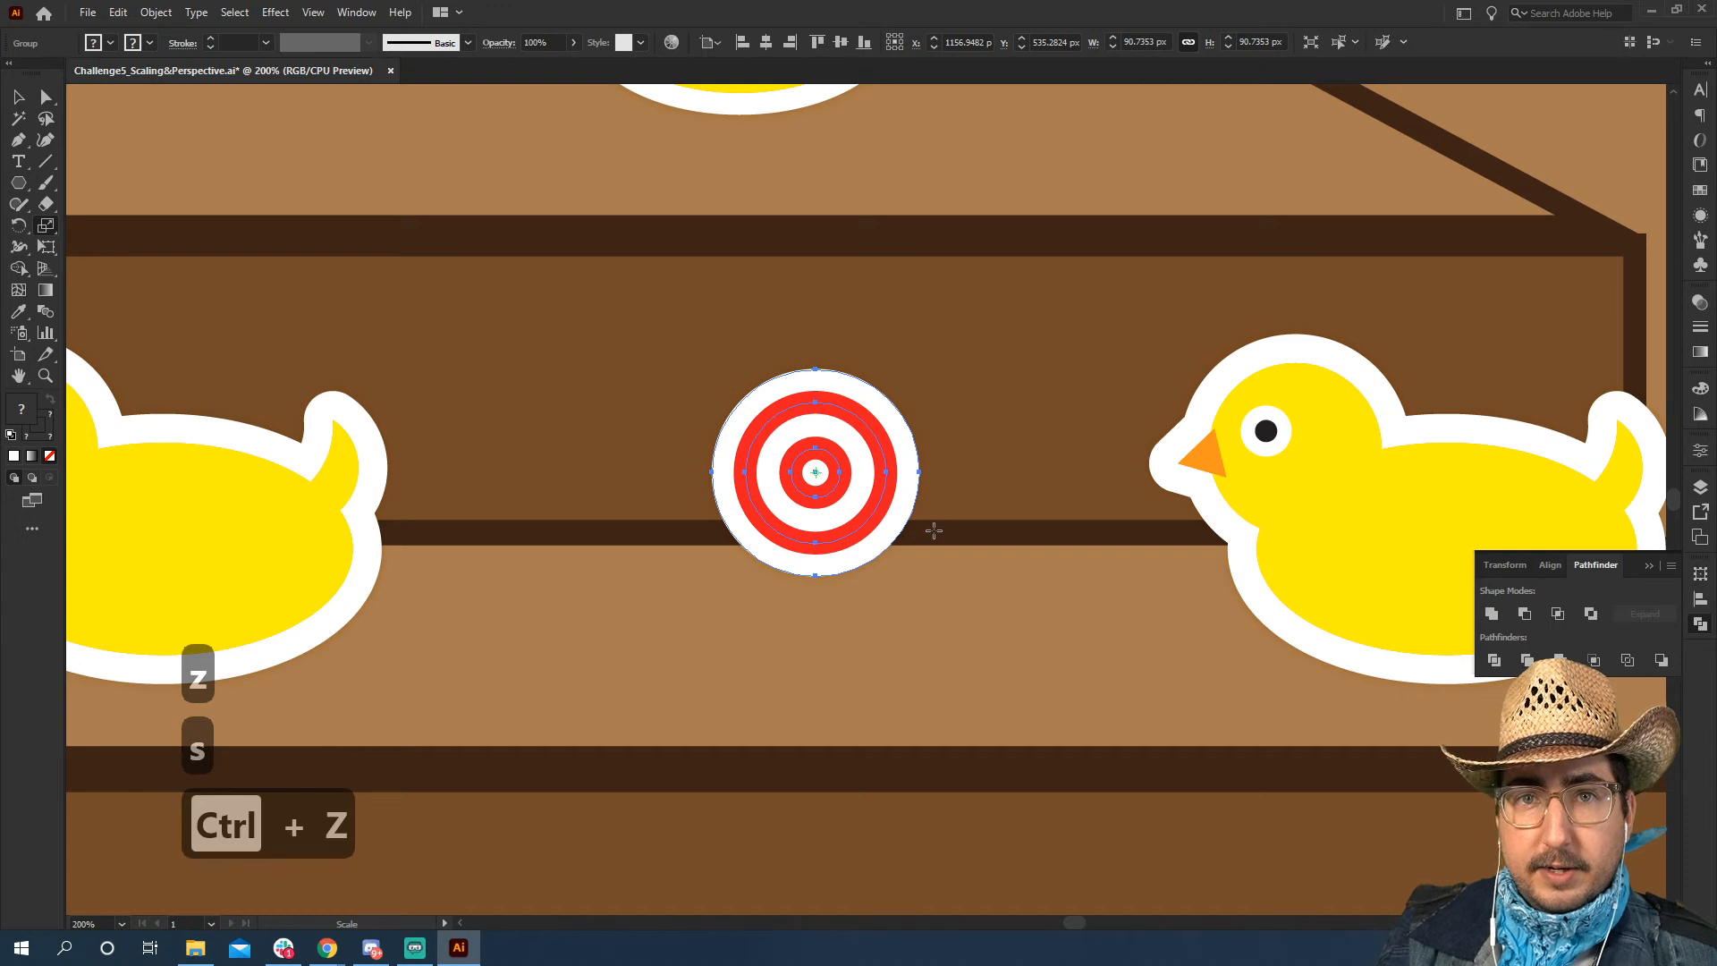
Enable Scale Strokes & Effects in the general preferences
key(ctrl+k)
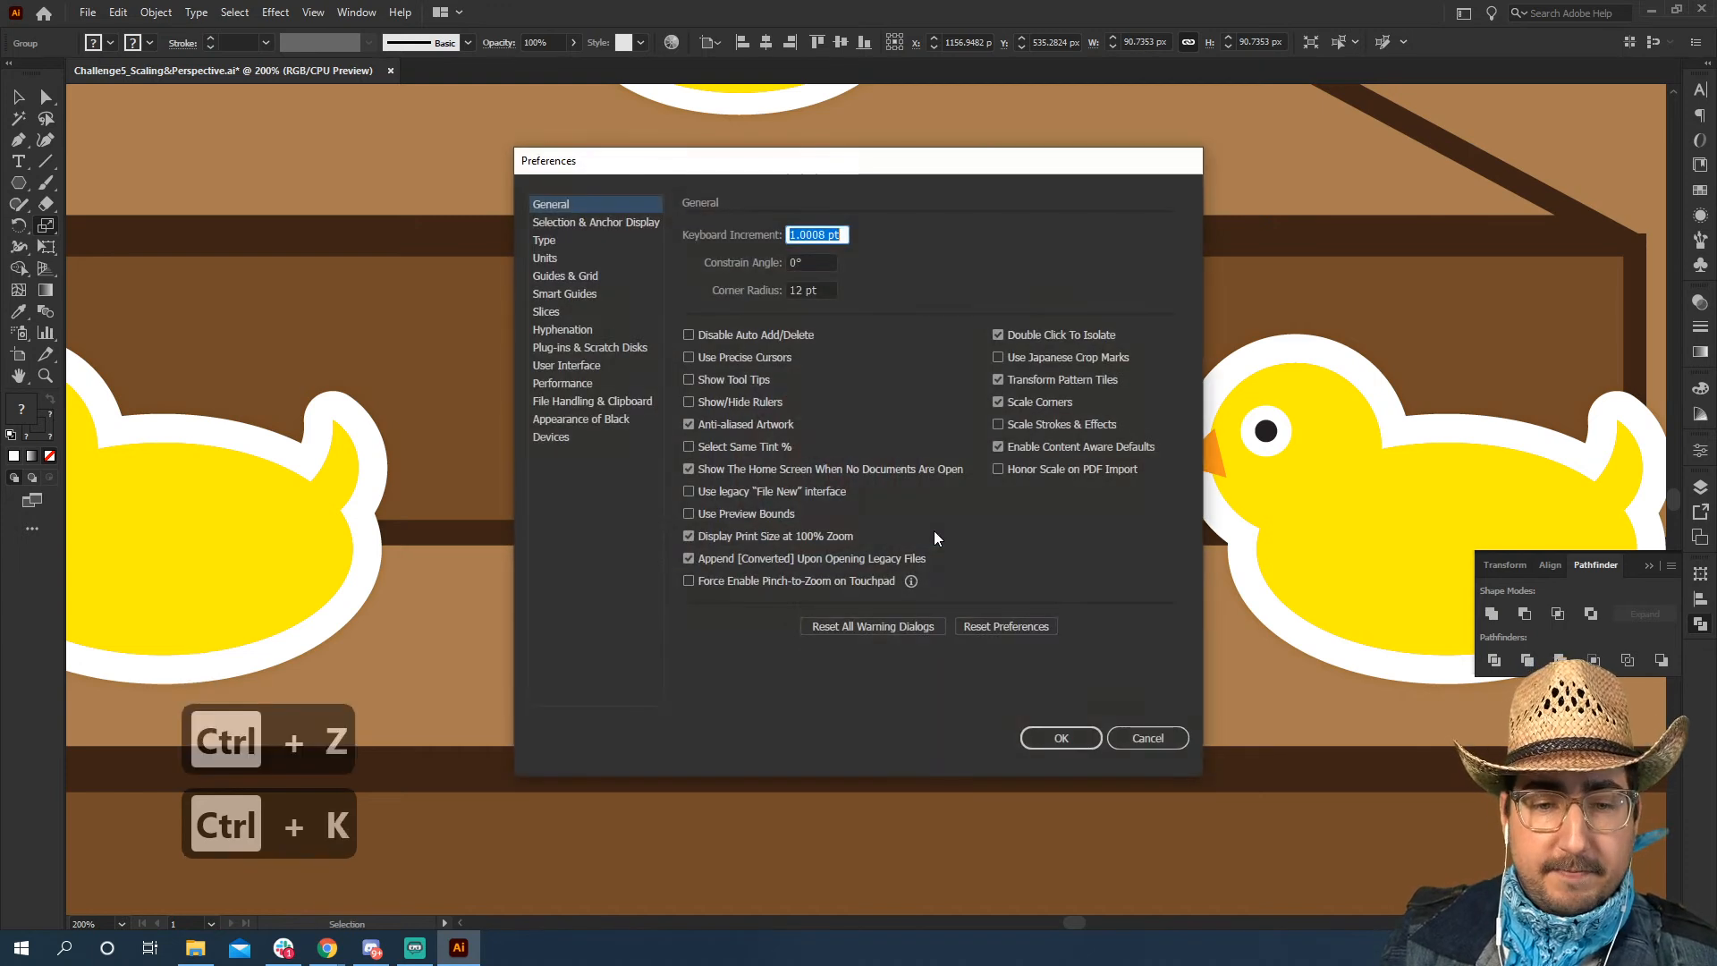
click(1024, 425)
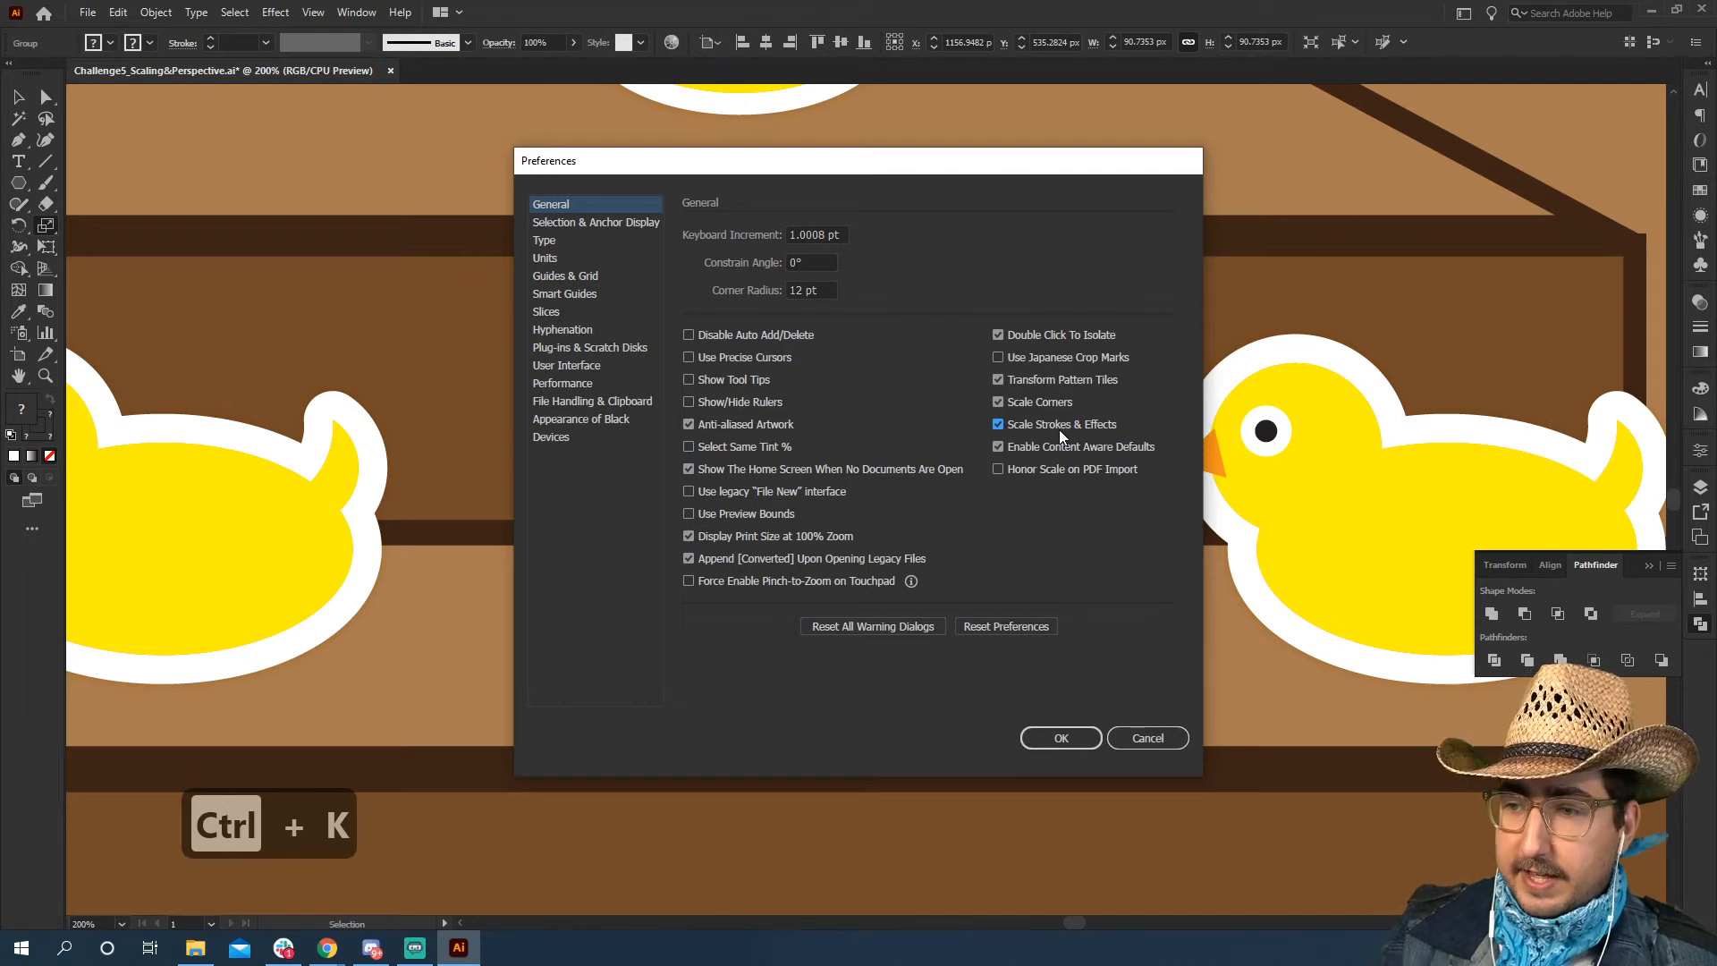
click(1060, 738)
Scale the bullseye between the lower ducks up to about 179 px in diameter
key(s)
drag(958, 479, 1041, 309)
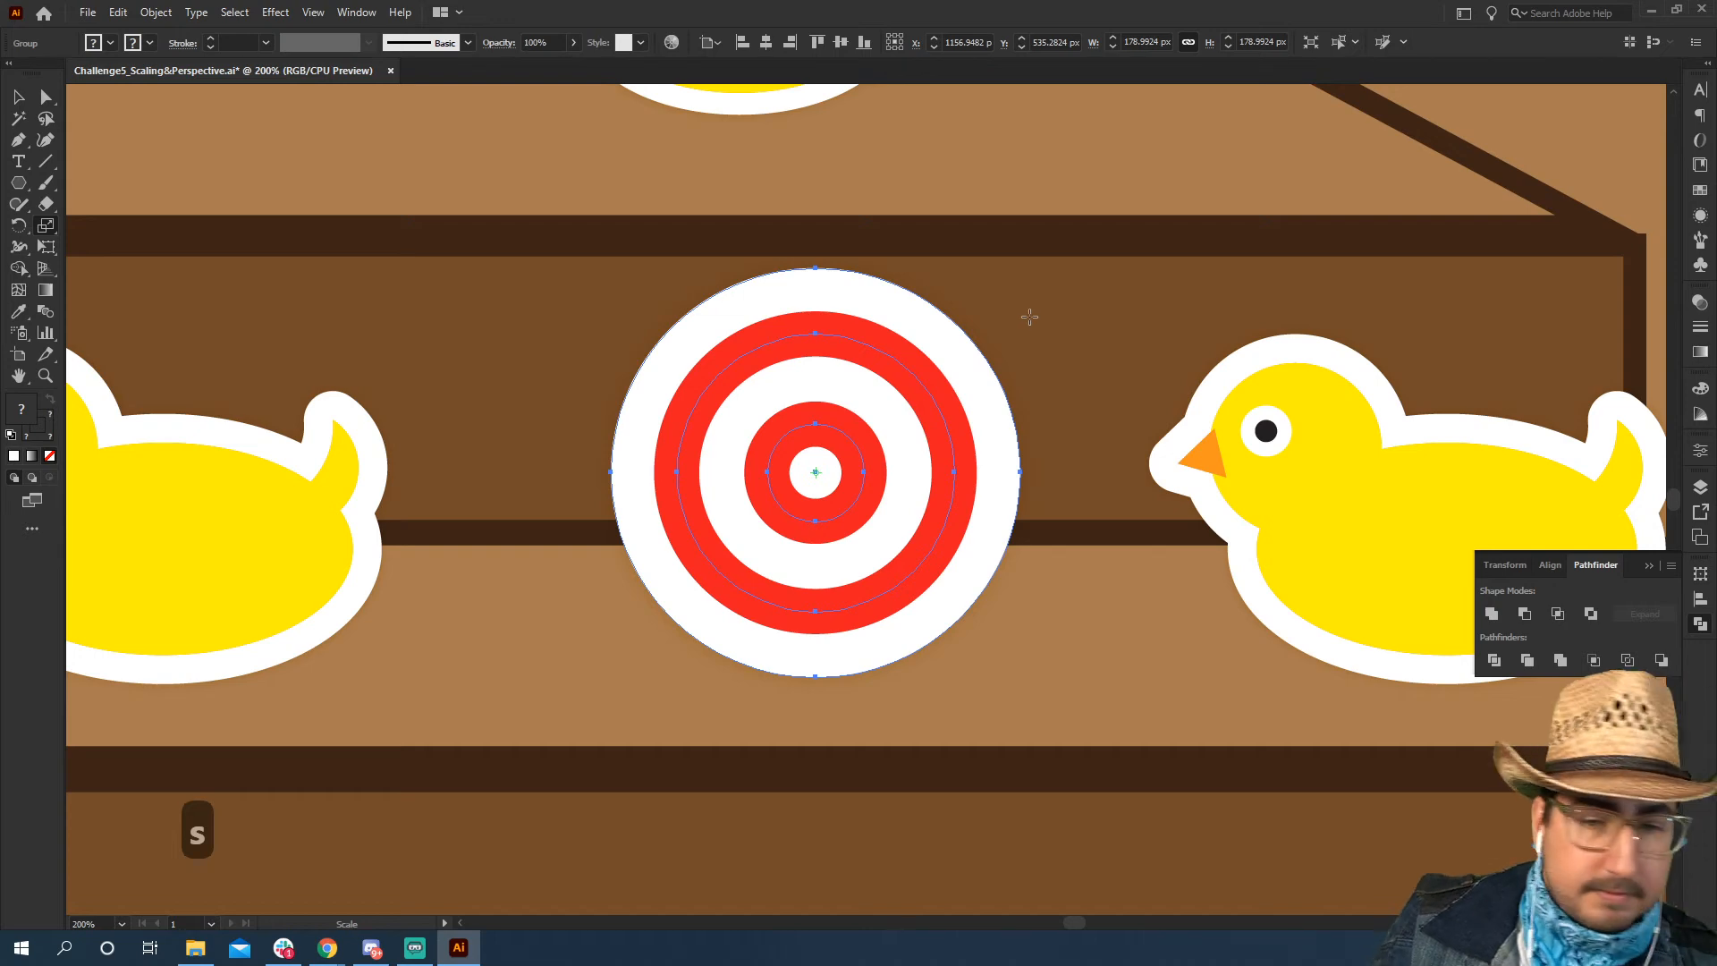
Copy the bullseye so targets alternate with ducks on both steps, using smaller copies on the upper step, and reposition the upper right duck
key(z)
alt+click(886, 423)
alt+click(895, 445)
key(space)
drag(835, 587, 889, 181)
key(v)
key(s)
key(v)
drag(766, 279, 1209, 305)
drag(996, 302, 995, 302)
Draw a 1440 by about 103 px rectangle directly above the back wall and give it the step front's brown fill and dark outline
key(z)
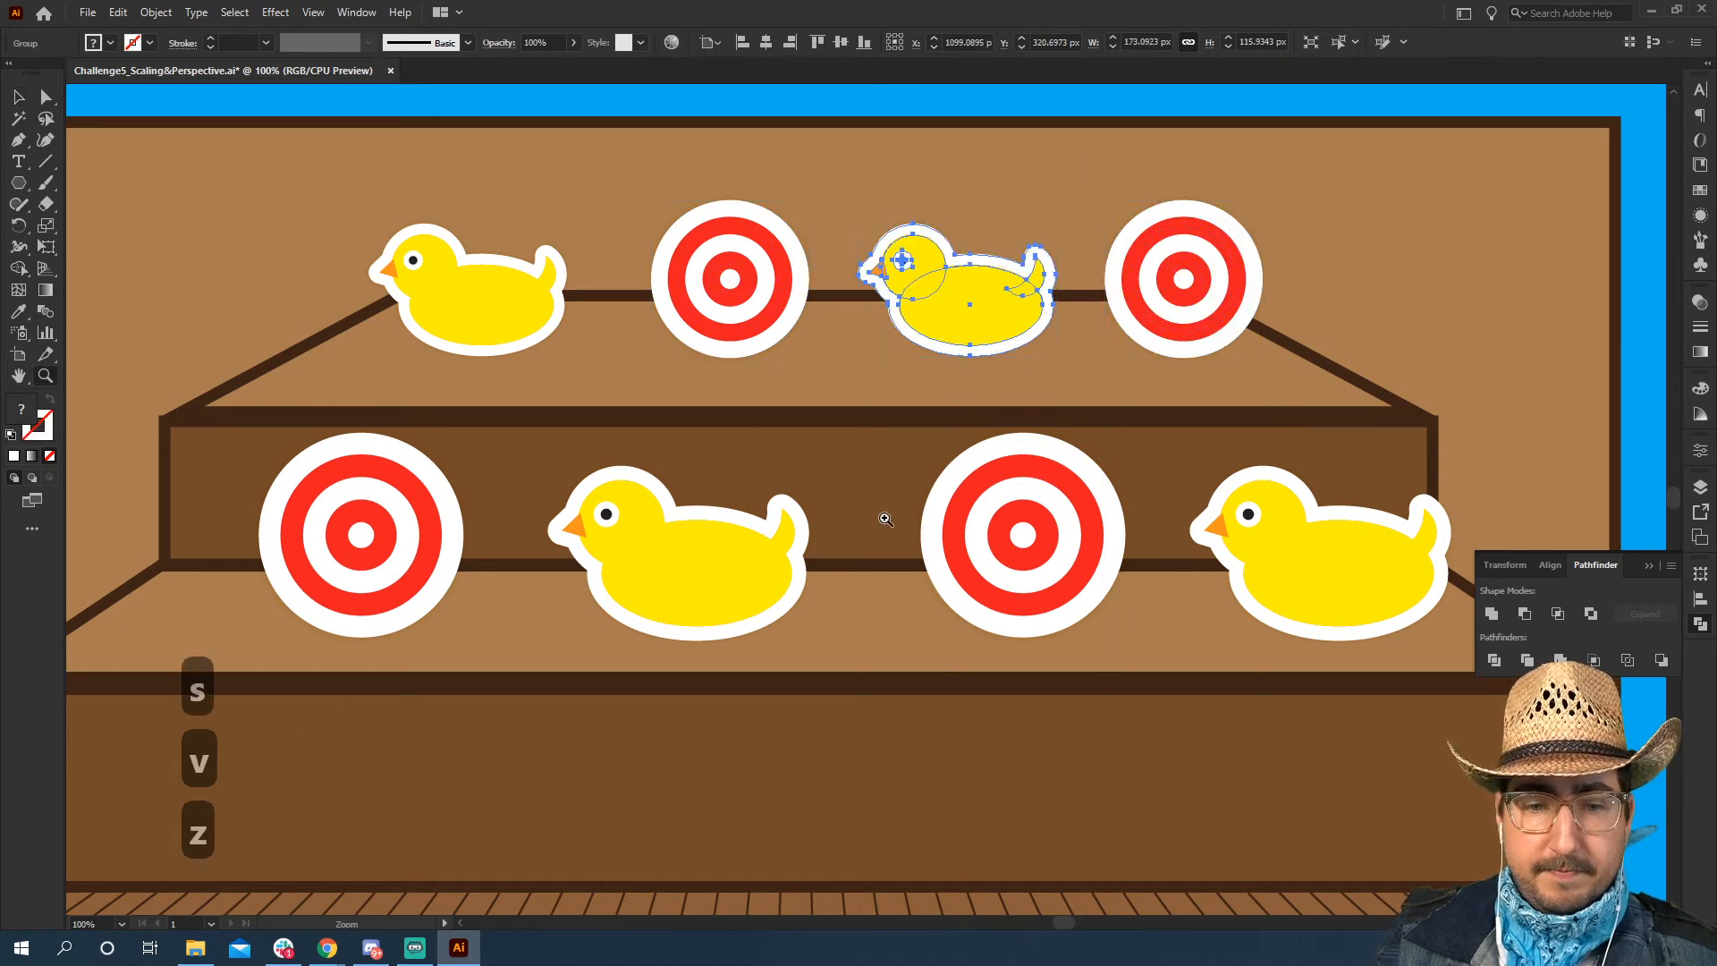
alt+click(883, 519)
alt+click(883, 519)
alt+click(882, 520)
key(v)
click(348, 528)
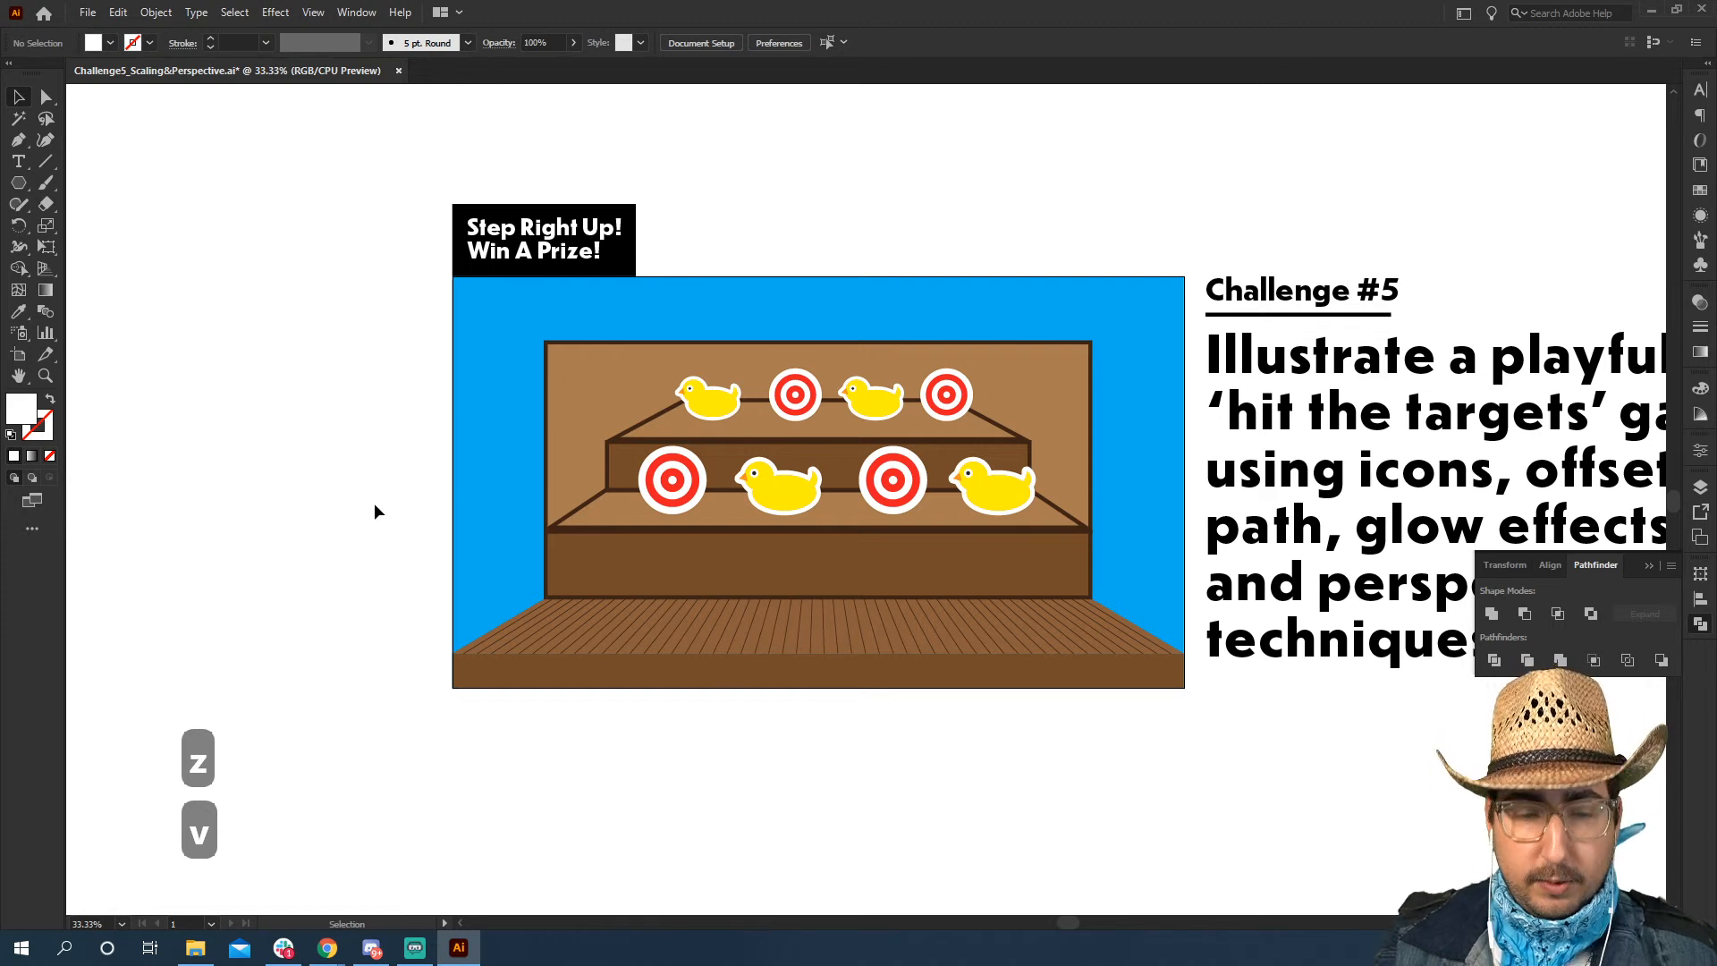
key(m)
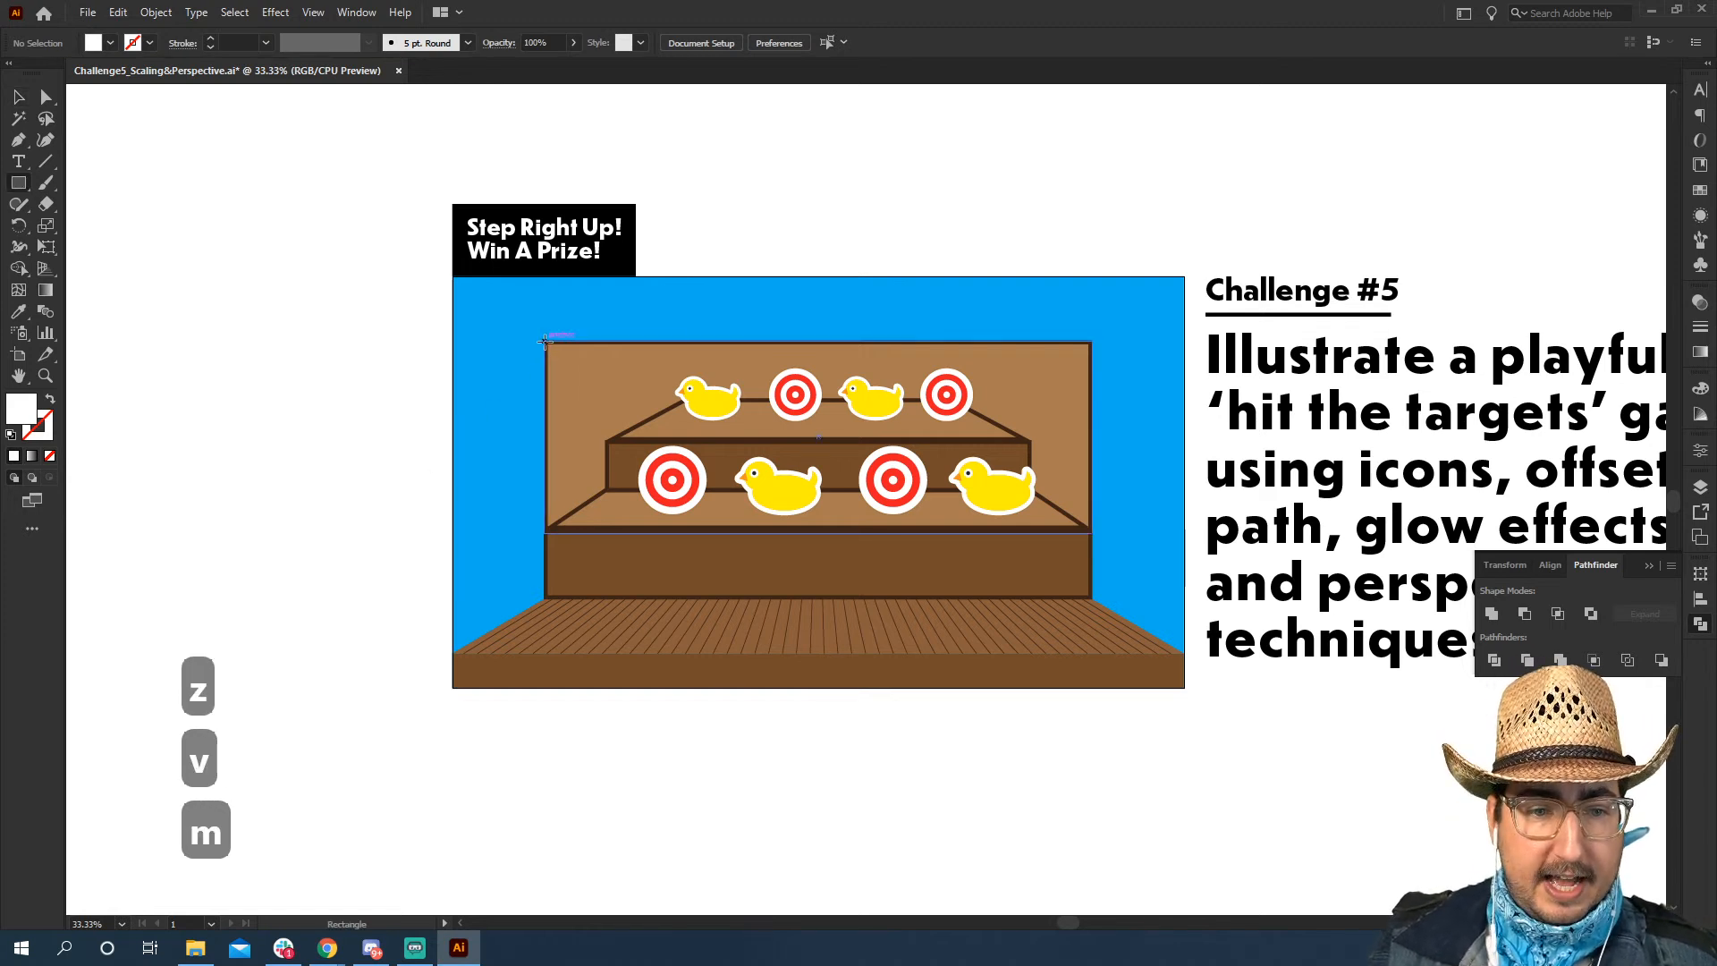
drag(543, 336, 1092, 302)
key(a)
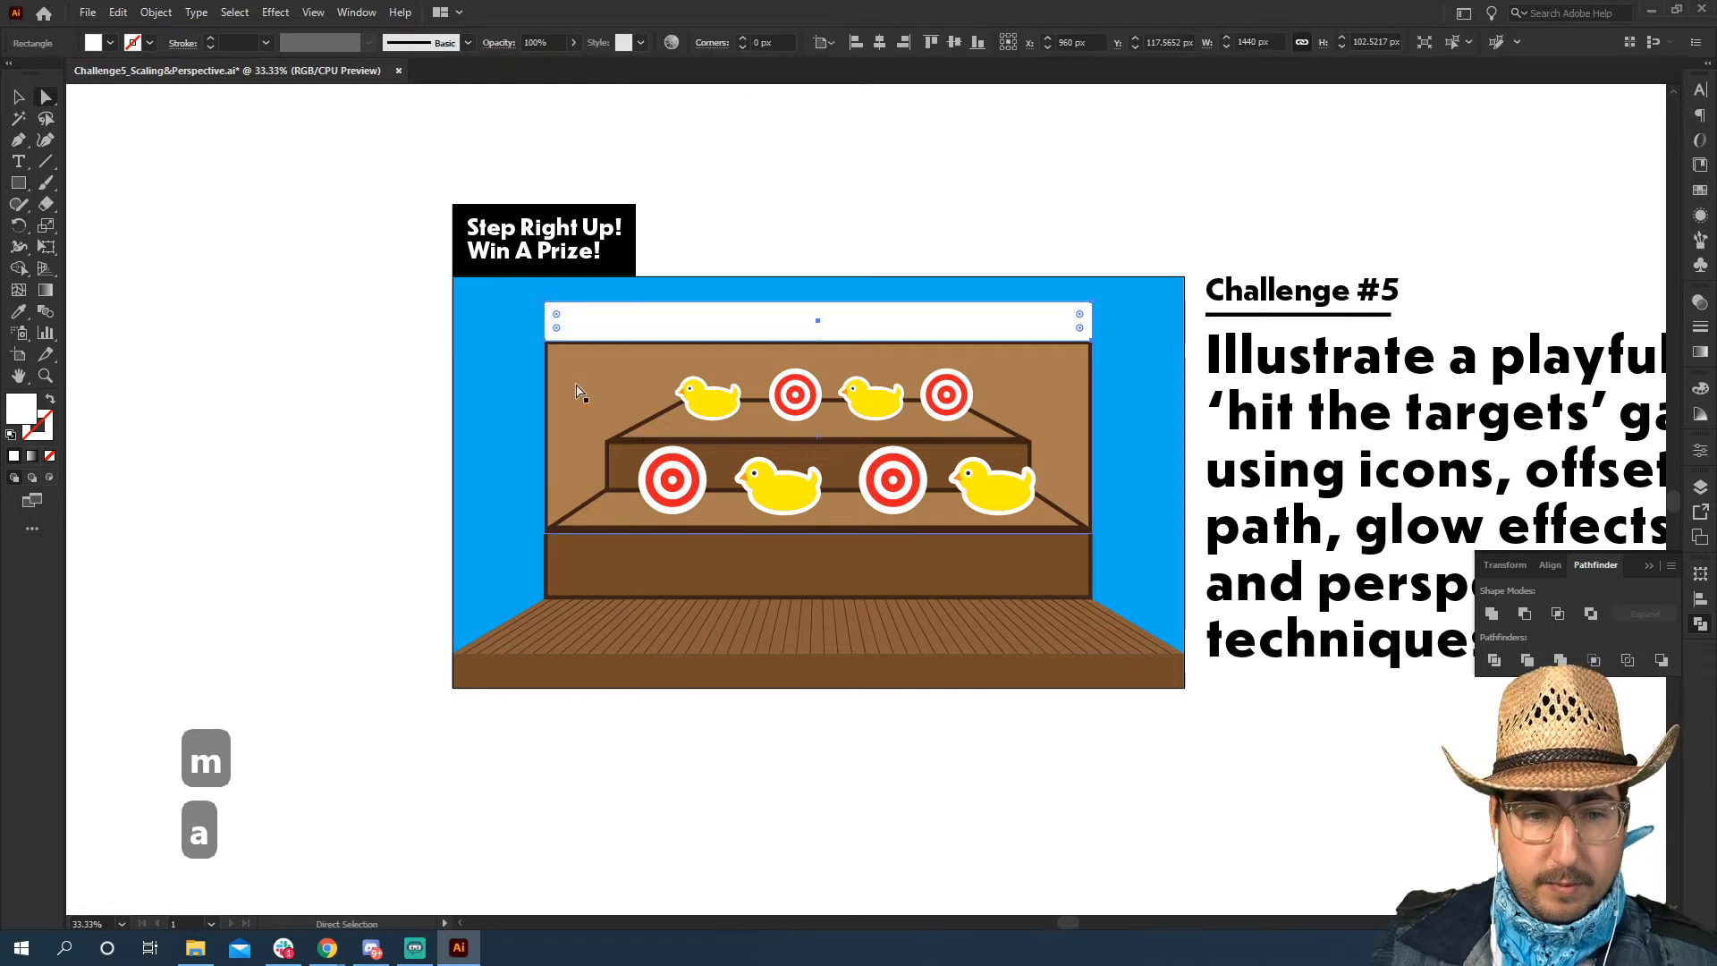
key(i)
click(575, 549)
Widen the rectangle's top edge to about 1669 px, forming a ceiling panel in perspective
key(a)
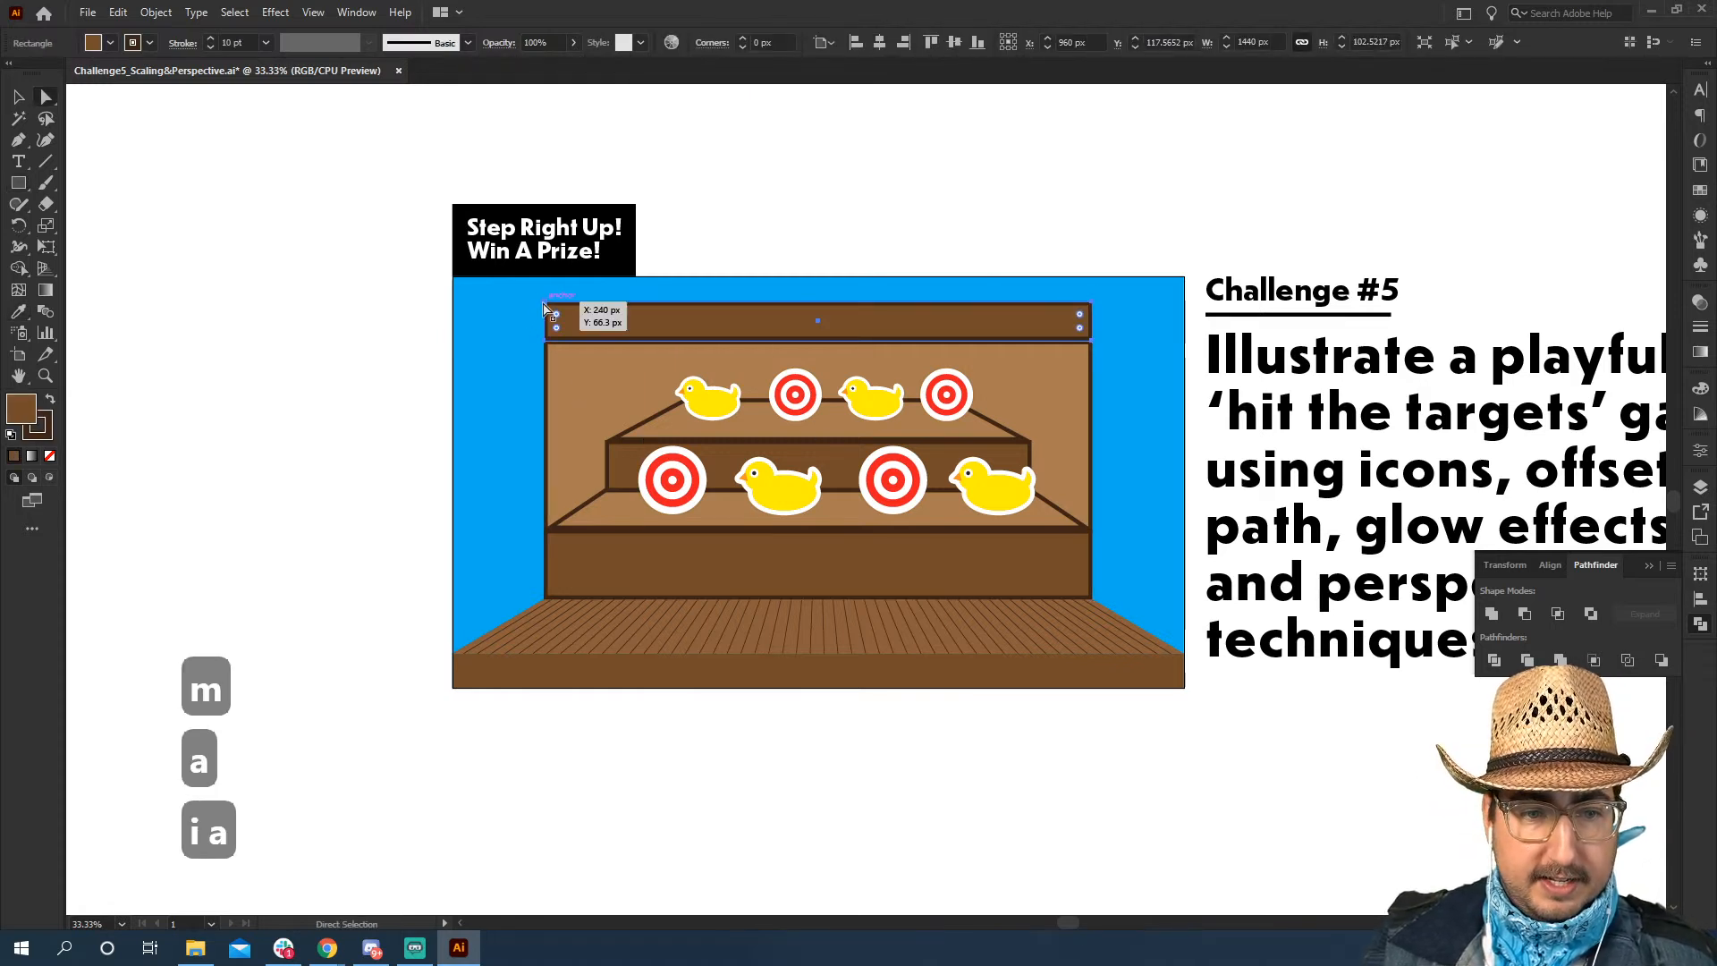
click(548, 304)
key(s)
drag(1127, 218, 1156, 207)
key(v)
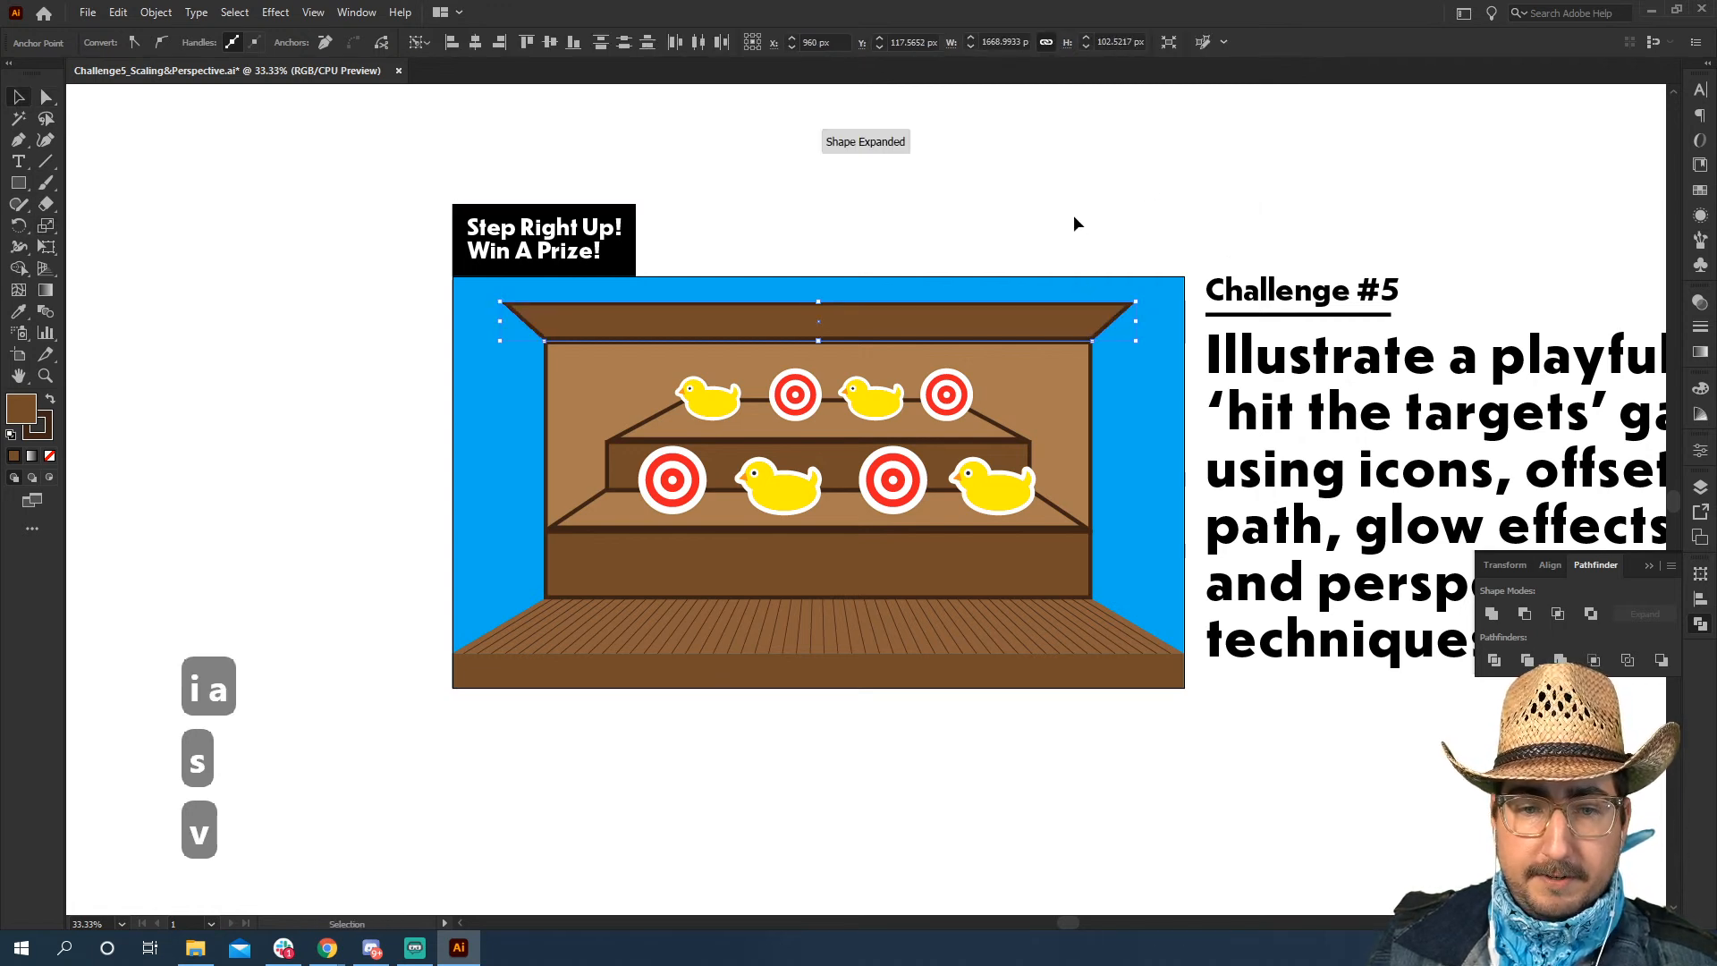
click(1073, 215)
Draw the left side wall with the Pen tool, joining the ceiling's left edge to the floor along the back wall
key(p)
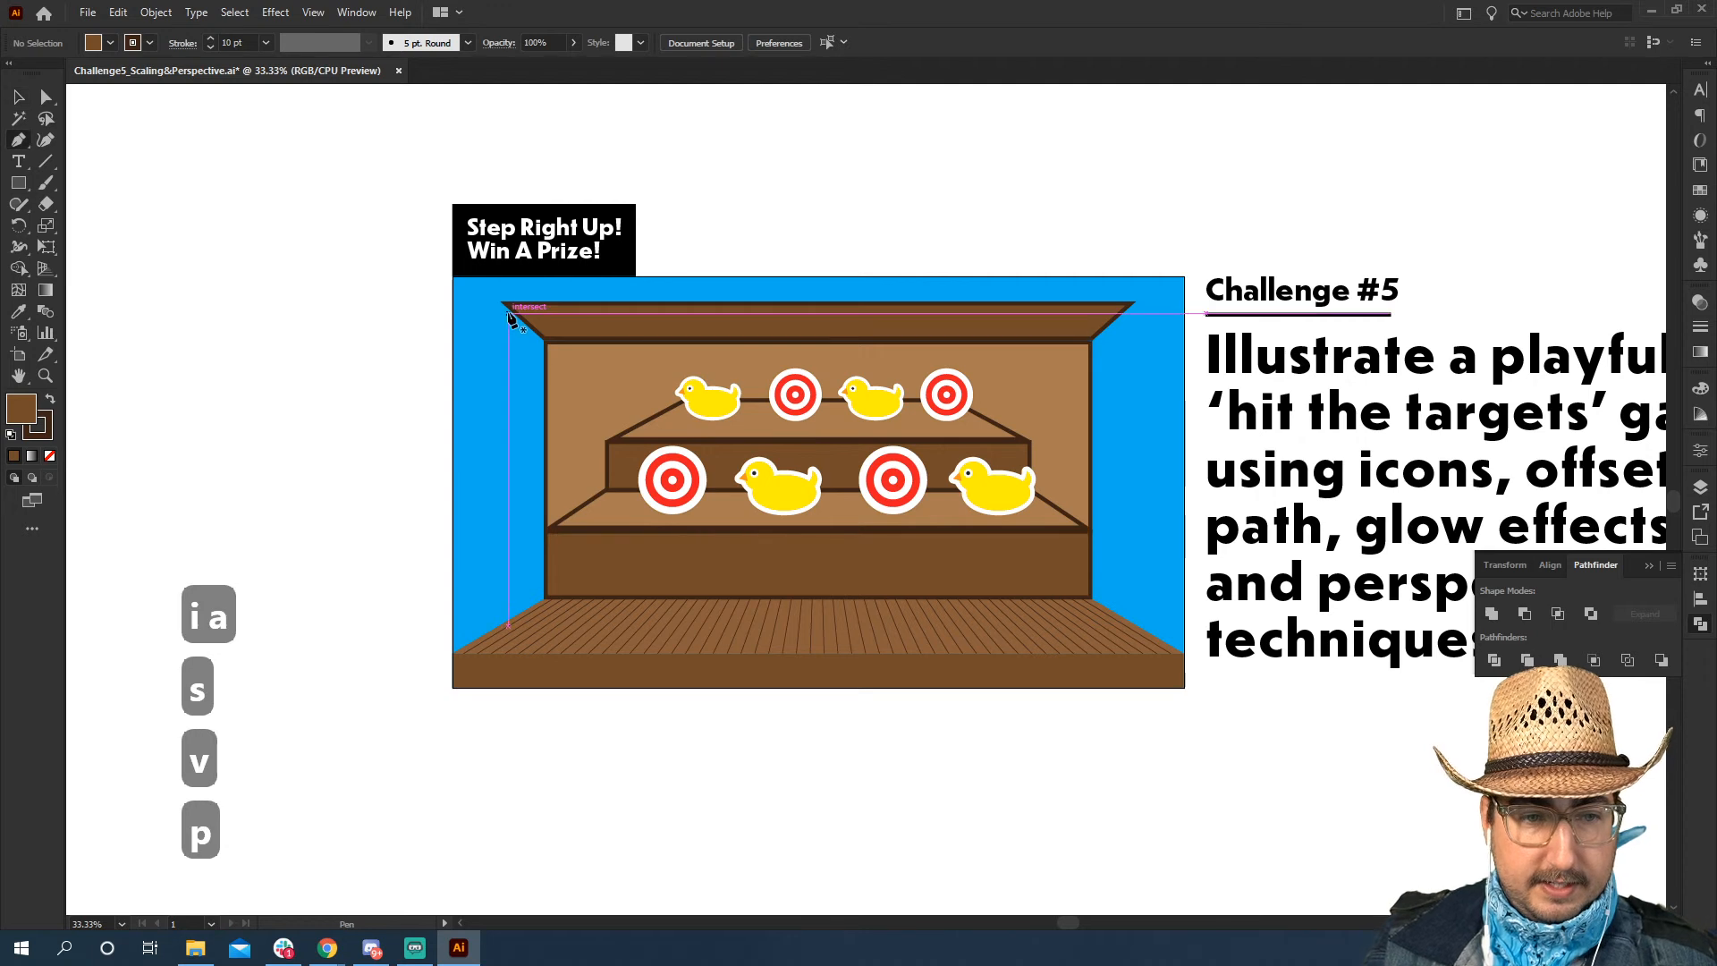
click(502, 302)
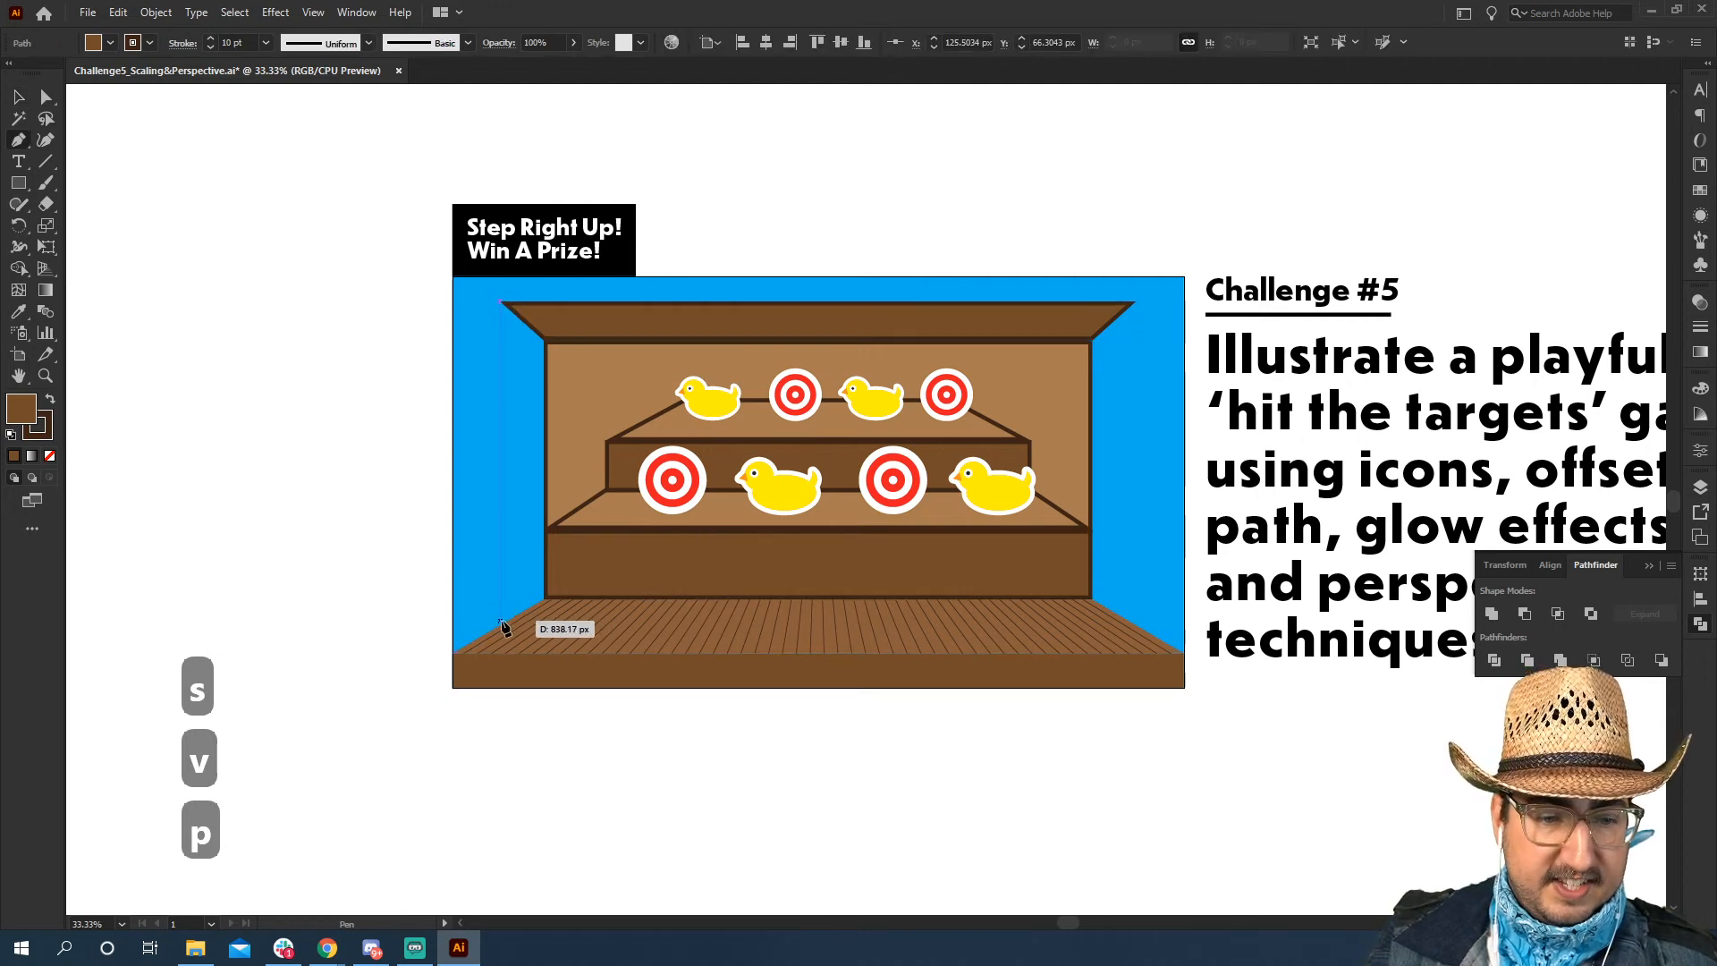
click(500, 621)
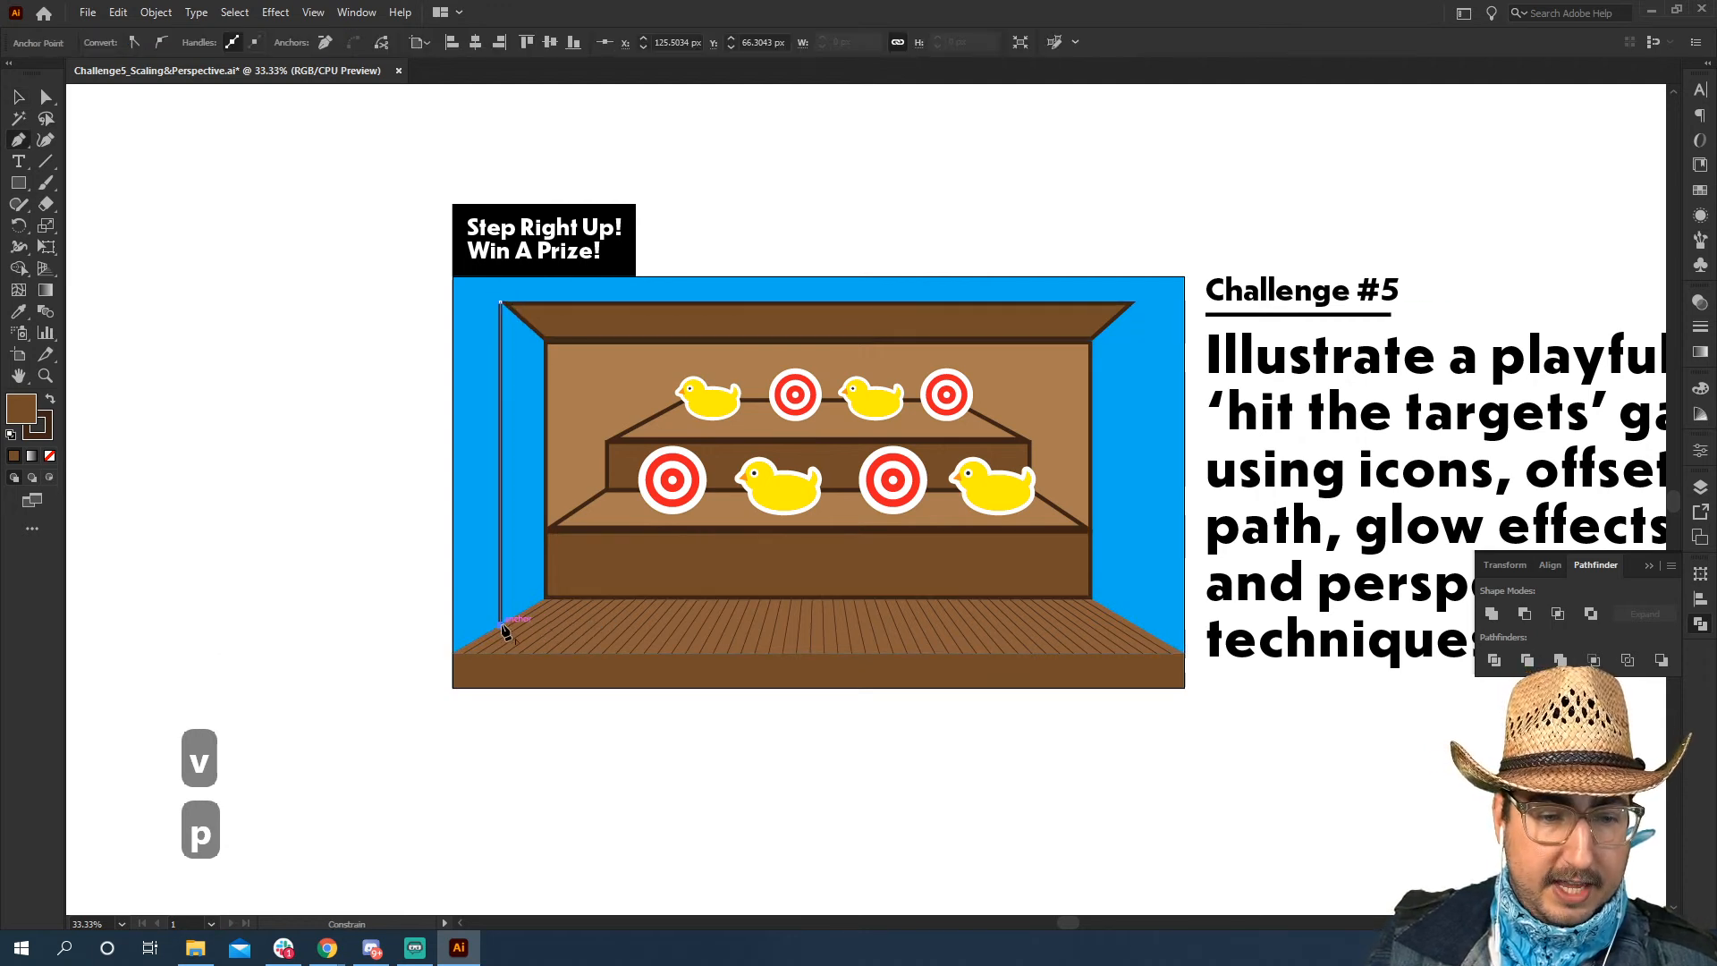
click(543, 598)
click(544, 342)
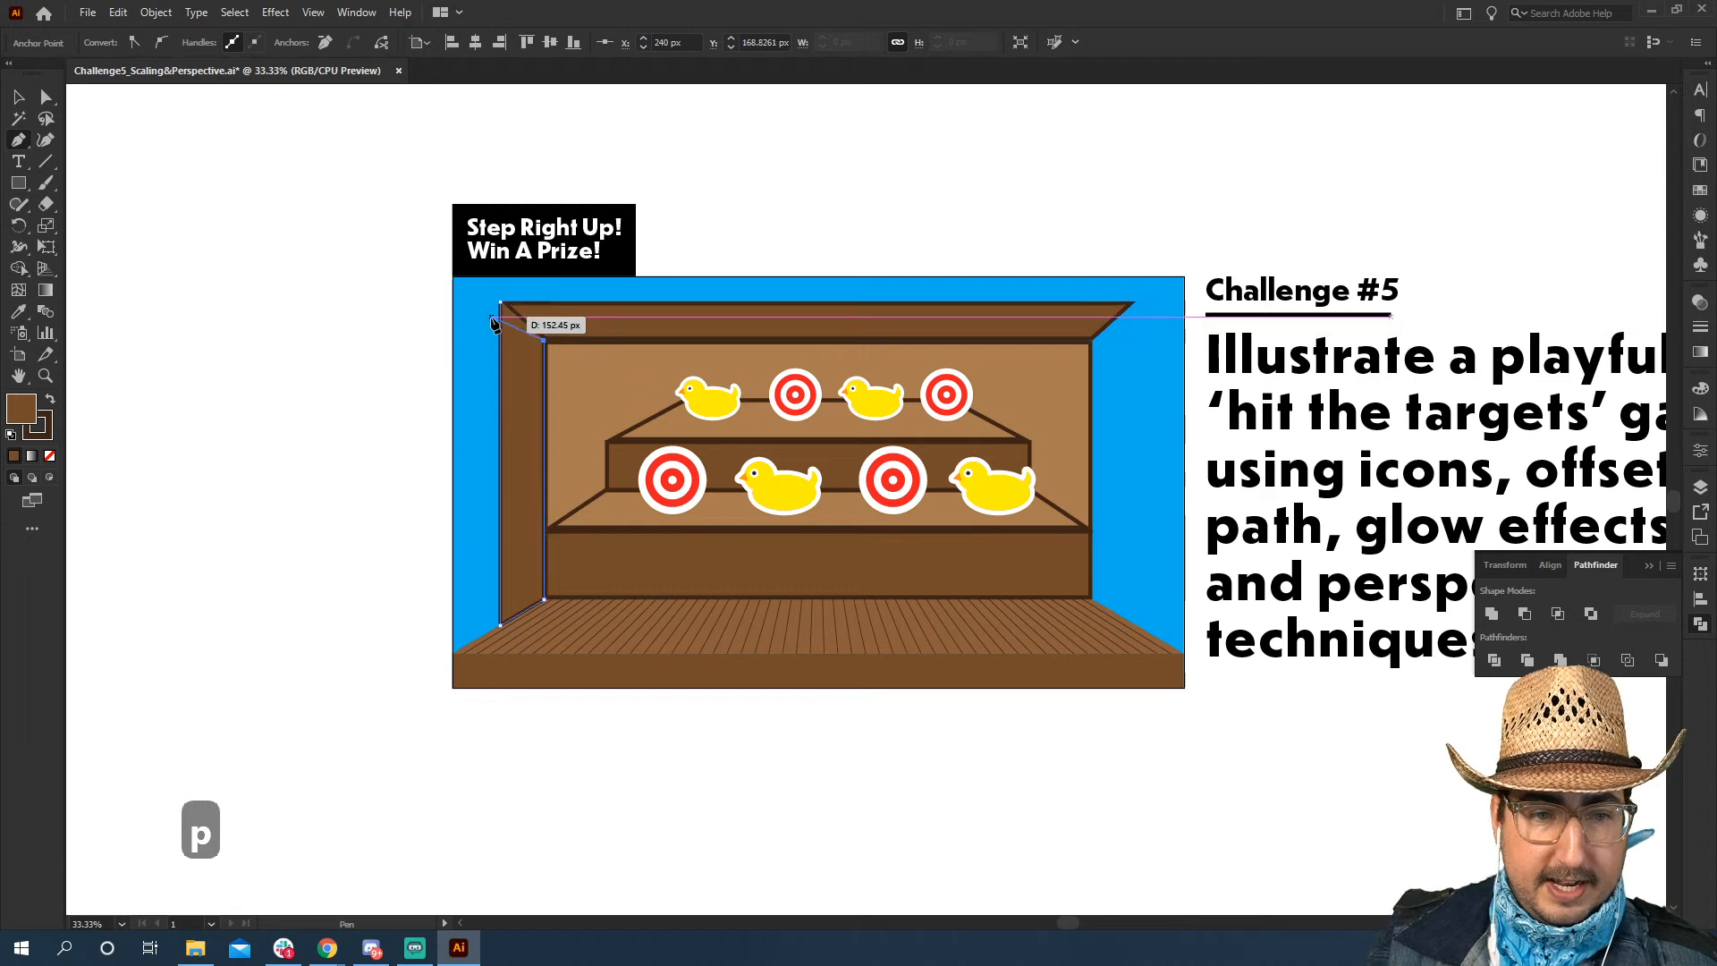
click(502, 302)
key(v)
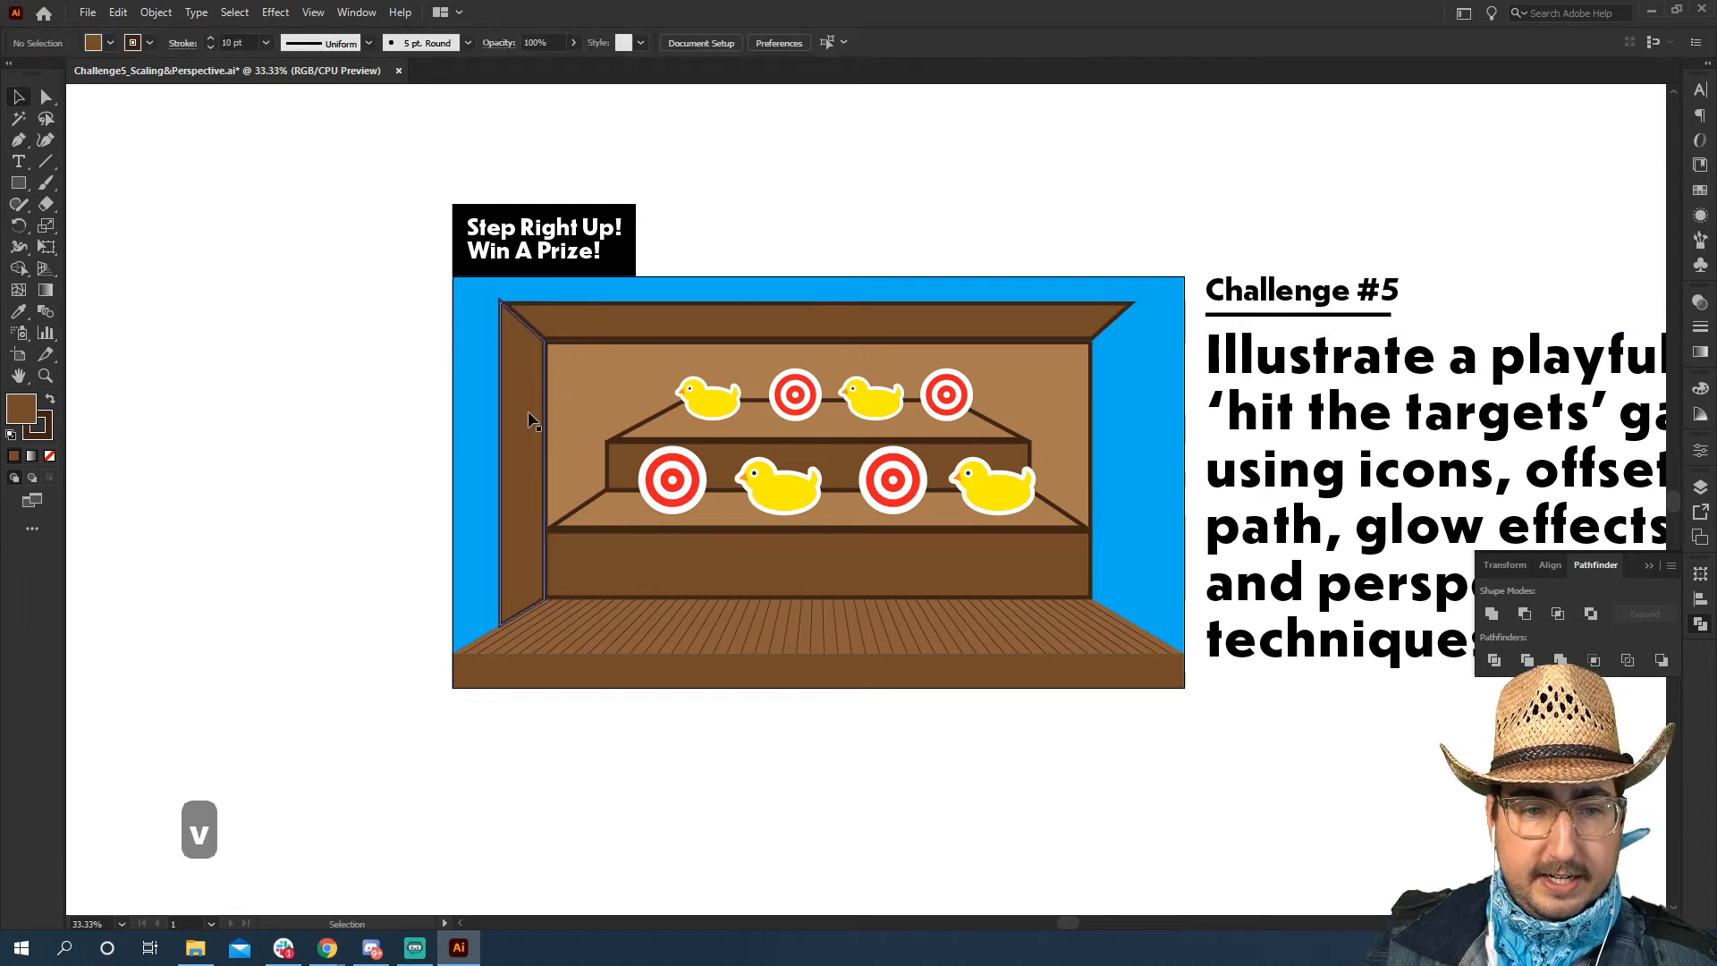
Draw the matching right side wall with the Pen tool and align its lower front corner vertically beneath the ceiling's outer corner
key(p)
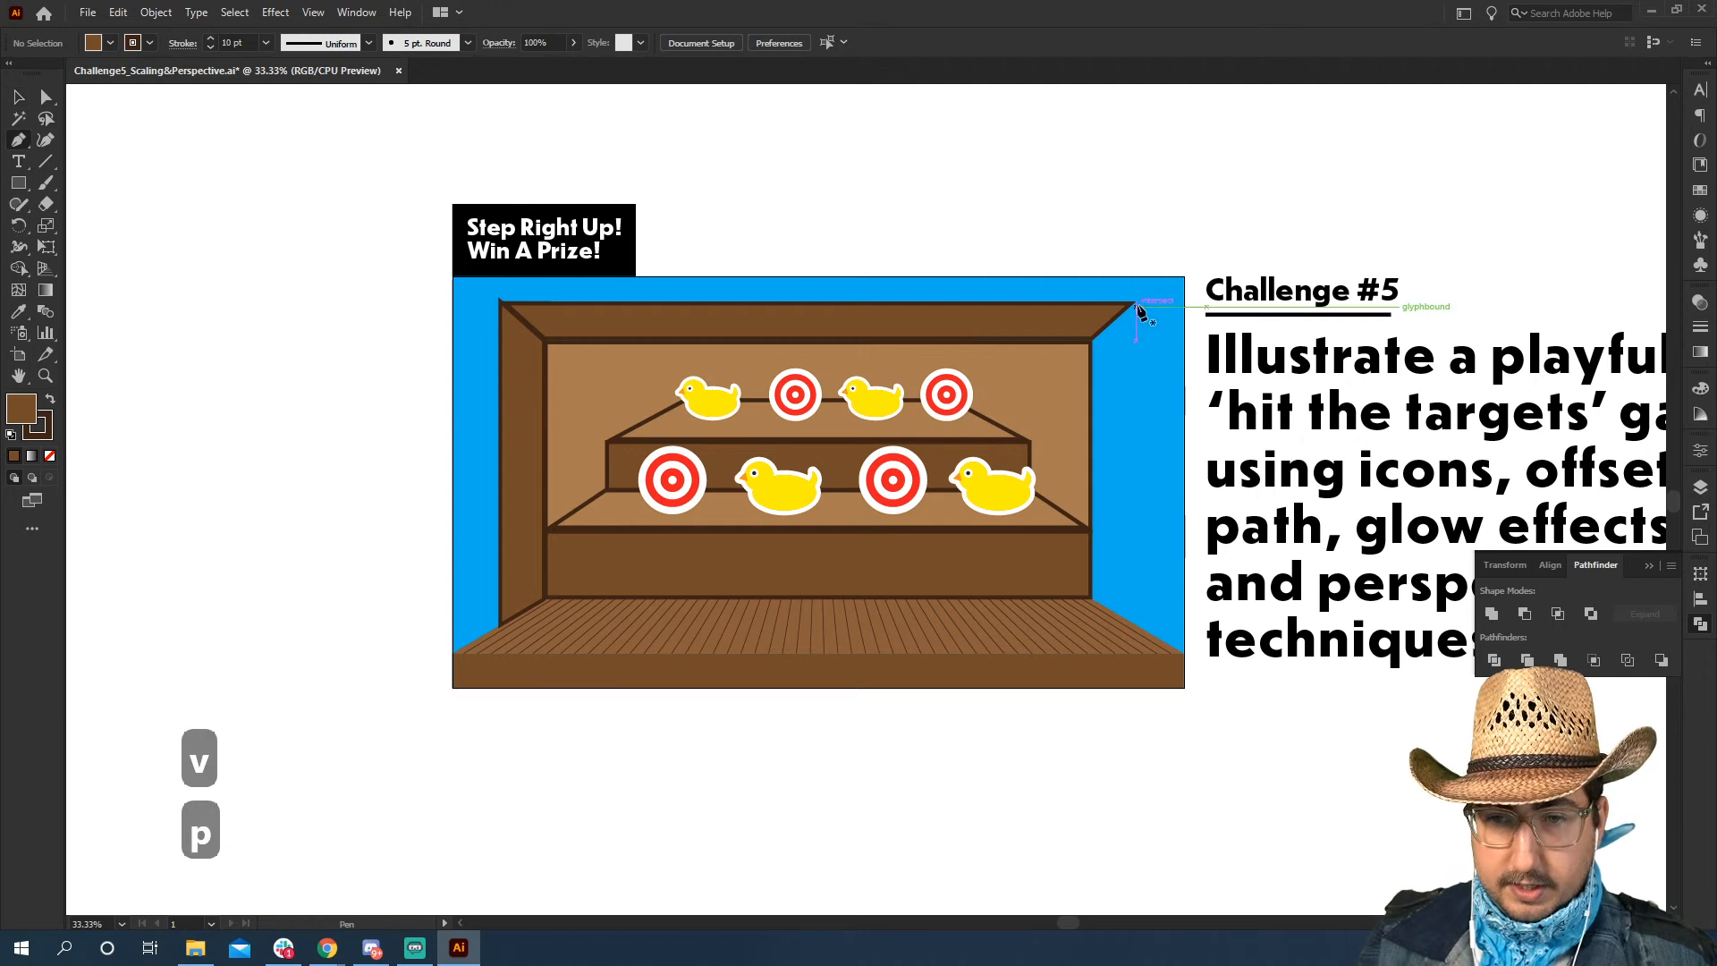
click(1135, 302)
click(1092, 341)
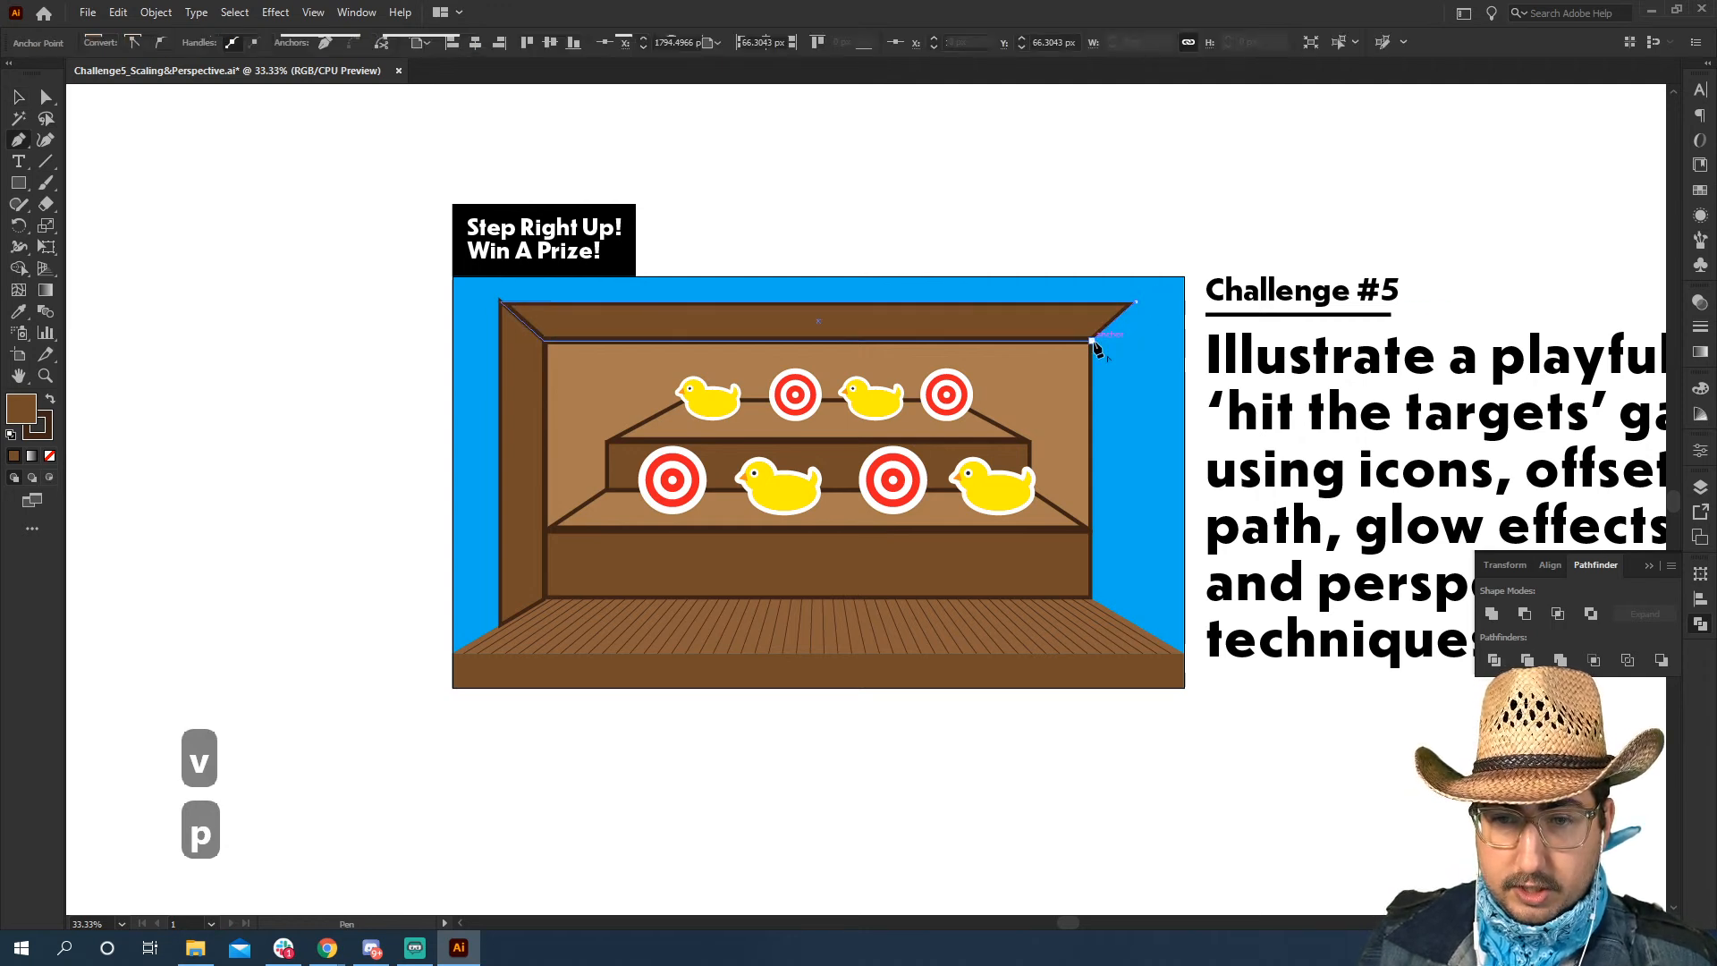
click(1092, 598)
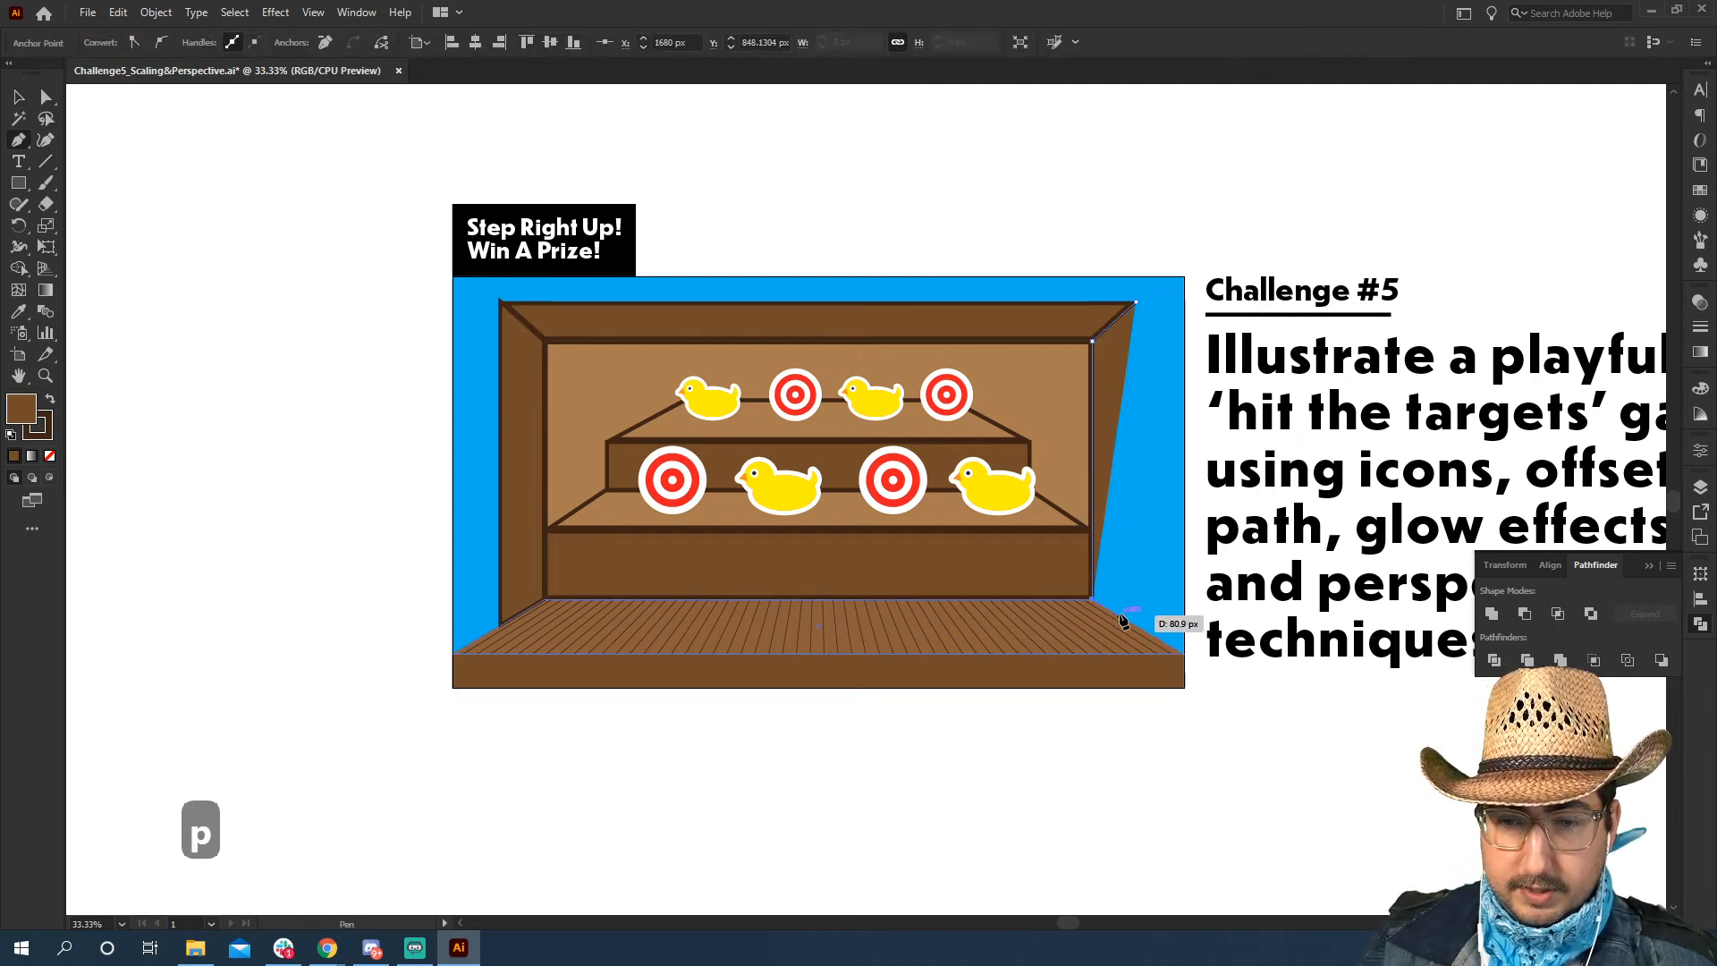
click(1120, 616)
click(1136, 303)
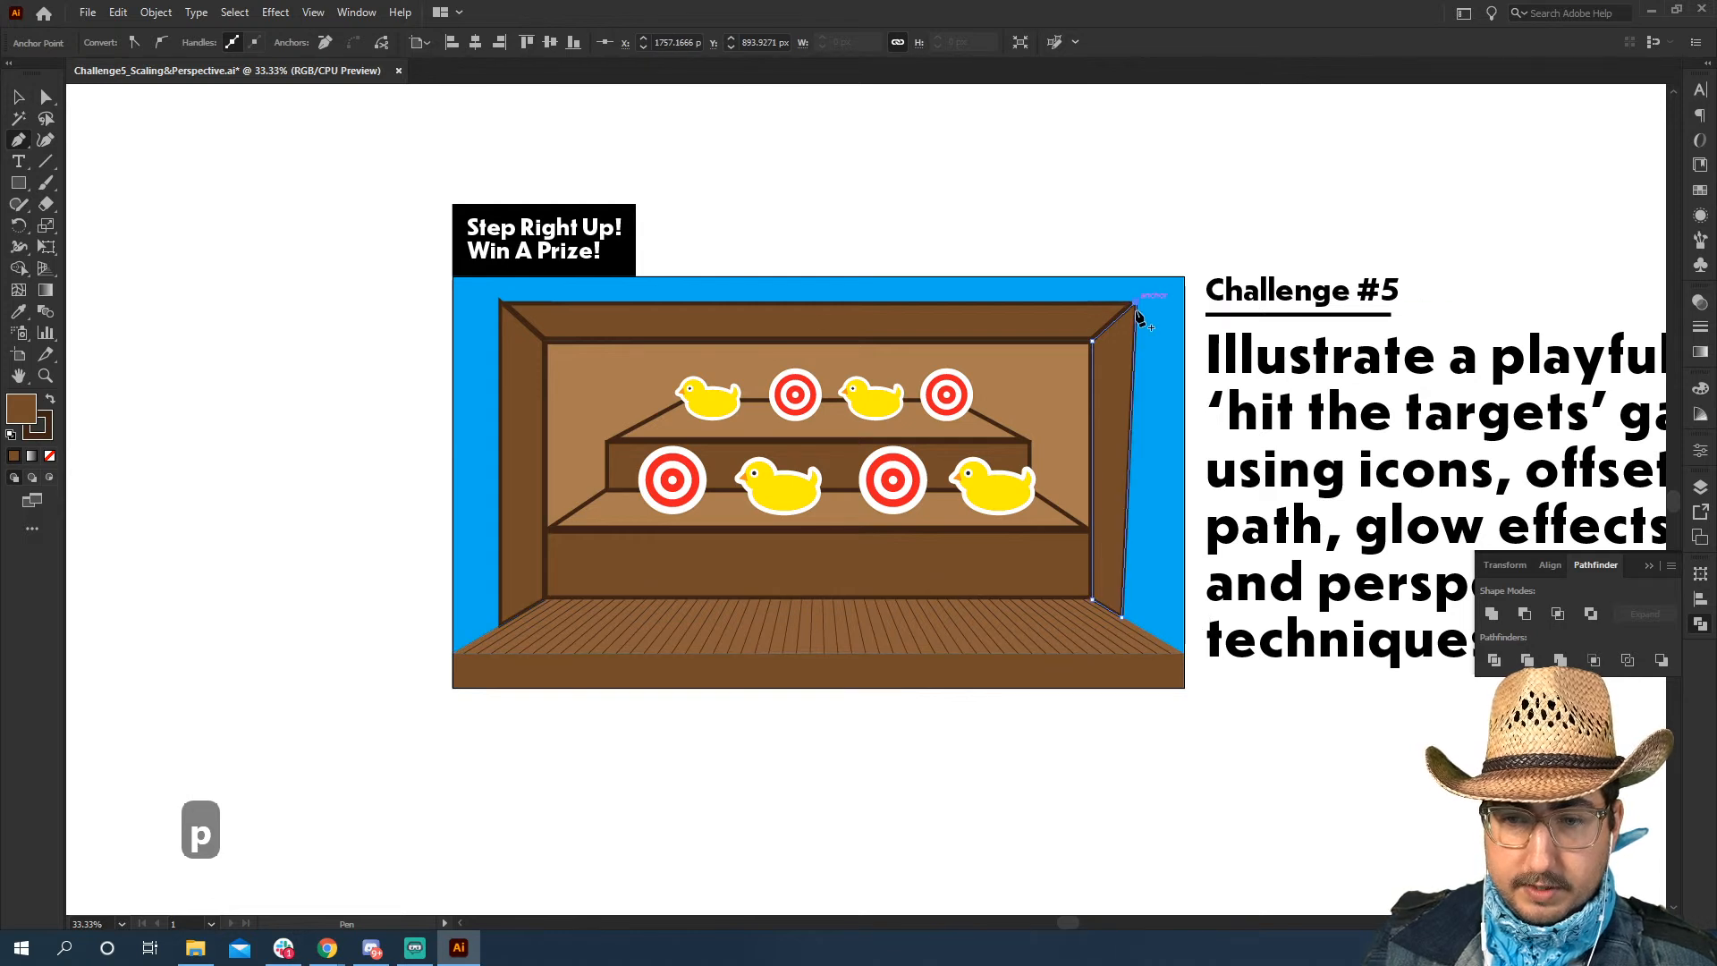
key(a)
drag(1125, 624, 1136, 627)
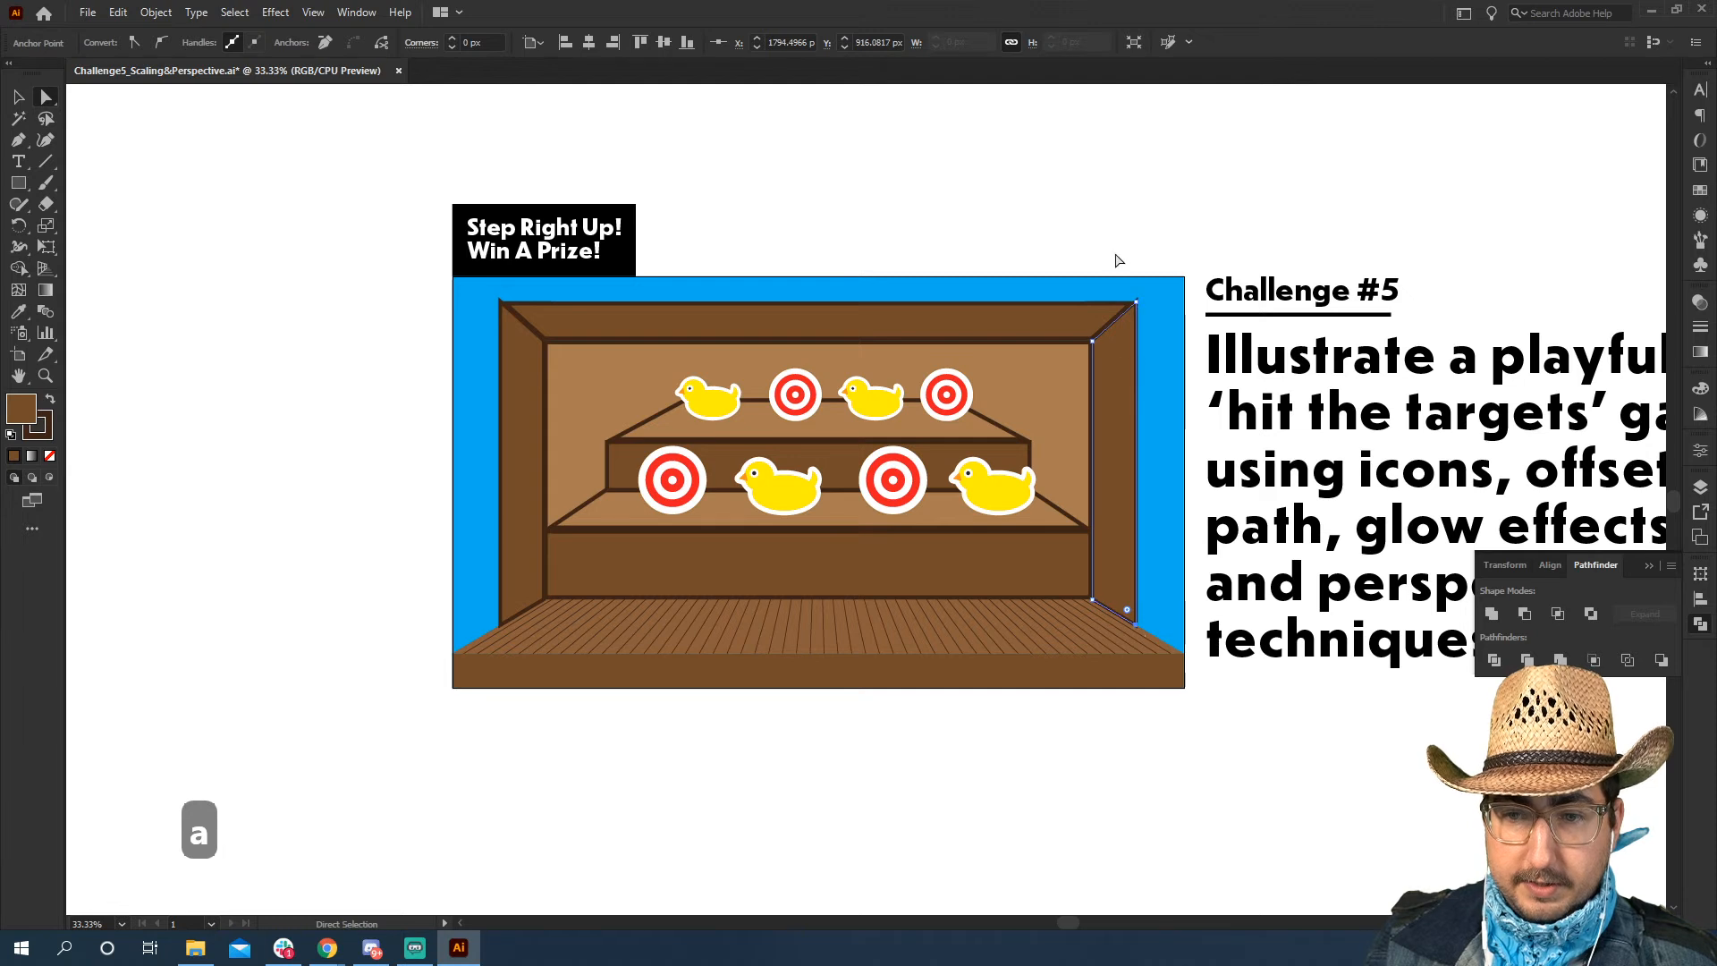
click(1114, 228)
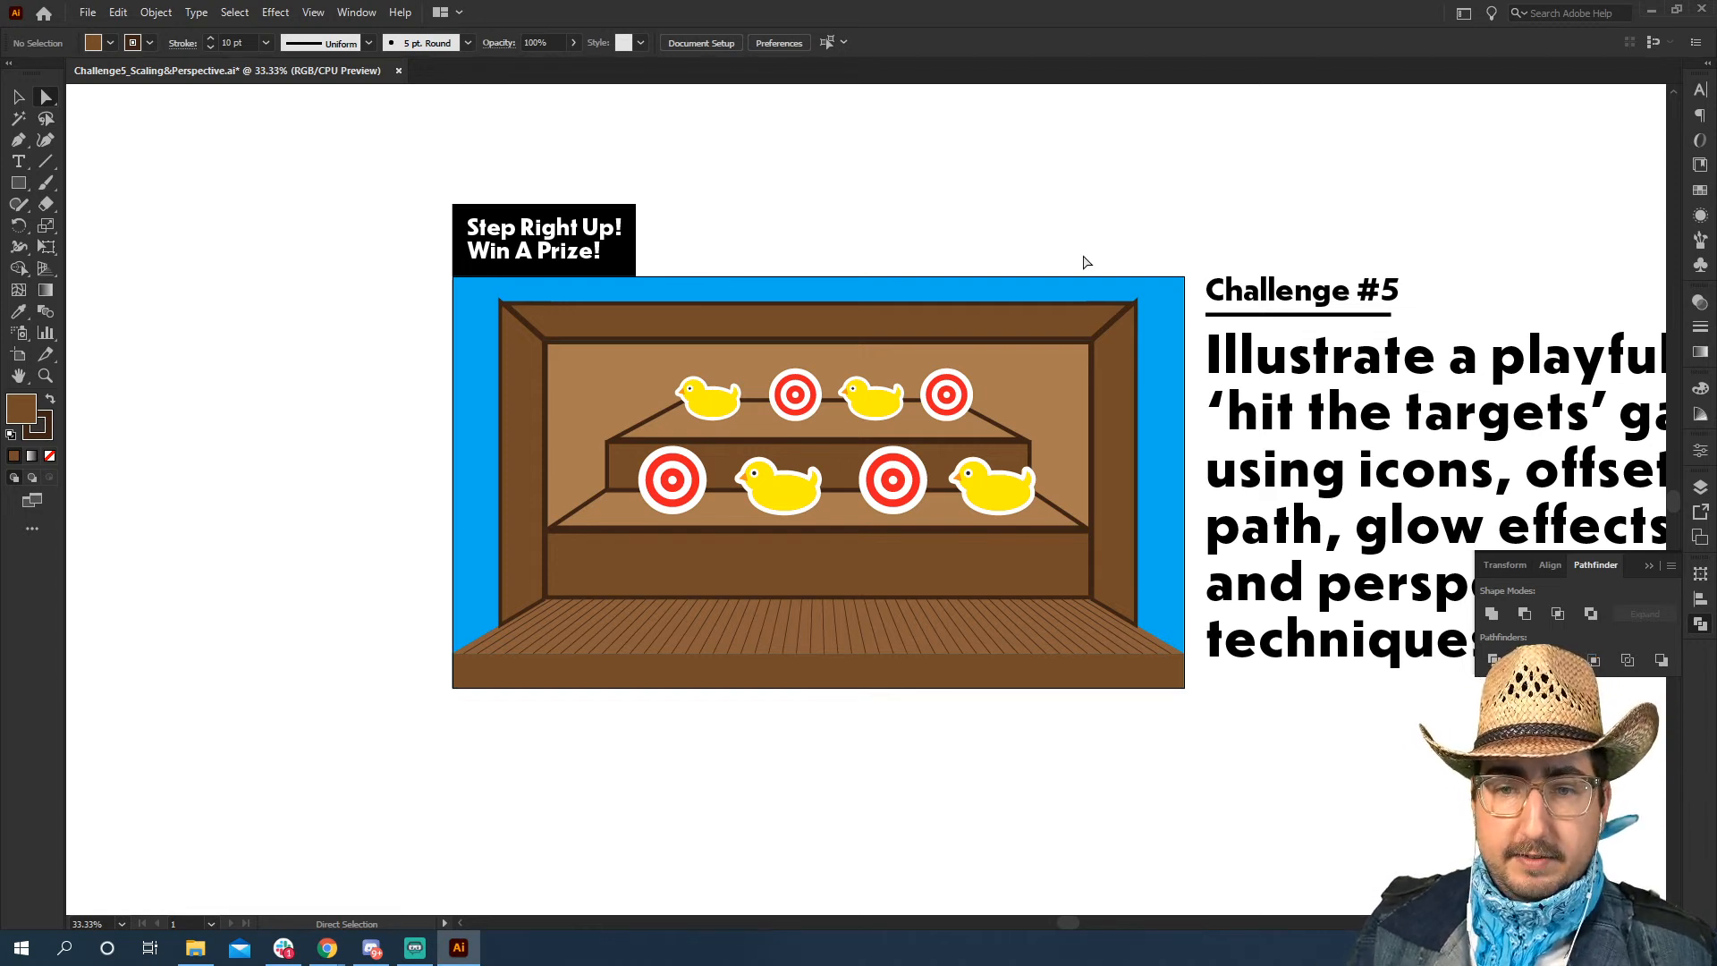
Select the leftmost duck on the upper step and activate the Free Transform tool for it
drag(1069, 398, 840, 426)
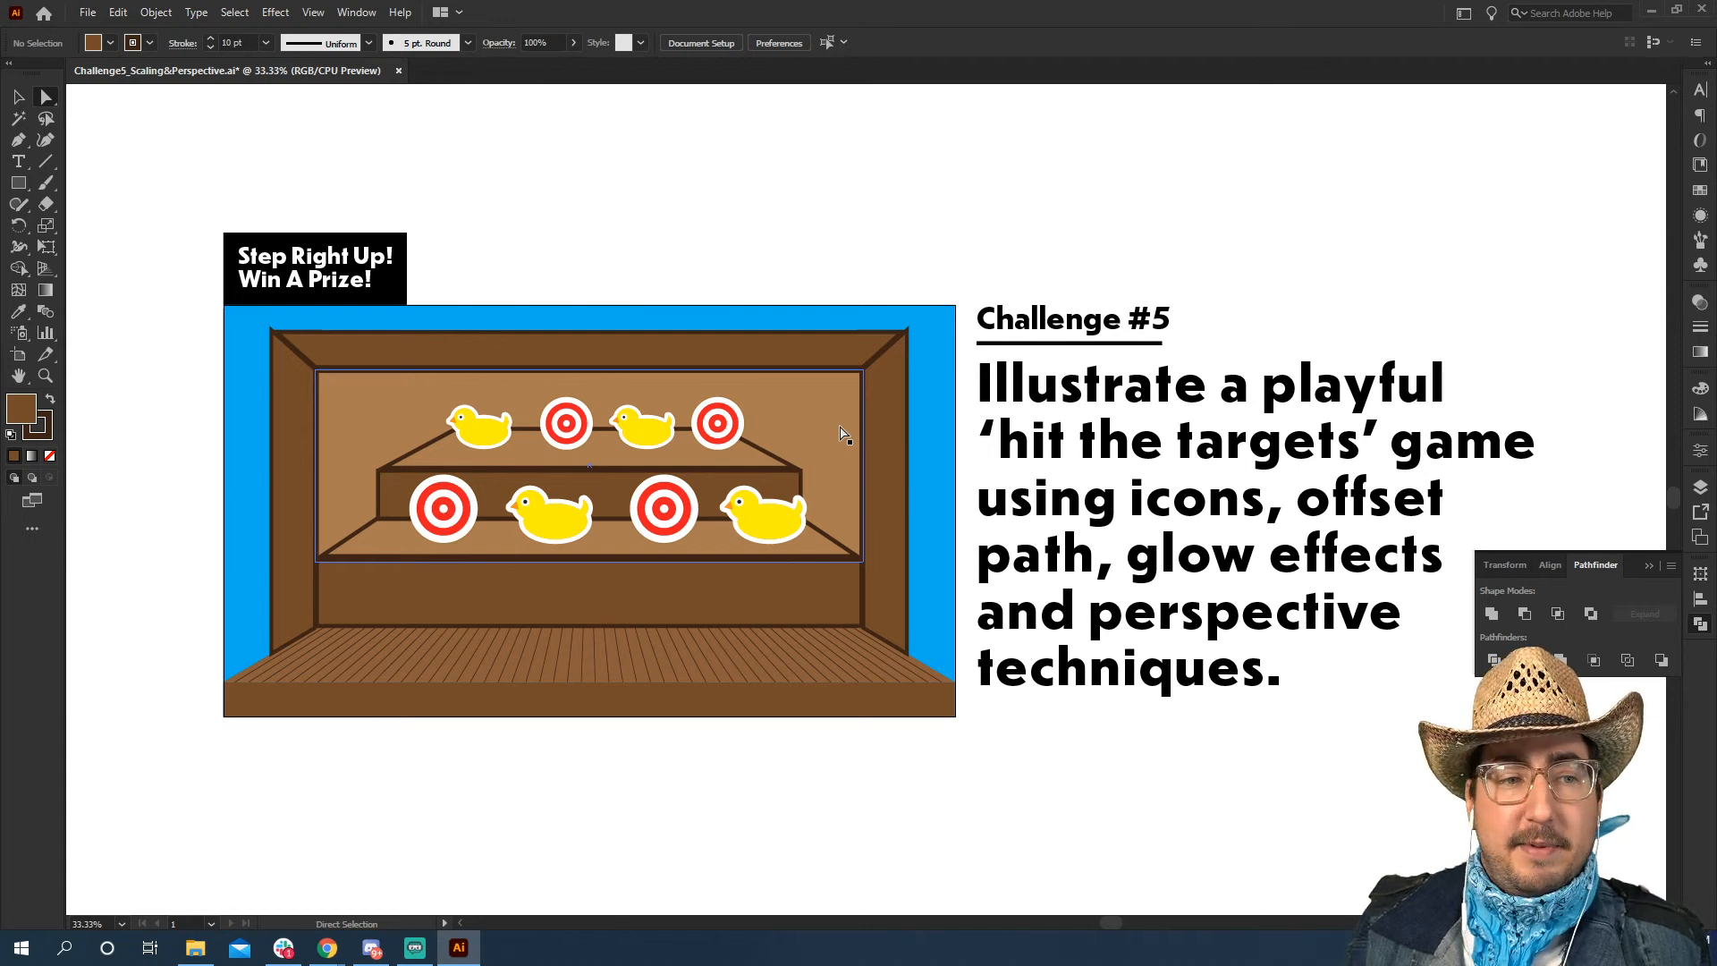
click(46, 246)
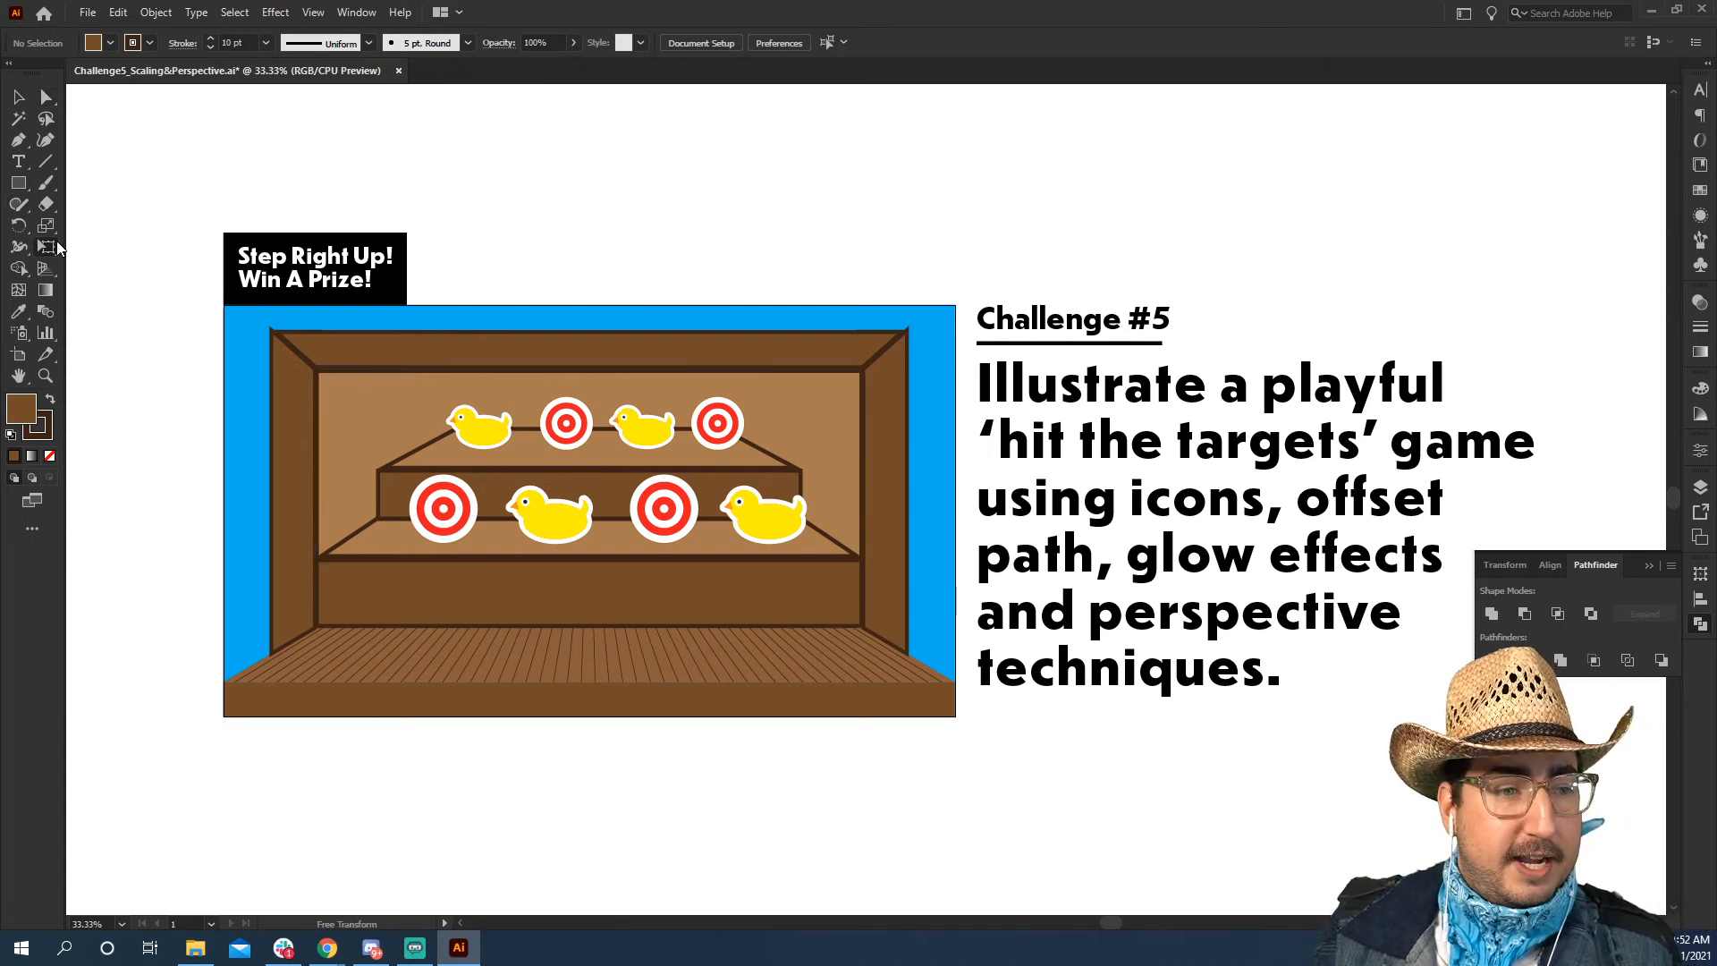
click(48, 245)
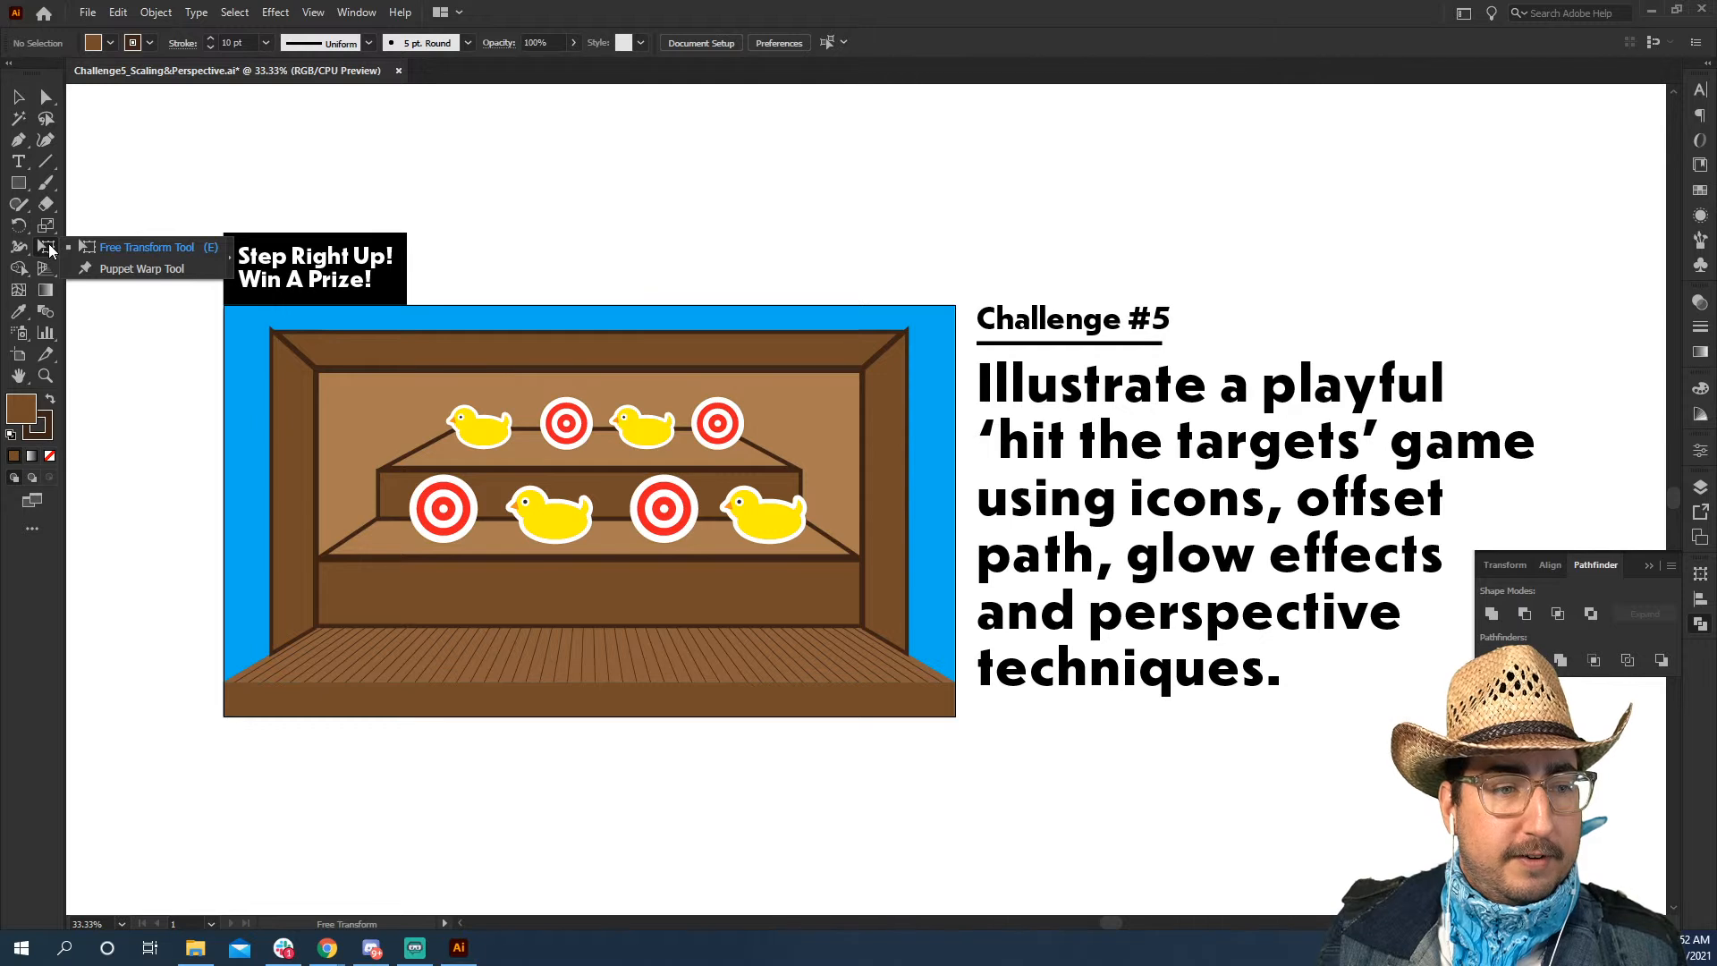
click(47, 249)
click(18, 97)
click(453, 433)
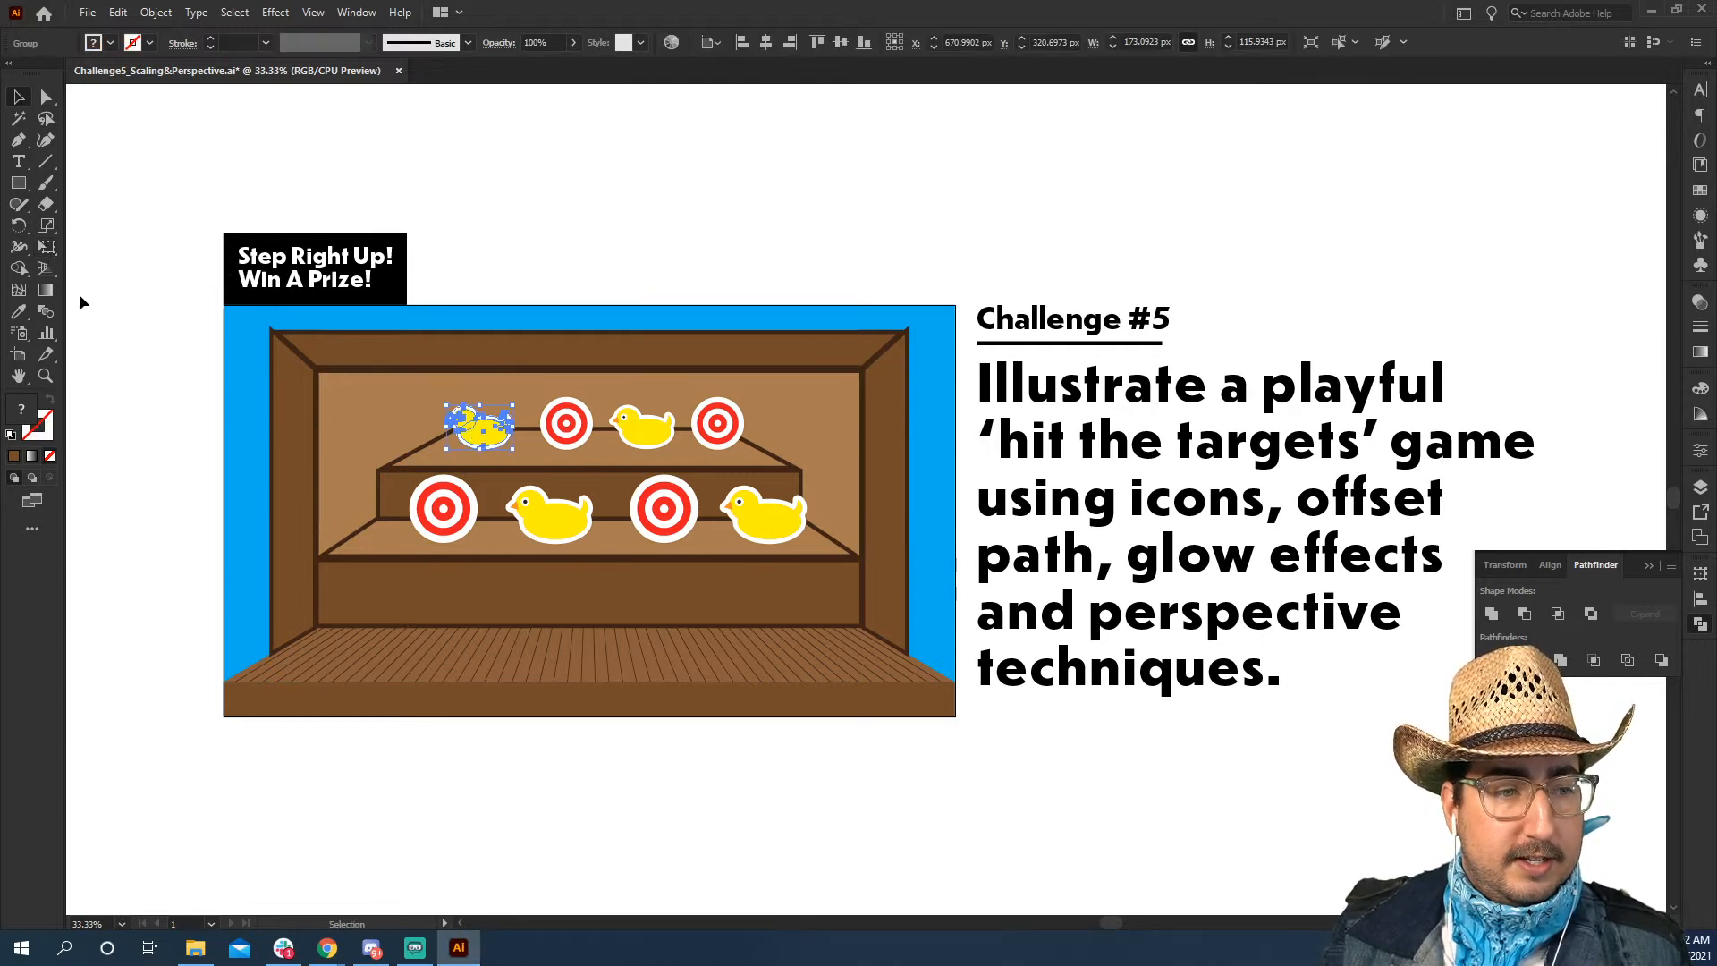
click(56, 250)
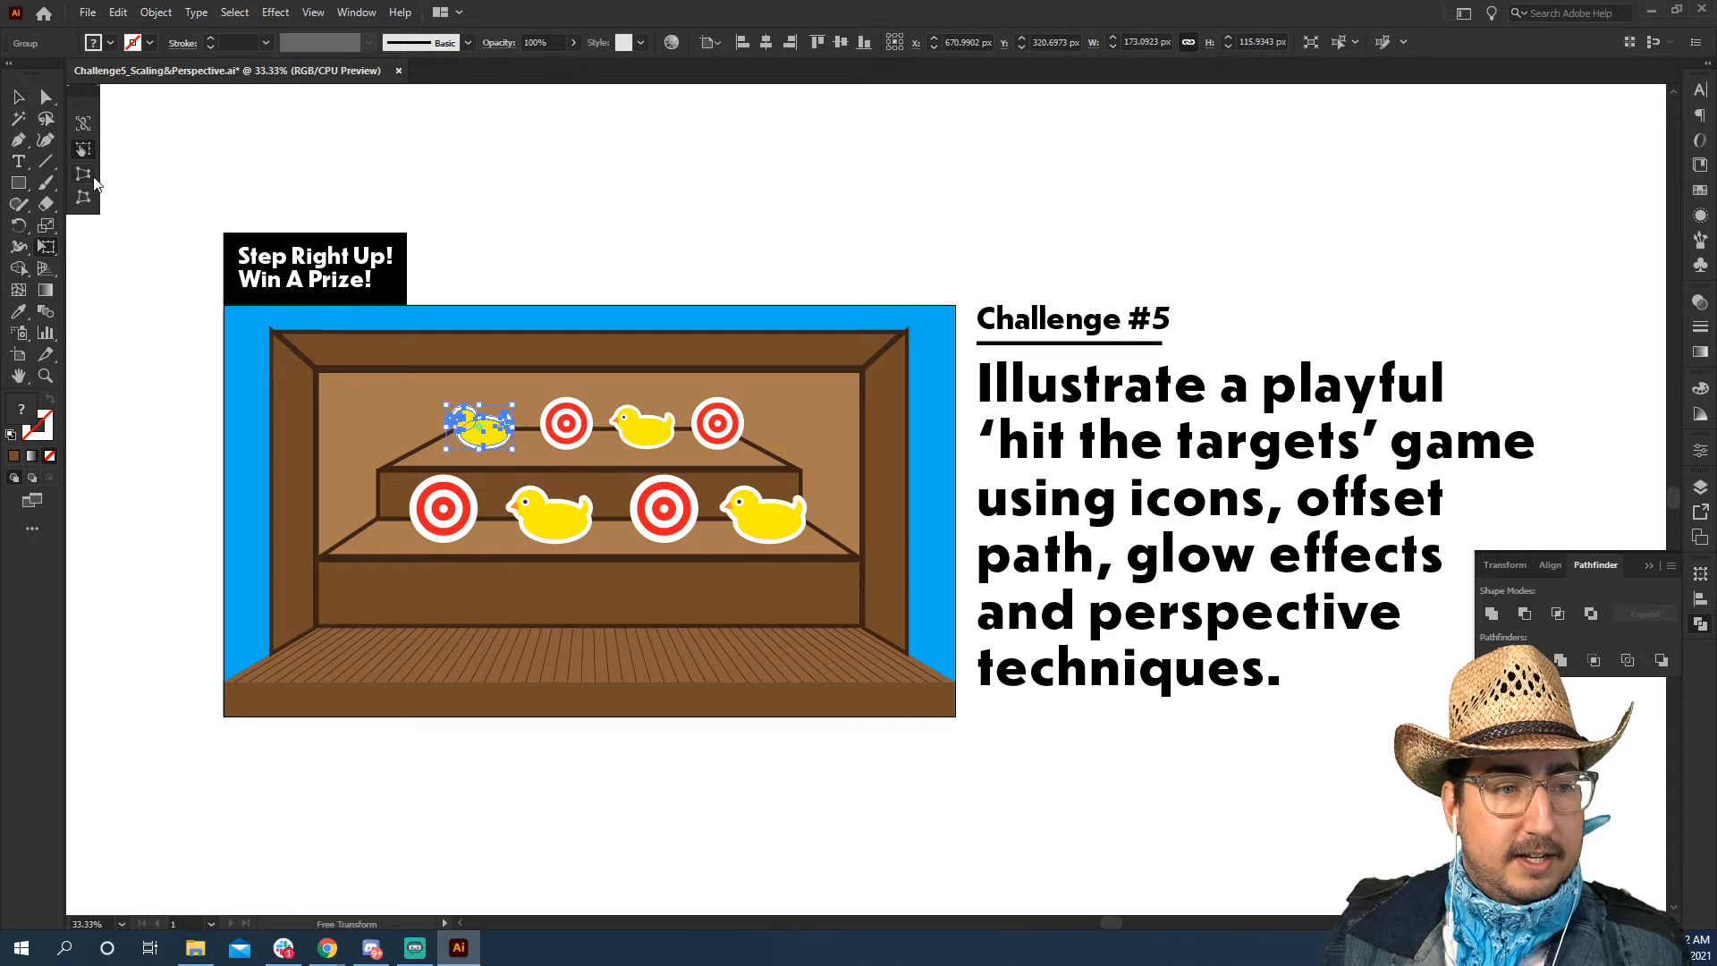